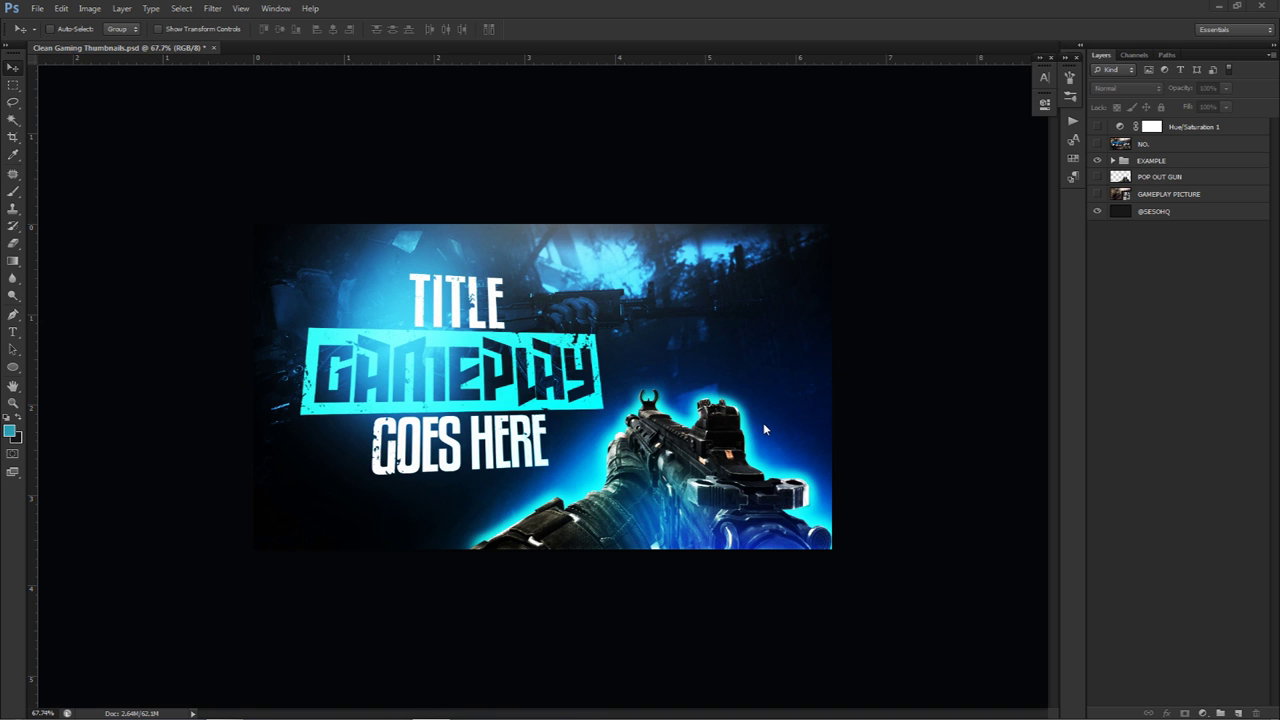
click(703, 285)
click(633, 281)
click(543, 369)
click(632, 275)
Preview the NO. layer, and hide it together with the EXAMPLE group
click(1097, 144)
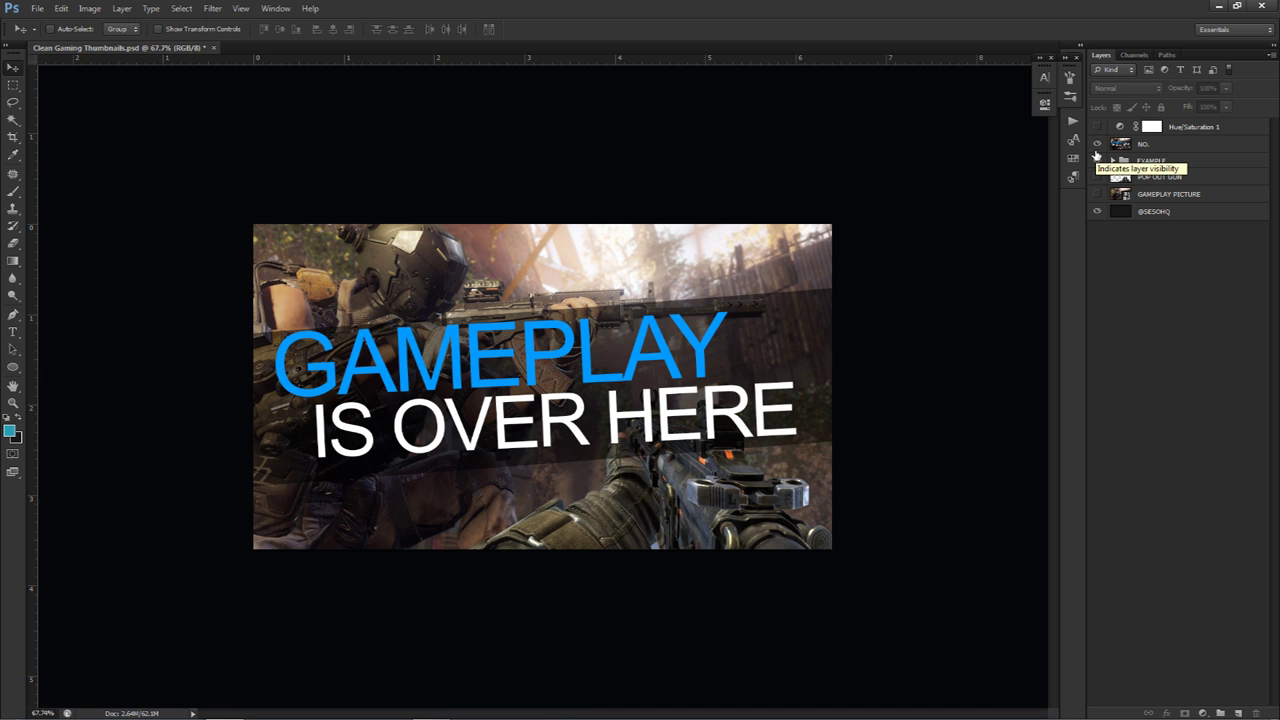
click(1097, 144)
click(1098, 160)
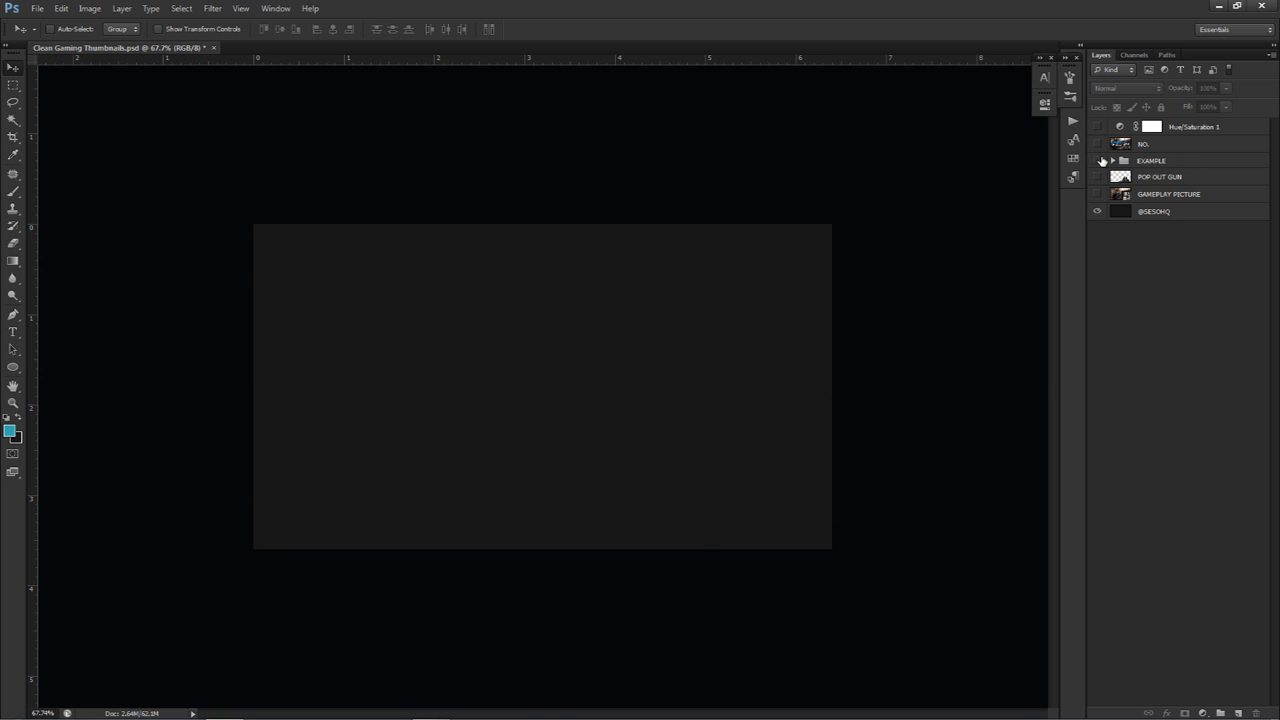
Show the GAMEPLAY PICTURE layer and select it for editing
click(1097, 194)
click(815, 297)
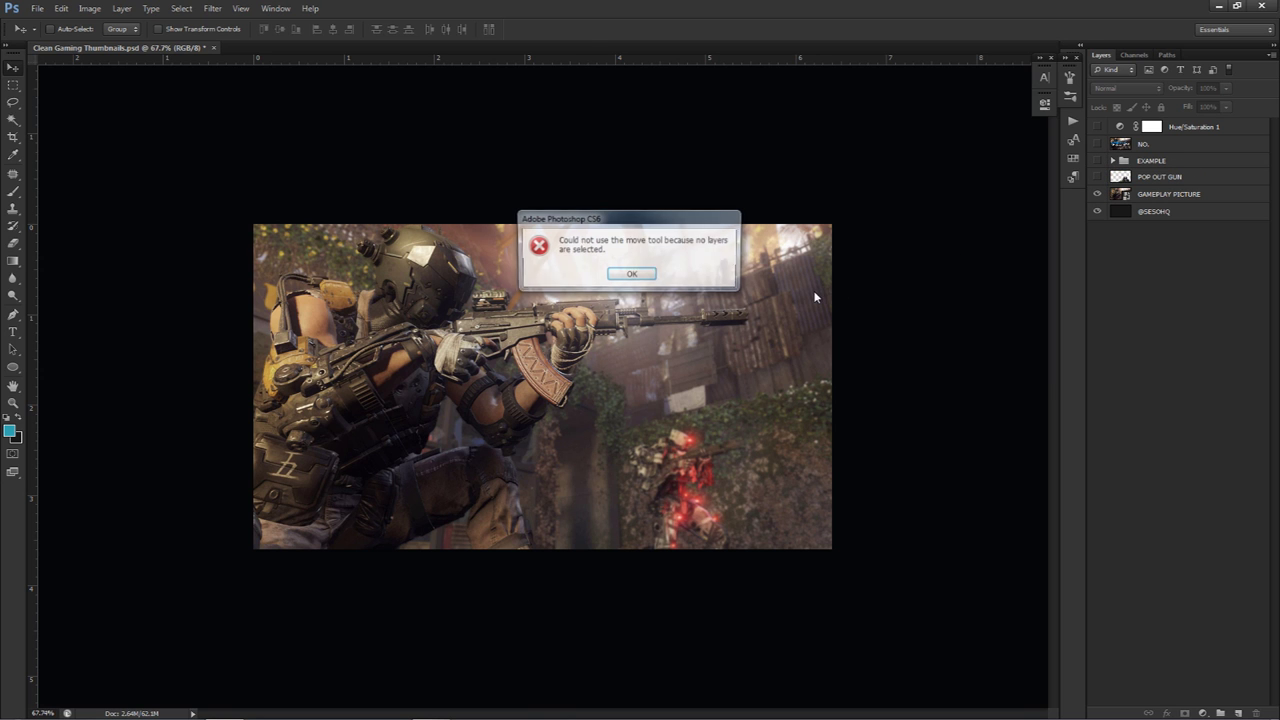
key(Return)
click(1160, 200)
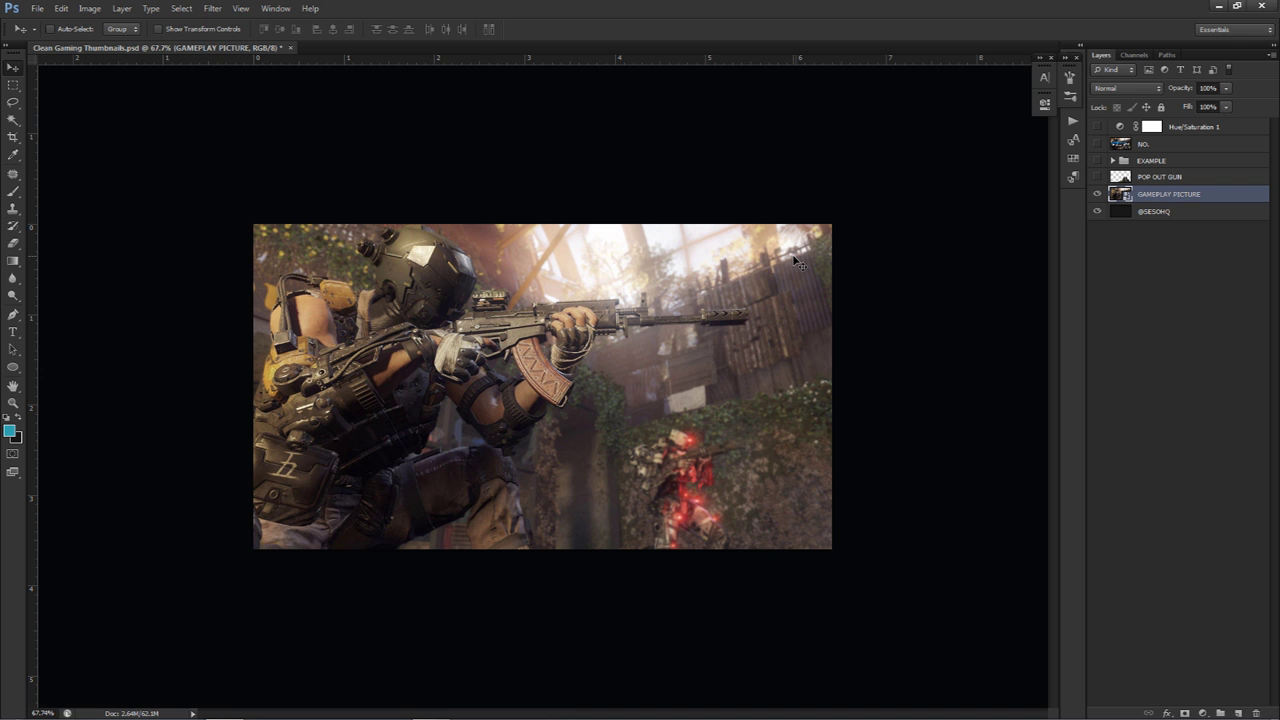
Scale the gameplay picture down very slightly with Free Transform, and toggle the change off and on to compare
key(ctrl+t)
mouse_move(903, 224)
mouse_down()
mouse_move(850, 248)
mouse_move(903, 228)
mouse_up()
key(Return)
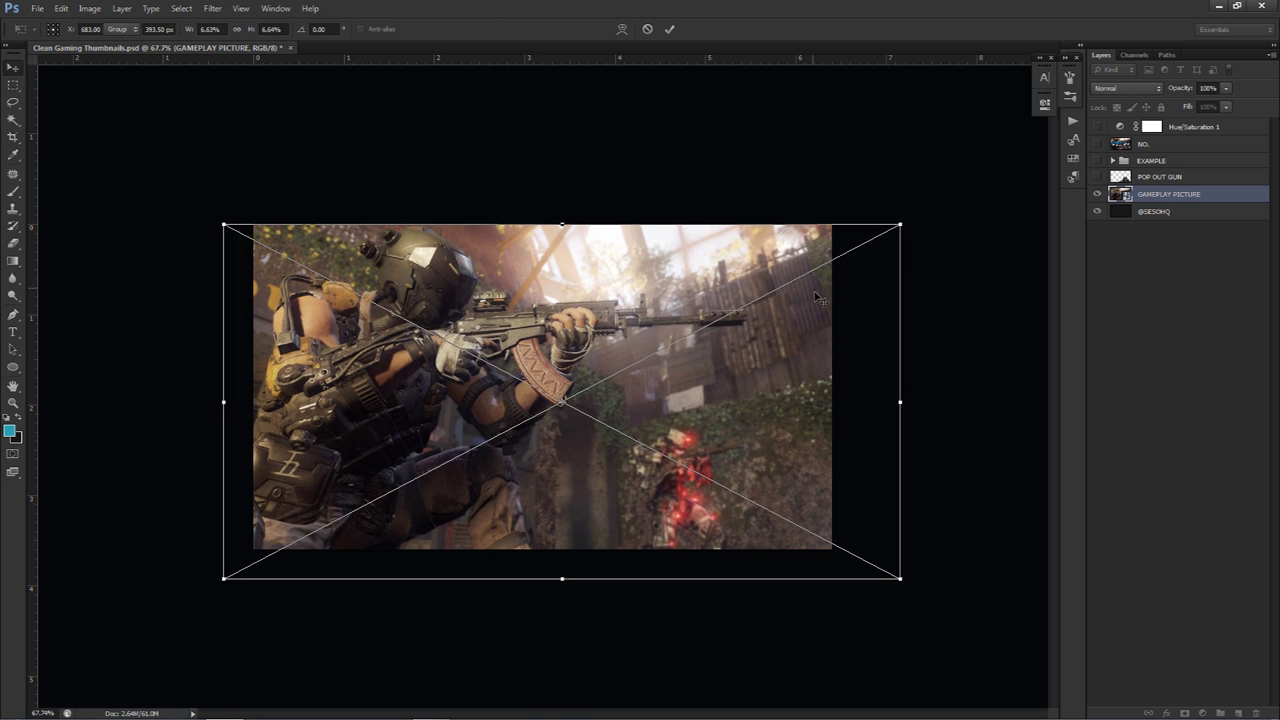
key(ctrl+z)
key(ctrl+z)
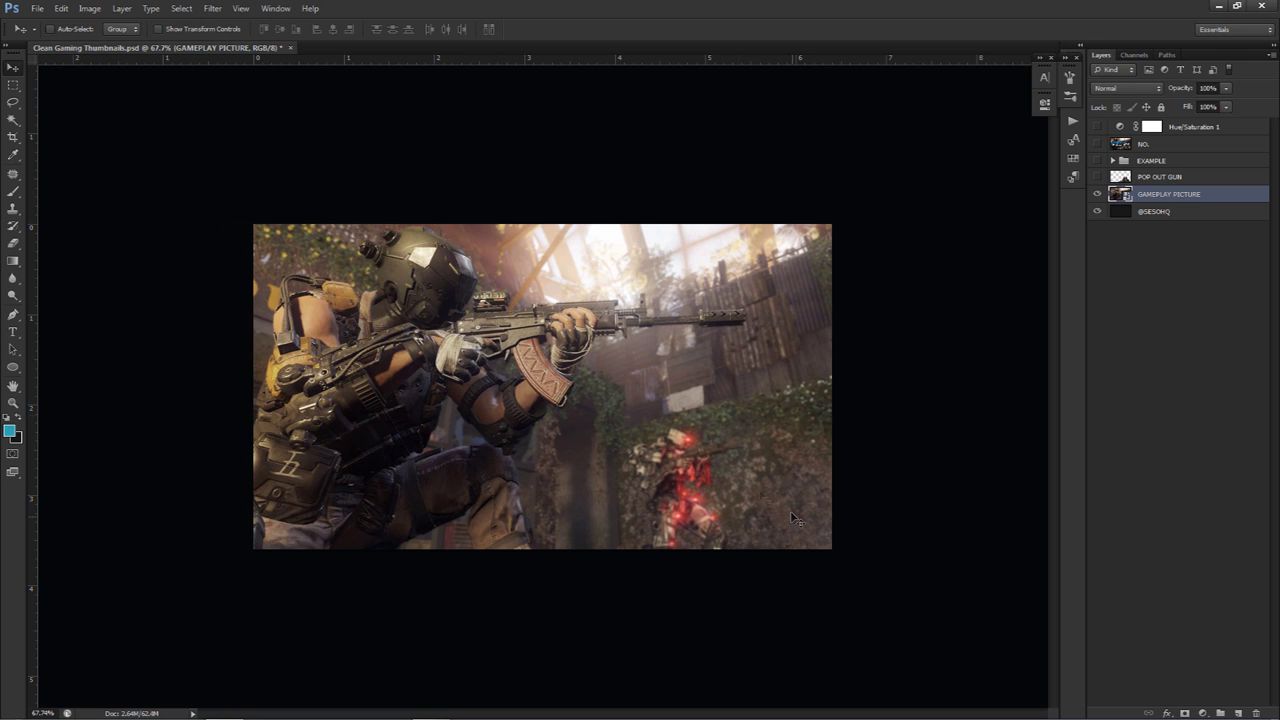
Preview the POP OUT GUN and NO. layers, hide them and the gameplay picture, and show the EXAMPLE group
click(1096, 177)
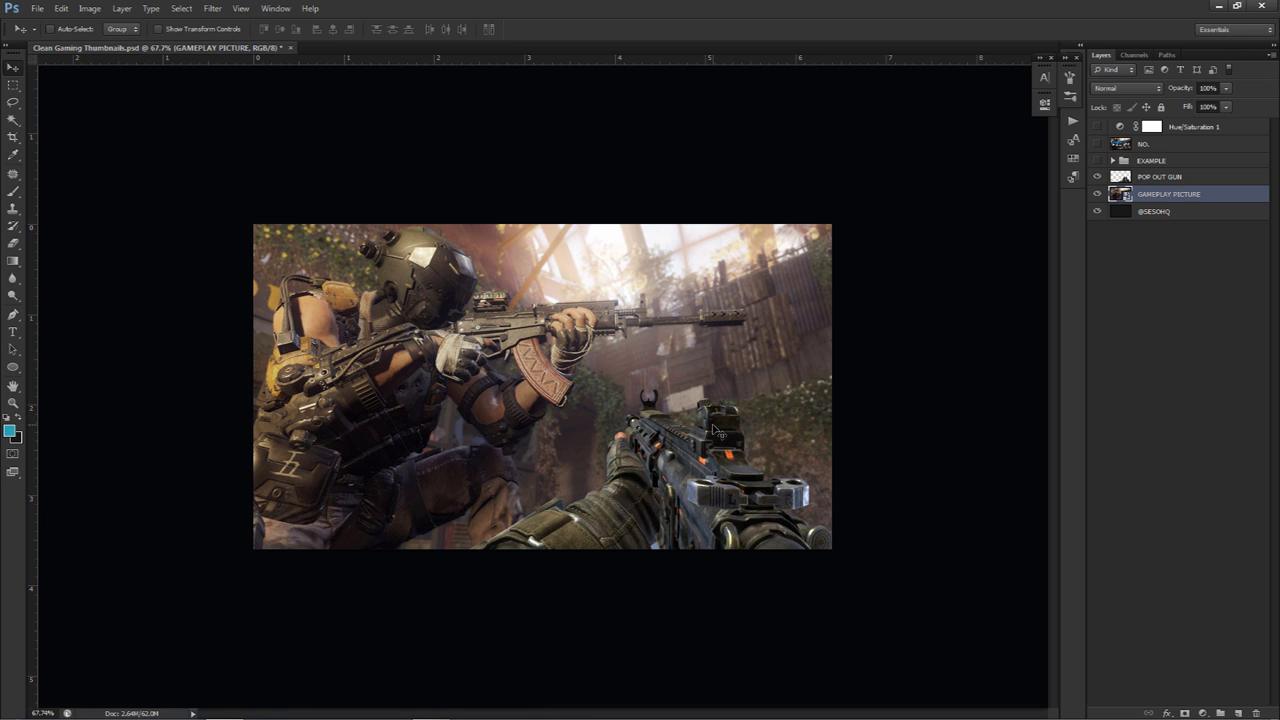
click(1097, 176)
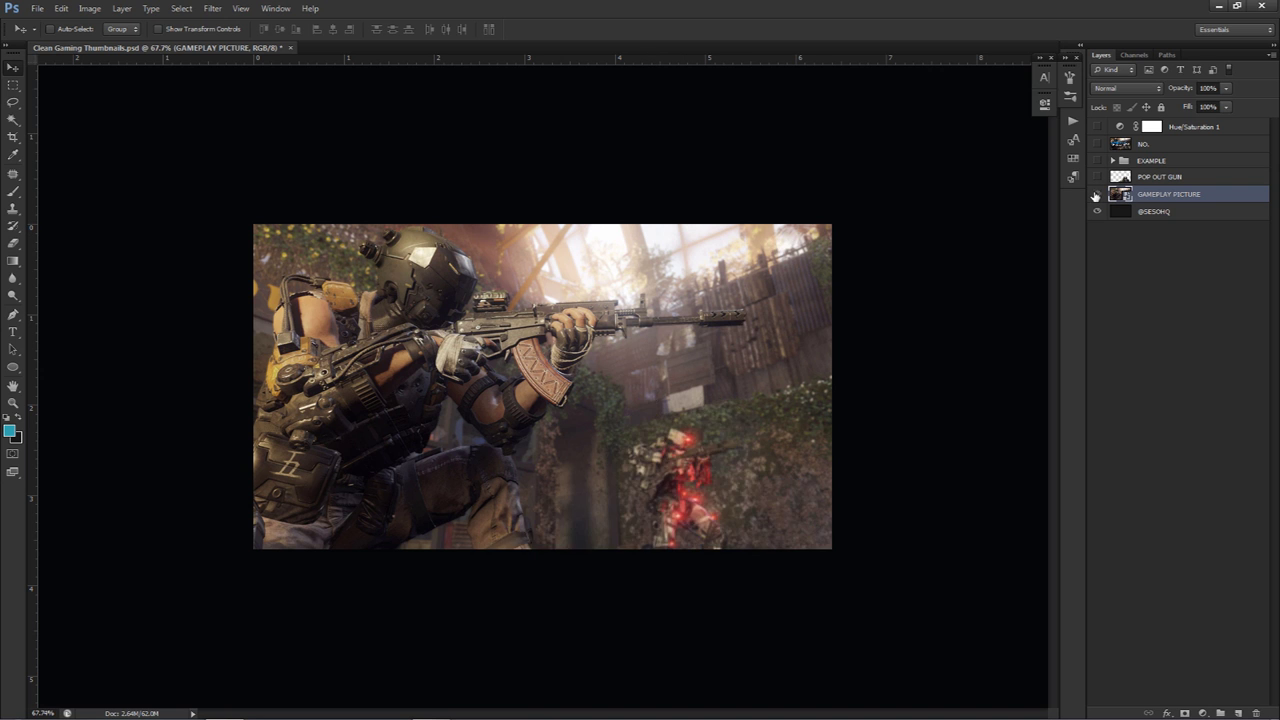
click(1096, 193)
click(1097, 160)
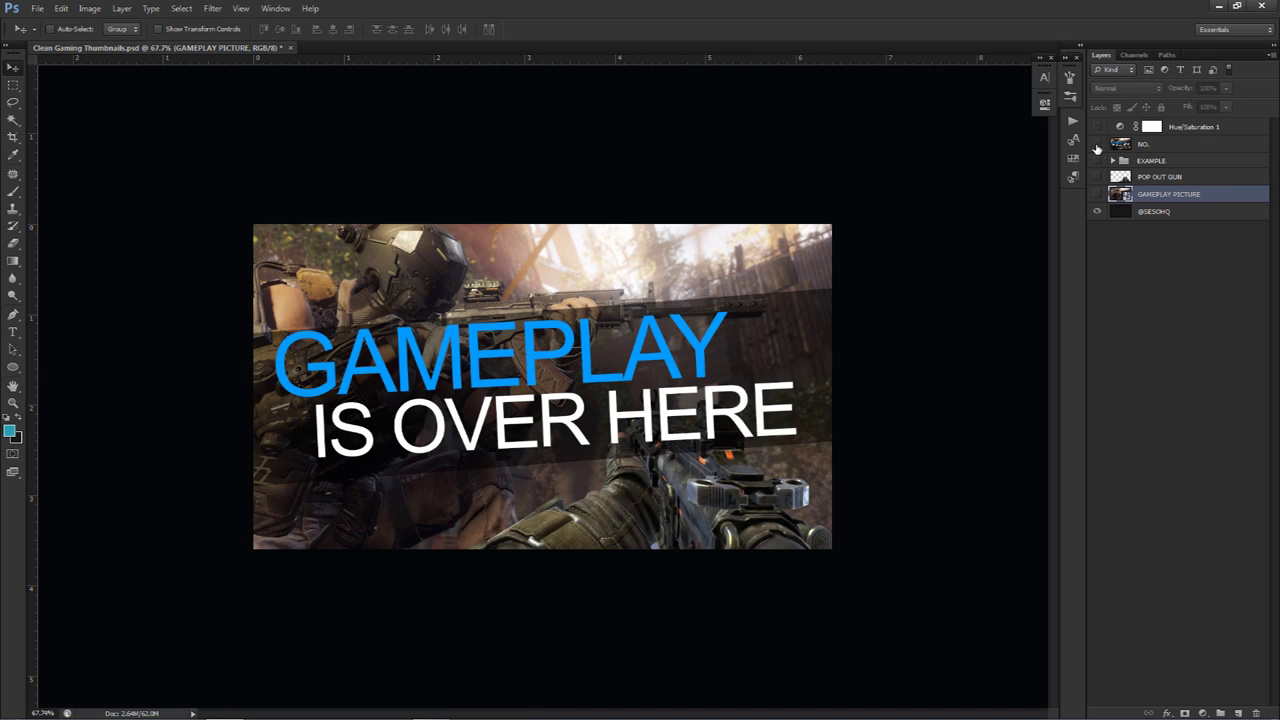
click(1097, 143)
Show the Hue/Saturation 1 adjustment over the example design and shift its hue to +37 and finally to +112
click(1098, 127)
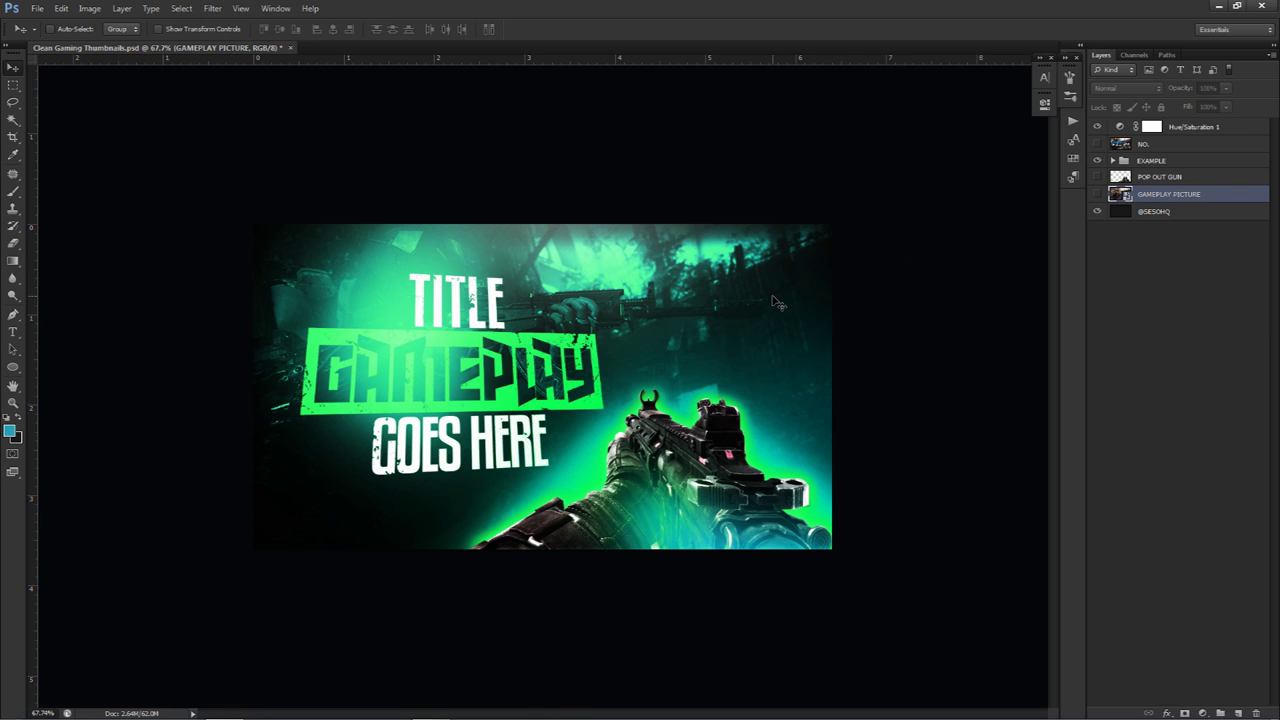
double_click(1120, 127)
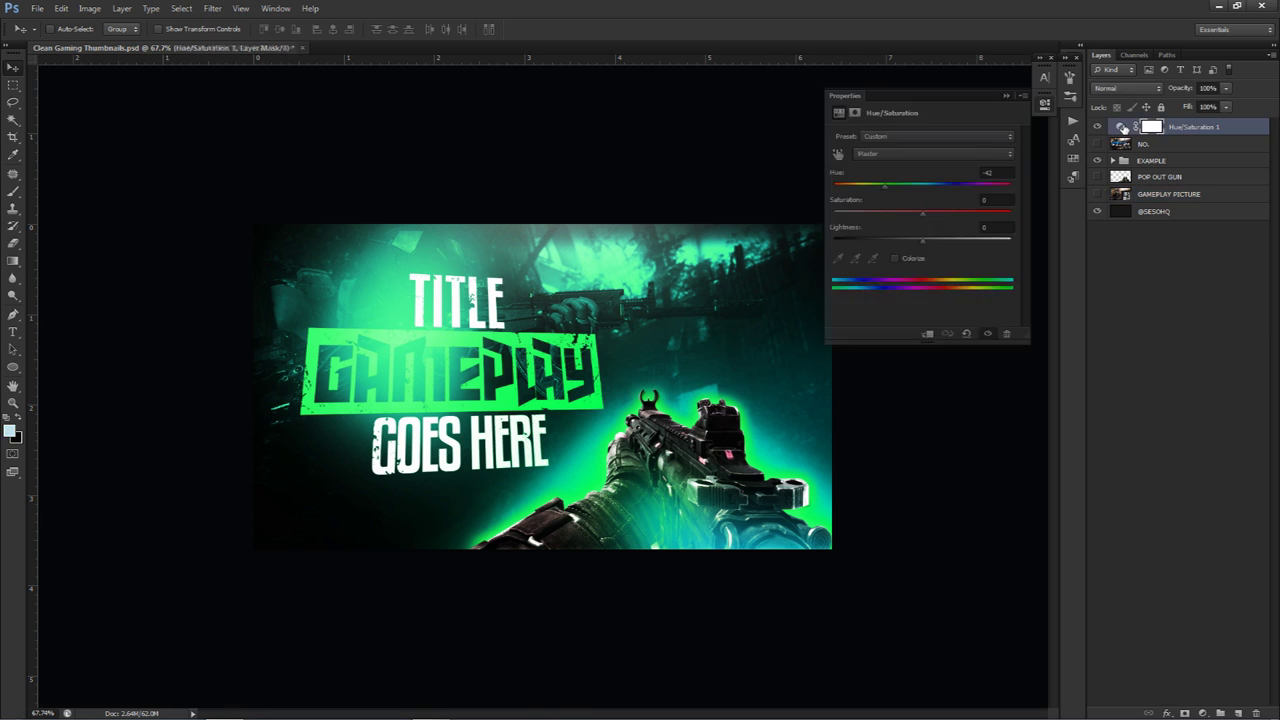
drag(855, 190, 955, 196)
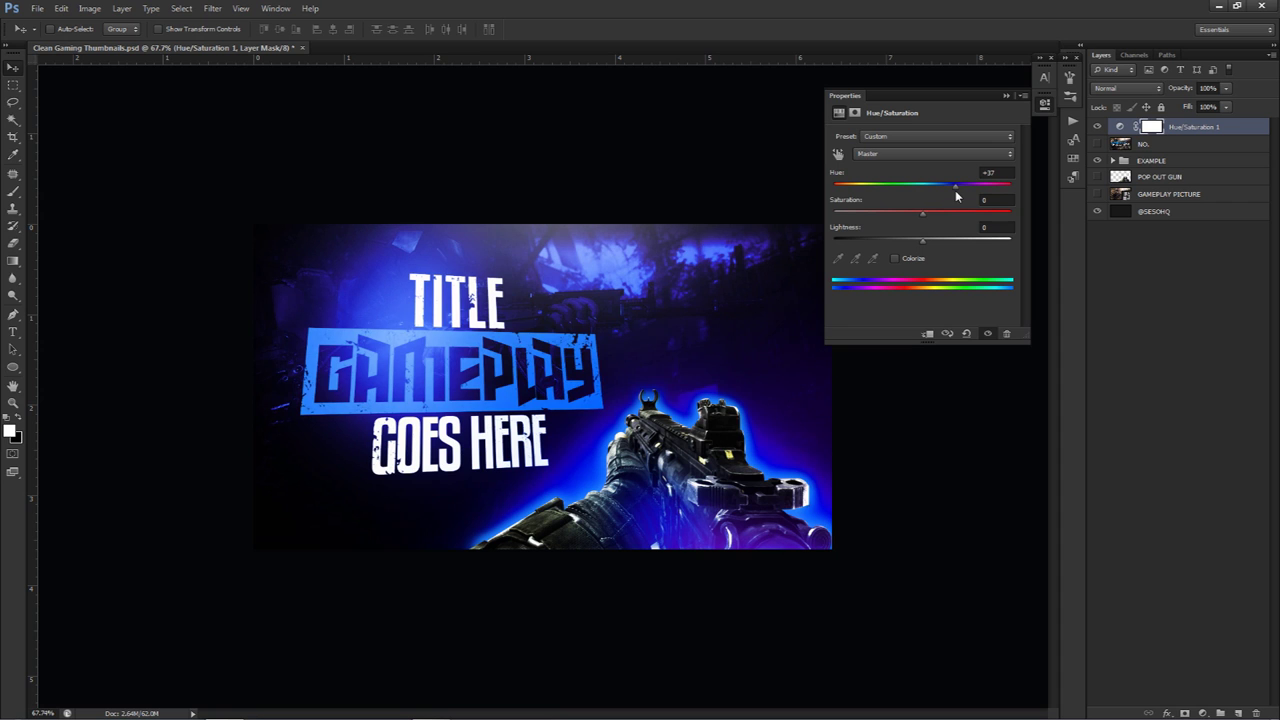
click(1203, 713)
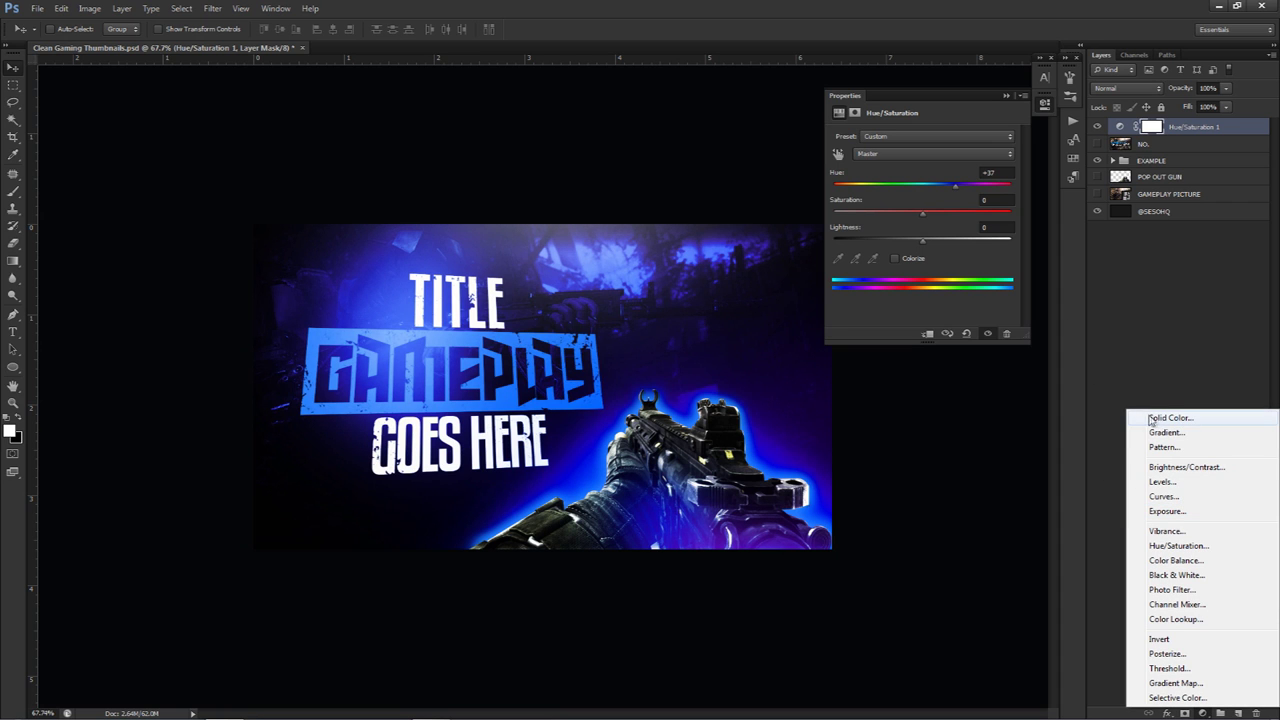
click(1114, 90)
click(1114, 90)
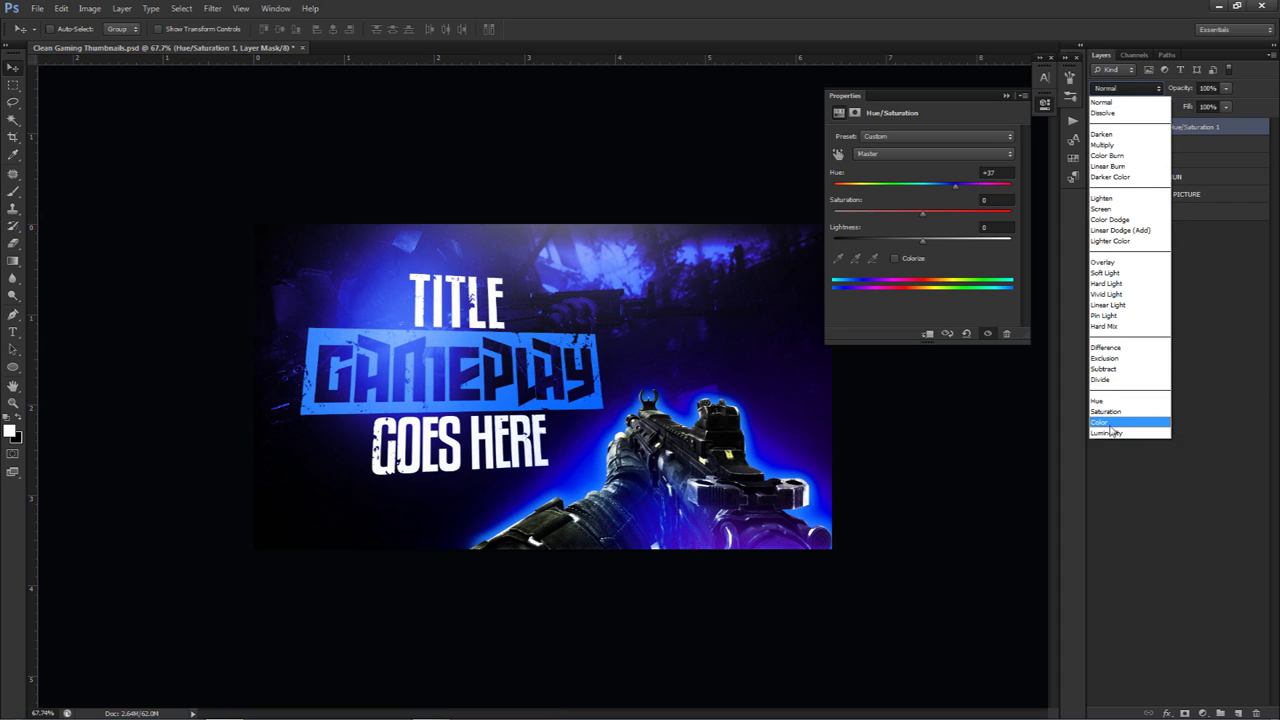
click(992, 186)
click(988, 186)
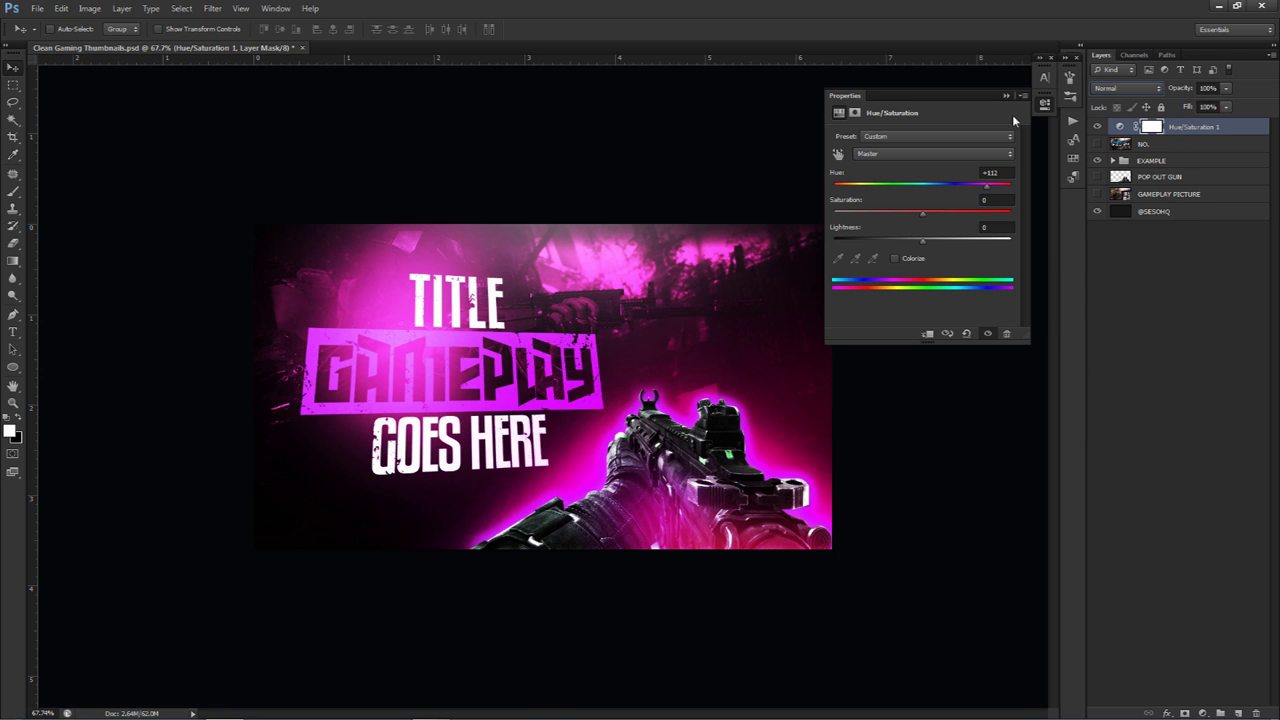
click(1044, 104)
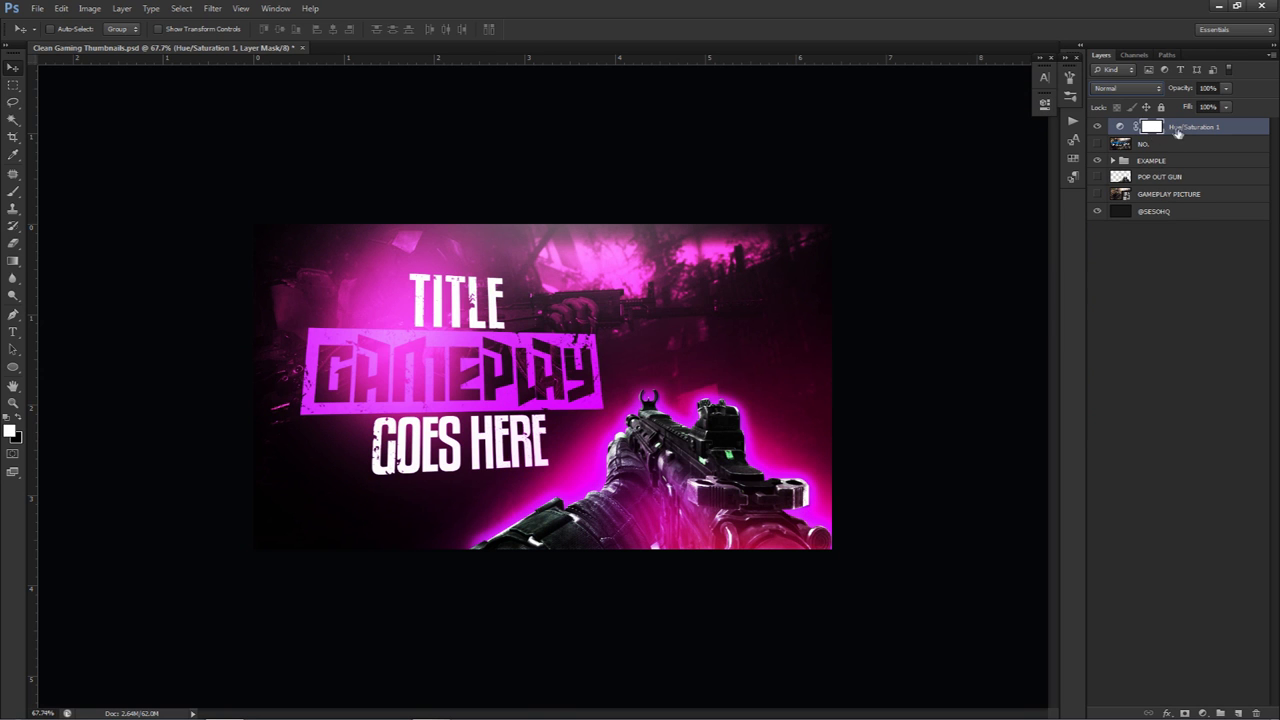
Hide the Hue/Saturation 1 adjustment layer and the EXAMPLE group
click(1097, 126)
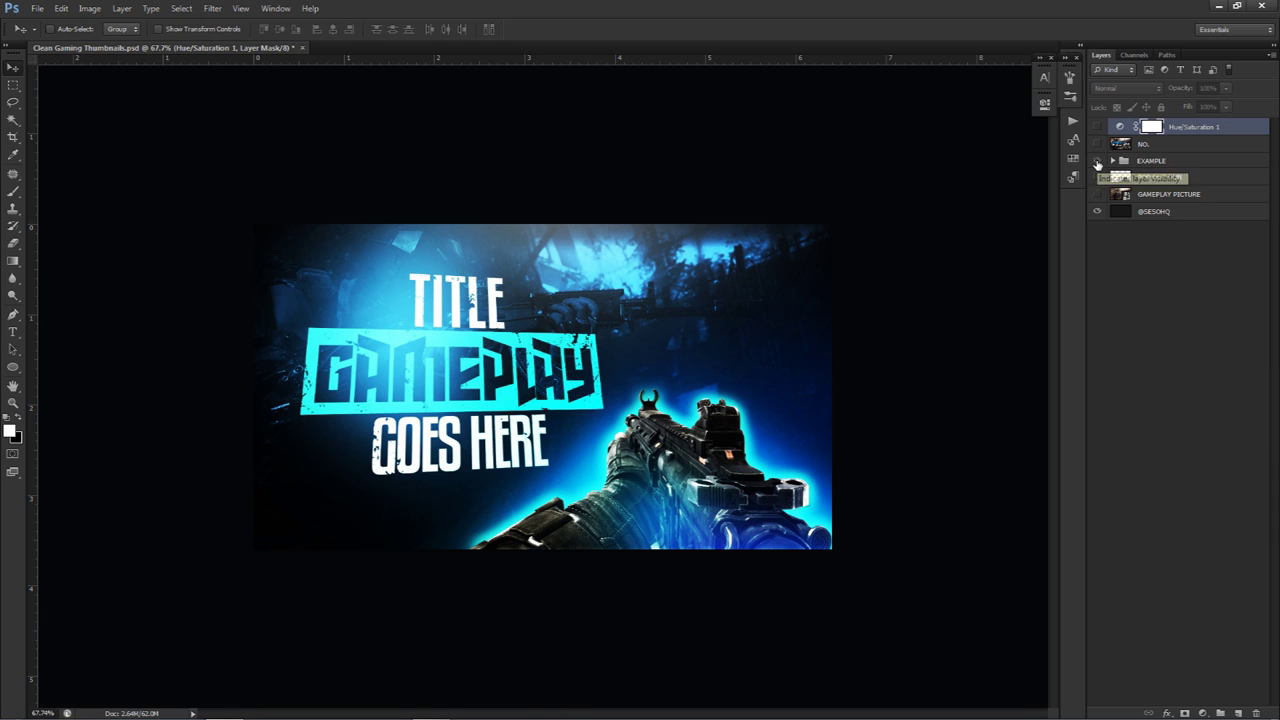
click(1097, 161)
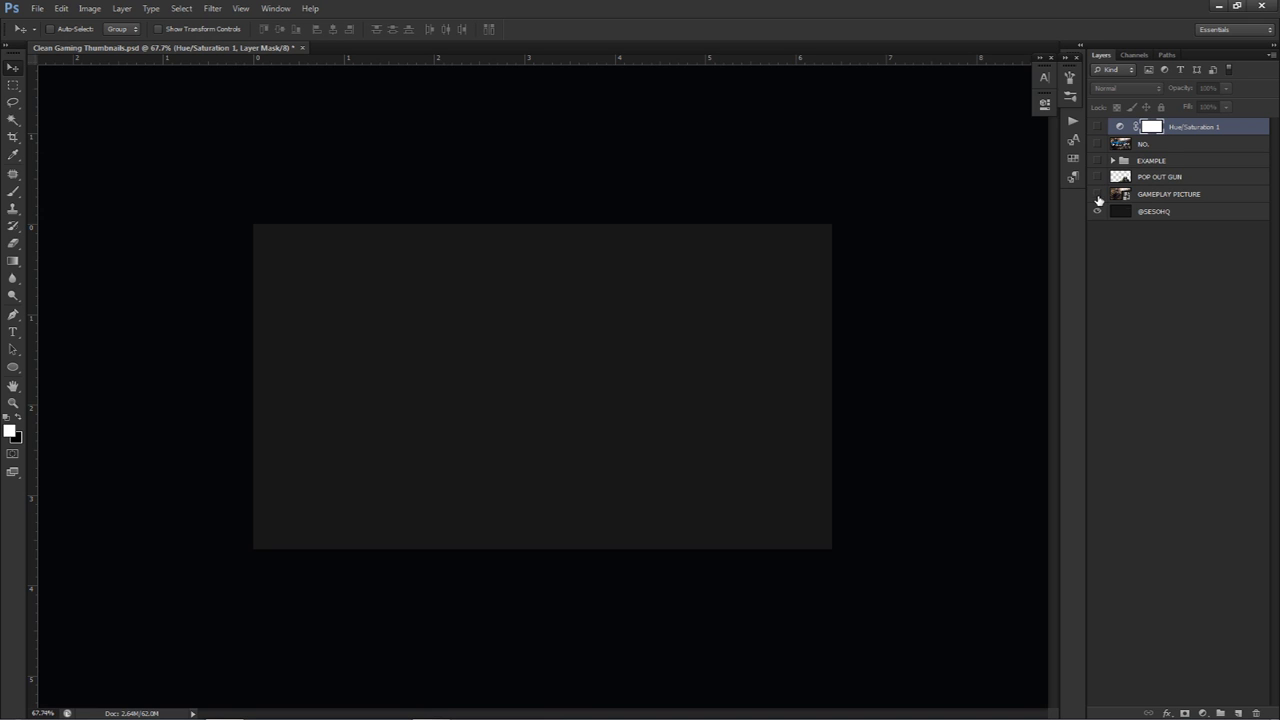
Fill the background layer with the teal foreground color, and refill it with dark grey 171717 as the new foreground color
click(1158, 211)
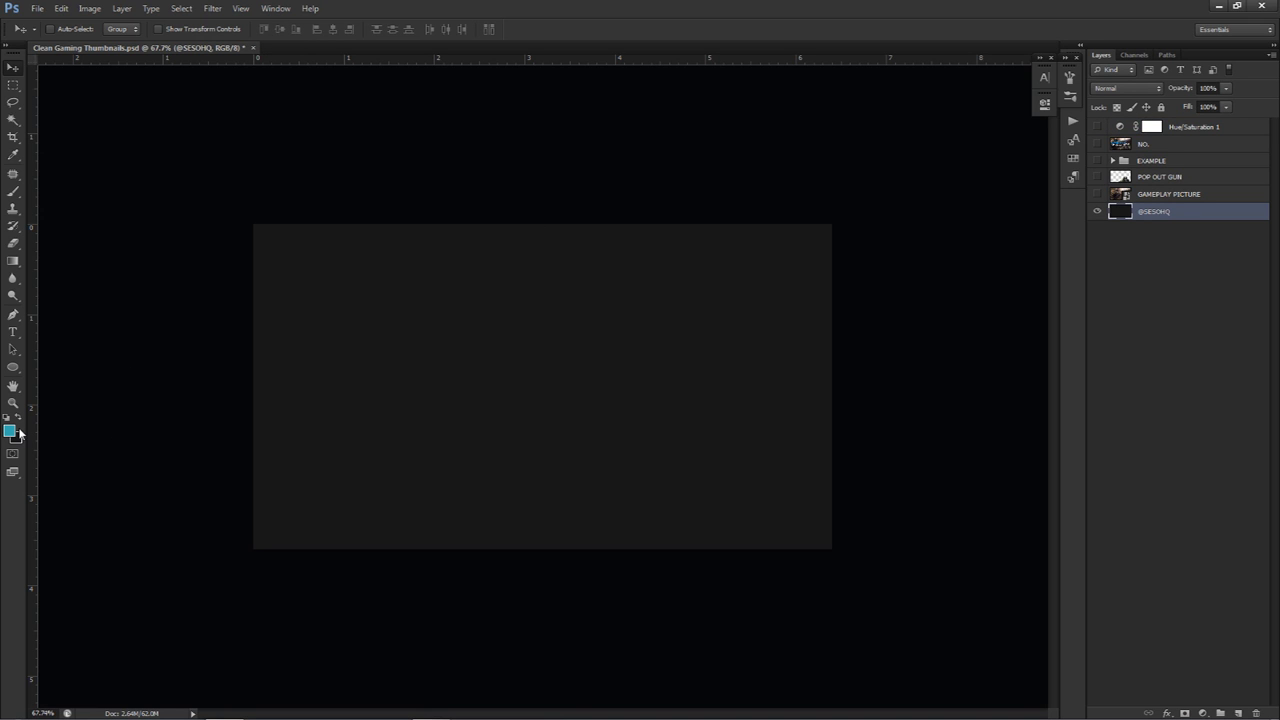
key(alt+BackSpace)
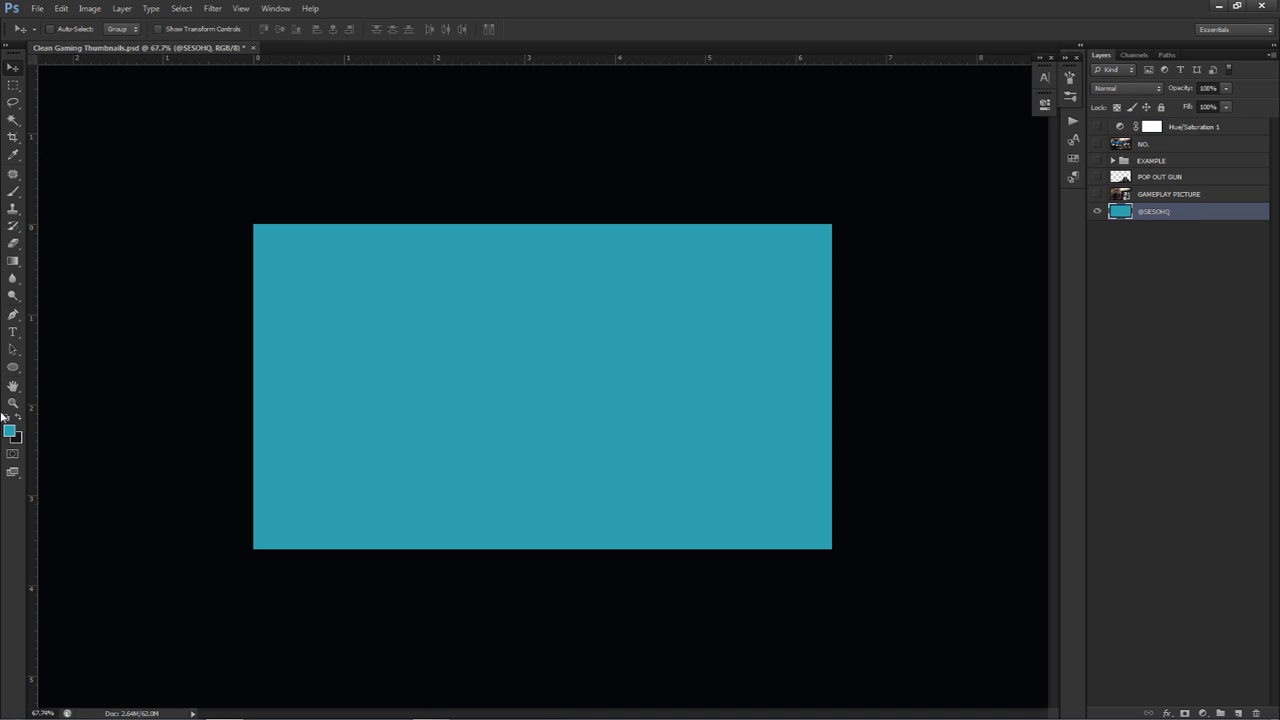
click(9, 432)
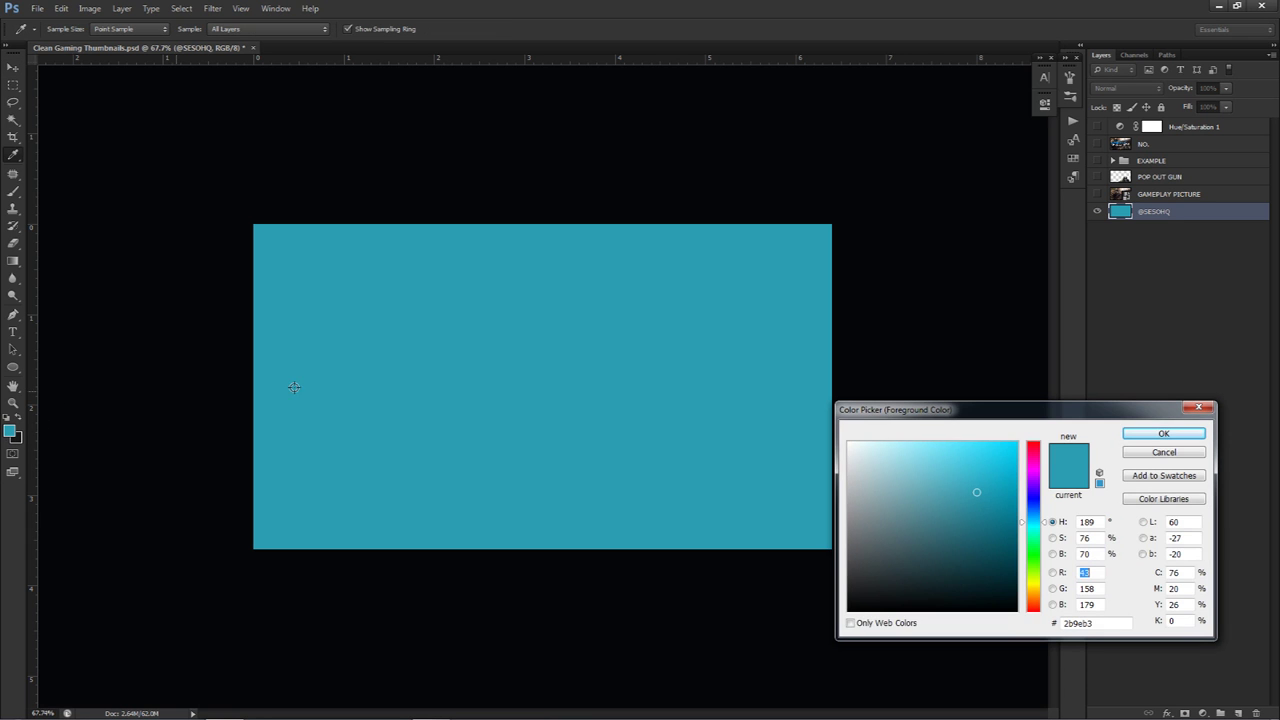
drag(933, 412, 915, 334)
double_click(1090, 548)
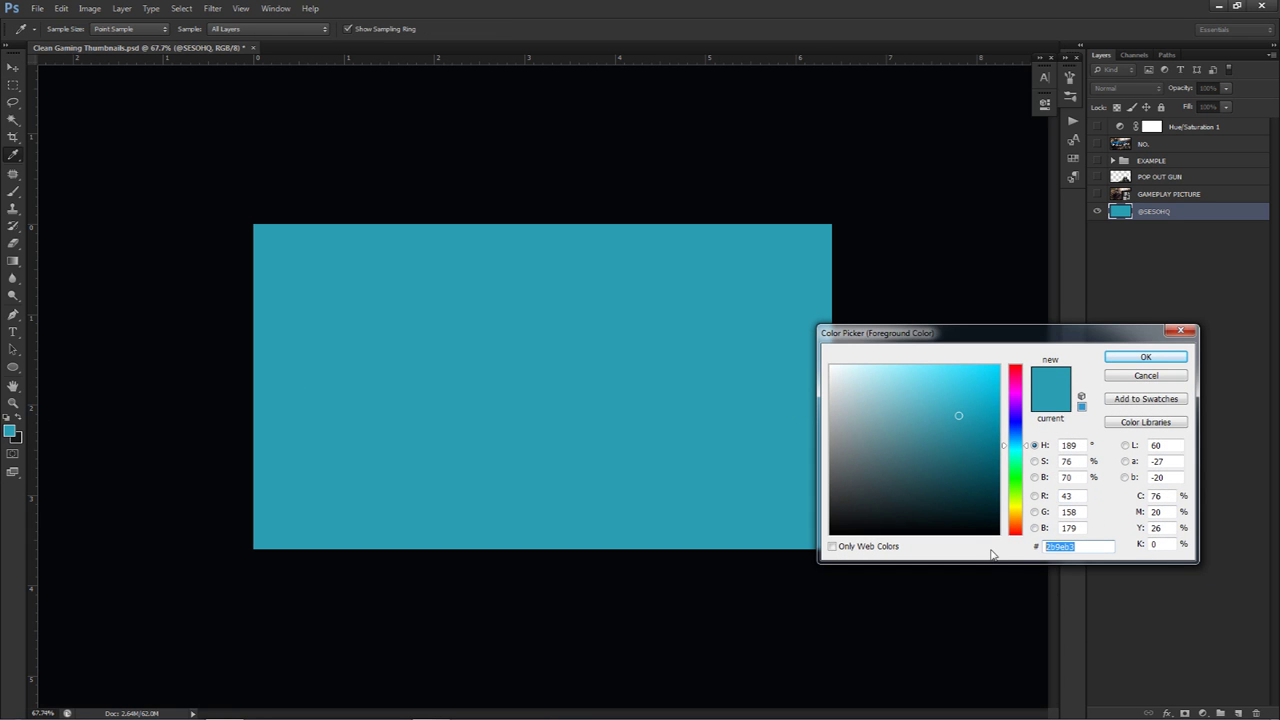
text(171717)
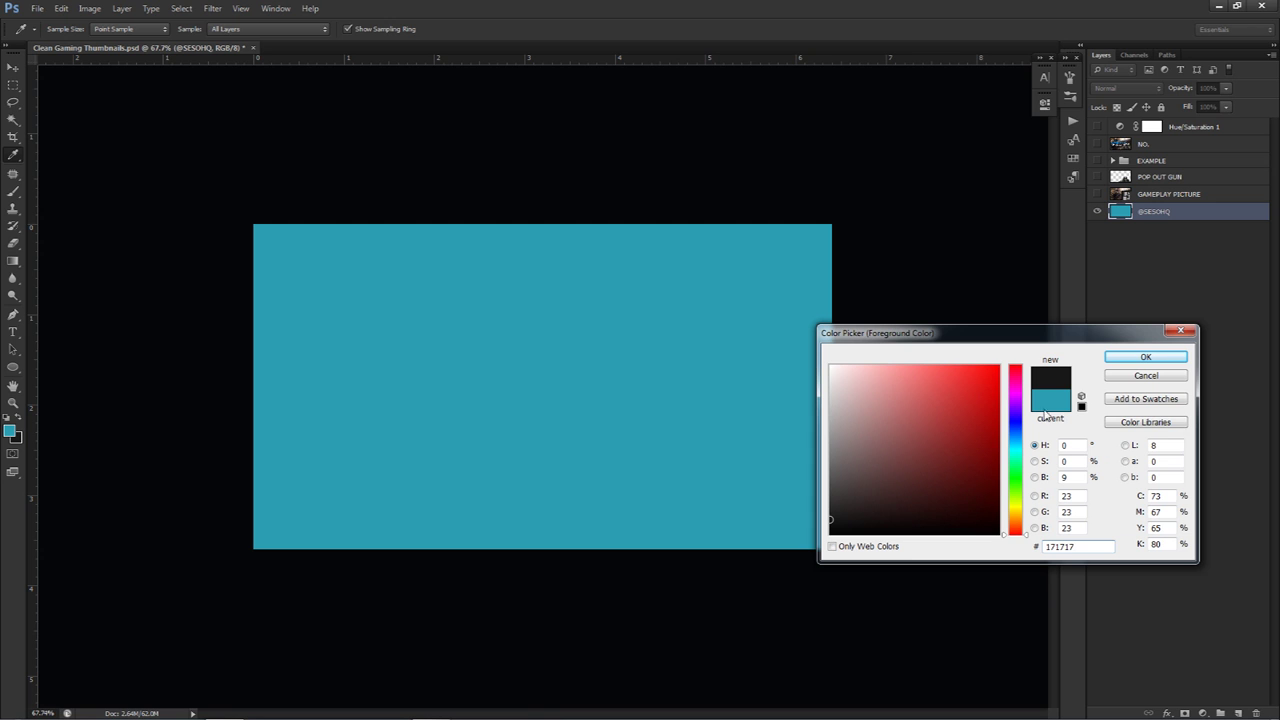
click(1145, 357)
key(v)
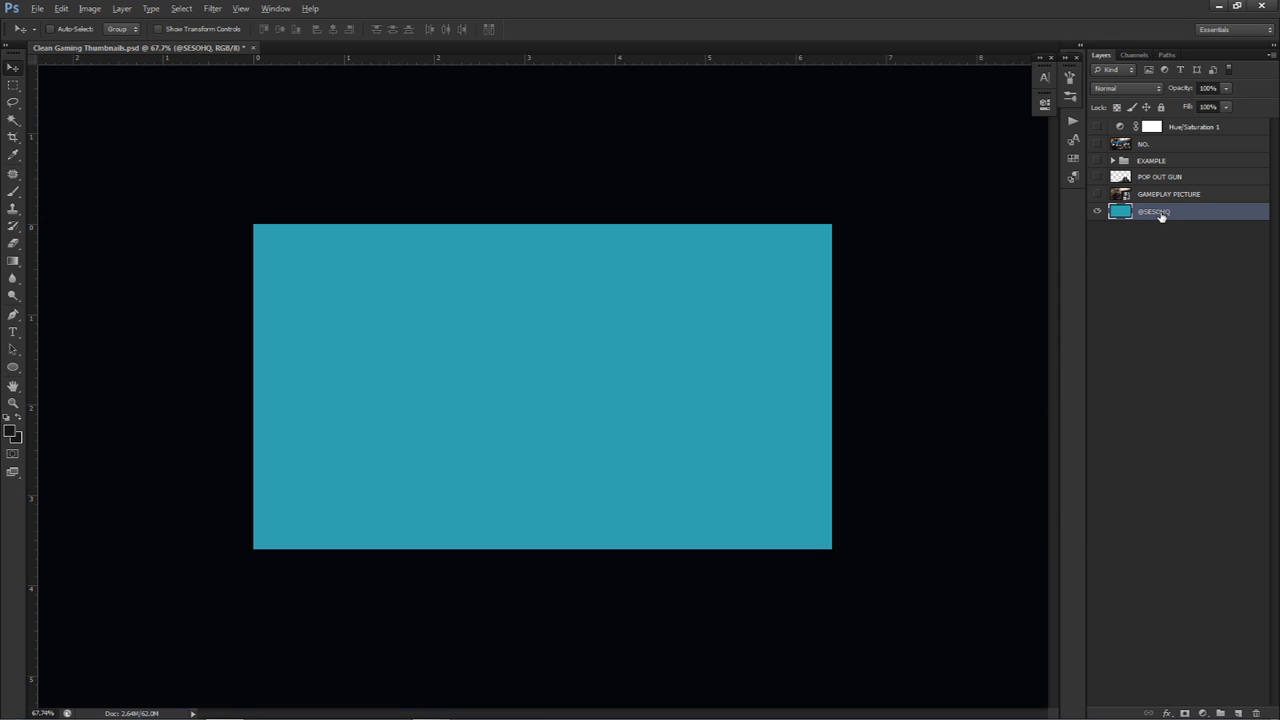
key(alt+BackSpace)
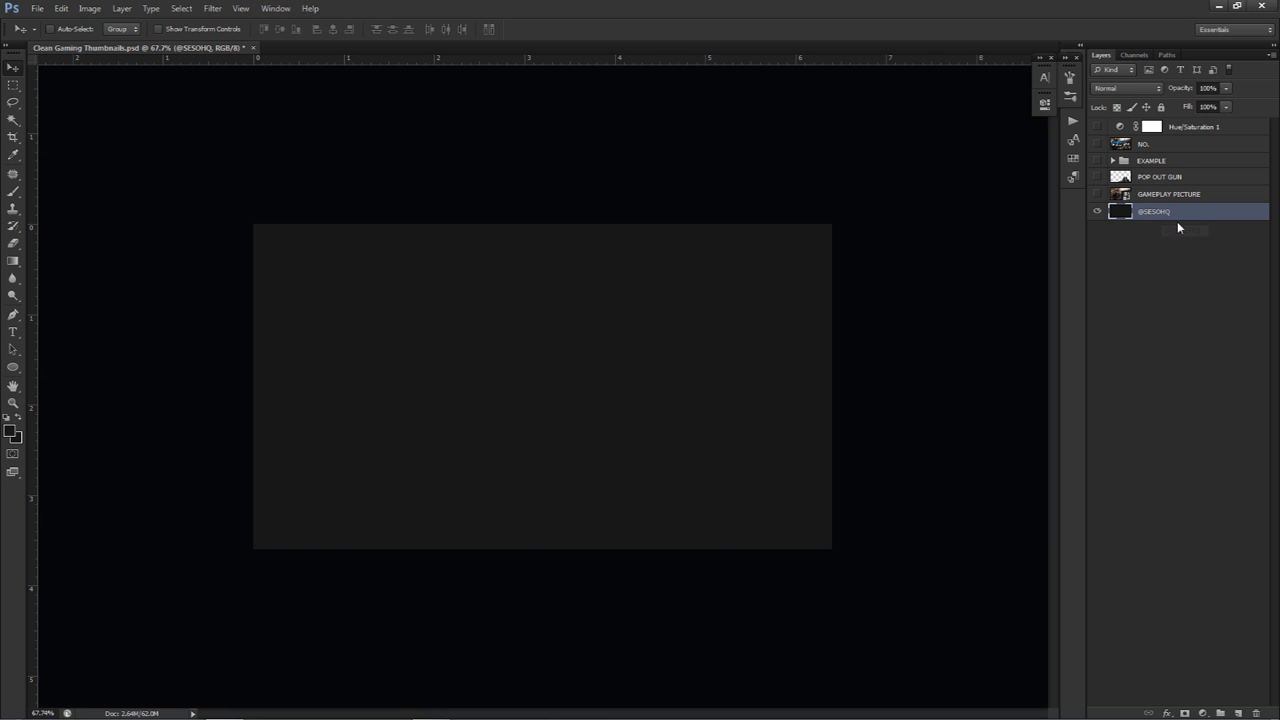
Show the GAMEPLAY PICTURE layer and set its blend mode to Luminosity
click(1097, 194)
click(1150, 194)
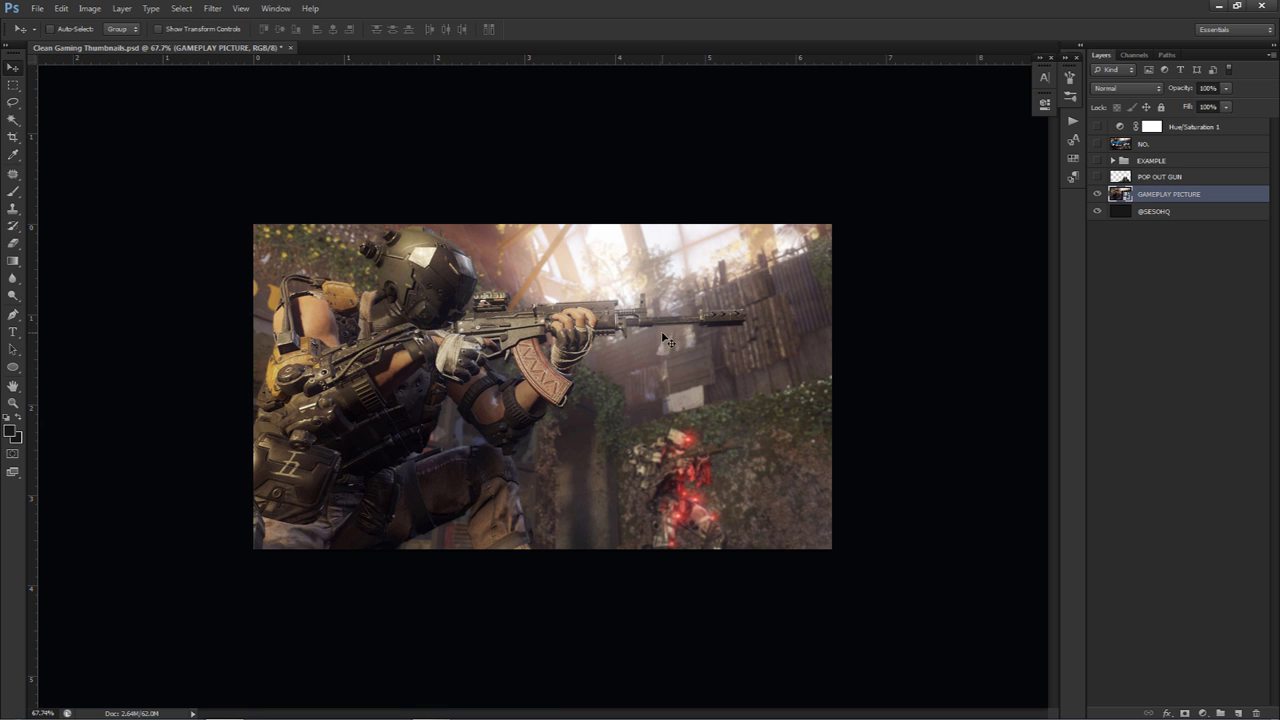
click(1111, 87)
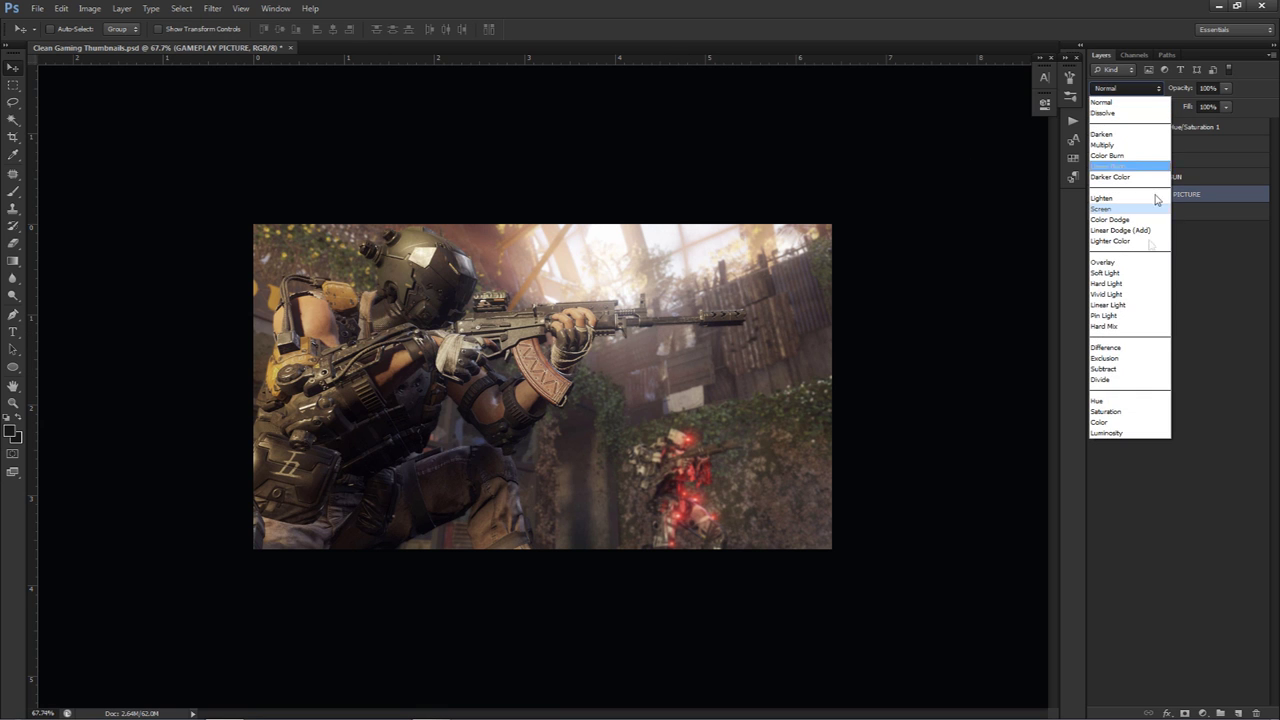
click(1106, 433)
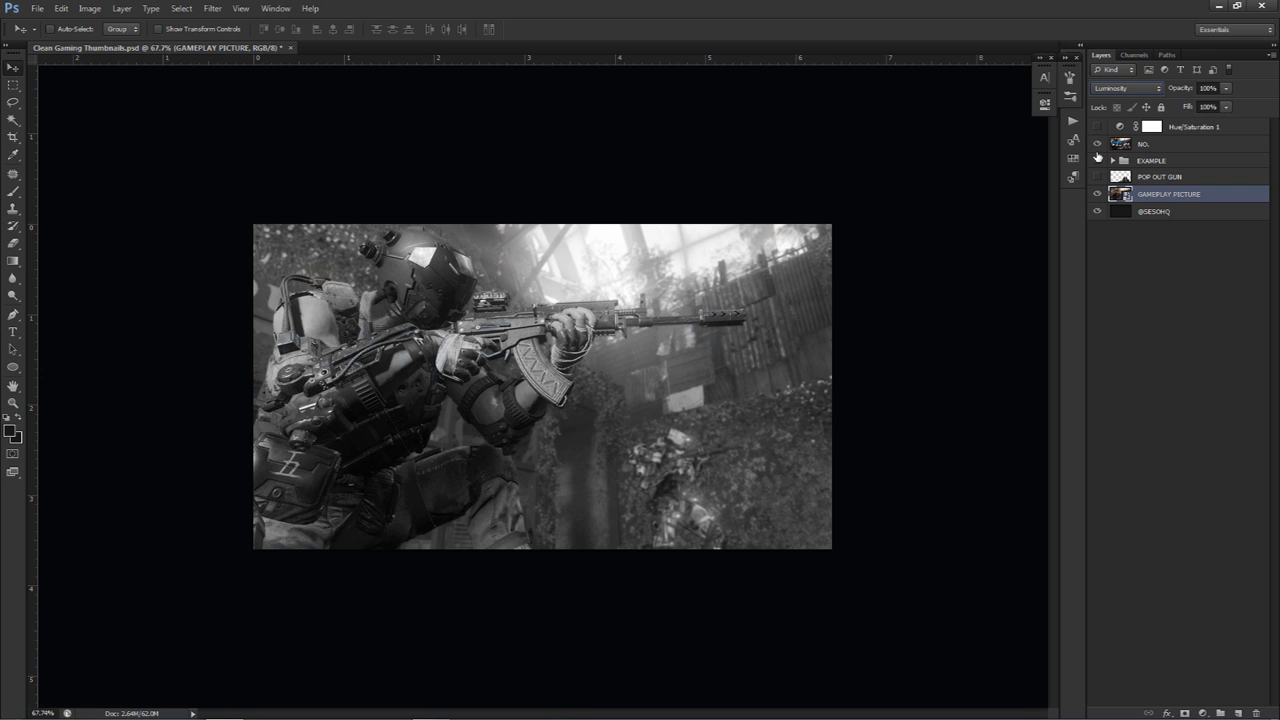
Show the EXAMPLE group briefly to compare it with the greyscale picture, and hide it again
click(1098, 160)
click(1098, 160)
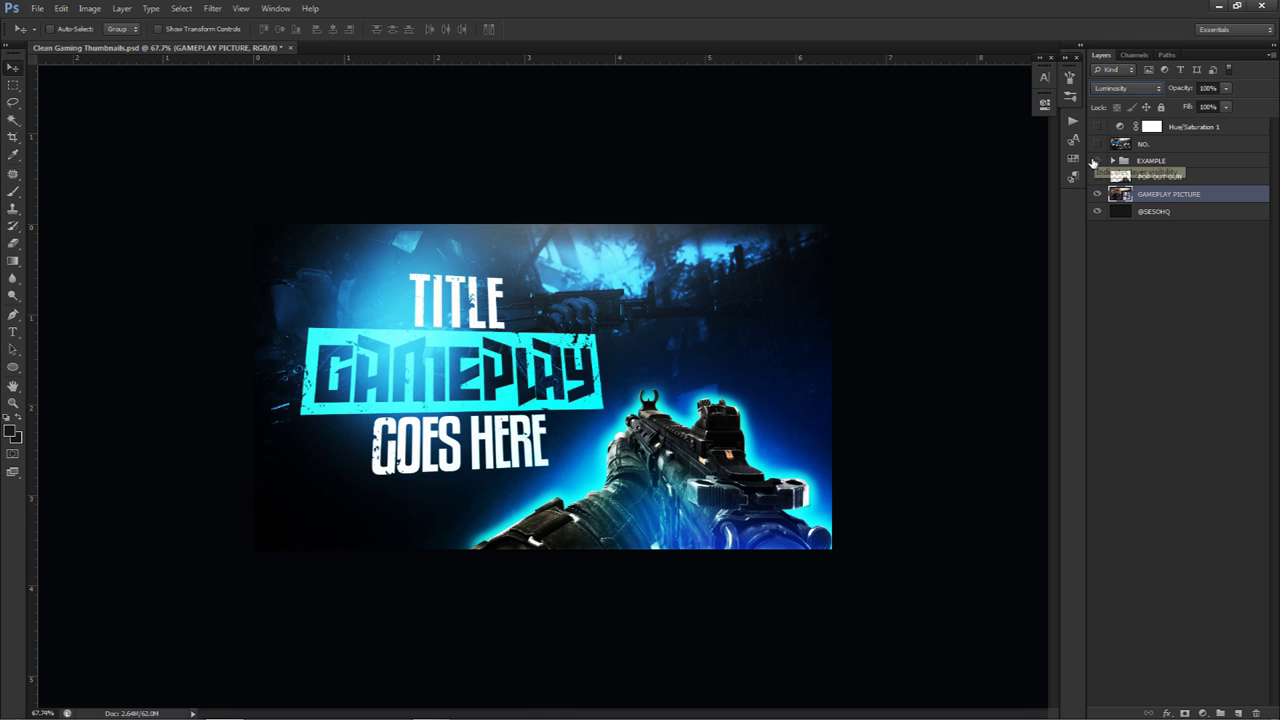
click(1097, 161)
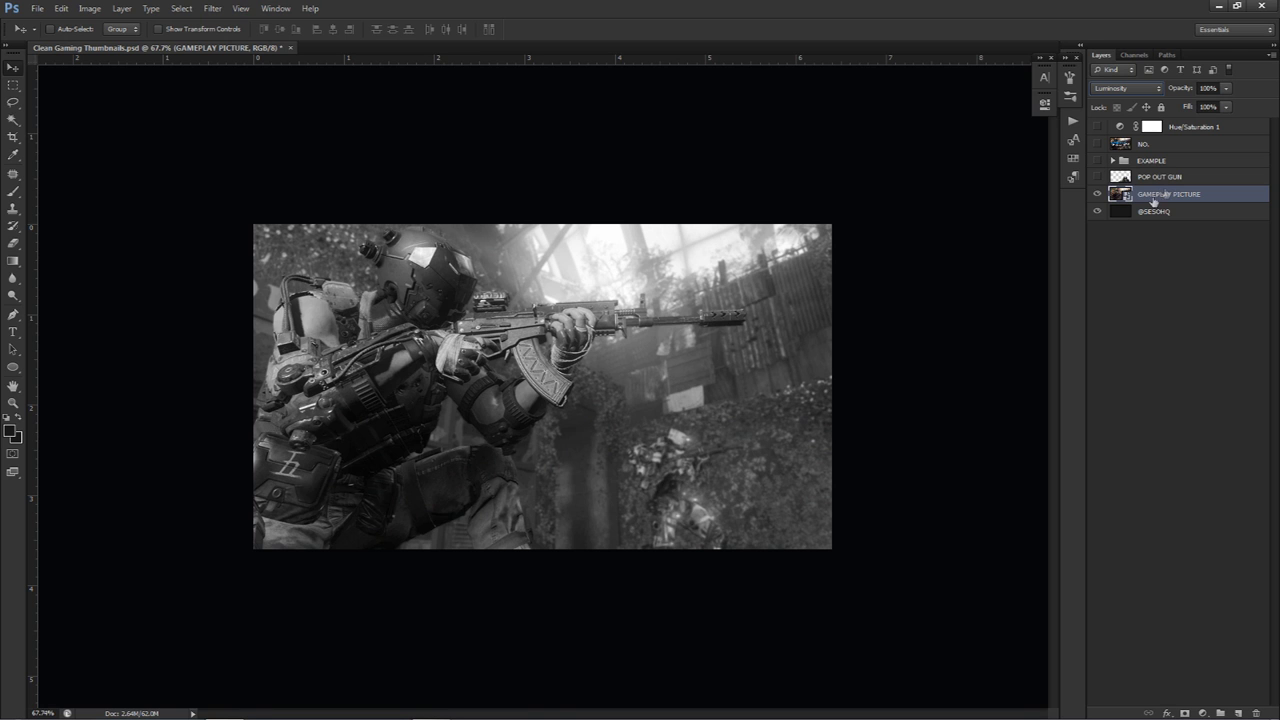
Add an Exposure adjustment layer above the GAMEPLAY PICTURE layer and set its Offset to +0.0131
click(1202, 713)
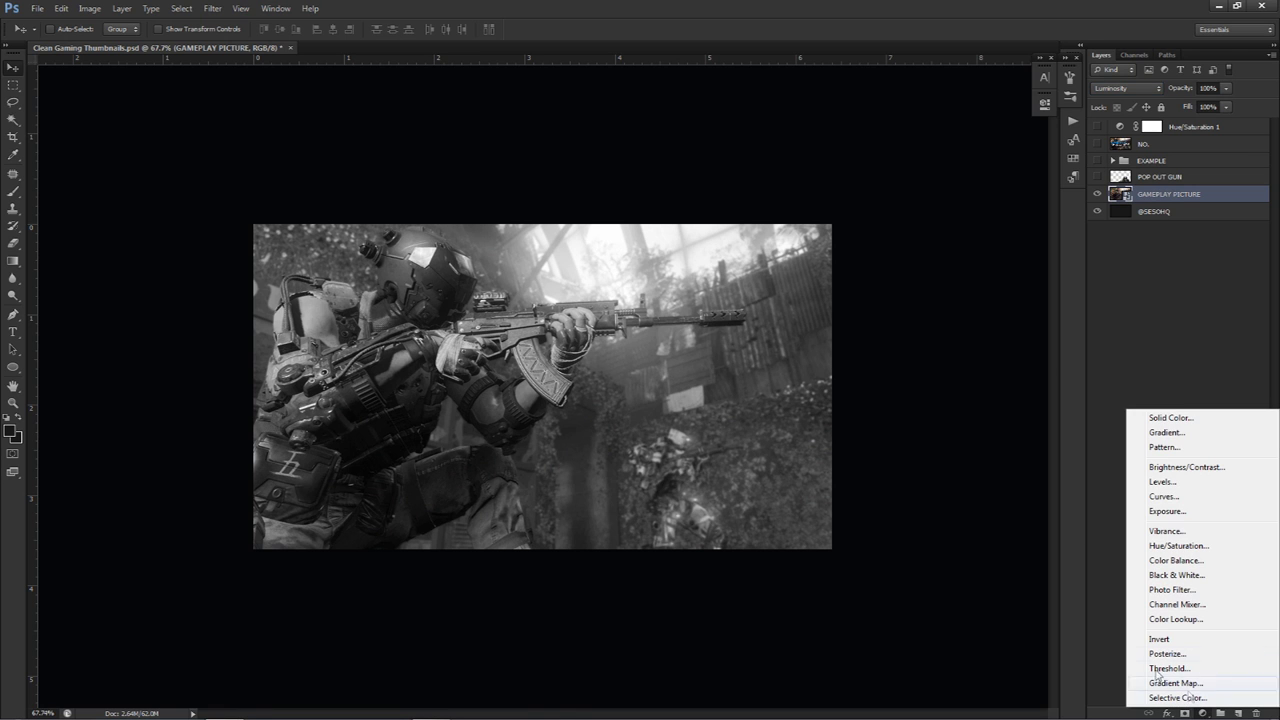
click(459, 279)
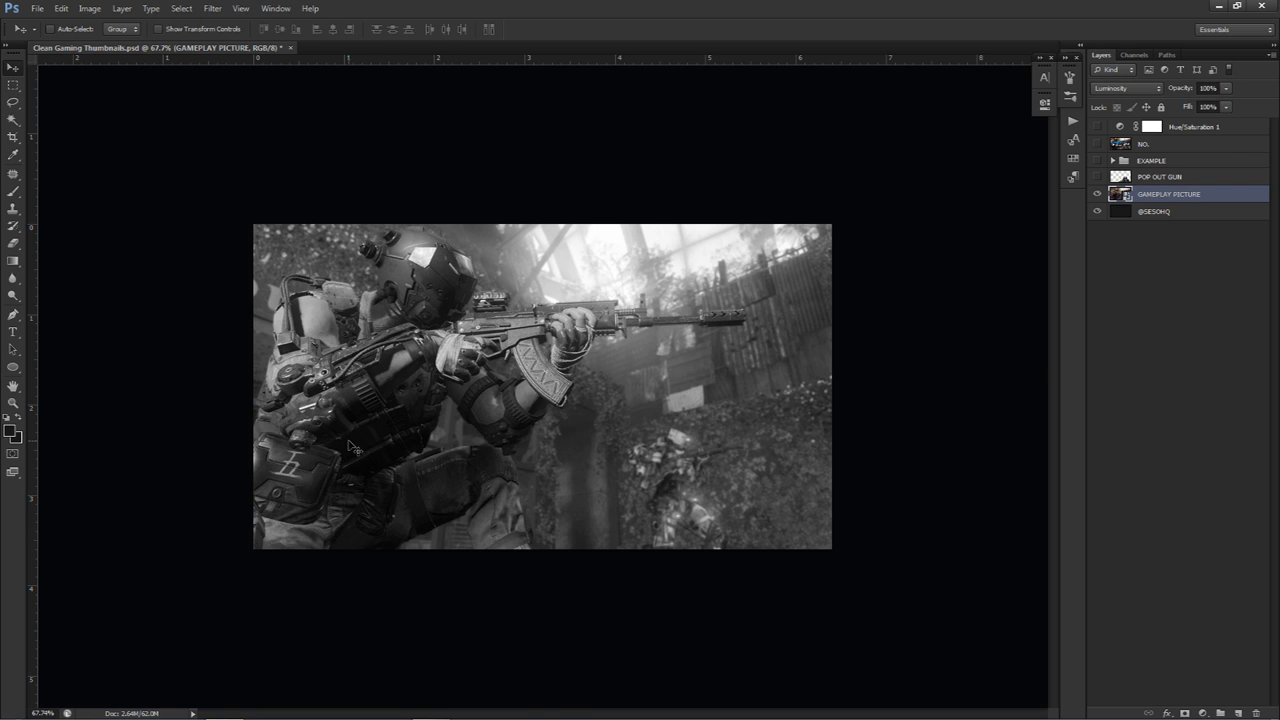
click(1203, 713)
click(1164, 516)
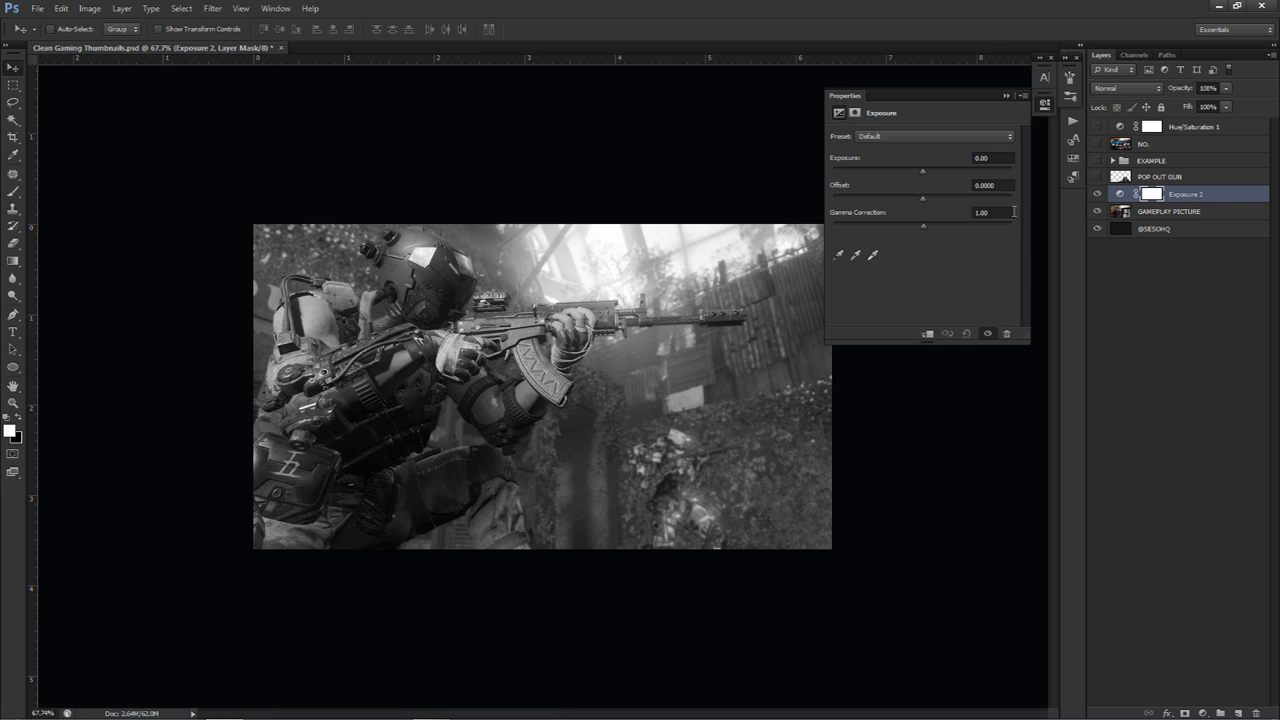
click(1203, 713)
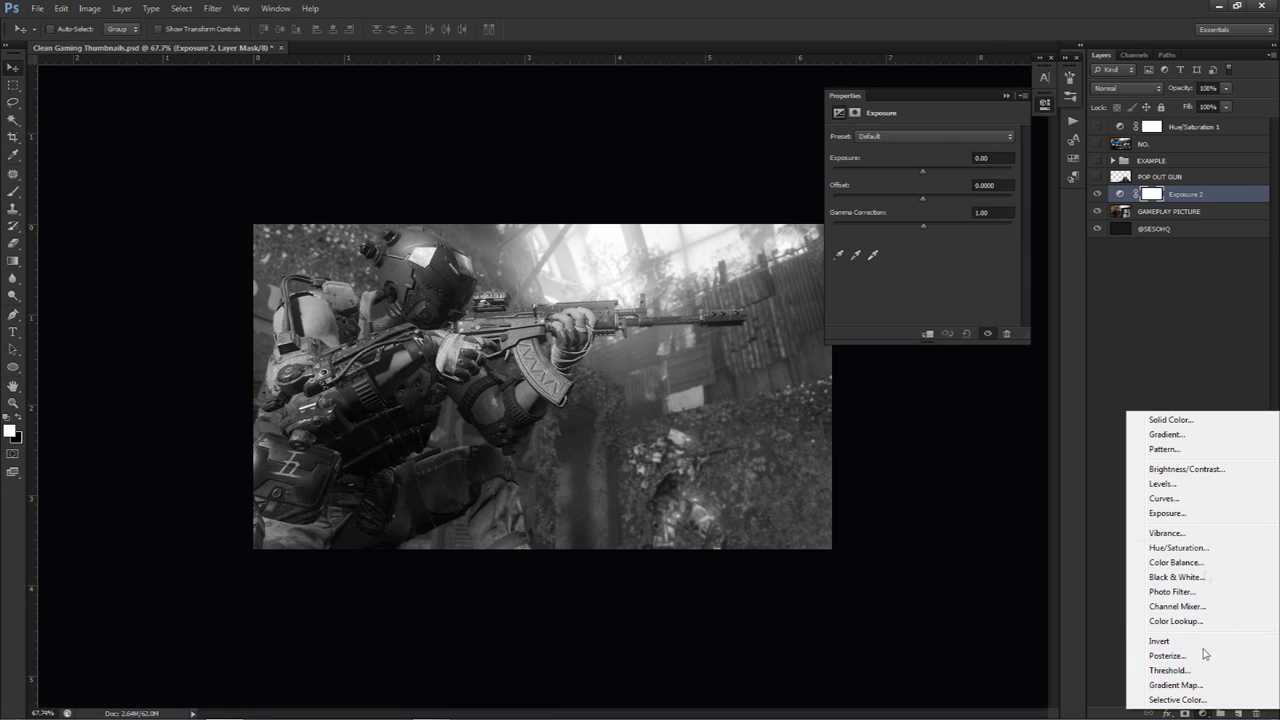
click(924, 197)
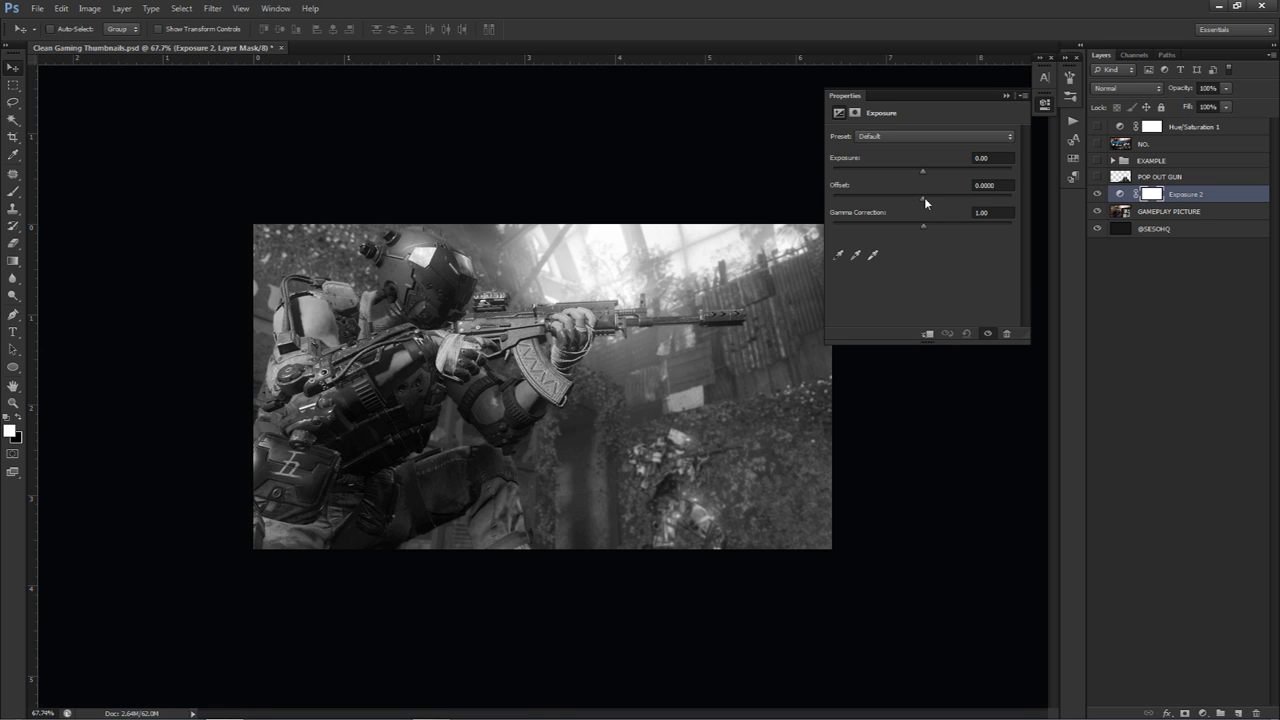
drag(924, 197, 925, 202)
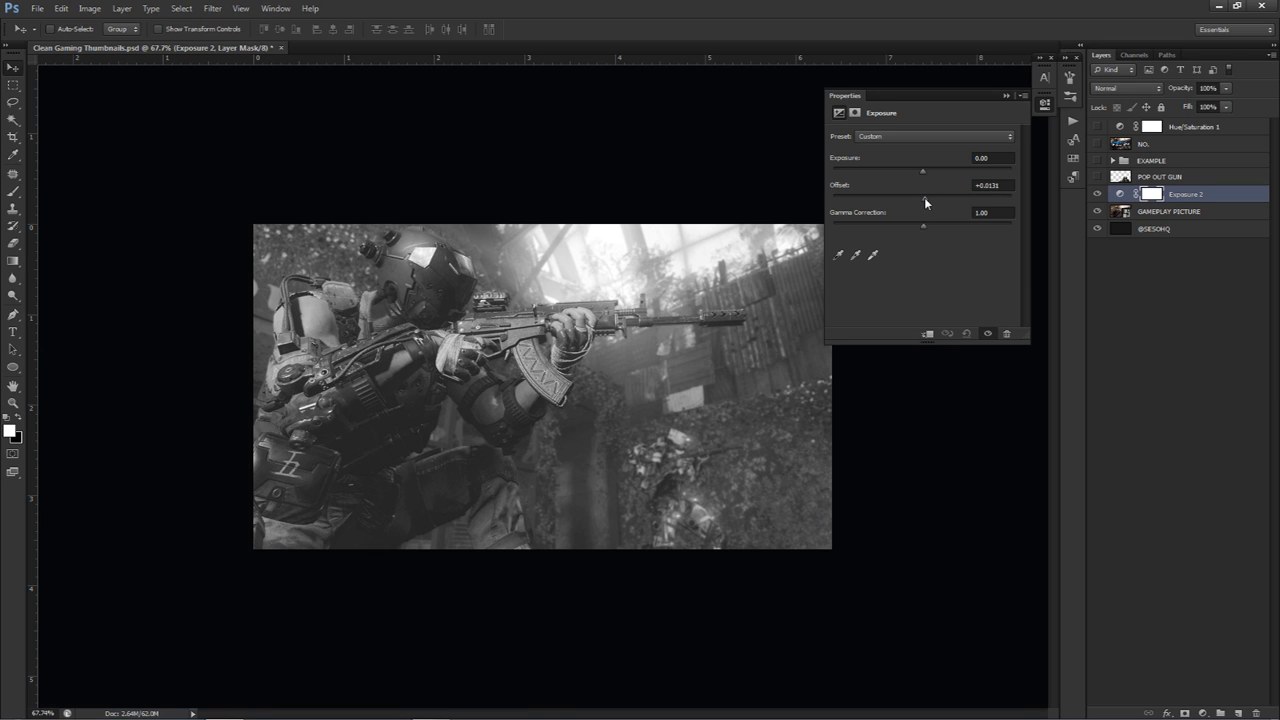
Compare the picture with and without the Exposure adjustment, and set its Gamma Correction to 0.67
click(1100, 194)
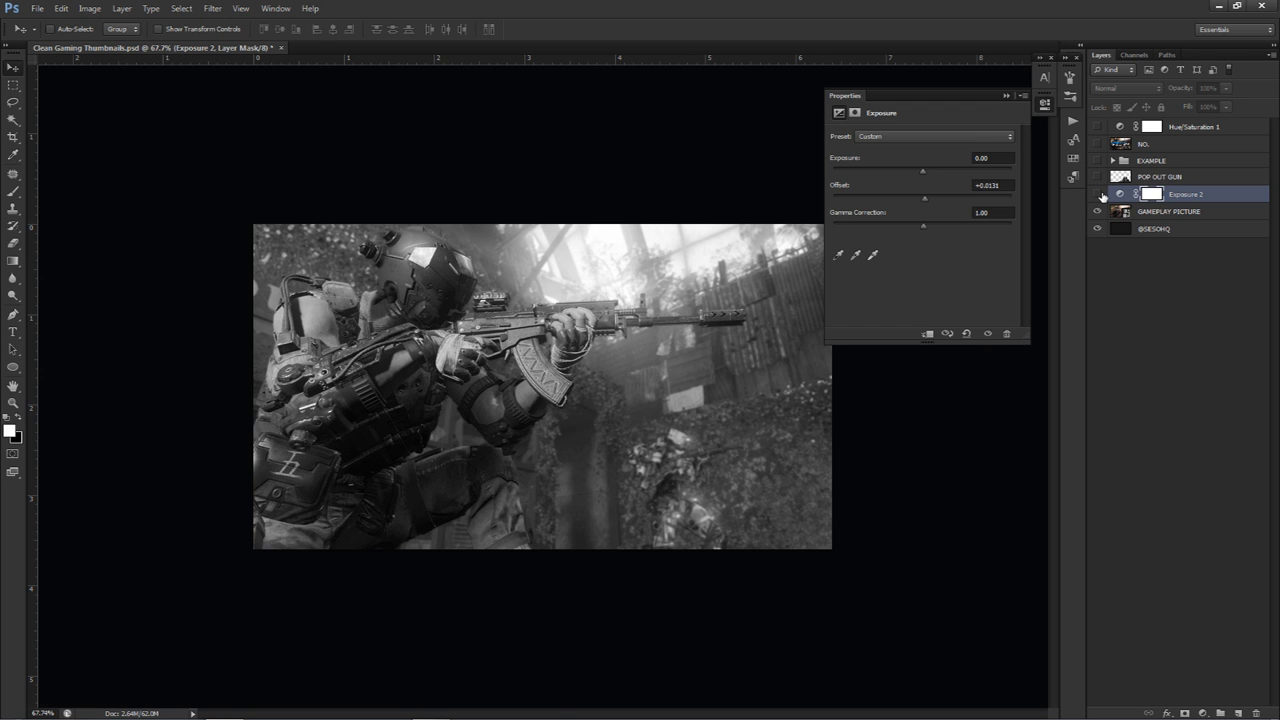
click(1100, 194)
click(1100, 194)
click(1100, 194)
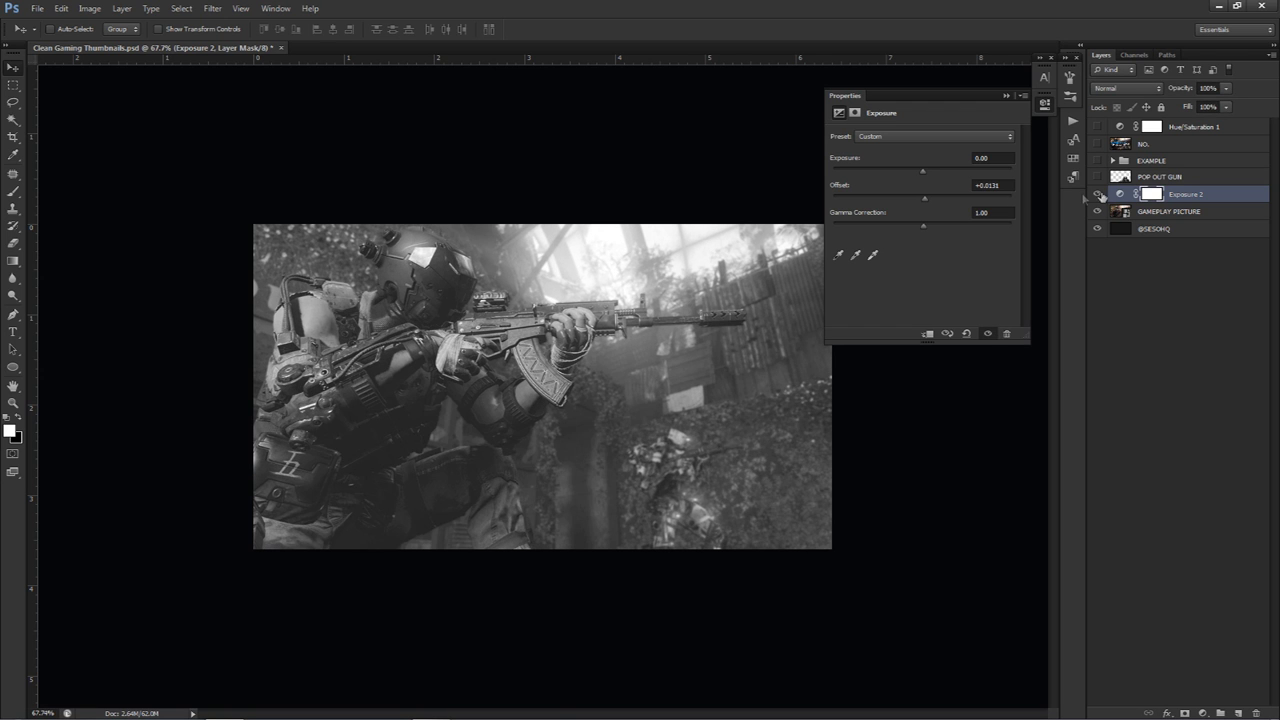
drag(931, 228, 940, 229)
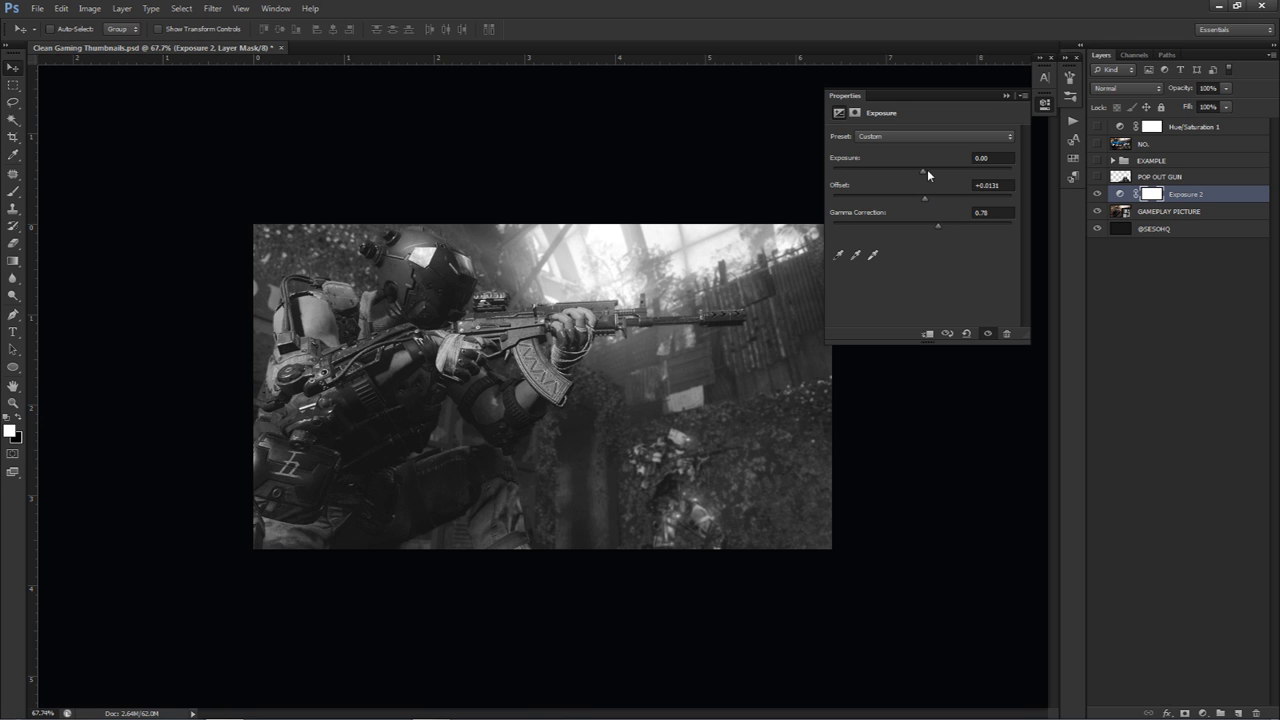
mouse_move(944, 222)
mouse_down()
mouse_move(981, 229)
mouse_move(766, 228)
mouse_move(947, 228)
mouse_up()
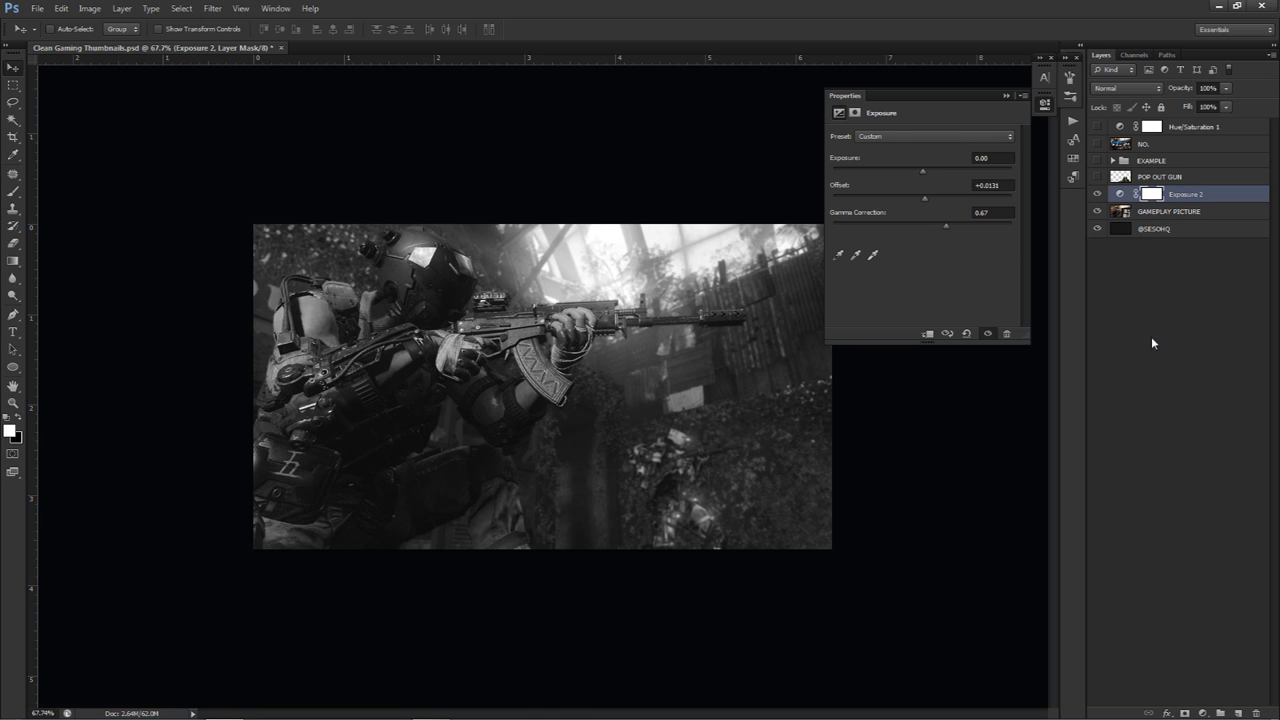
Add a Brightness/Contrast adjustment layer with Brightness -85 and Contrast 60
click(1203, 713)
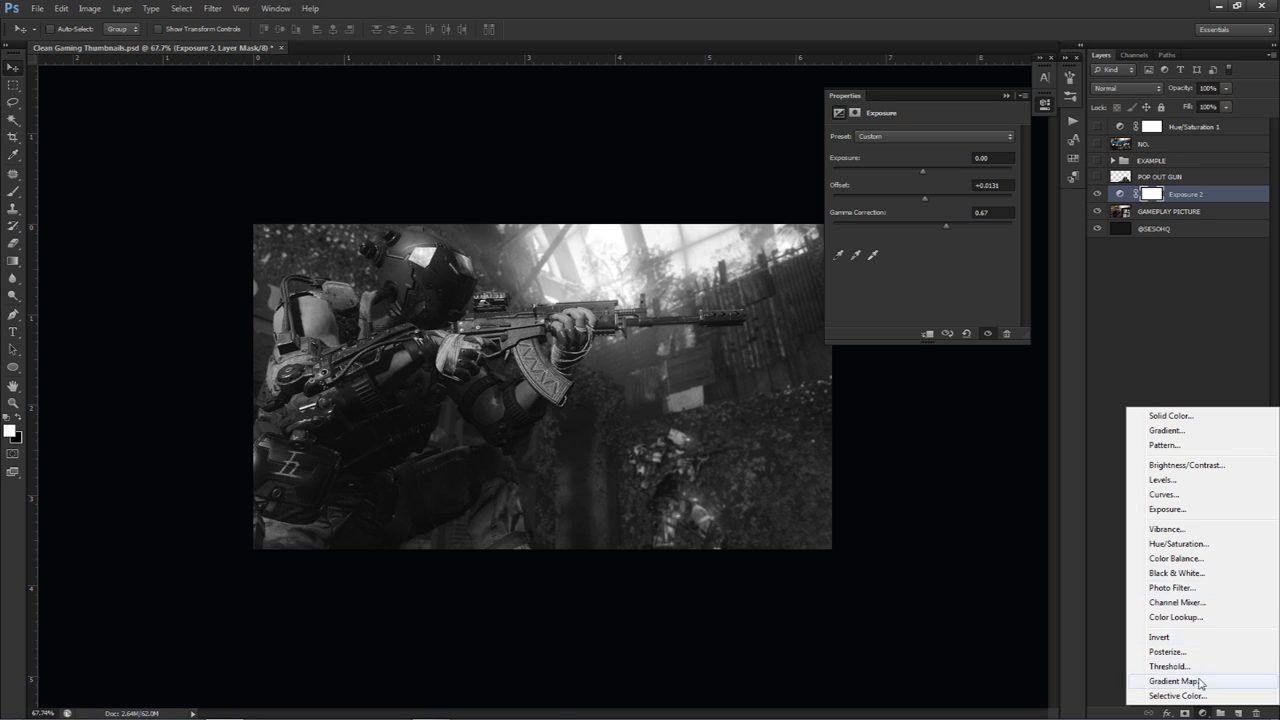
click(1184, 466)
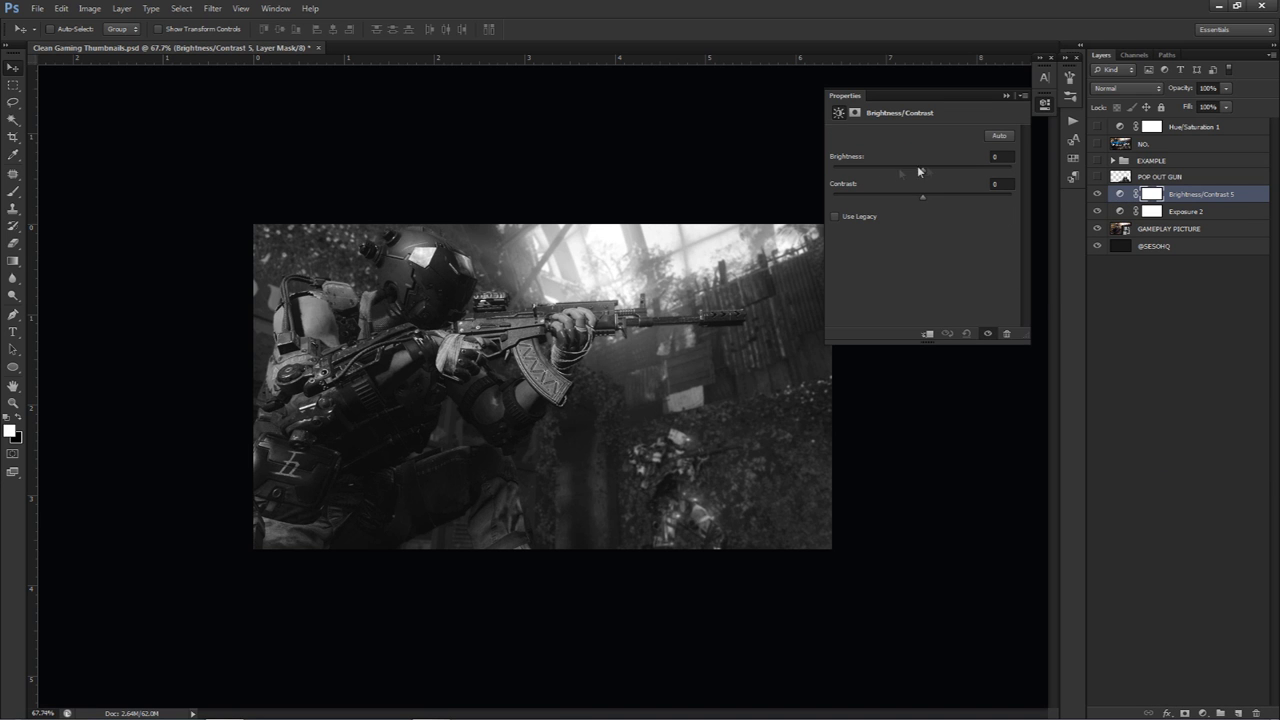
drag(923, 172, 976, 197)
drag(881, 170, 873, 170)
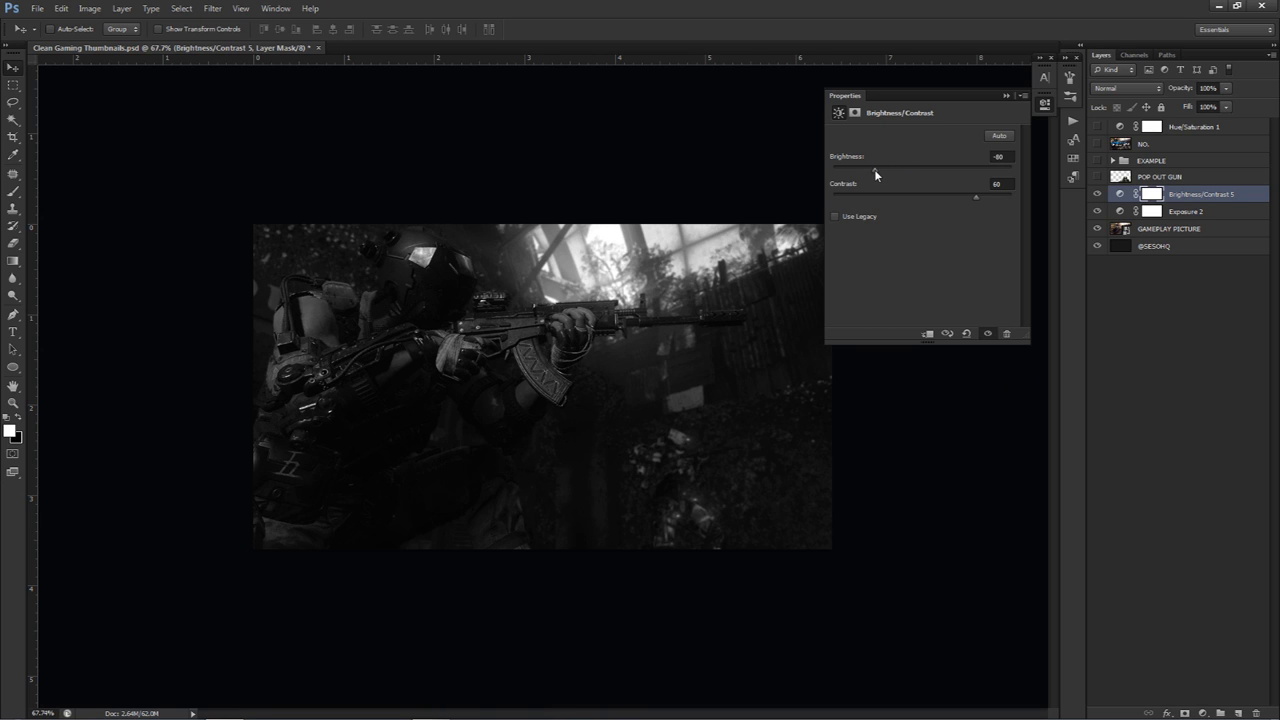
click(1000, 157)
text(-85)
Compare the image with and without the Brightness/Contrast adjustment, and check it against the EXAMPLE group before hiding that group
click(1096, 195)
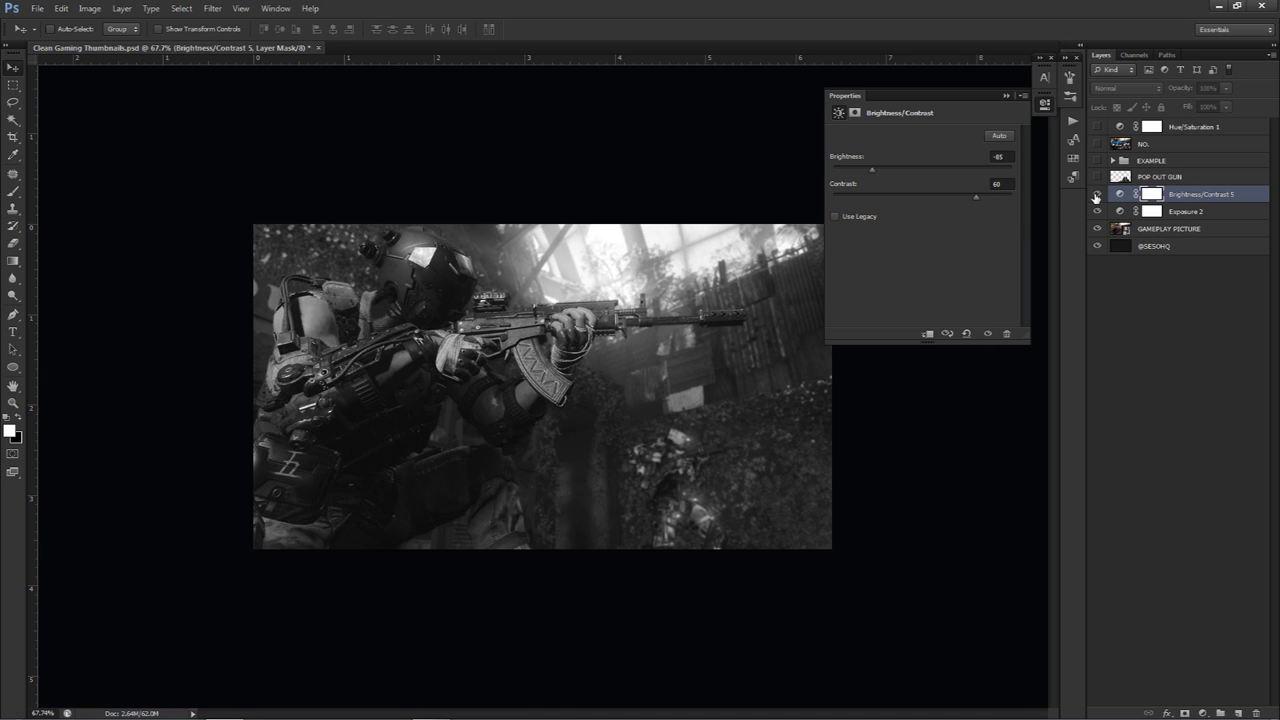
click(1096, 195)
click(1043, 106)
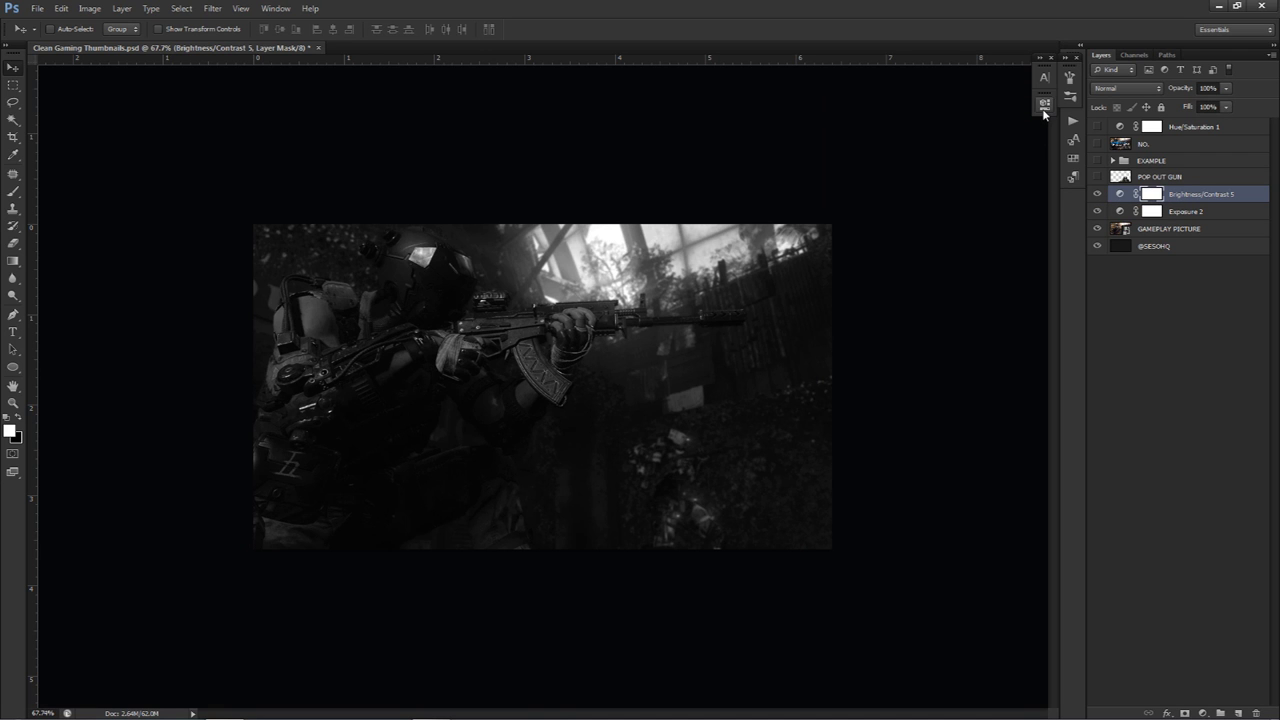
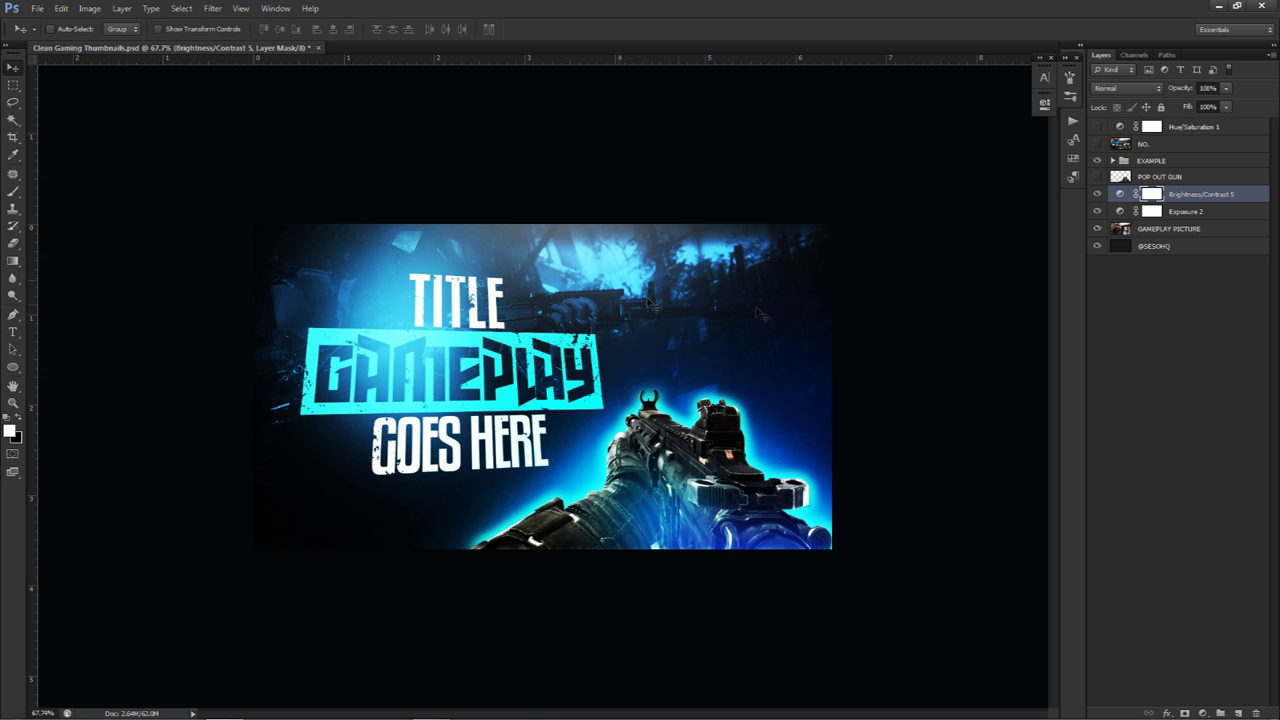
click(1097, 161)
Add a Gradient Map adjustment layer and set the gradient's dark end stop to black 000000
click(1203, 712)
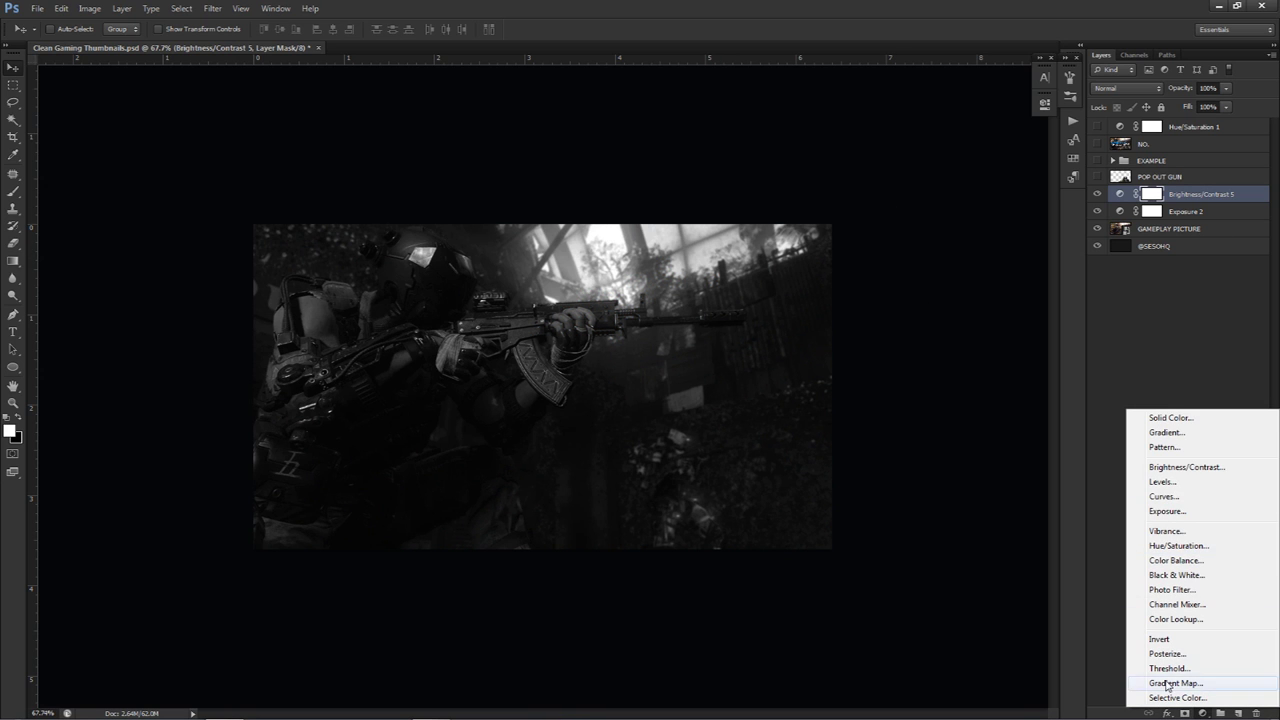
click(1167, 684)
click(876, 140)
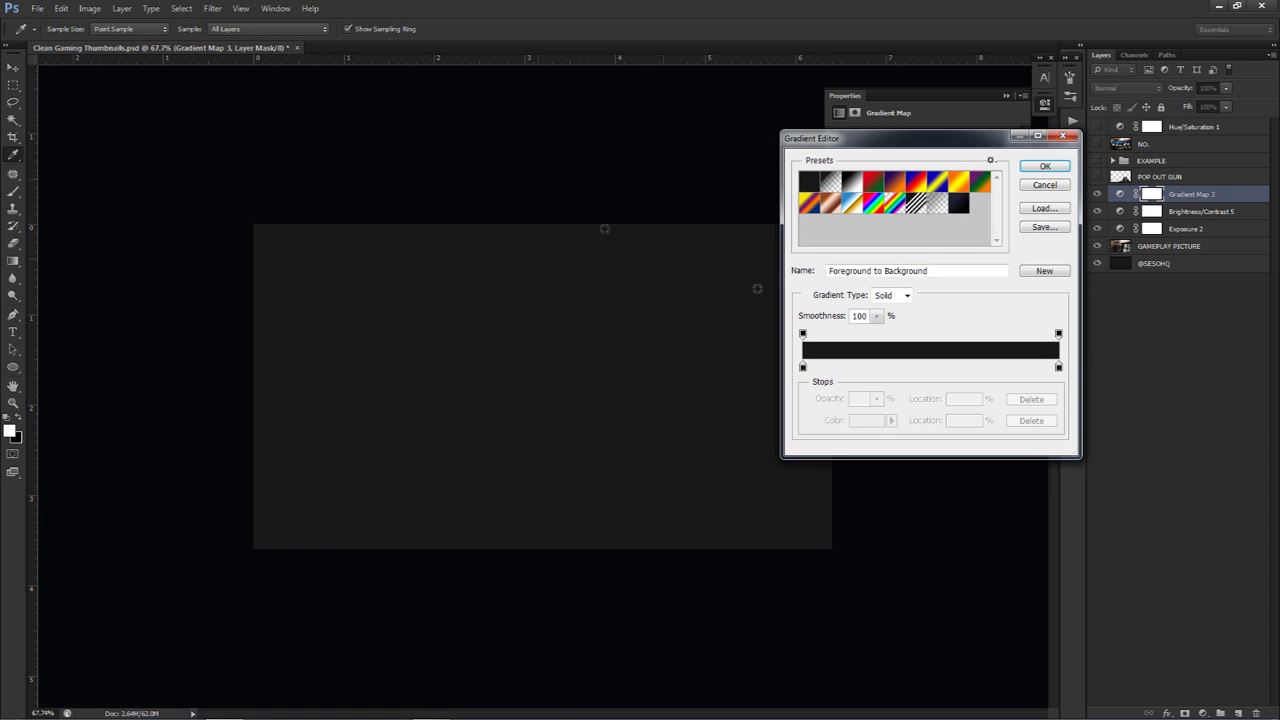
double_click(802, 368)
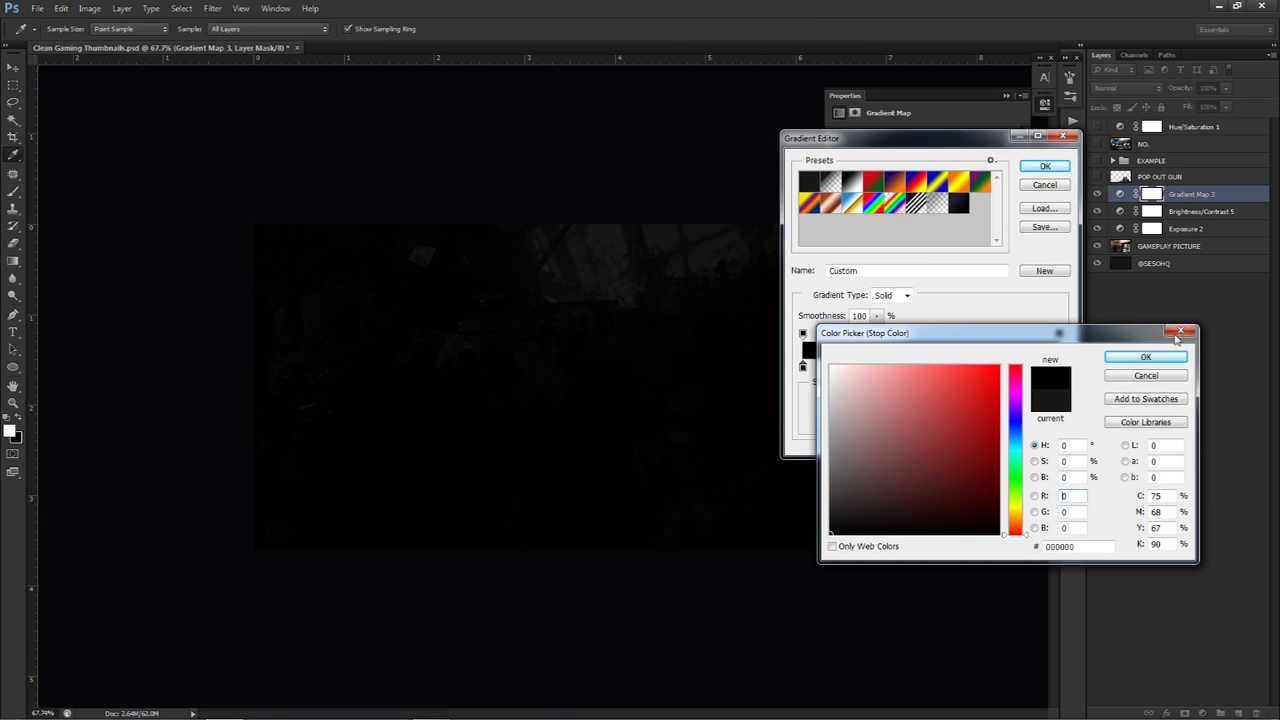
click(1145, 357)
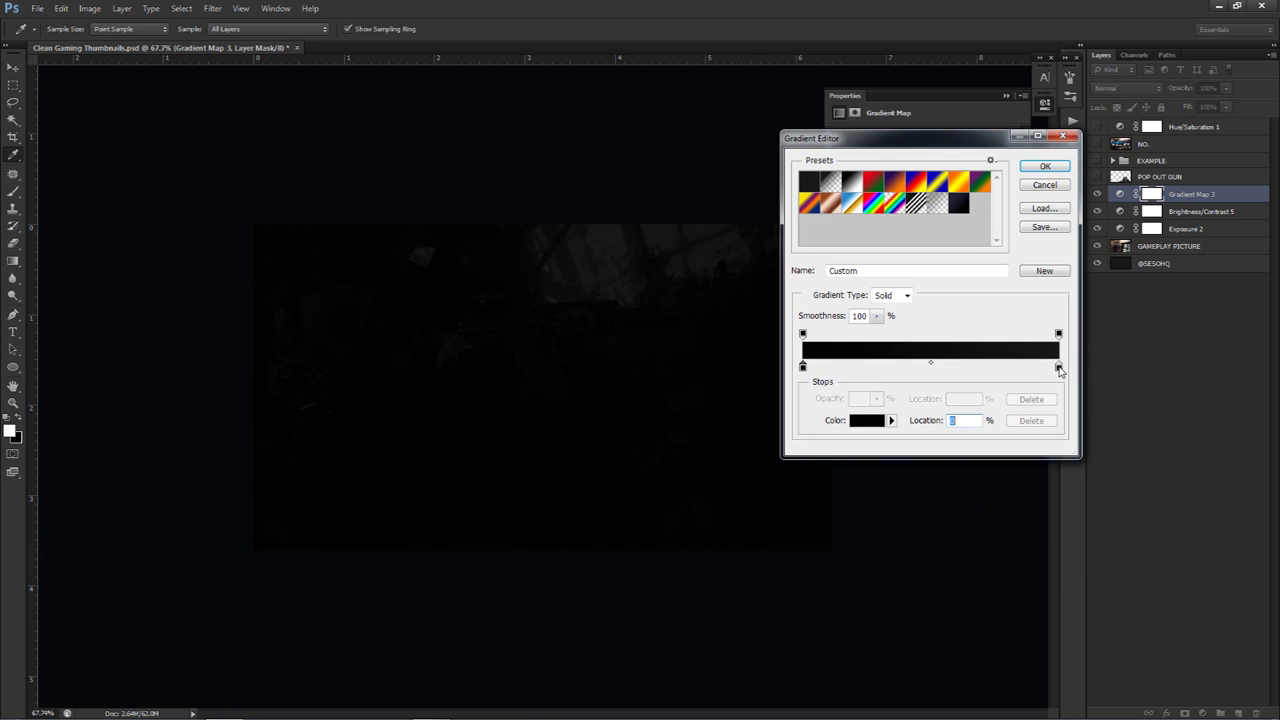
Set the color of the gradient's other end stop to bright blue 09a0ff
double_click(1058, 368)
drag(1035, 332, 1005, 271)
mouse_move(983, 384)
mouse_down()
mouse_move(983, 372)
mouse_move(984, 384)
mouse_up()
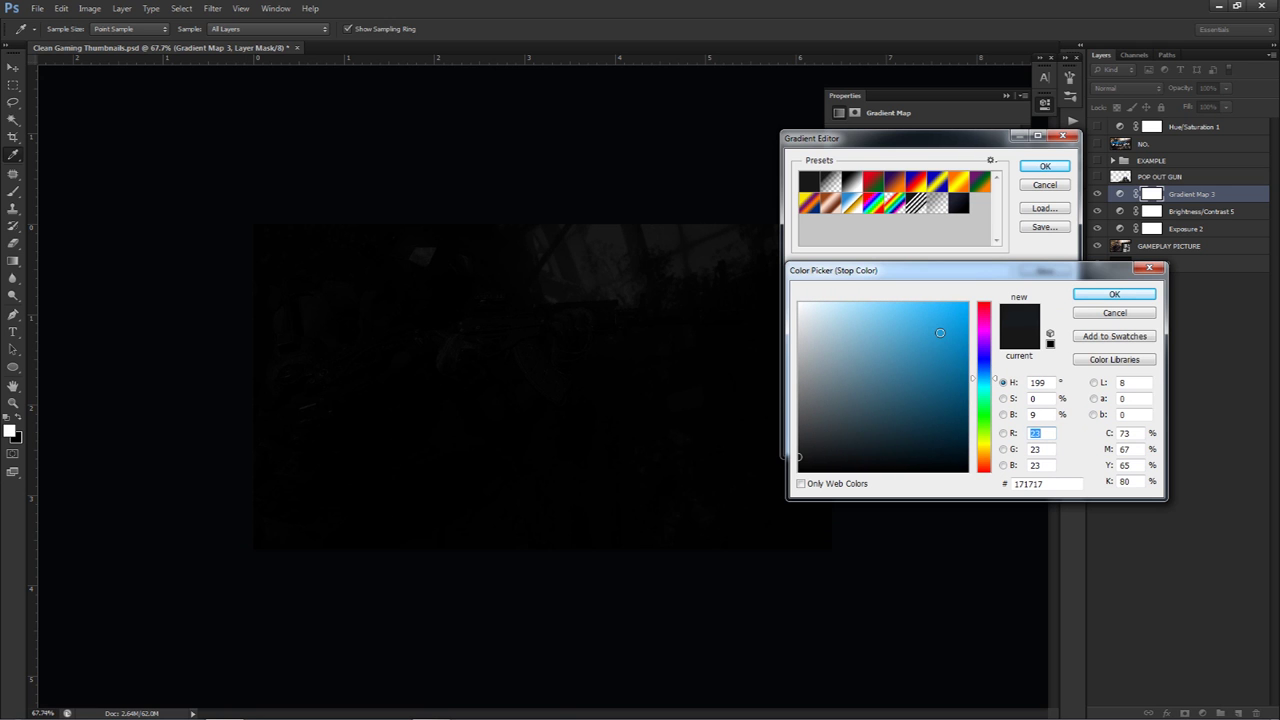
drag(940, 332, 996, 225)
drag(937, 306, 958, 298)
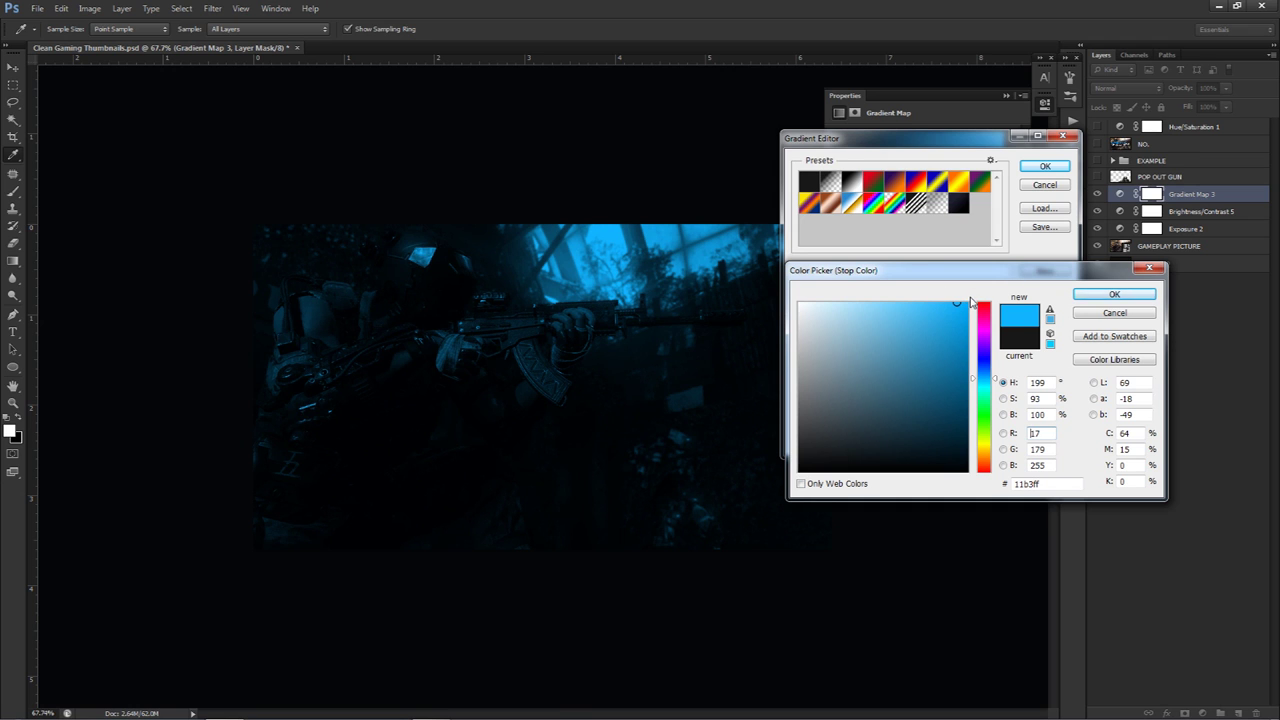
mouse_move(970, 302)
mouse_down()
mouse_move(923, 409)
mouse_move(896, 401)
mouse_move(963, 266)
mouse_up()
click(988, 378)
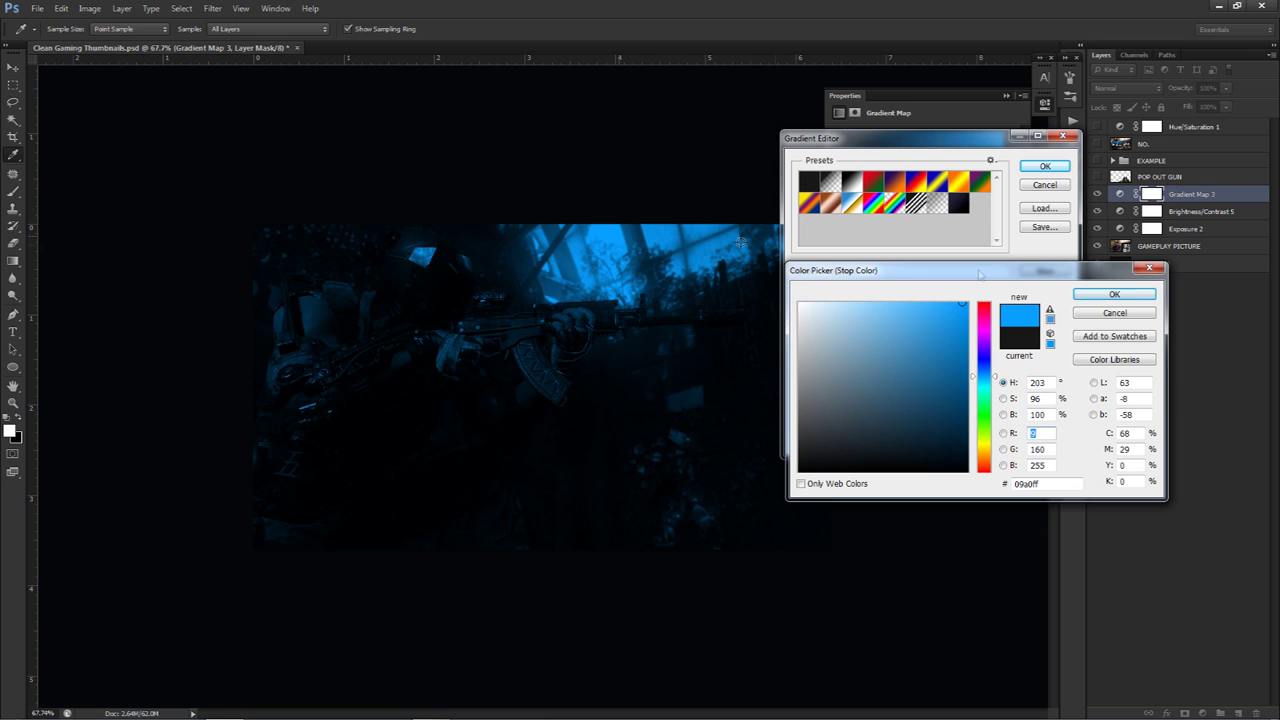
click(1112, 296)
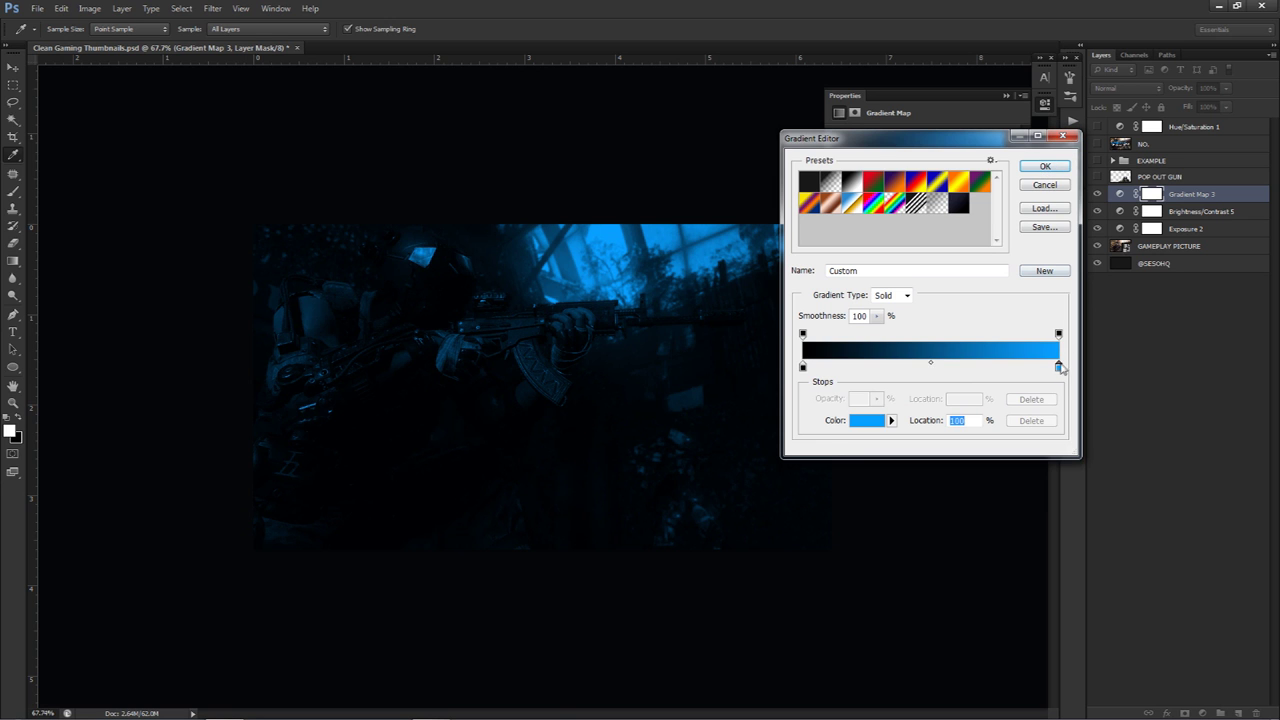
Set the blue end stop's red value to 10 and apply the gradient map
double_click(1059, 367)
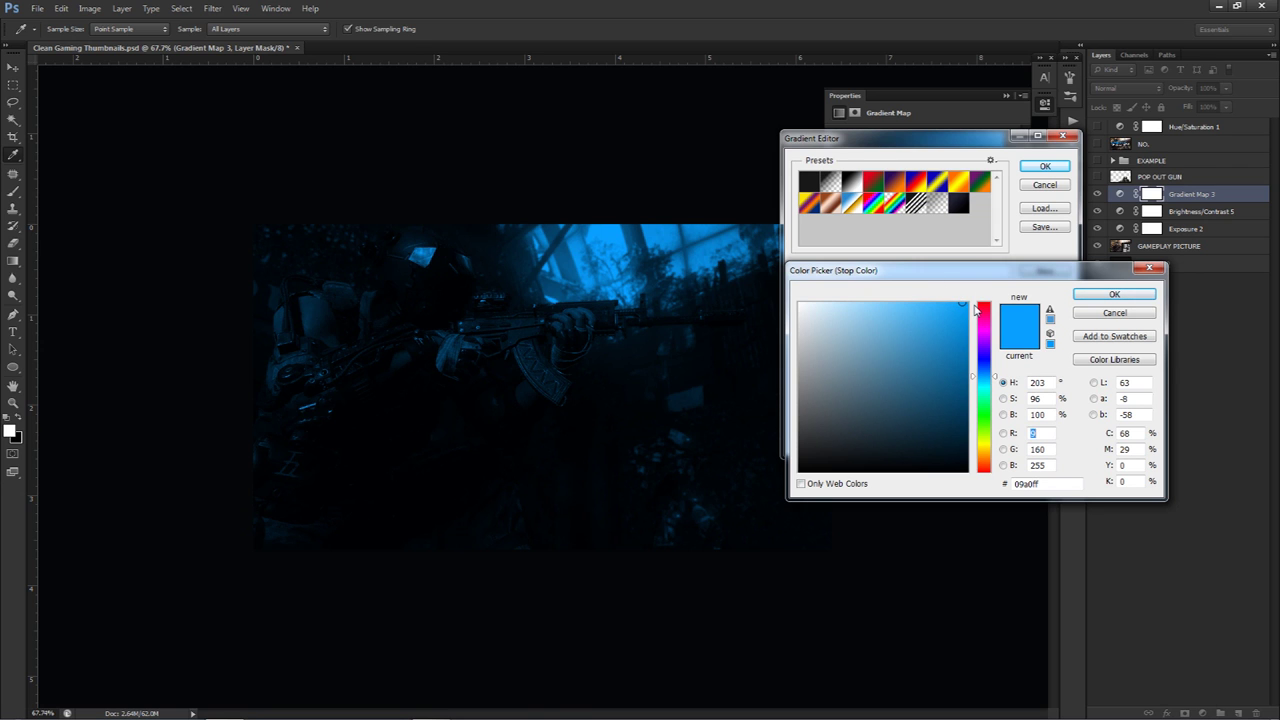
text(10)
click(1114, 294)
click(1045, 166)
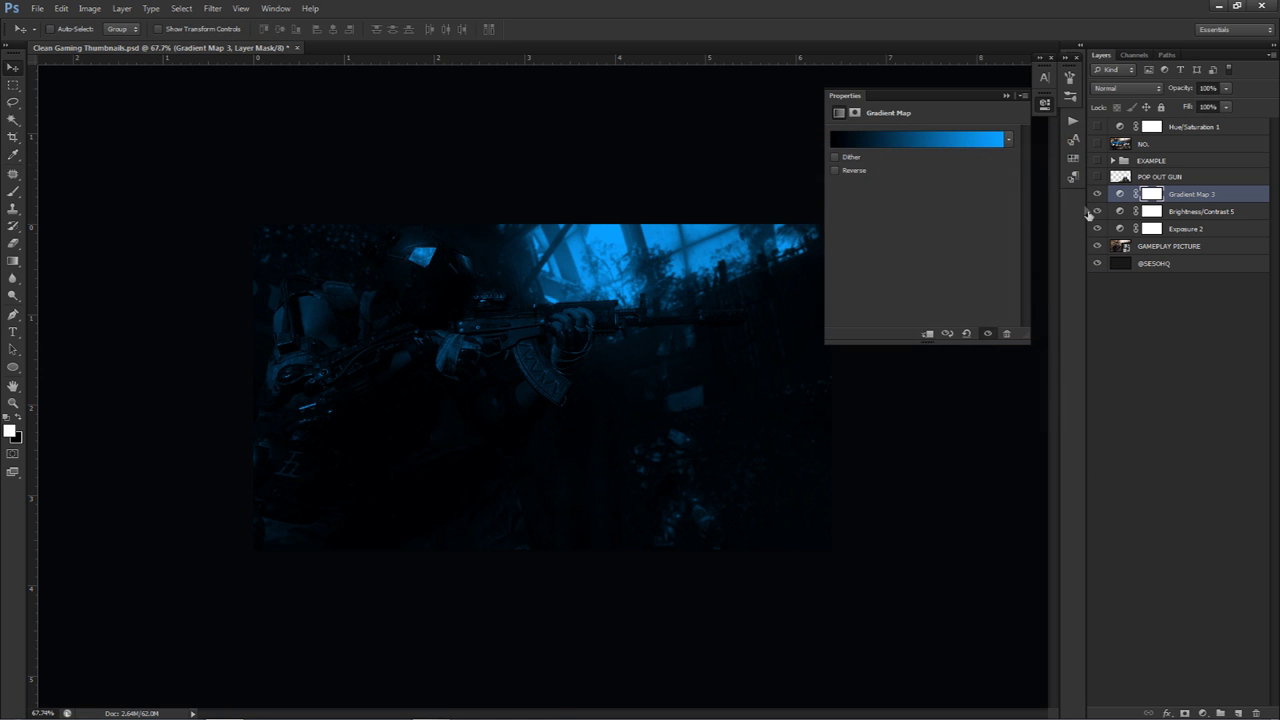
Compare the image with and without the Gradient Map adjustment
click(1045, 105)
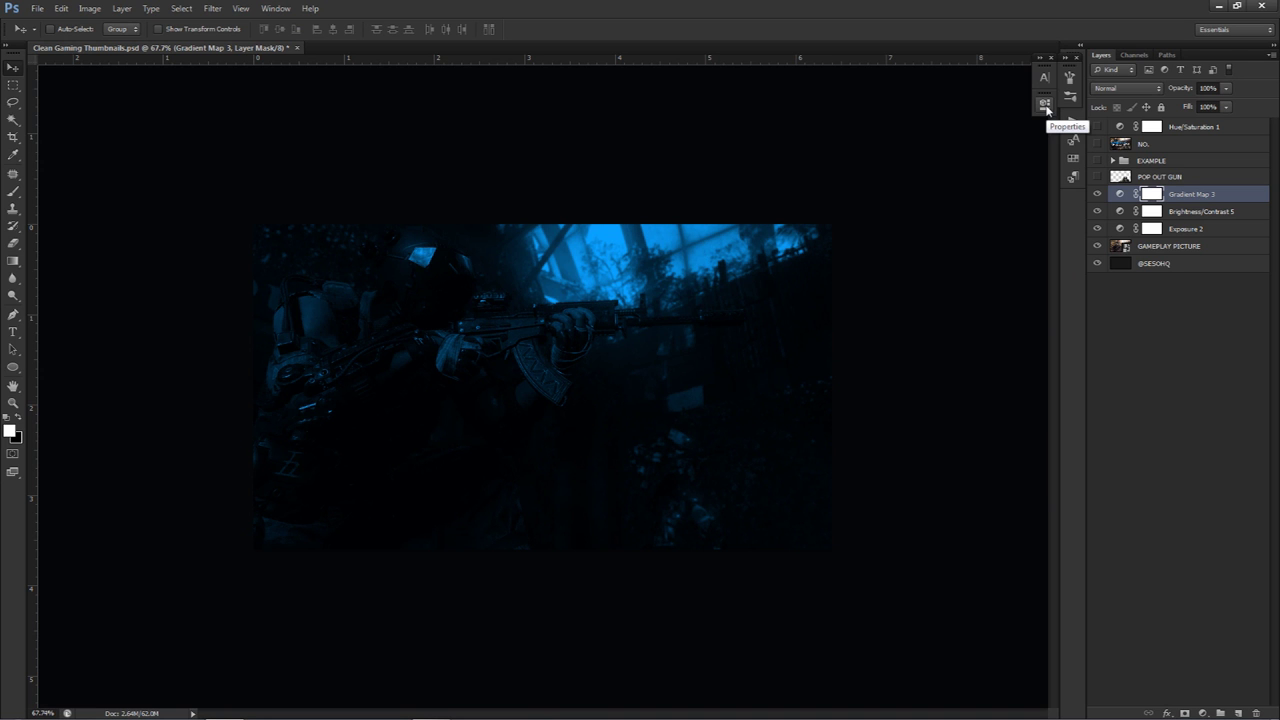
mouse_move(1097, 195)
mouse_down()
mouse_move(1098, 230)
mouse_move(1097, 195)
mouse_up()
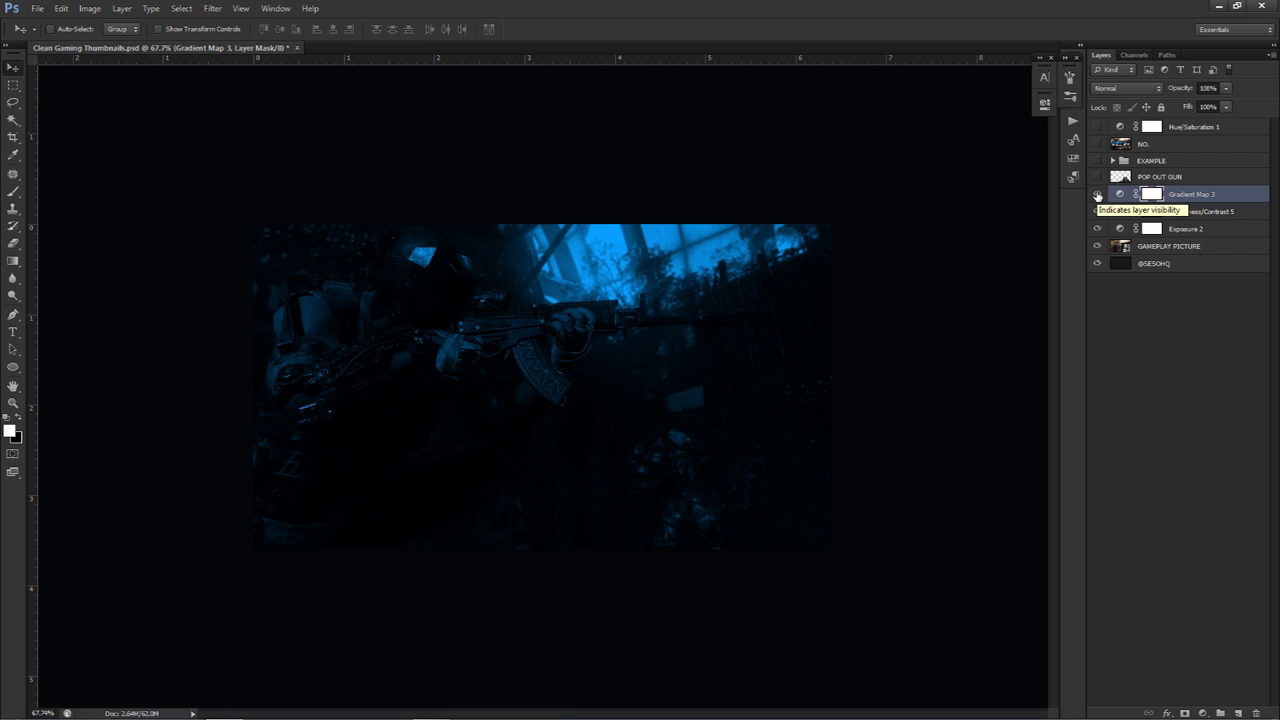
mouse_move(1097, 195)
mouse_down()
mouse_move(1098, 231)
mouse_move(1101, 196)
mouse_up()
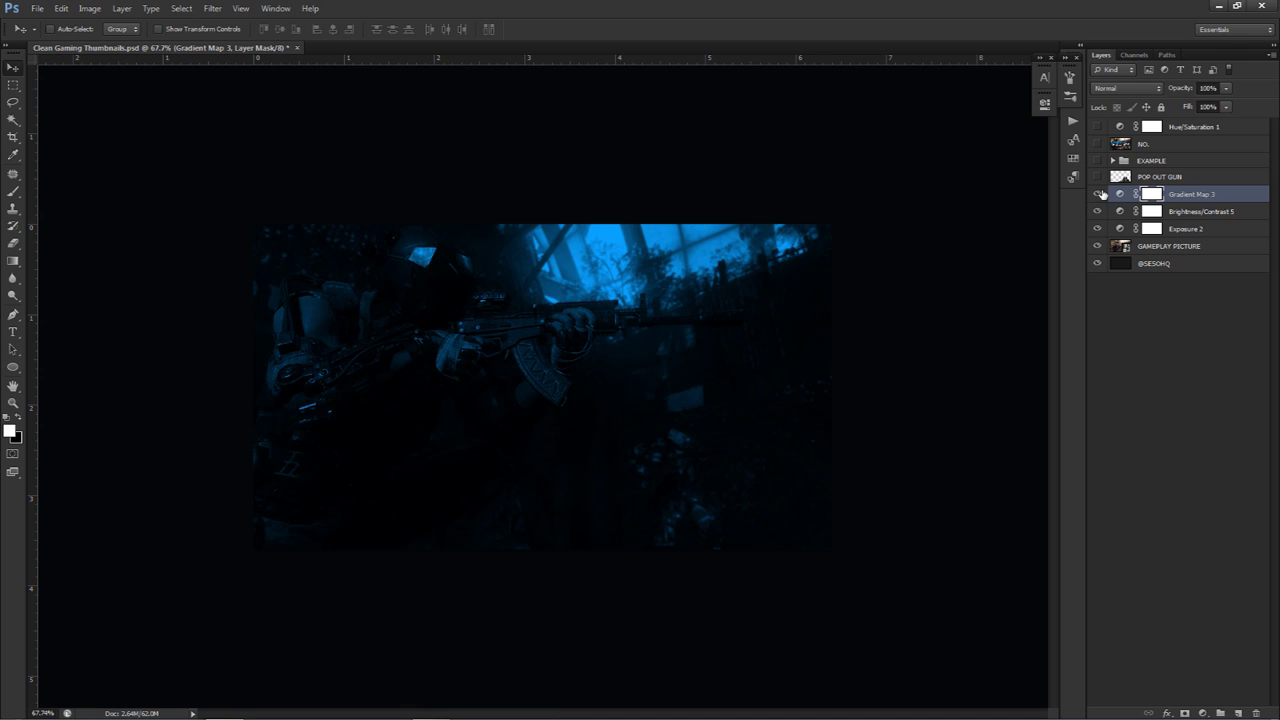
Show the POP OUT GUN layer and make it the active layer
click(1097, 176)
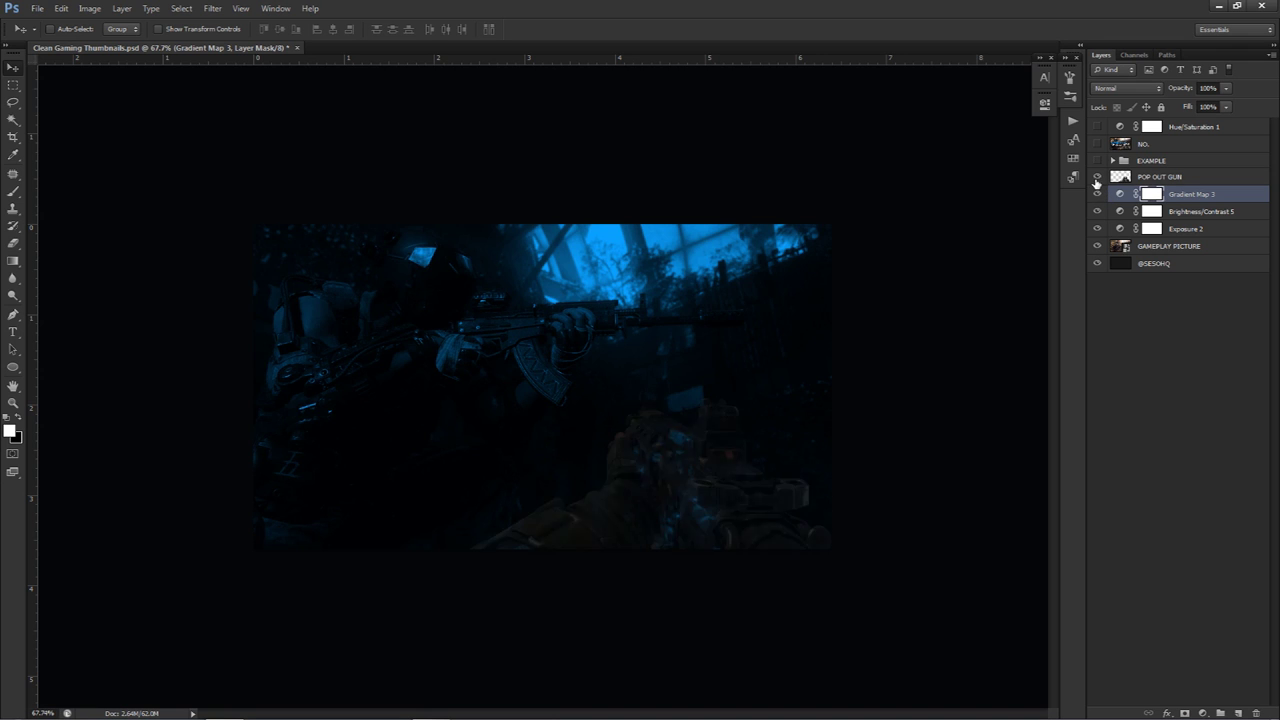
click(1156, 177)
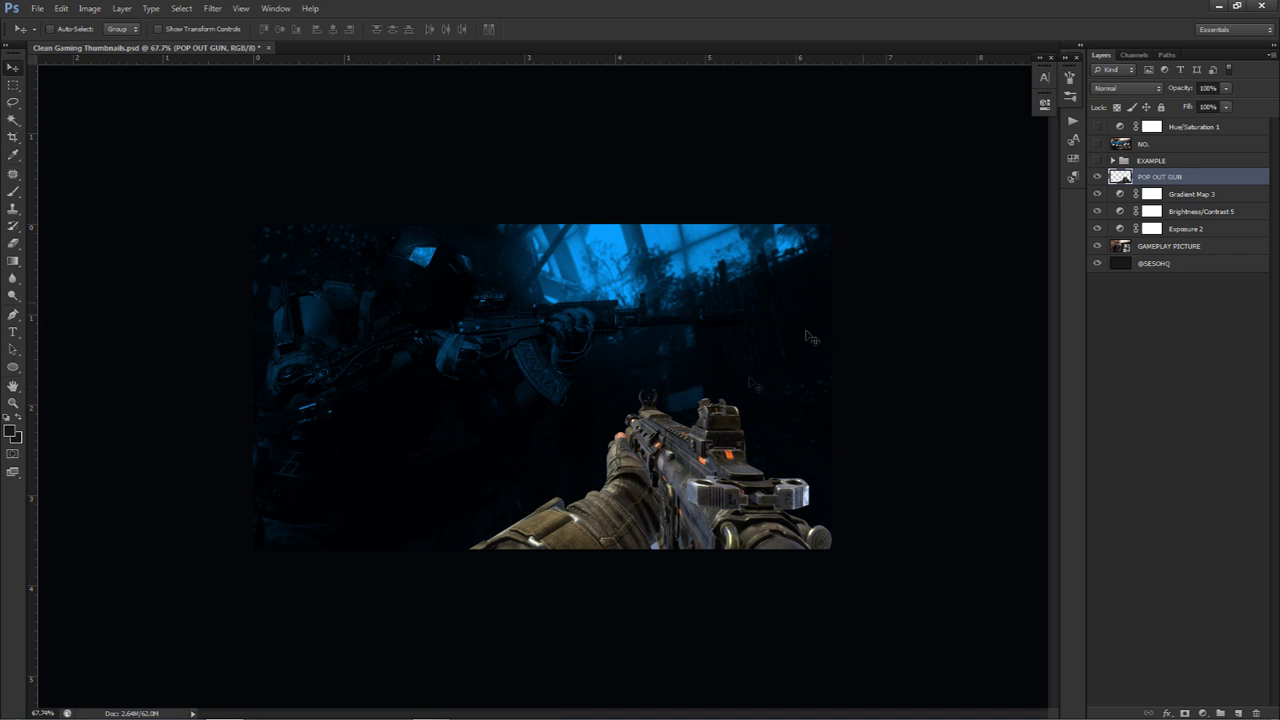
key(ctrl+t)
right_click(697, 462)
click(753, 662)
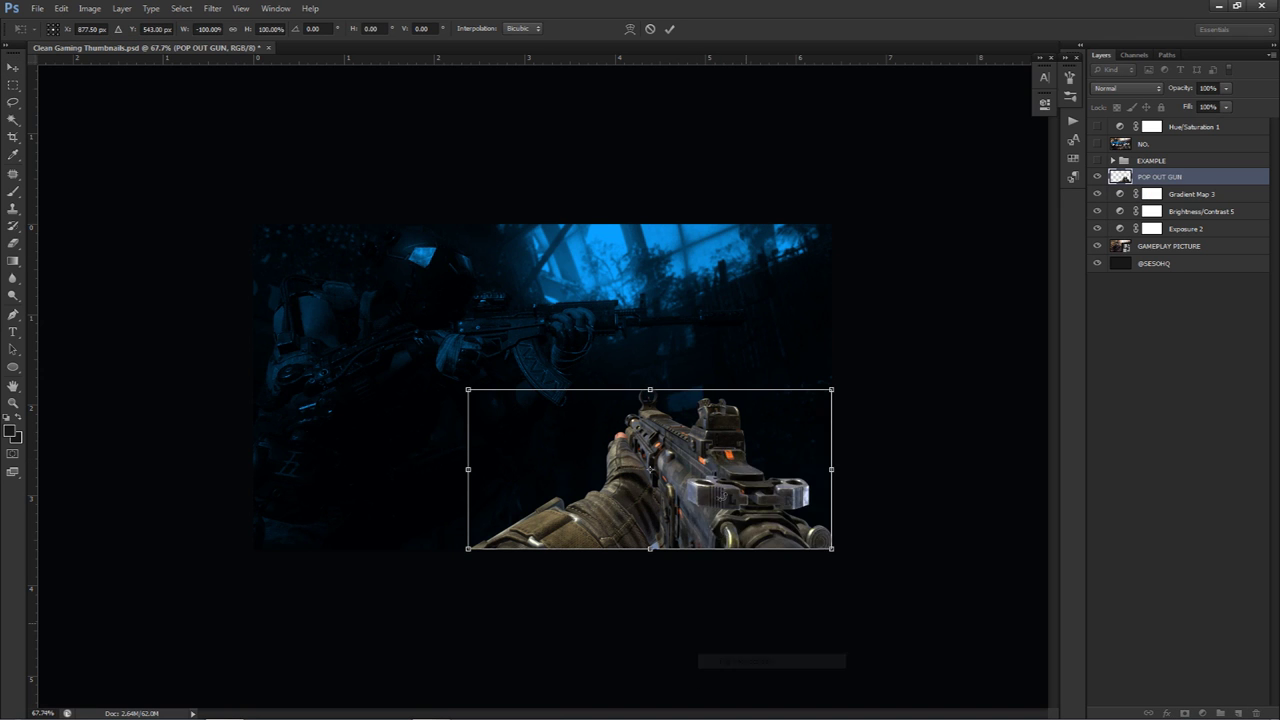
drag(721, 490, 475, 490)
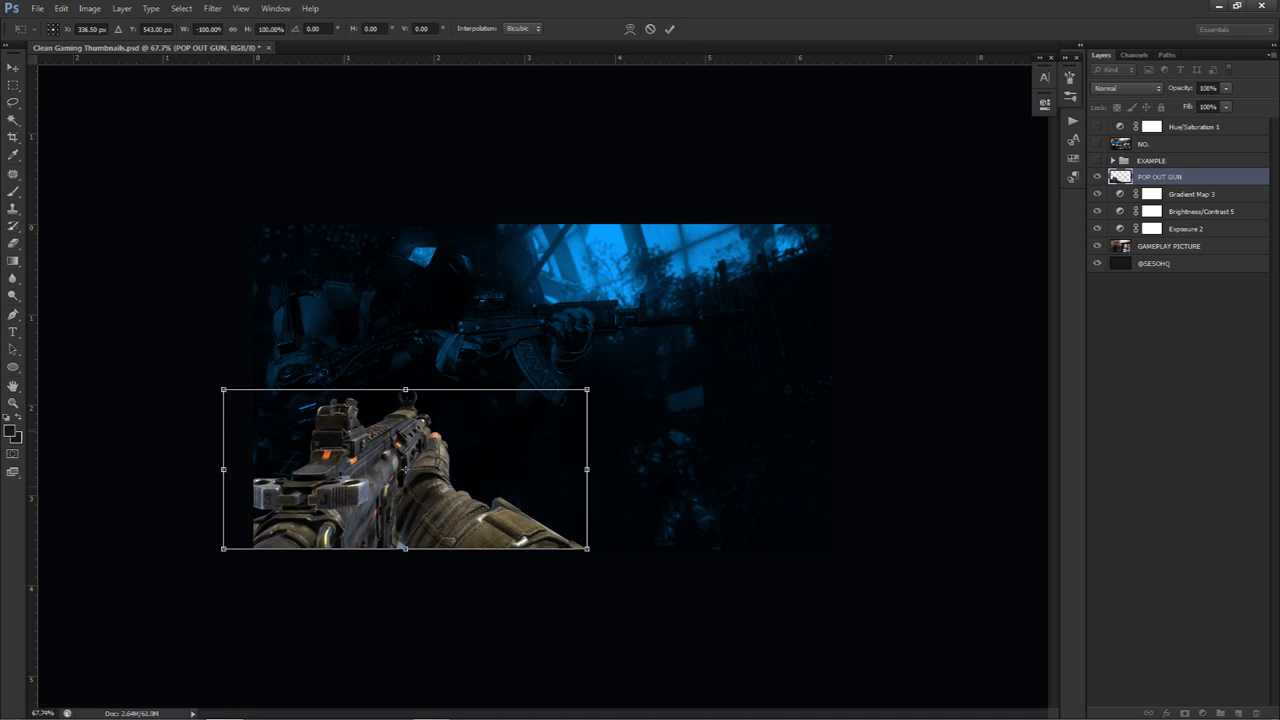
click(650, 29)
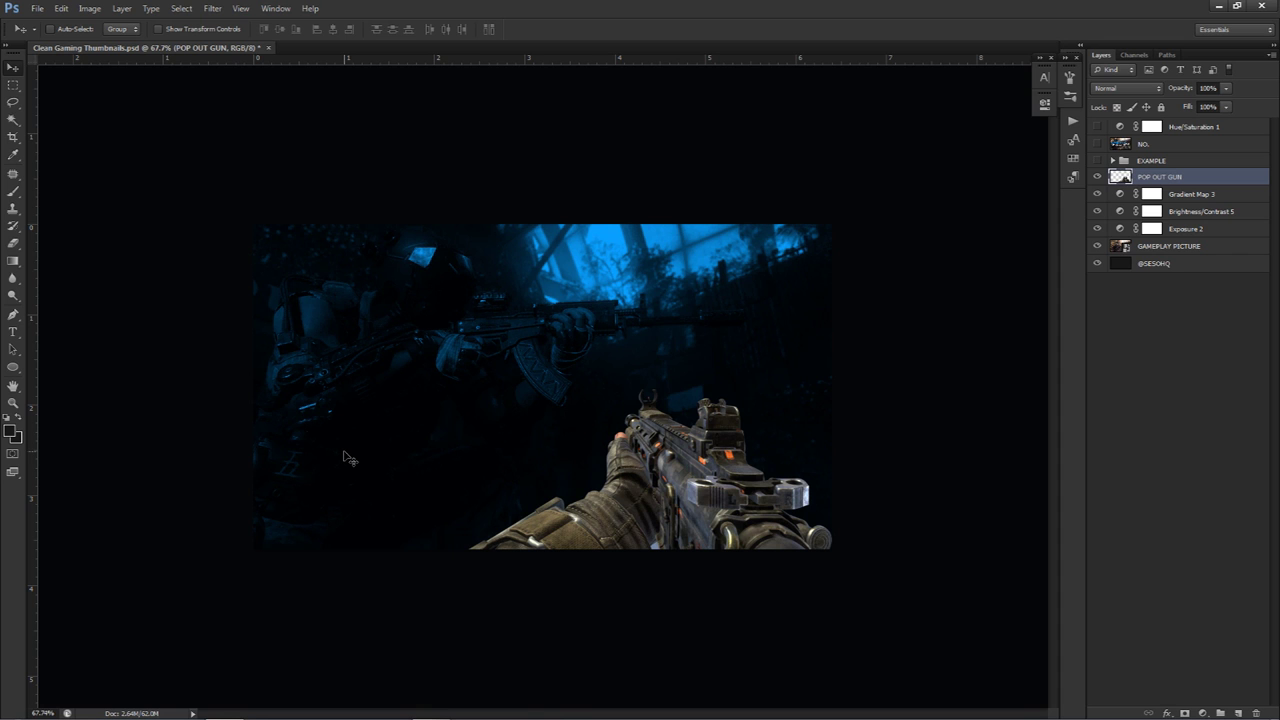
Move the gun cutout horizontally from the thumbnail's right corner toward its lower middle
drag(690, 497, 575, 497)
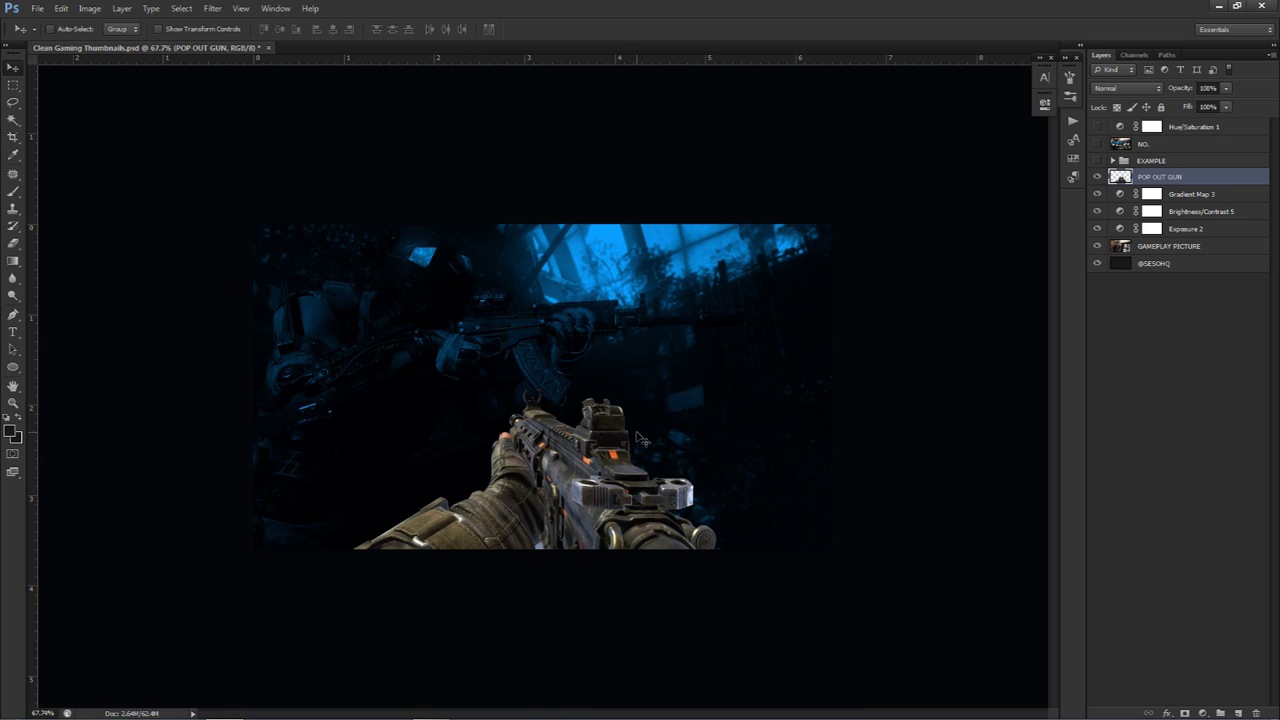
Undo the gun cutout's last move and add a new layer directly above the Gradient Map adjustment
key(ctrl+z)
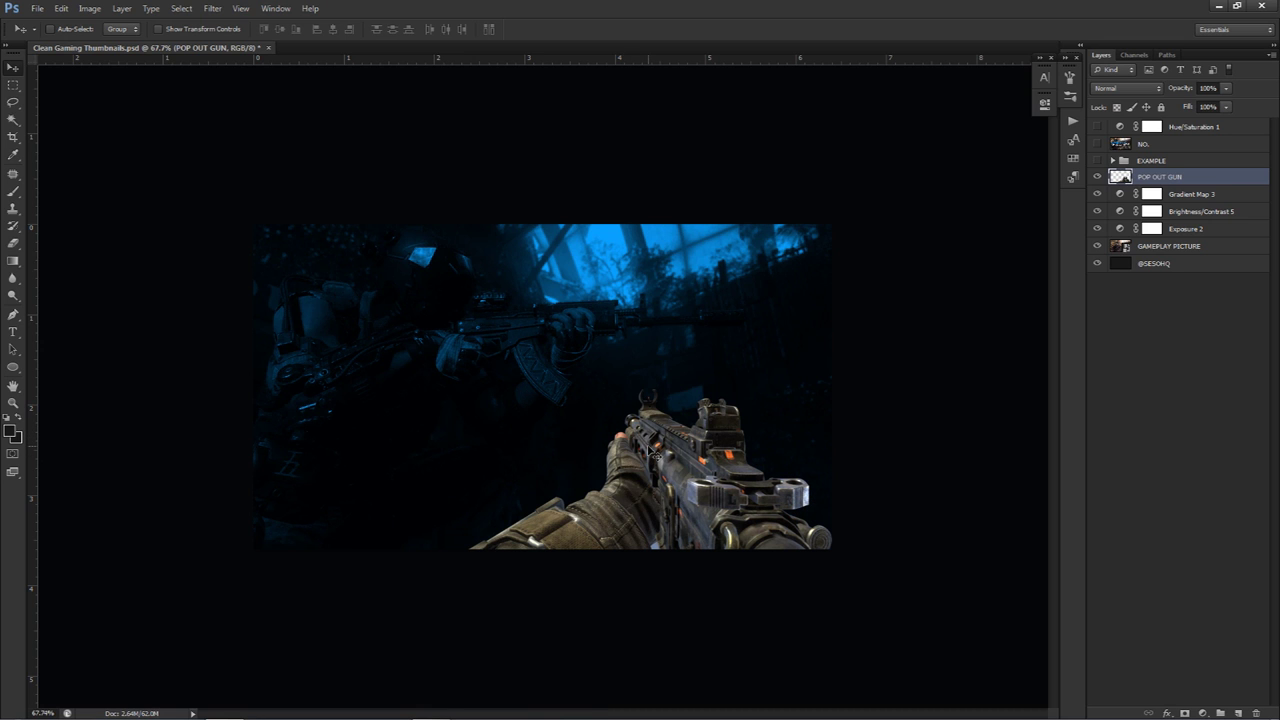
click(1202, 196)
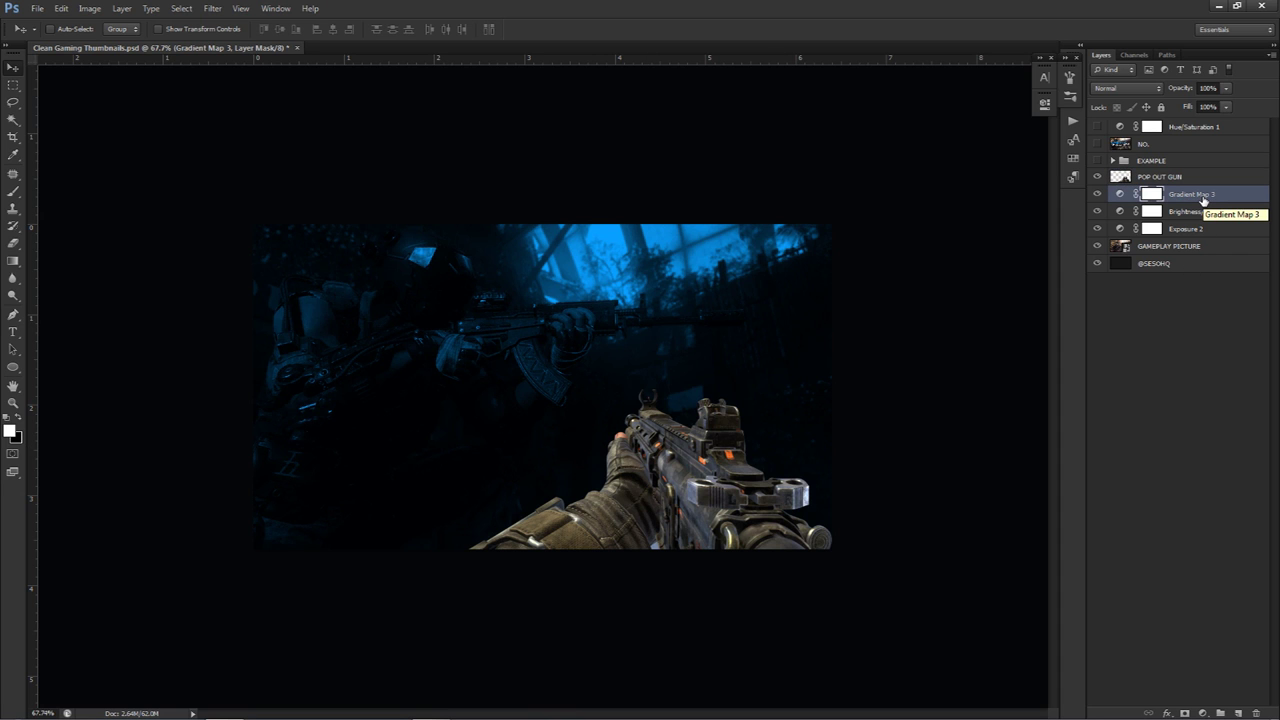
key(ctrl+shift+n)
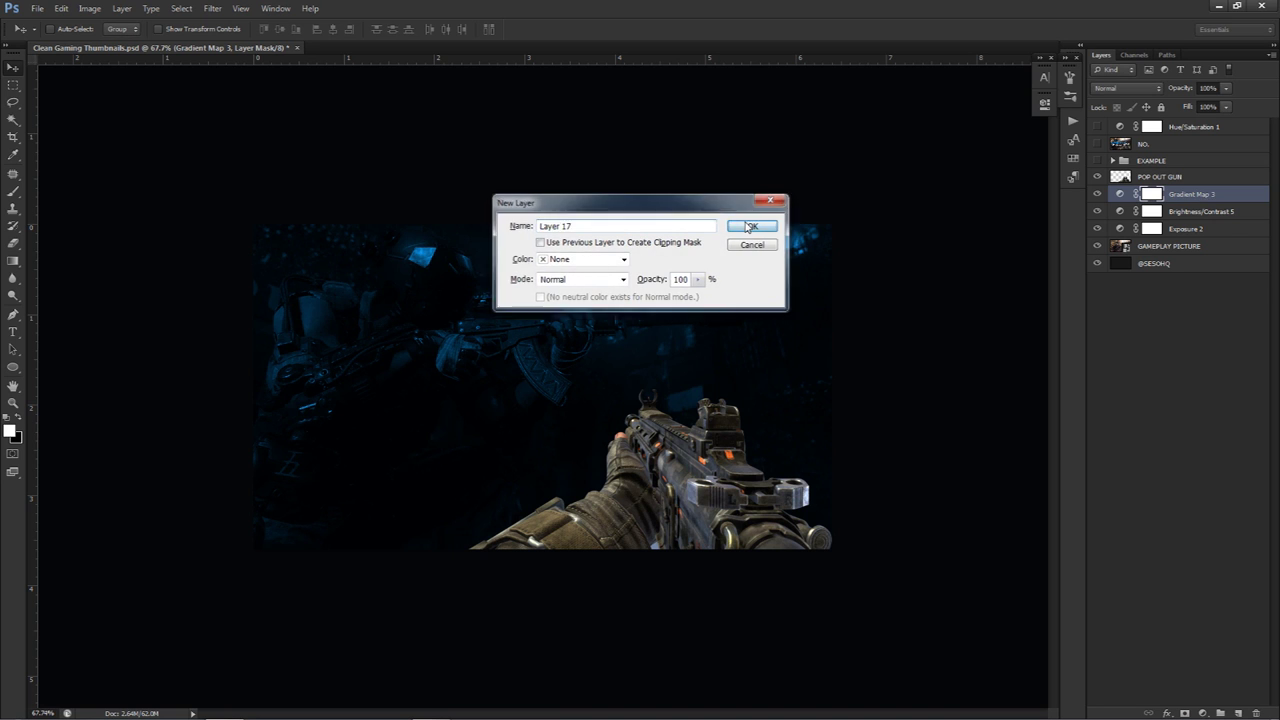
click(750, 227)
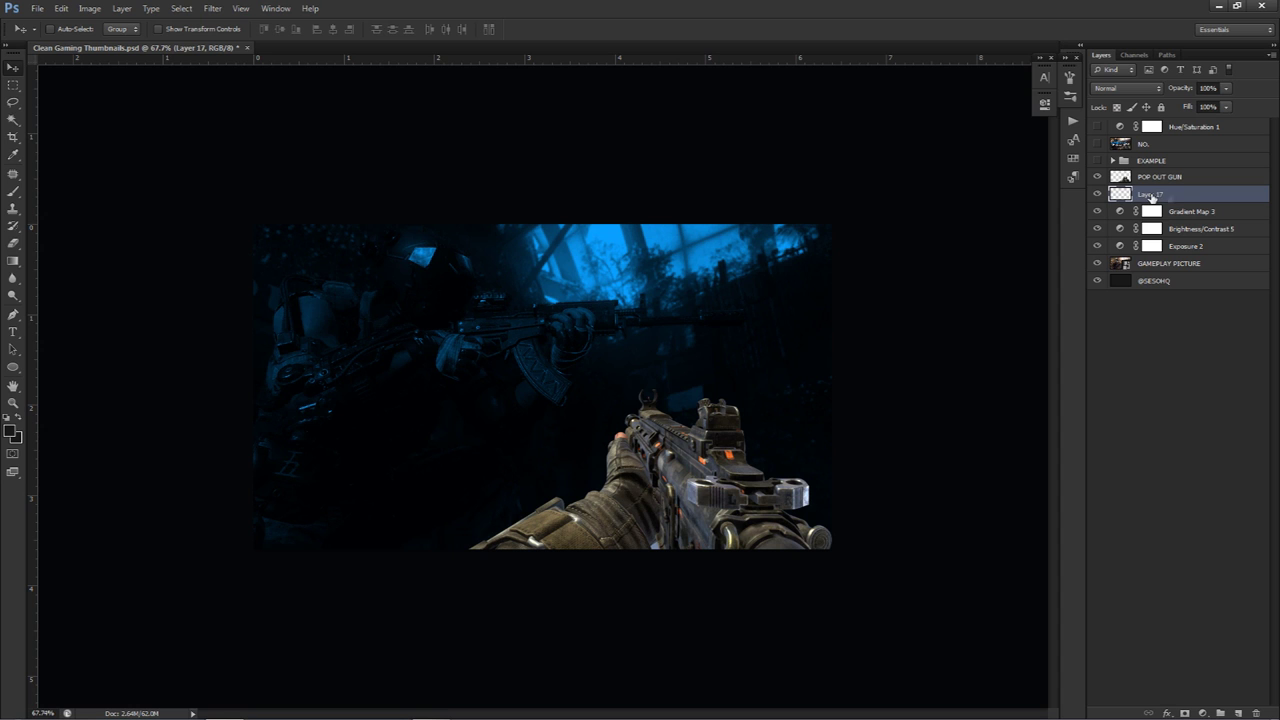
Set up the Brush tool with a soft round tip at 0% hardness and a size of about 469 px
key(b)
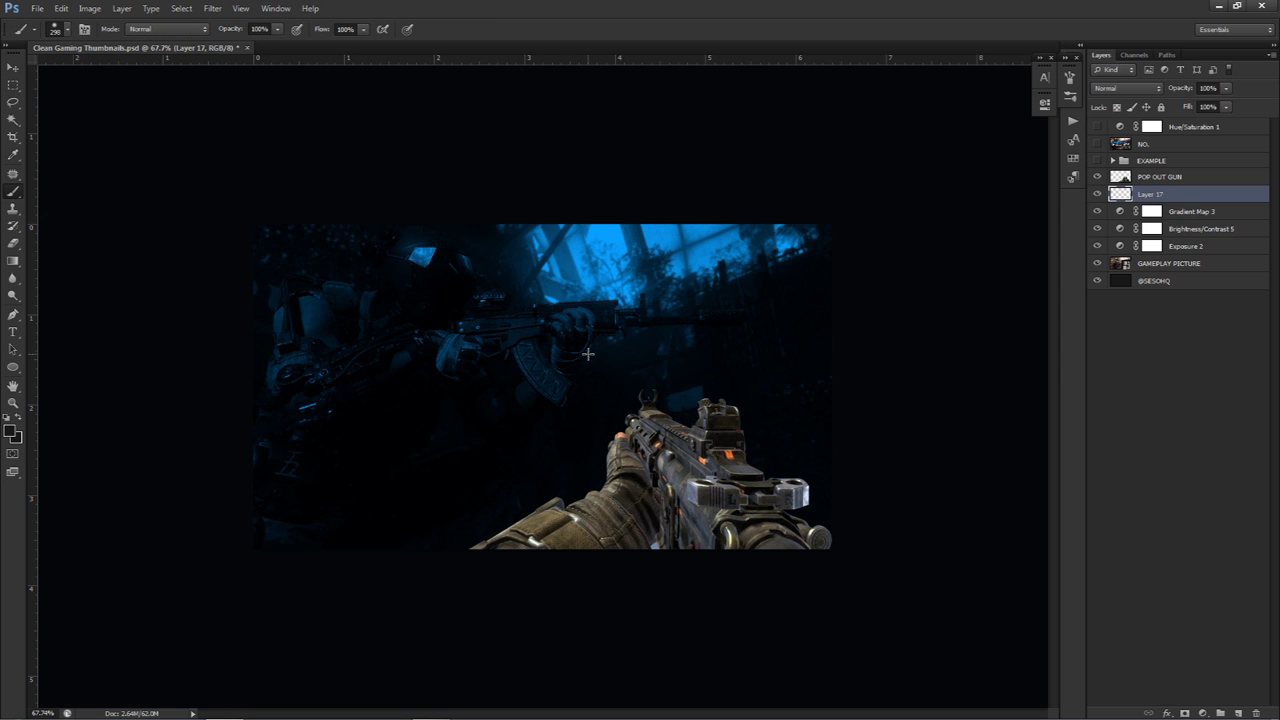
right_click(588, 353)
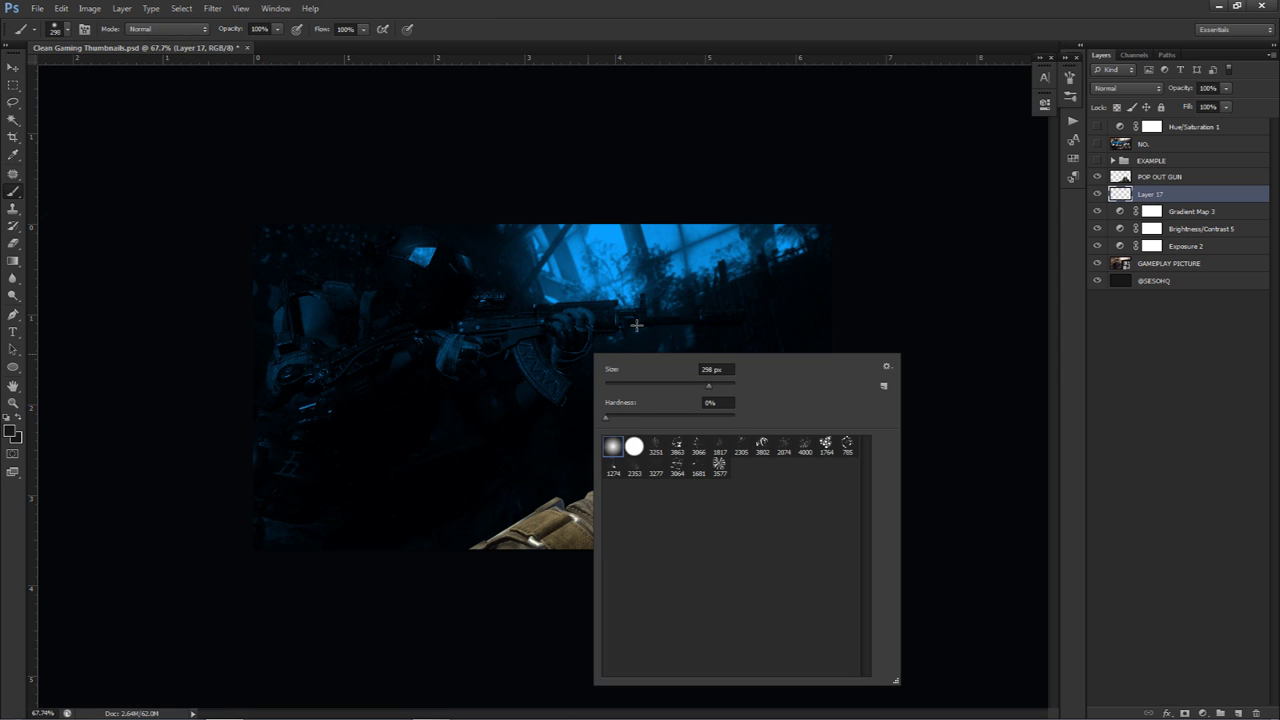
click(620, 320)
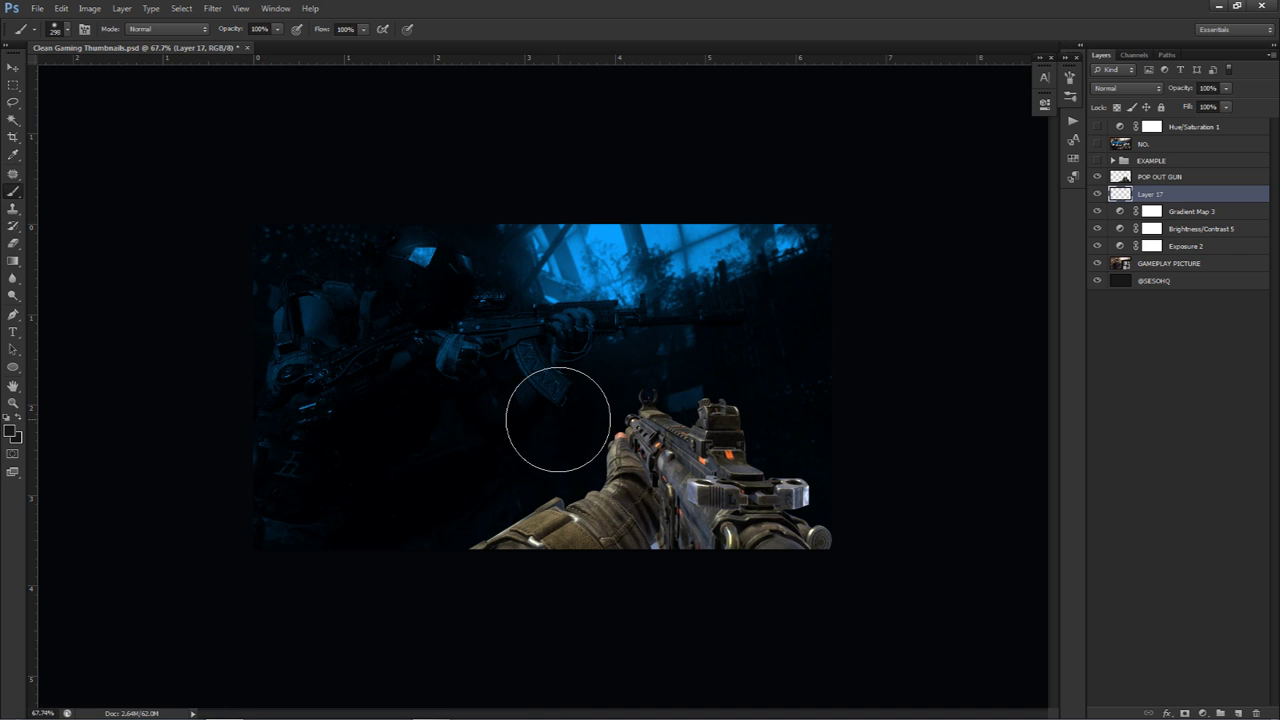
mouse_move(558, 417)
mouse_down()
mouse_move(600, 410)
mouse_move(503, 415)
mouse_move(658, 414)
mouse_move(653, 382)
mouse_move(633, 556)
mouse_move(645, 250)
mouse_move(677, 253)
mouse_move(677, 200)
mouse_up()
mouse_move(594, 463)
mouse_down()
mouse_move(590, 422)
mouse_move(558, 368)
mouse_move(552, 442)
mouse_move(532, 445)
mouse_move(549, 358)
mouse_move(532, 362)
mouse_up()
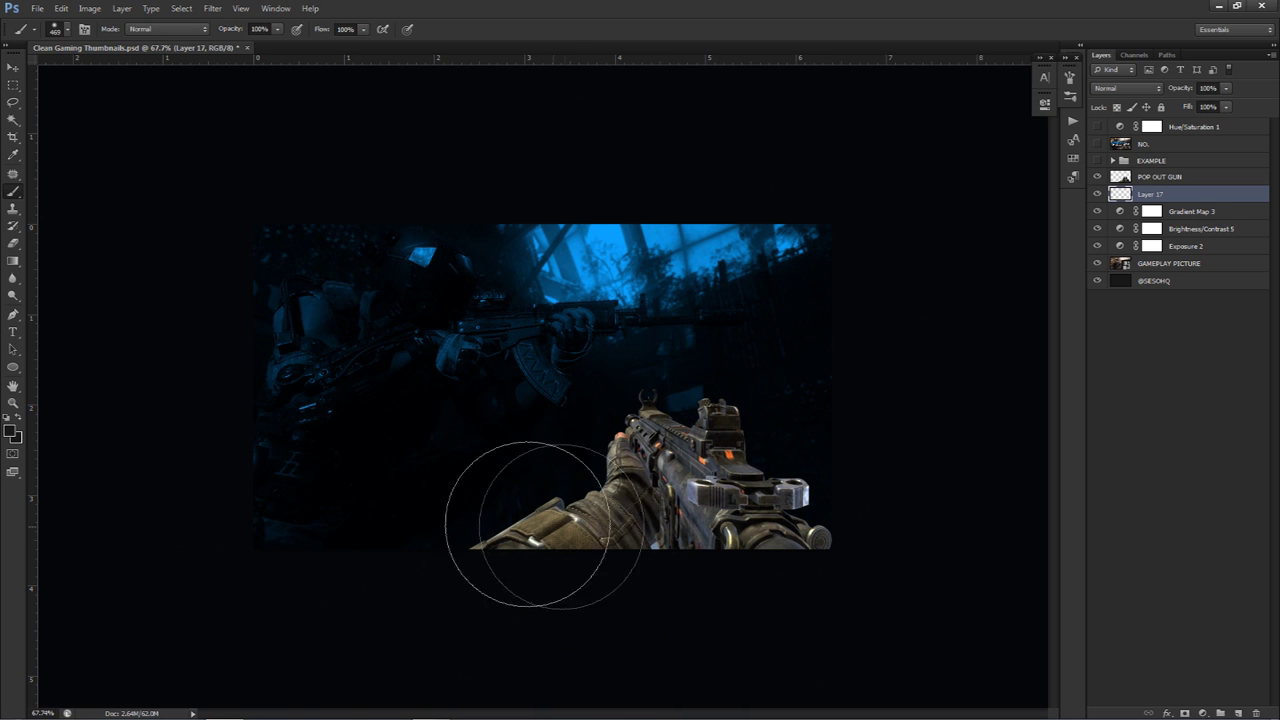
Set the foreground colour to light blue 24b5e5
click(12, 432)
click(714, 266)
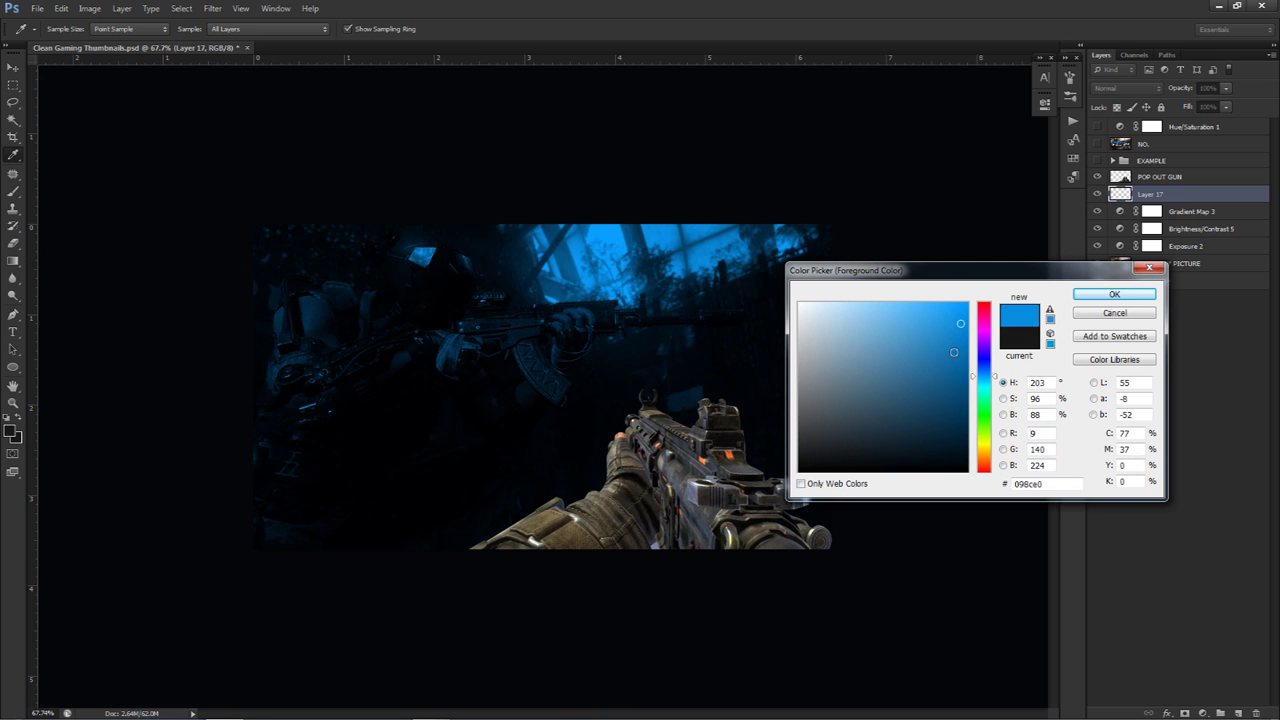
drag(985, 388, 985, 380)
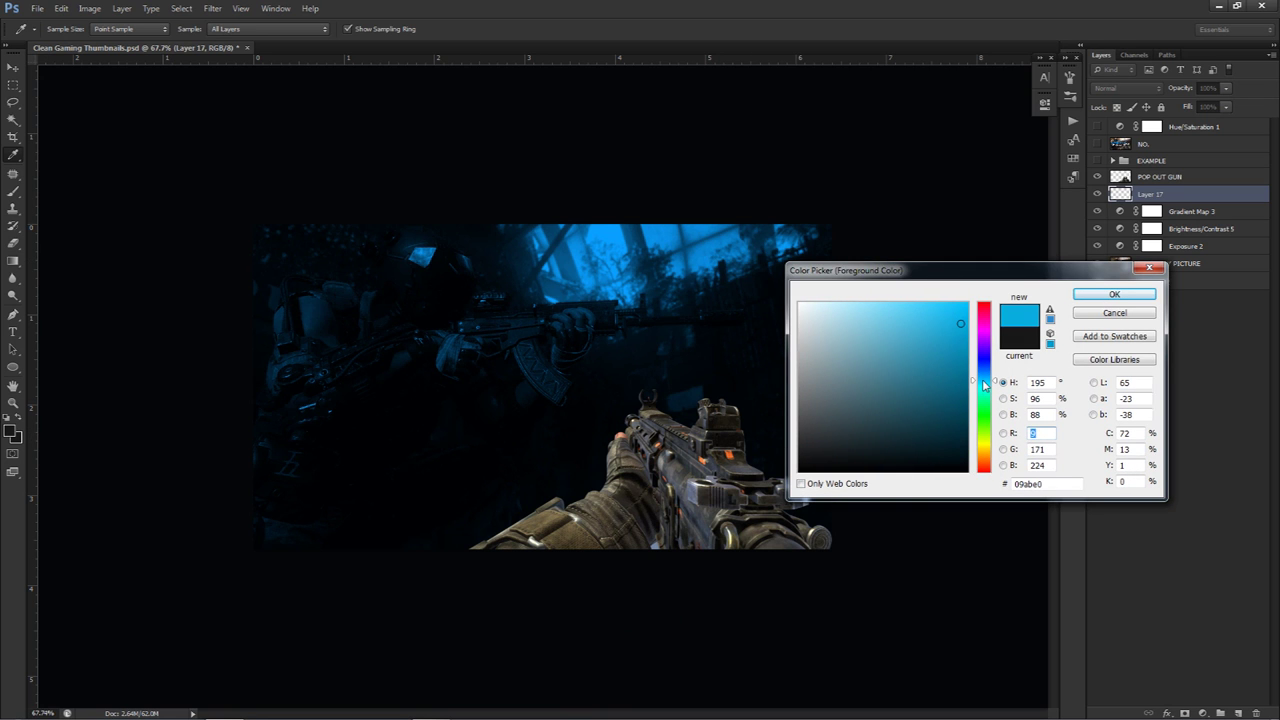
click(942, 321)
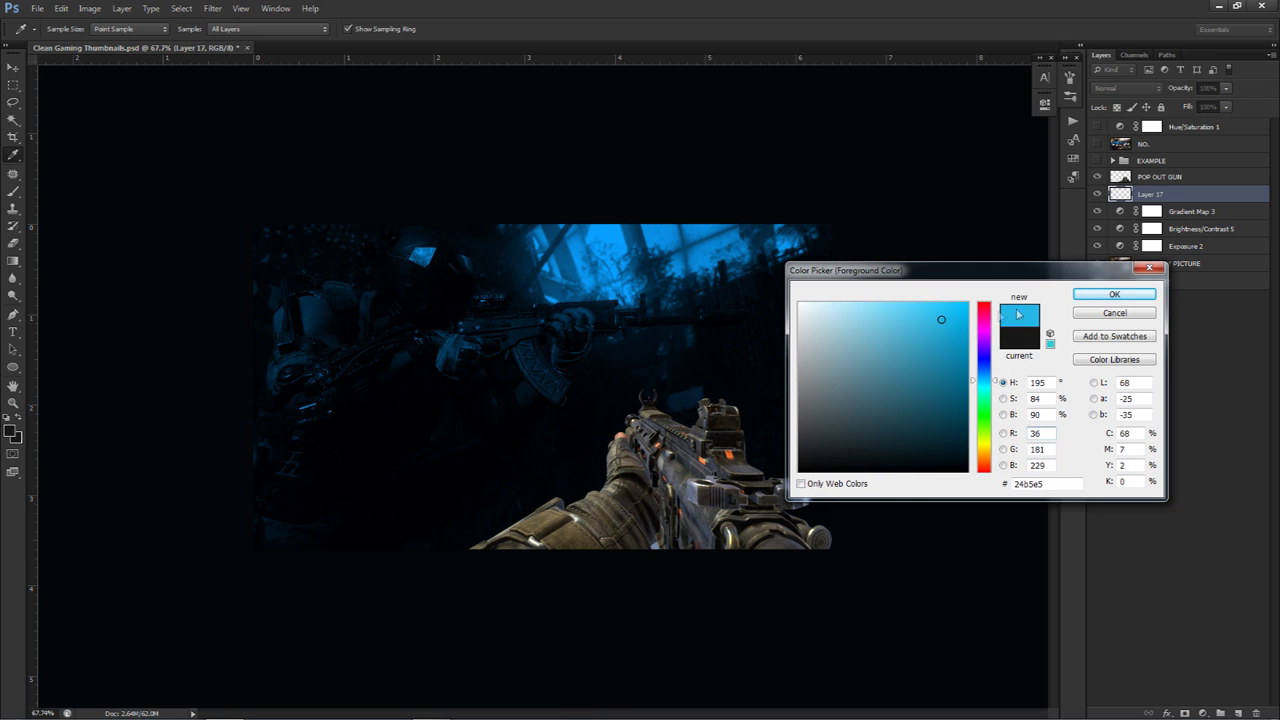
click(1112, 296)
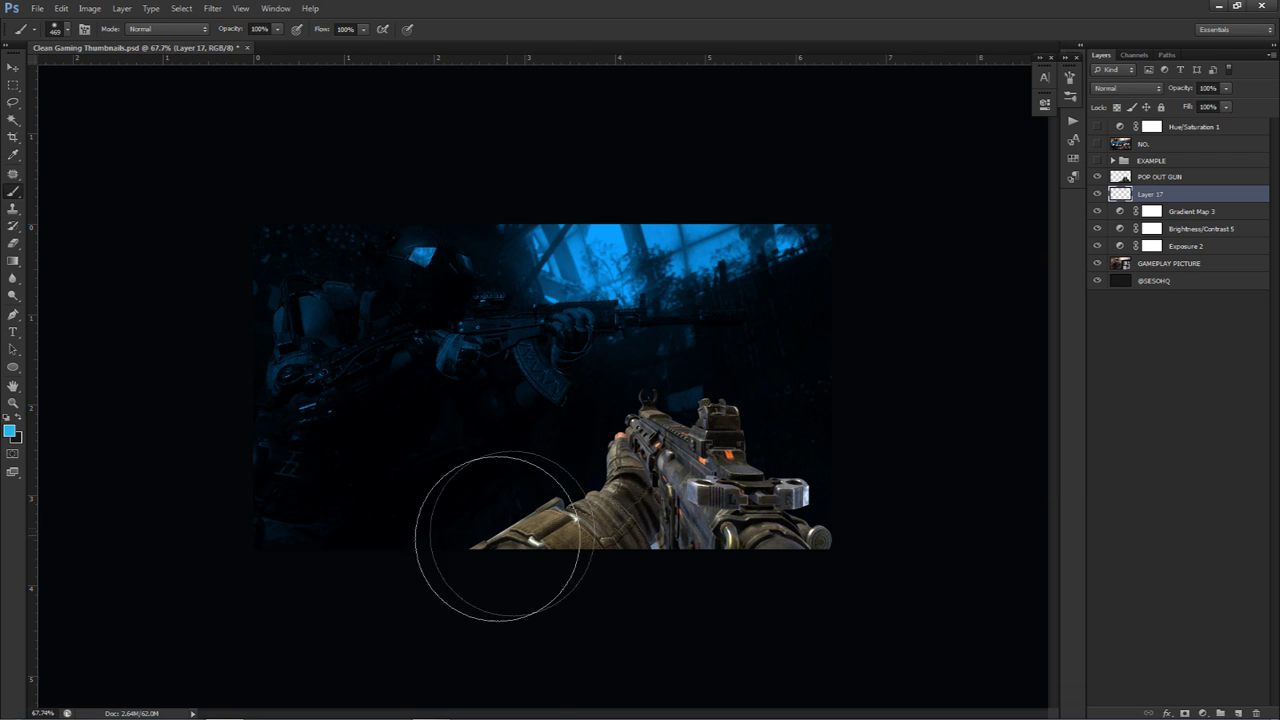
Paint a soft blue glow behind the gun on the new layer and trim its outer edges with the Eraser
mouse_move(473, 551)
mouse_down()
mouse_move(573, 552)
mouse_move(605, 516)
mouse_move(628, 438)
mouse_move(647, 434)
mouse_move(849, 571)
mouse_up()
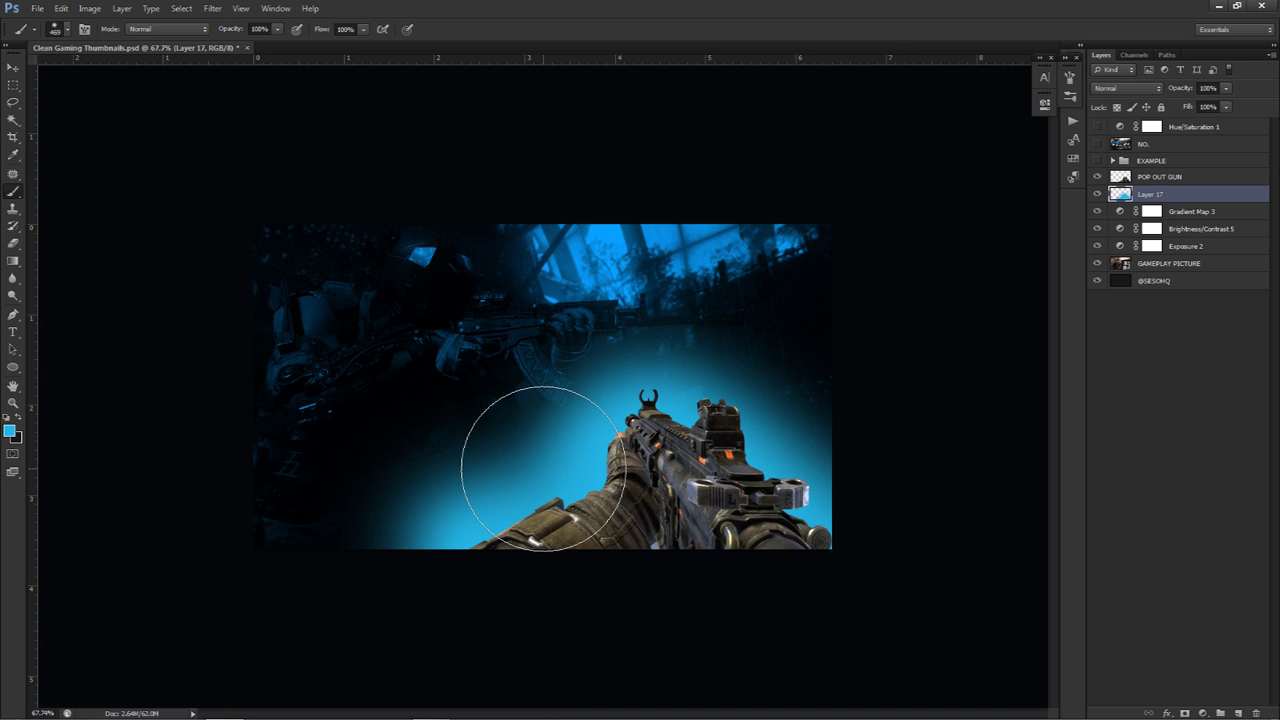
key(e)
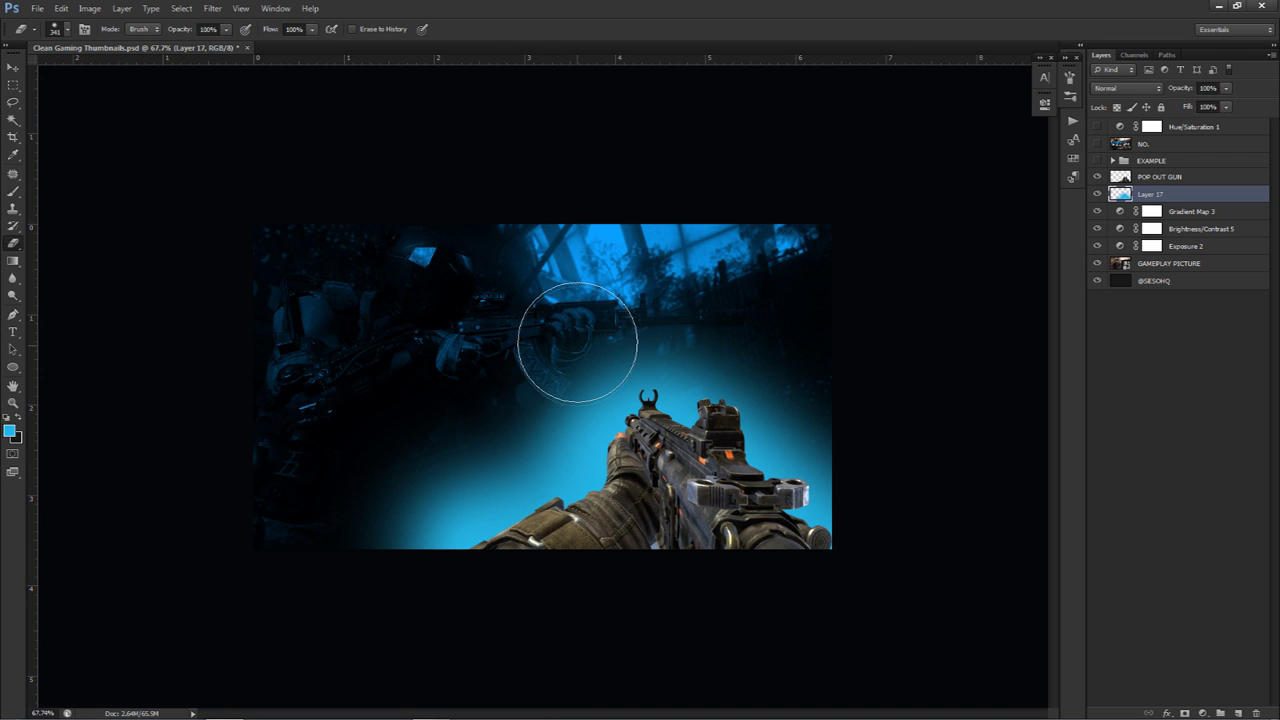
mouse_move(426, 385)
mouse_down()
mouse_move(571, 320)
mouse_move(509, 383)
mouse_move(431, 400)
mouse_move(548, 319)
mouse_move(714, 286)
mouse_move(314, 486)
mouse_move(320, 500)
mouse_move(735, 311)
mouse_move(823, 371)
mouse_move(909, 471)
mouse_move(834, 343)
mouse_move(649, 292)
mouse_move(460, 437)
mouse_move(314, 486)
mouse_move(658, 397)
mouse_move(664, 437)
mouse_up()
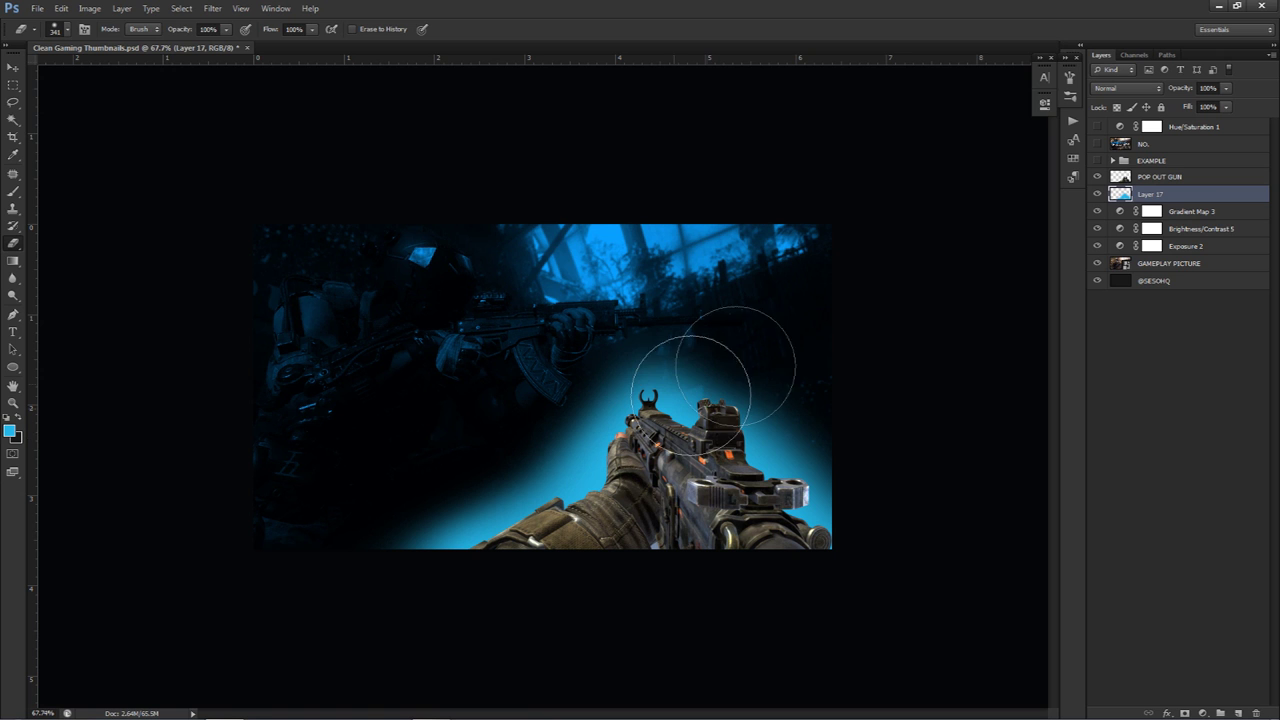
Add an Outer Glow layer style to the POP OUT GUN layer with a size of 40 px
double_click(1215, 178)
drag(1028, 190, 1035, 156)
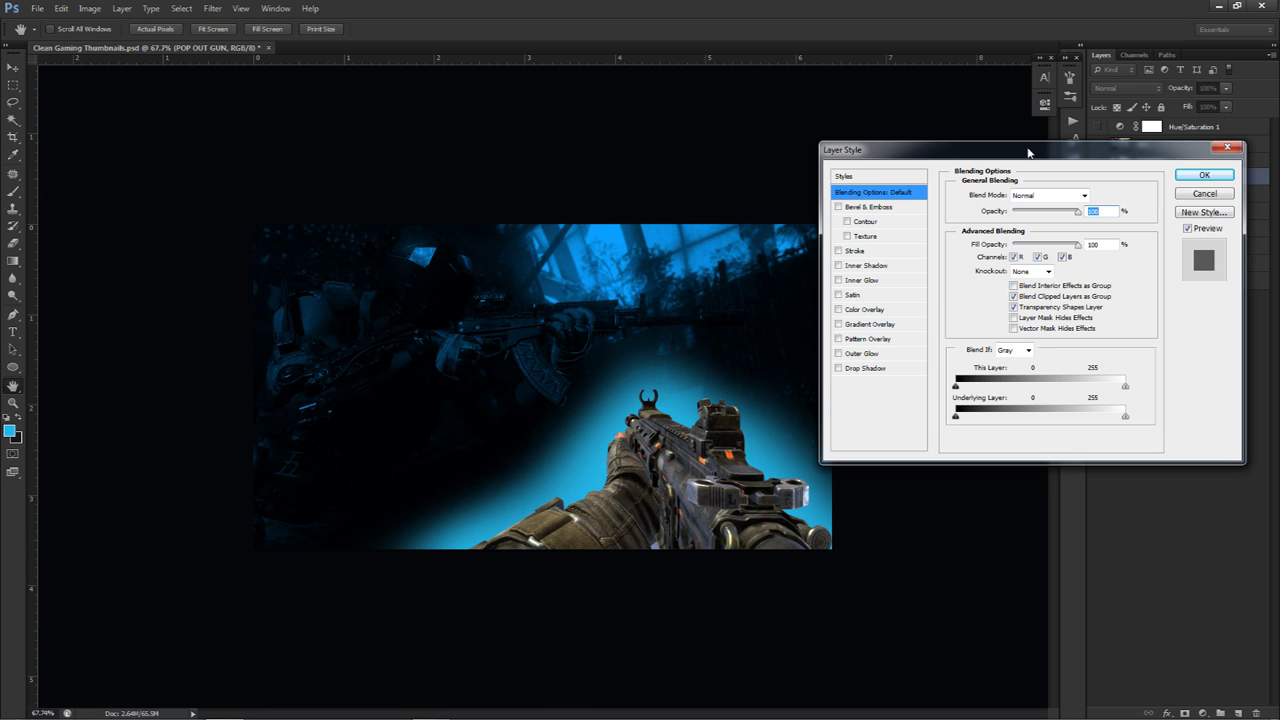
click(857, 355)
drag(1006, 313, 1014, 314)
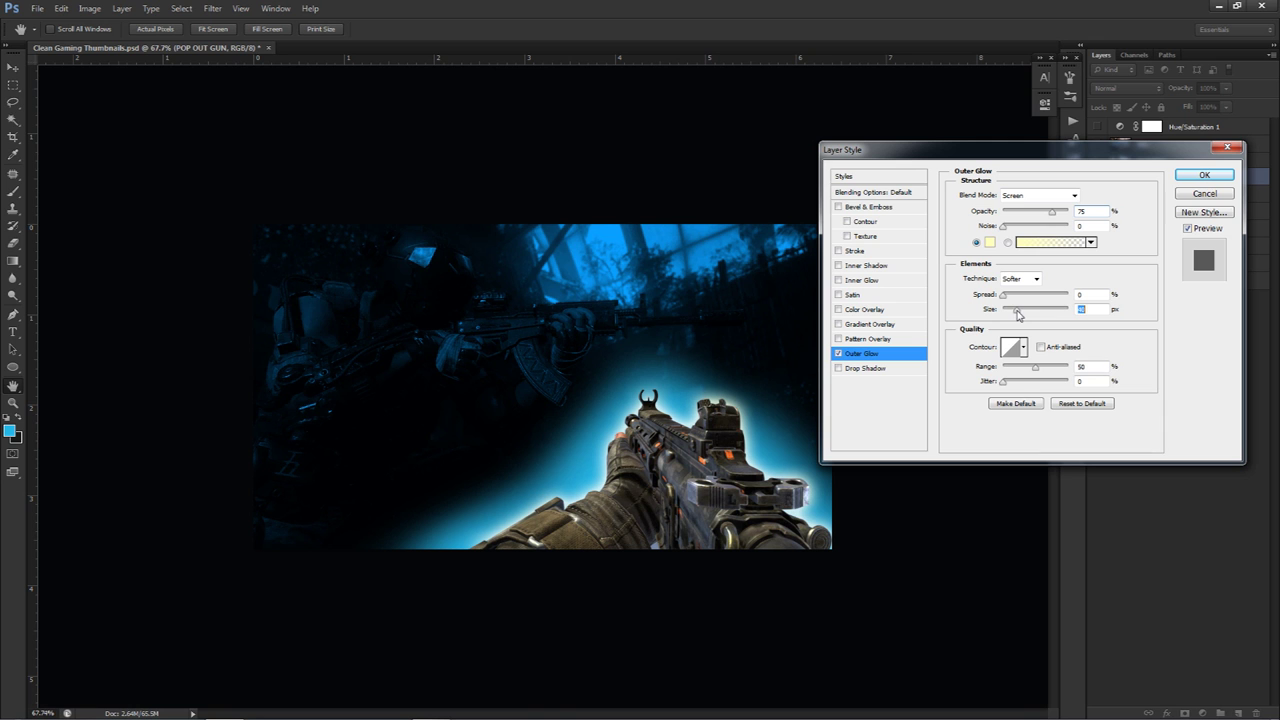
Set the Outer Glow colour to cyan 00fffc and apply the layer style
click(991, 245)
drag(987, 260, 981, 228)
click(588, 456)
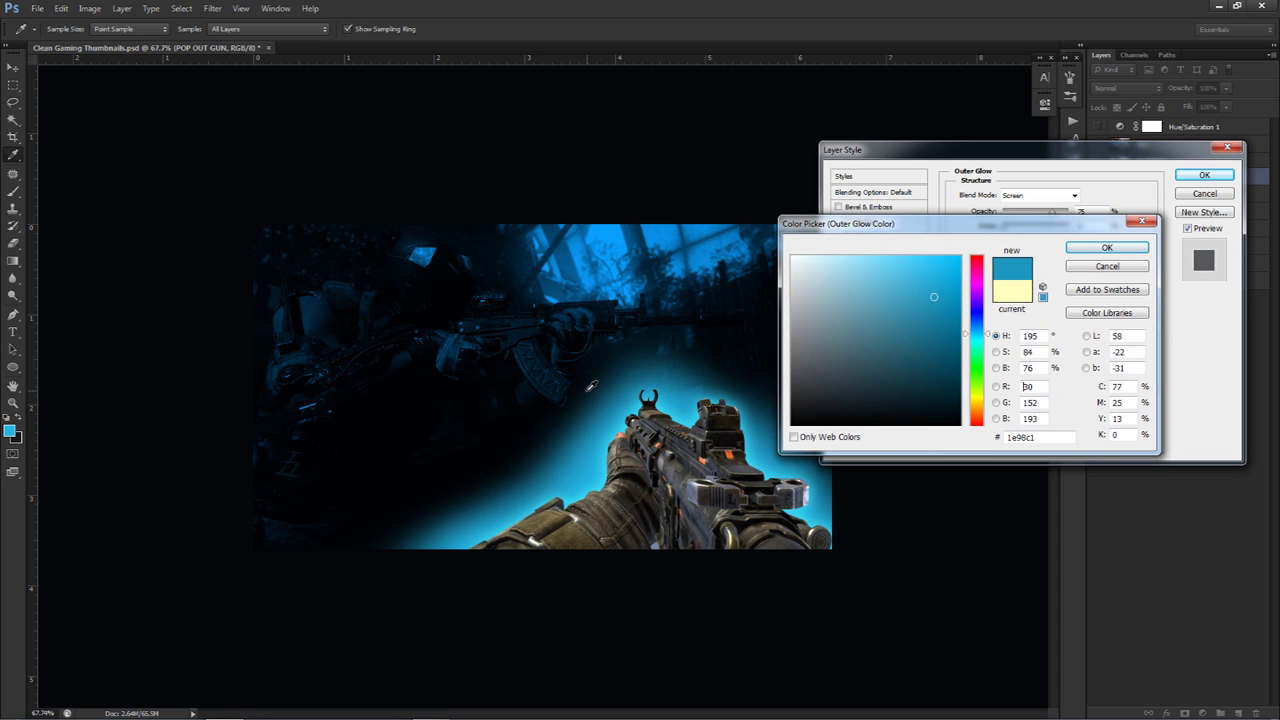
click(427, 277)
drag(427, 277, 628, 418)
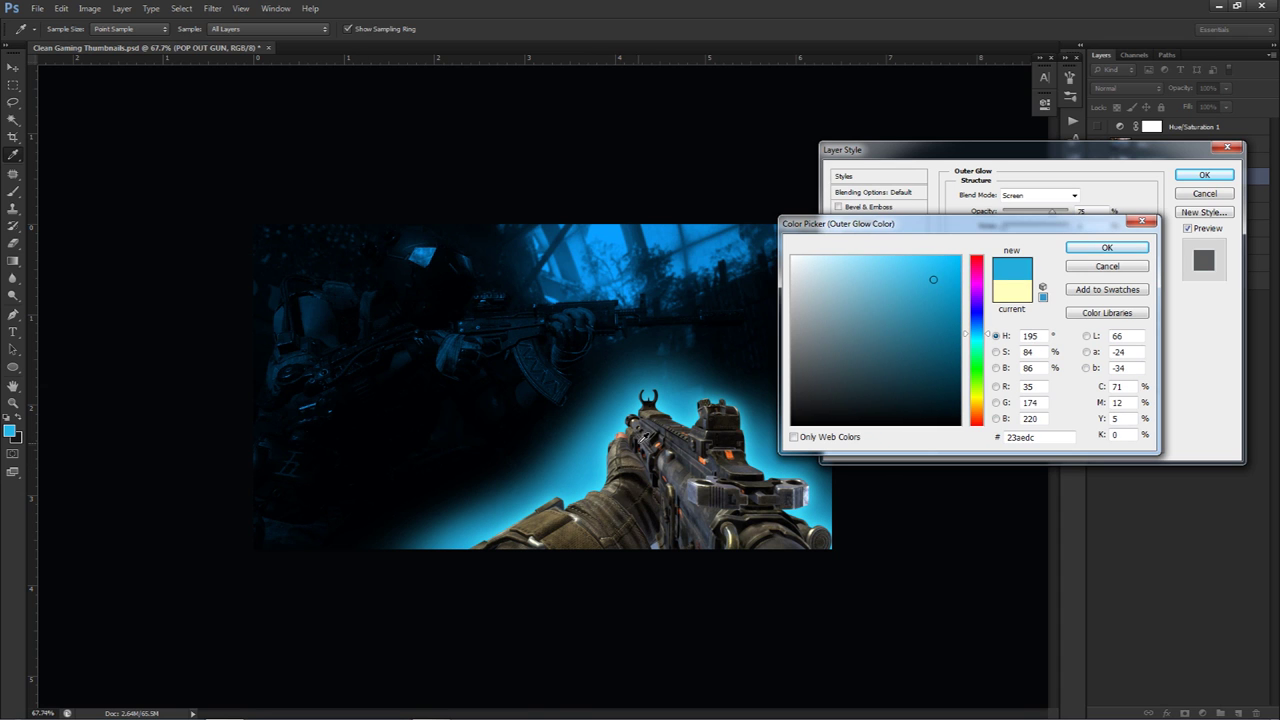
drag(937, 275, 962, 210)
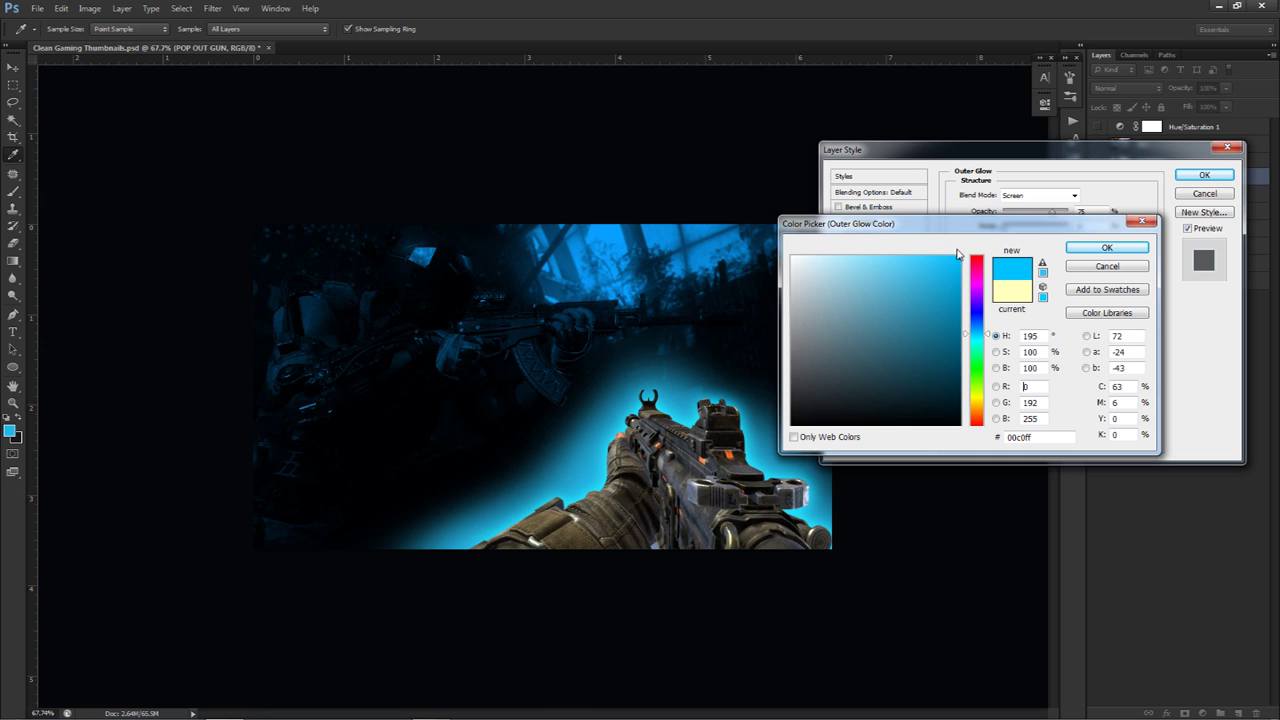
mouse_move(976, 334)
mouse_down()
mouse_move(977, 350)
mouse_move(979, 318)
mouse_move(978, 343)
mouse_up()
click(1107, 249)
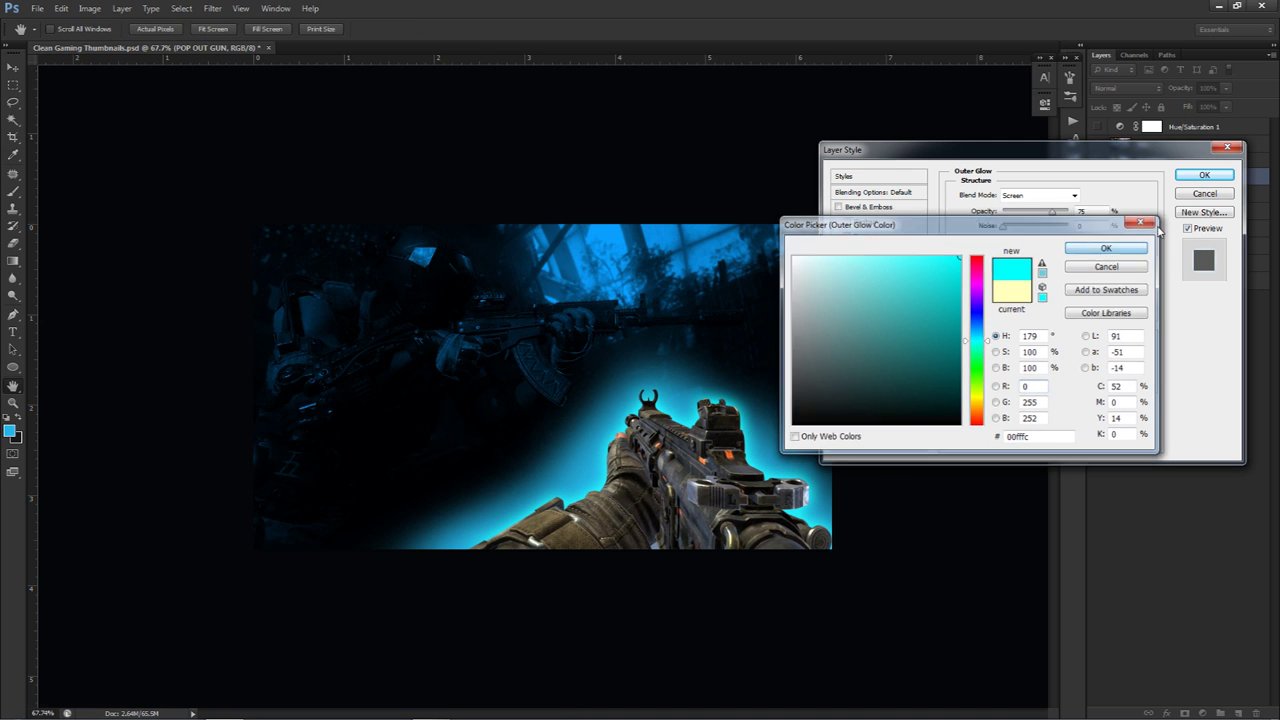
click(1204, 175)
Shift the hue of the painted blue glow layer to about +24 with Hue/Saturation
click(1161, 221)
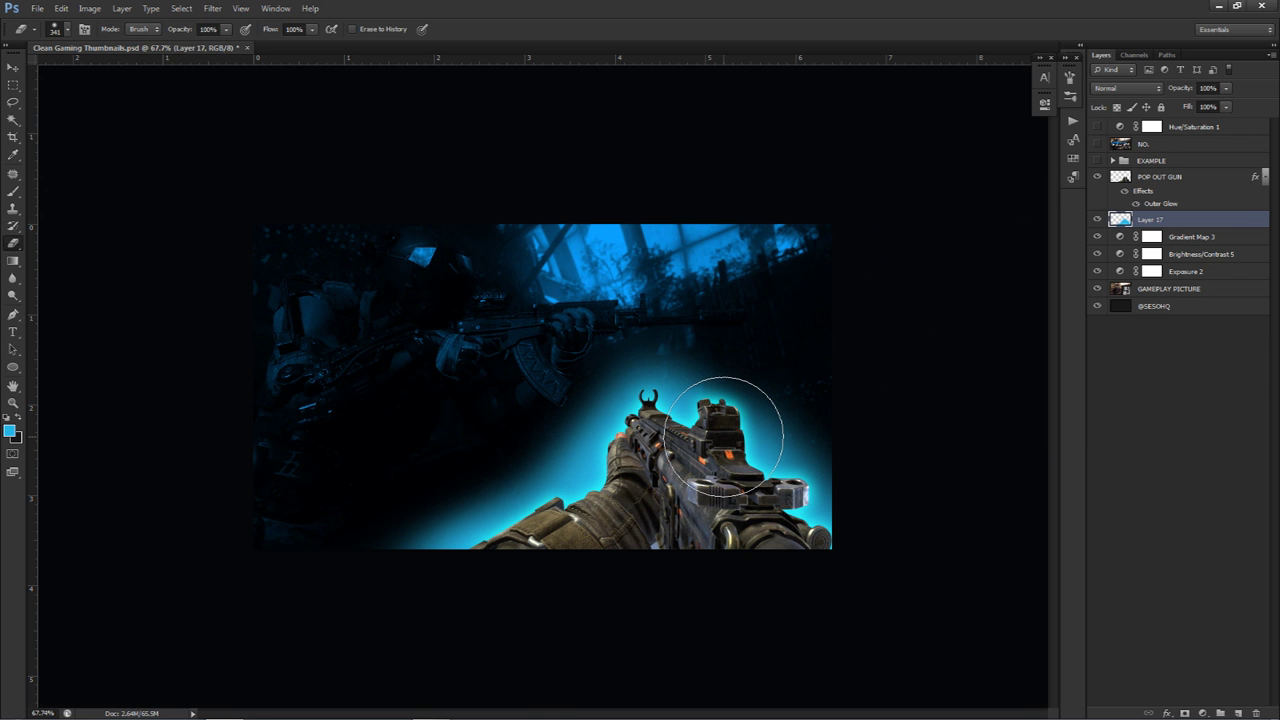
key(ctrl+u)
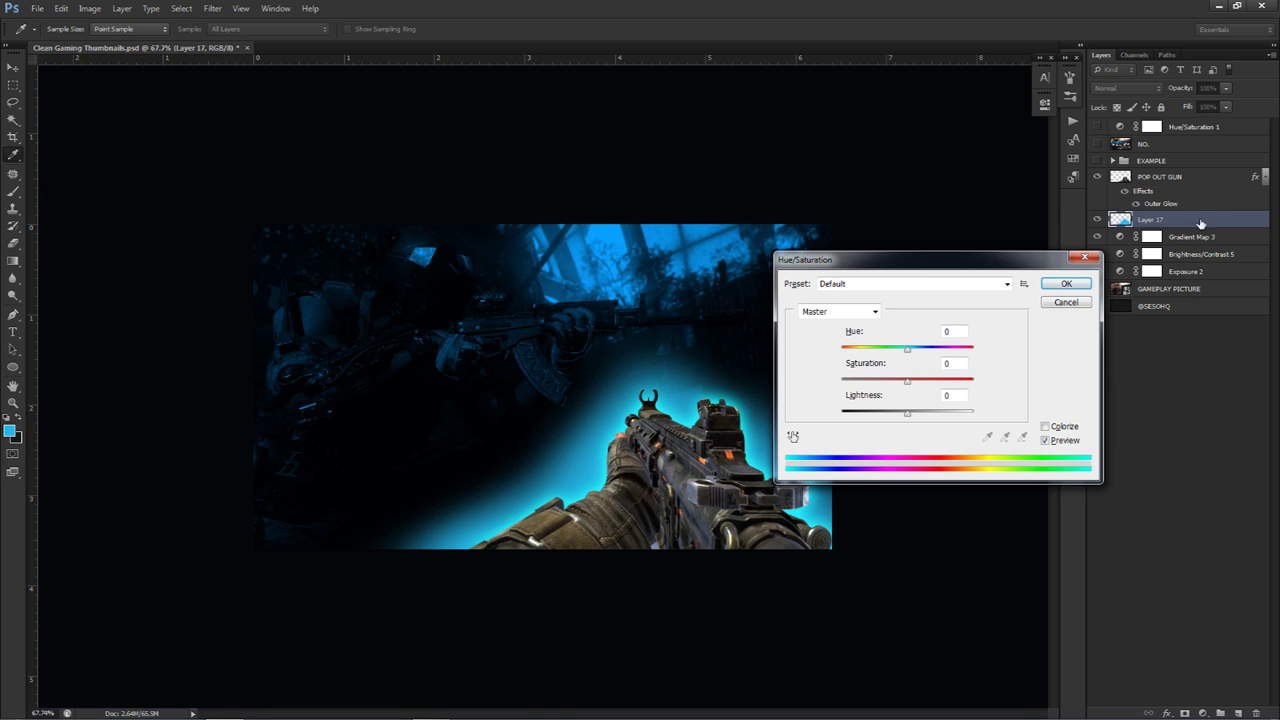
mouse_move(907, 349)
mouse_down()
mouse_move(824, 362)
mouse_move(955, 349)
mouse_move(920, 354)
mouse_up()
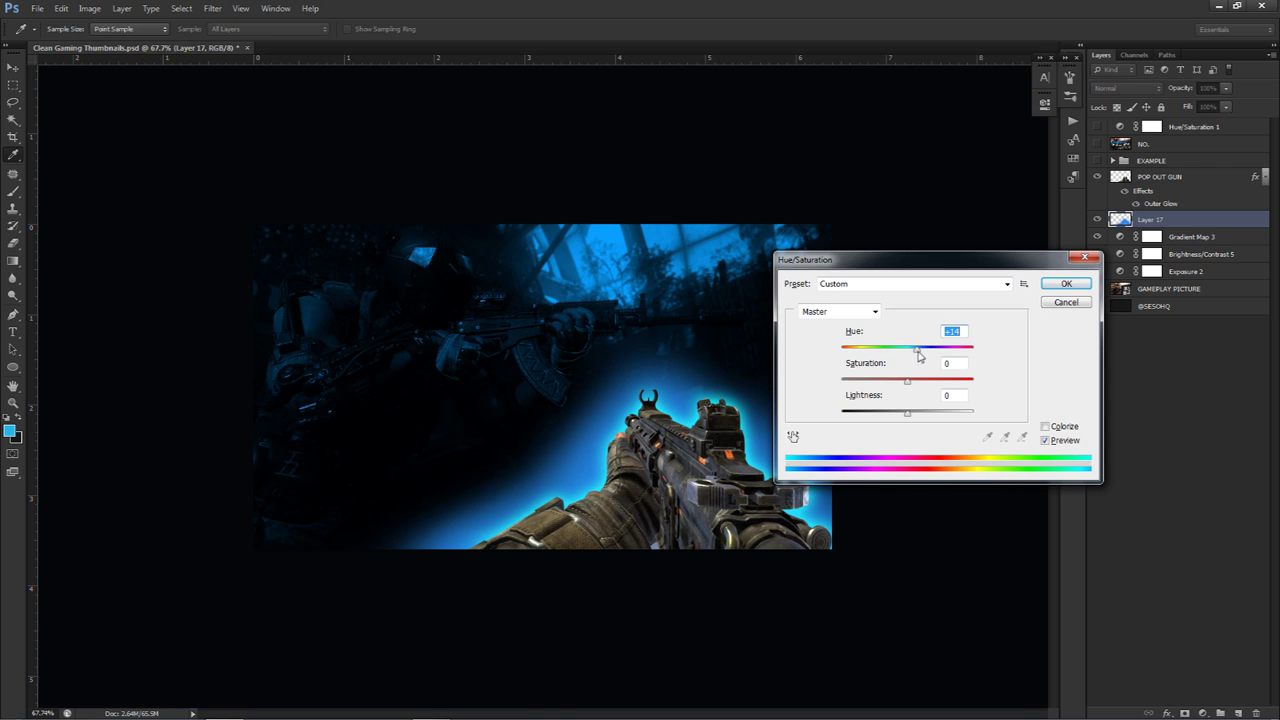
click(1065, 284)
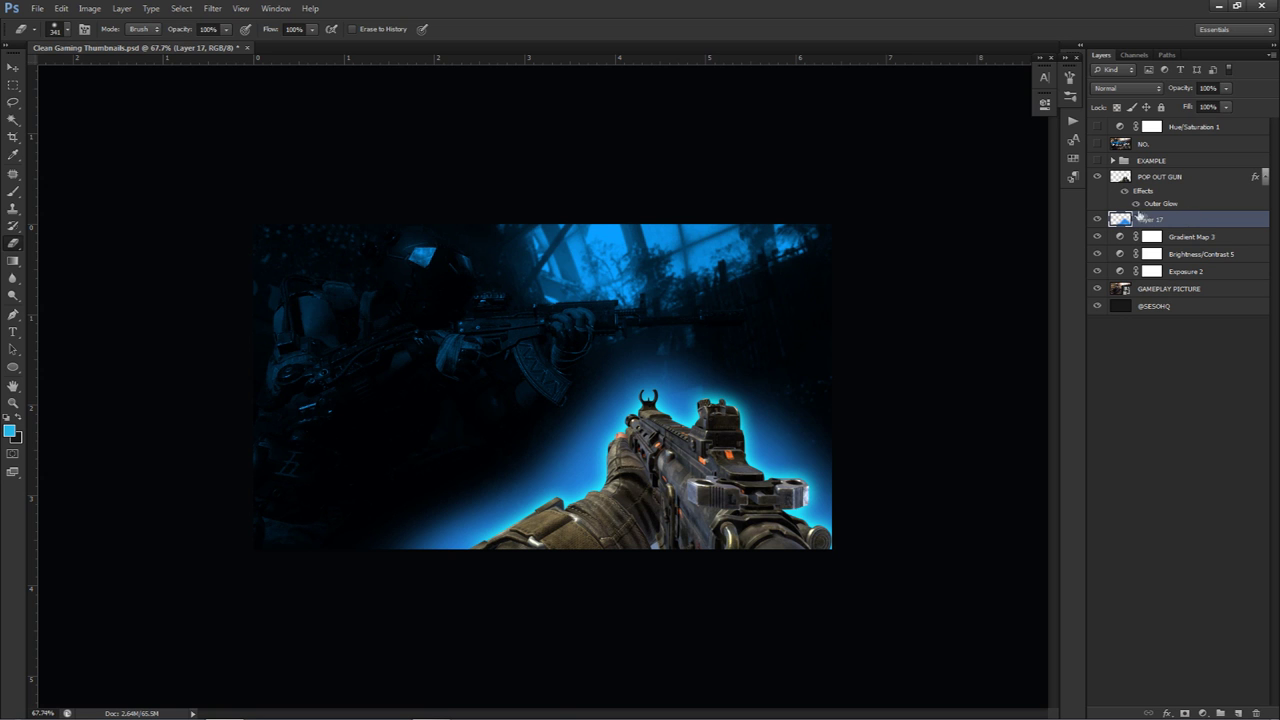
key(ctrl+u)
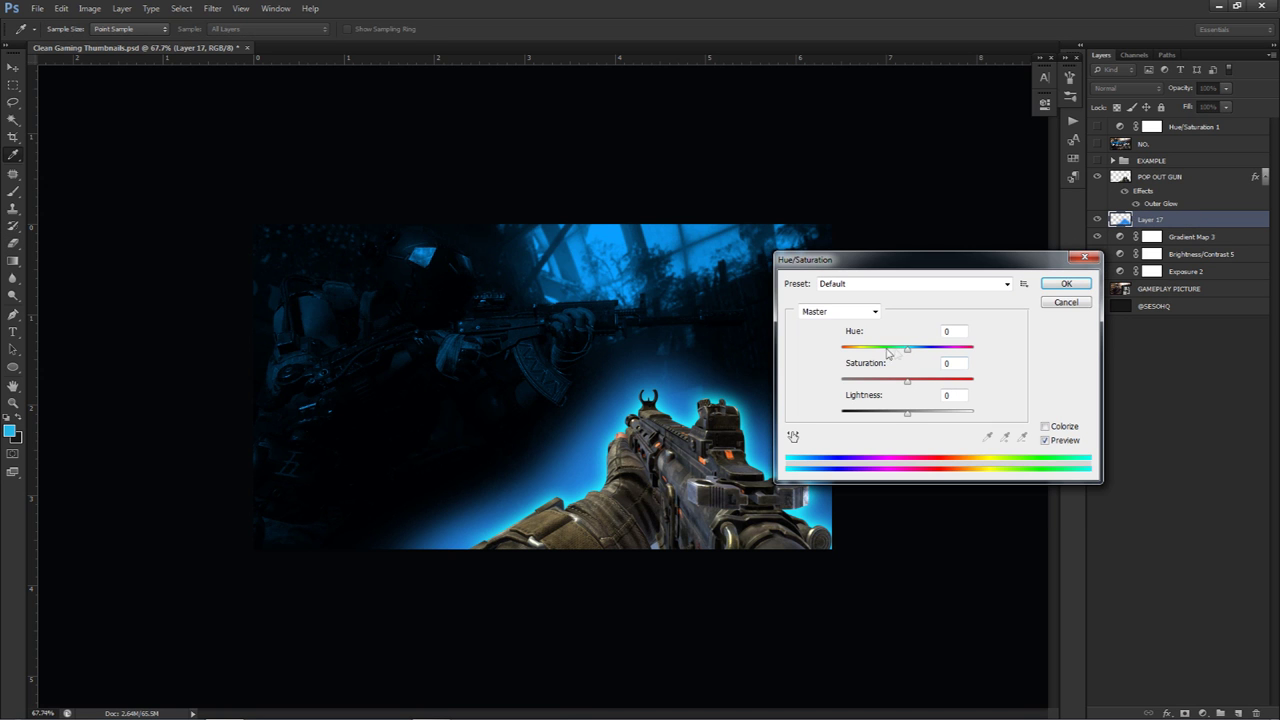
click(1065, 284)
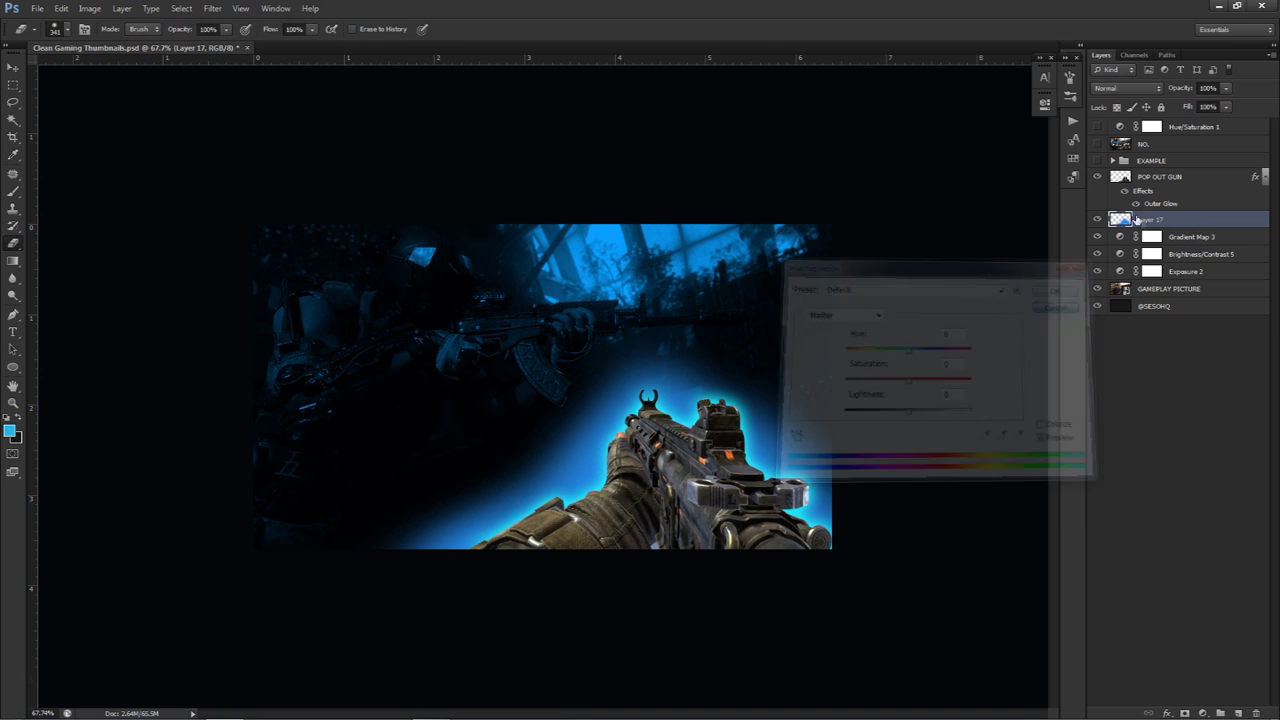
Slightly increase the size of the gun layer's Outer Glow
double_click(1161, 206)
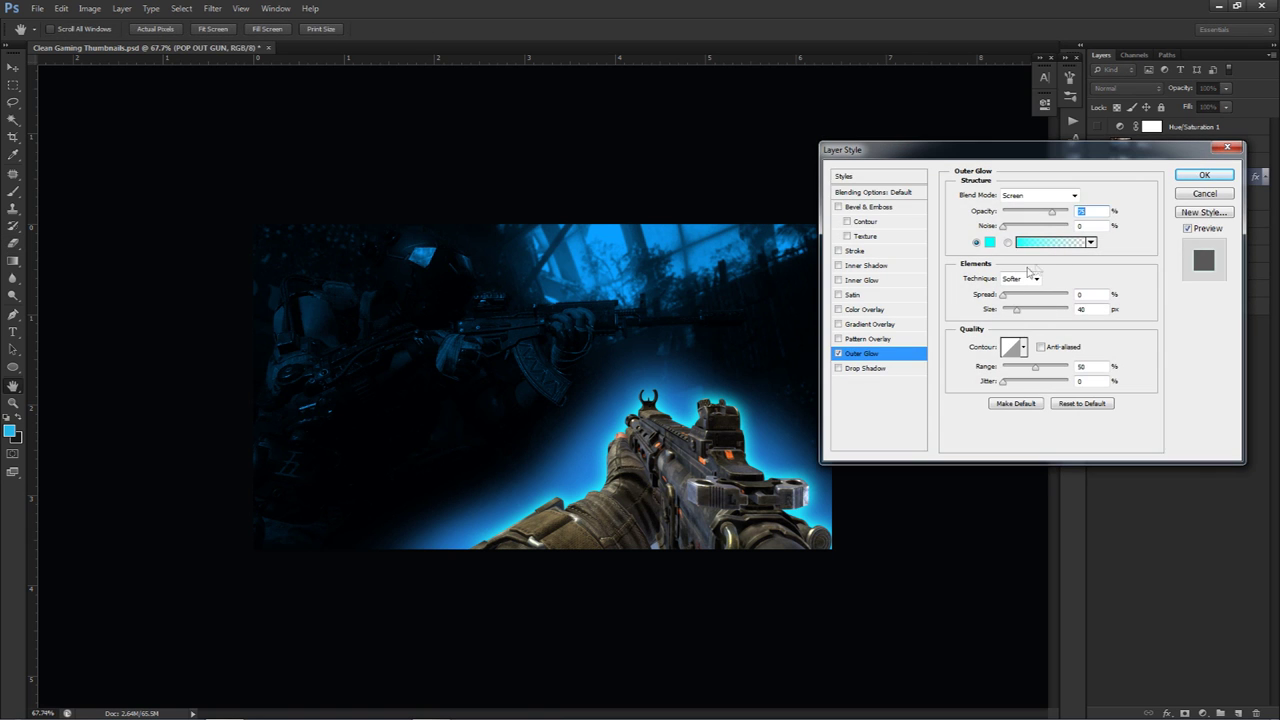
click(1022, 310)
drag(1022, 312, 1019, 313)
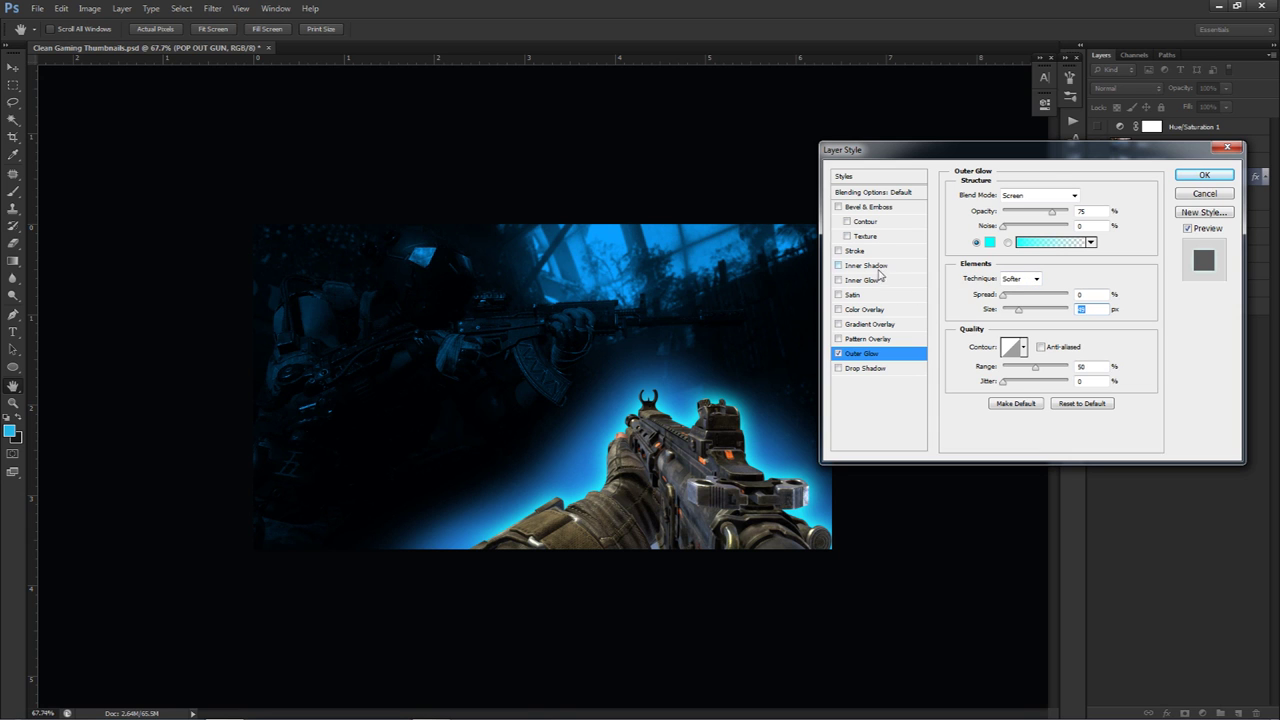
drag(1052, 150, 1046, 134)
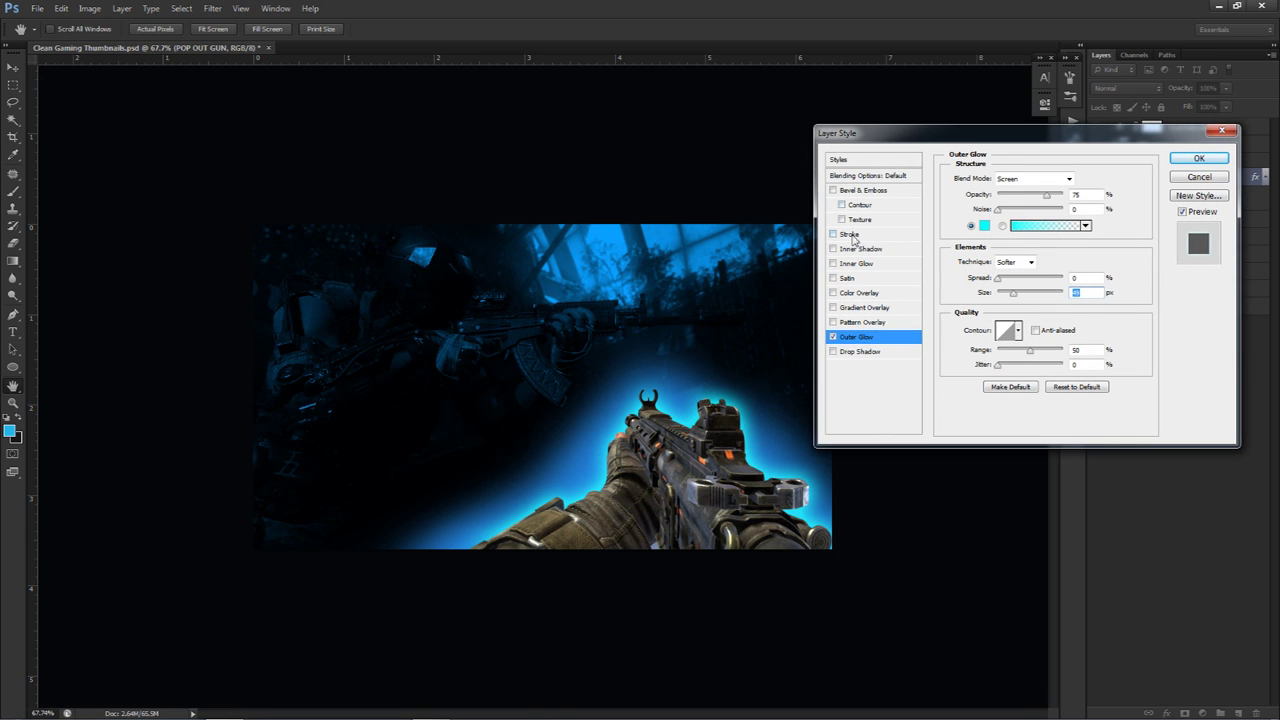
Add a white Inner Glow to the gun with a size of 16 px and the Overlay blend mode
click(855, 265)
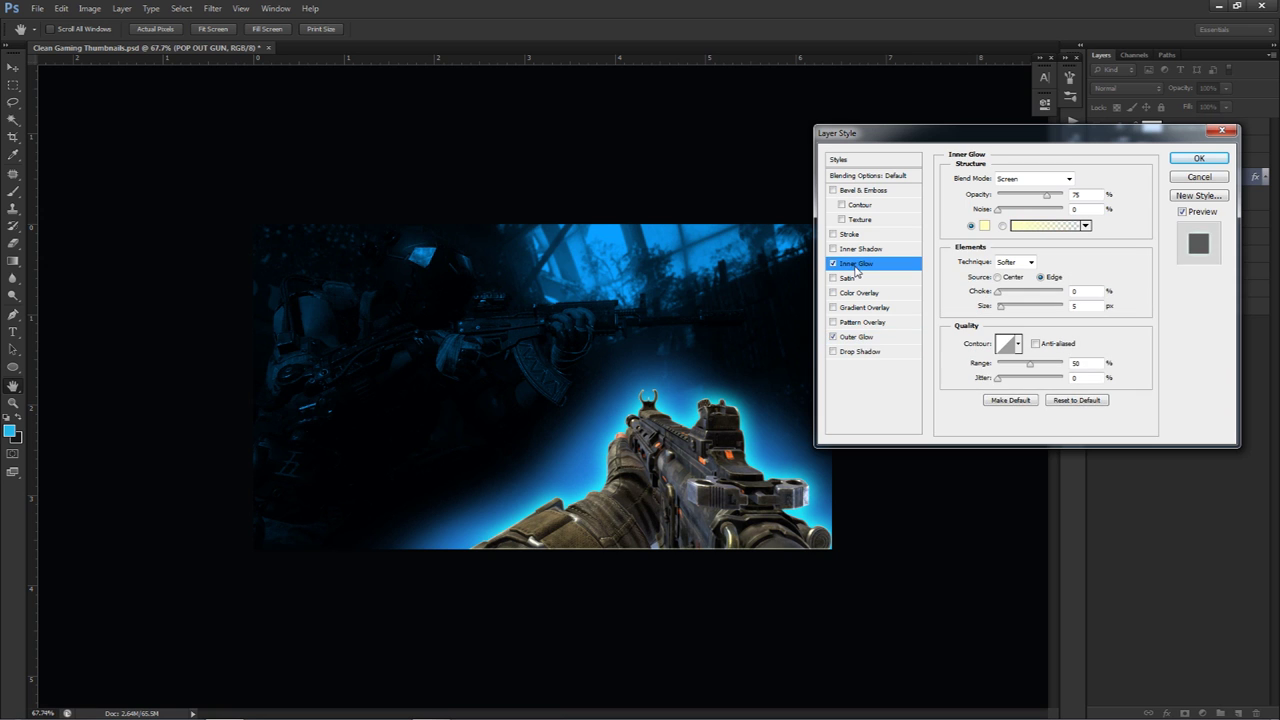
drag(1000, 306, 1006, 308)
click(983, 226)
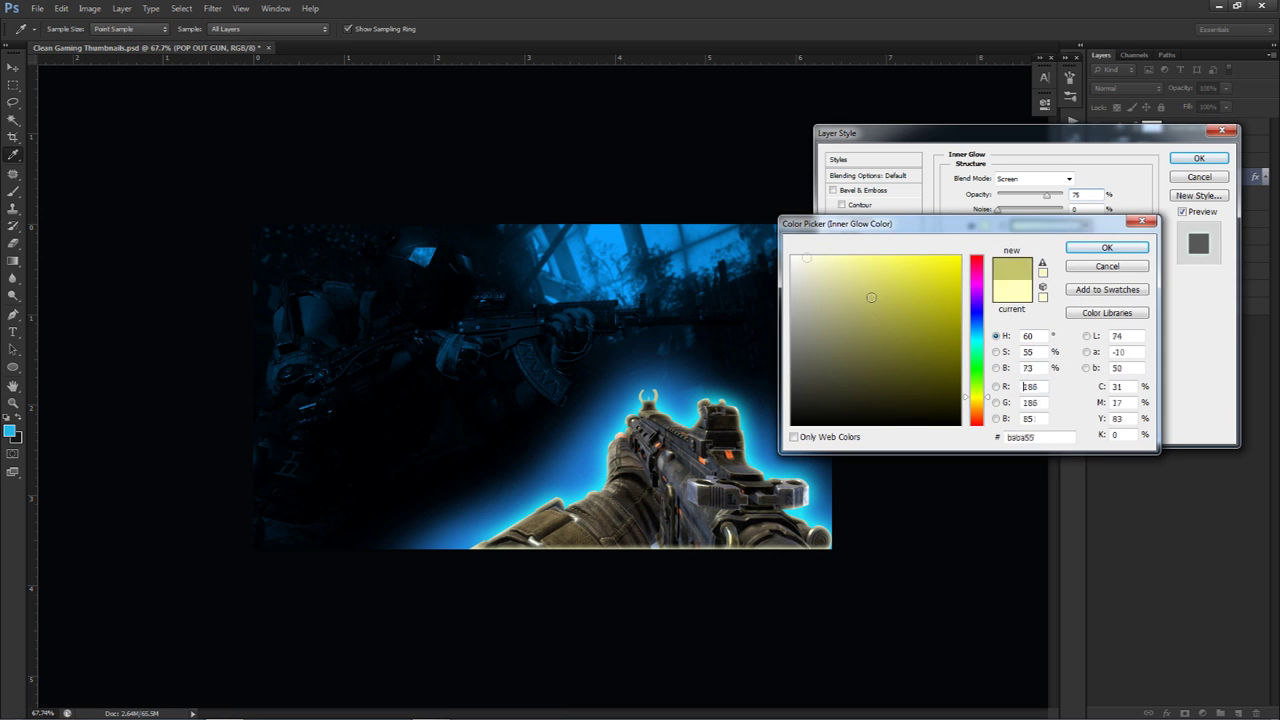
click(1105, 247)
click(1032, 178)
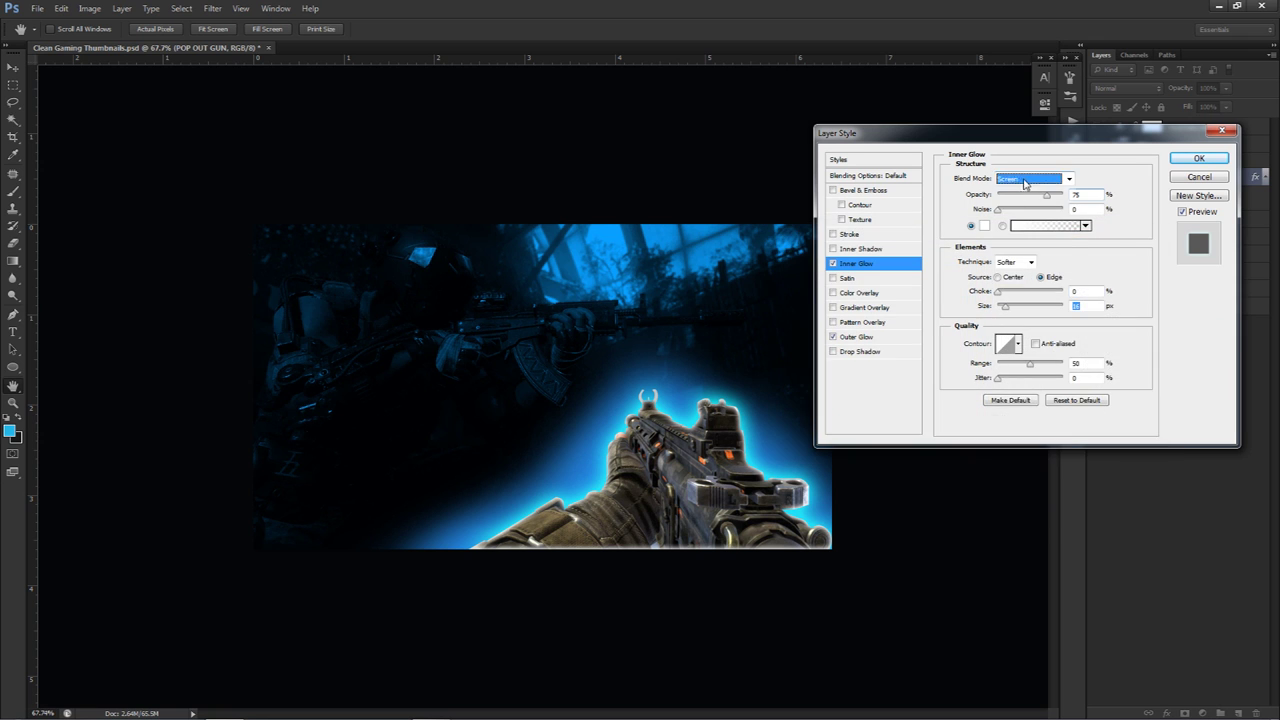
click(1018, 346)
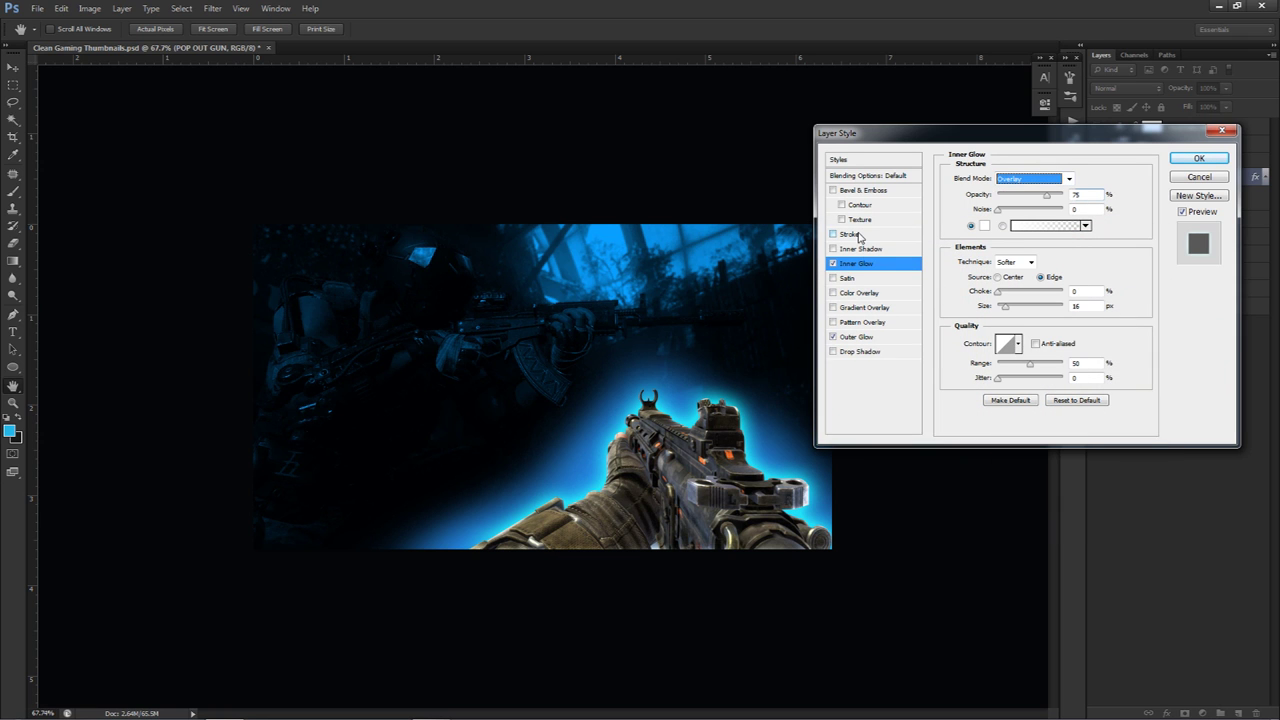
Add a black-to-white Gradient Overlay to the gun with the Overlay blend mode and about 40% opacity, comparing it on and off
click(858, 309)
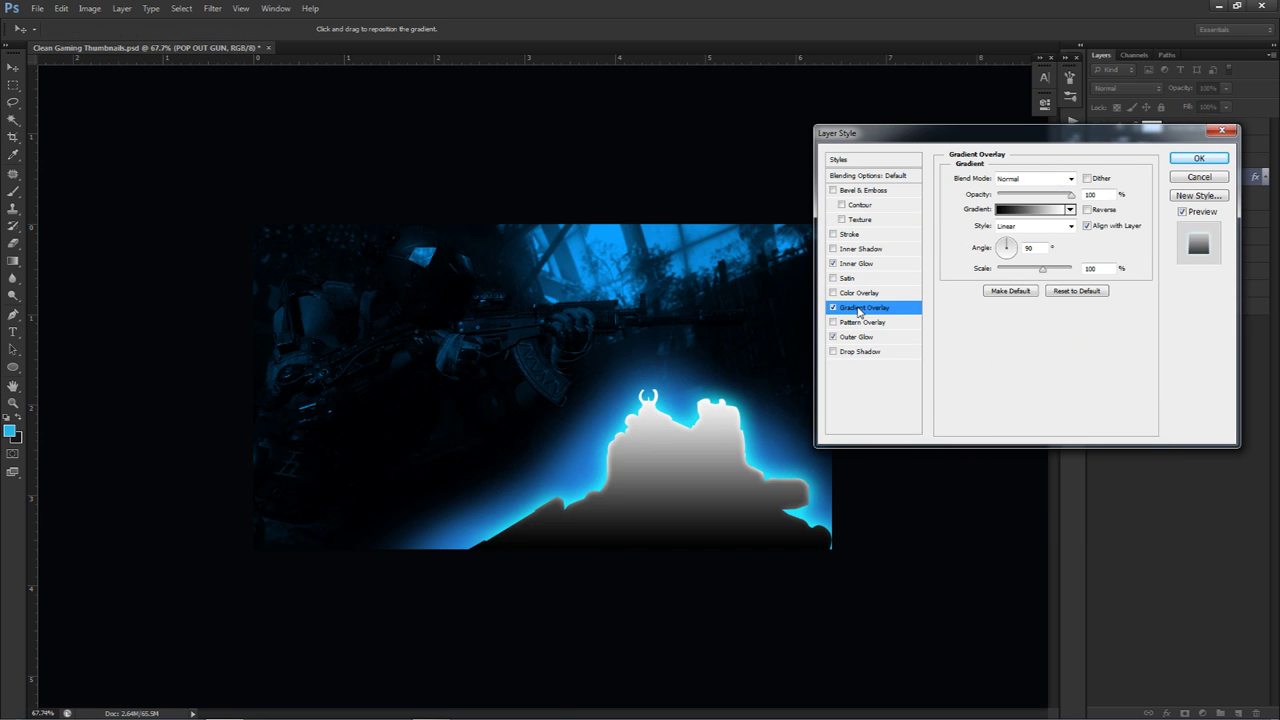
click(1020, 180)
click(1016, 325)
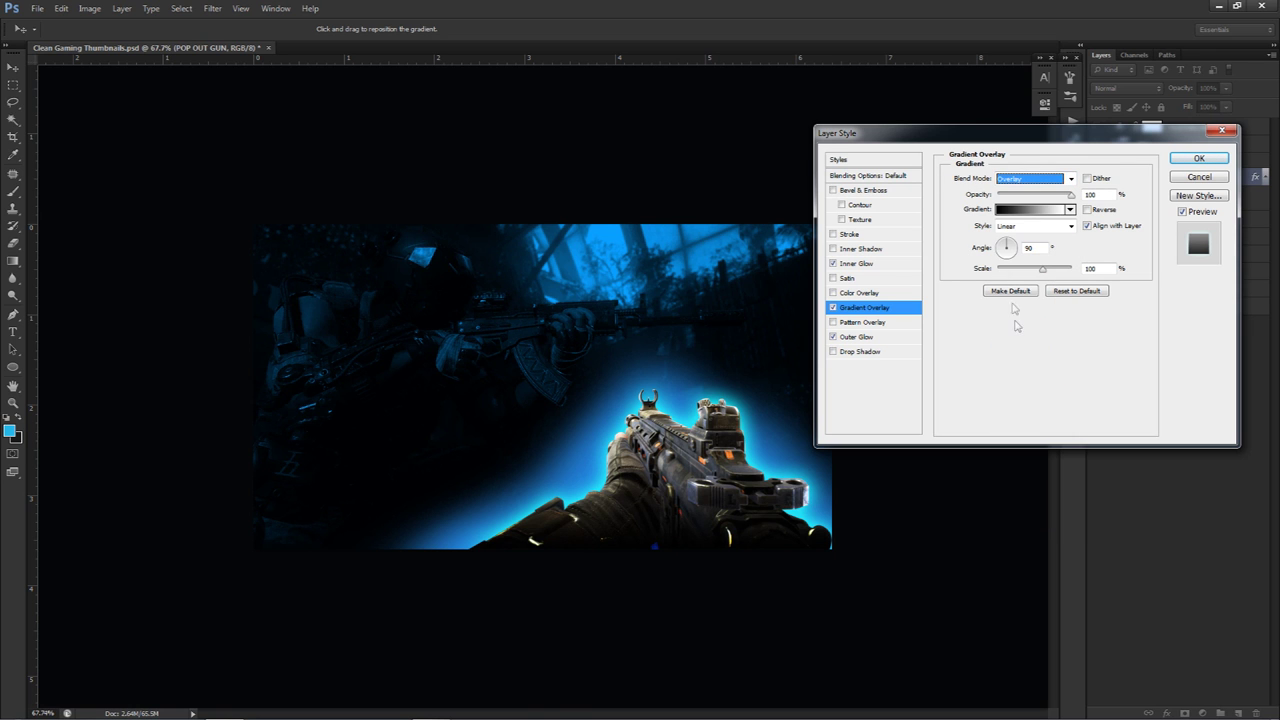
click(1022, 214)
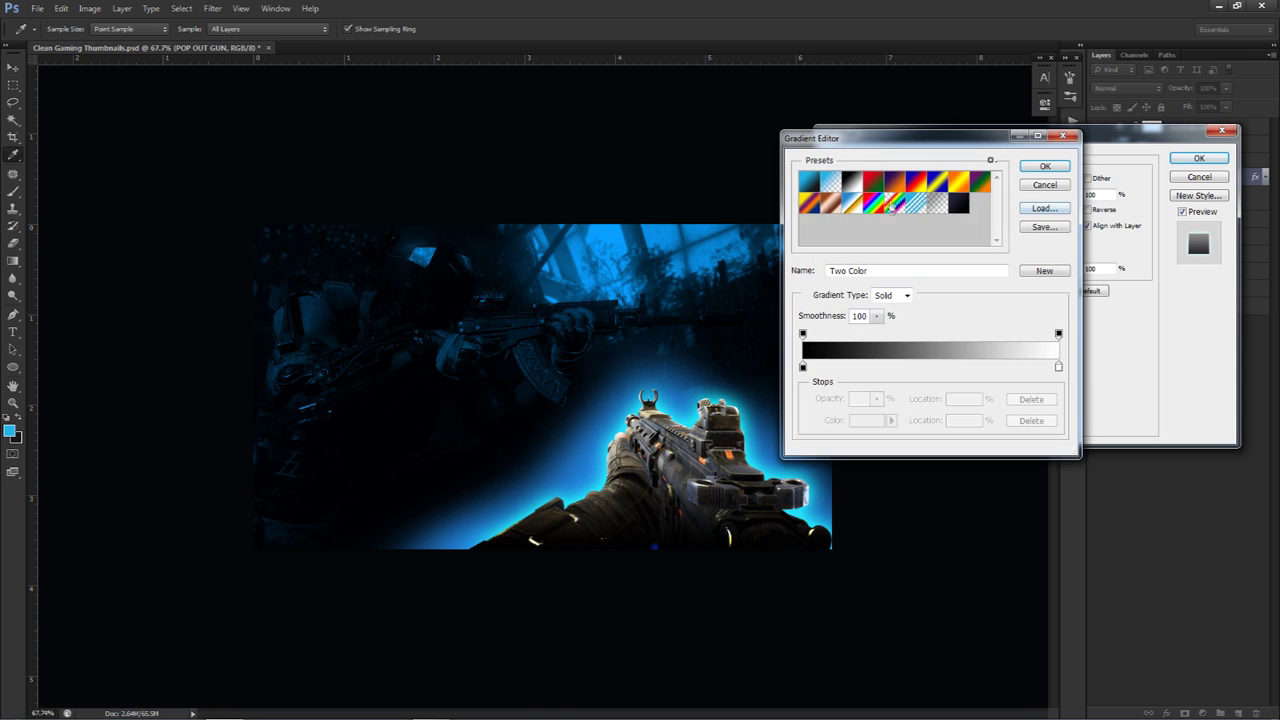
click(864, 188)
click(855, 188)
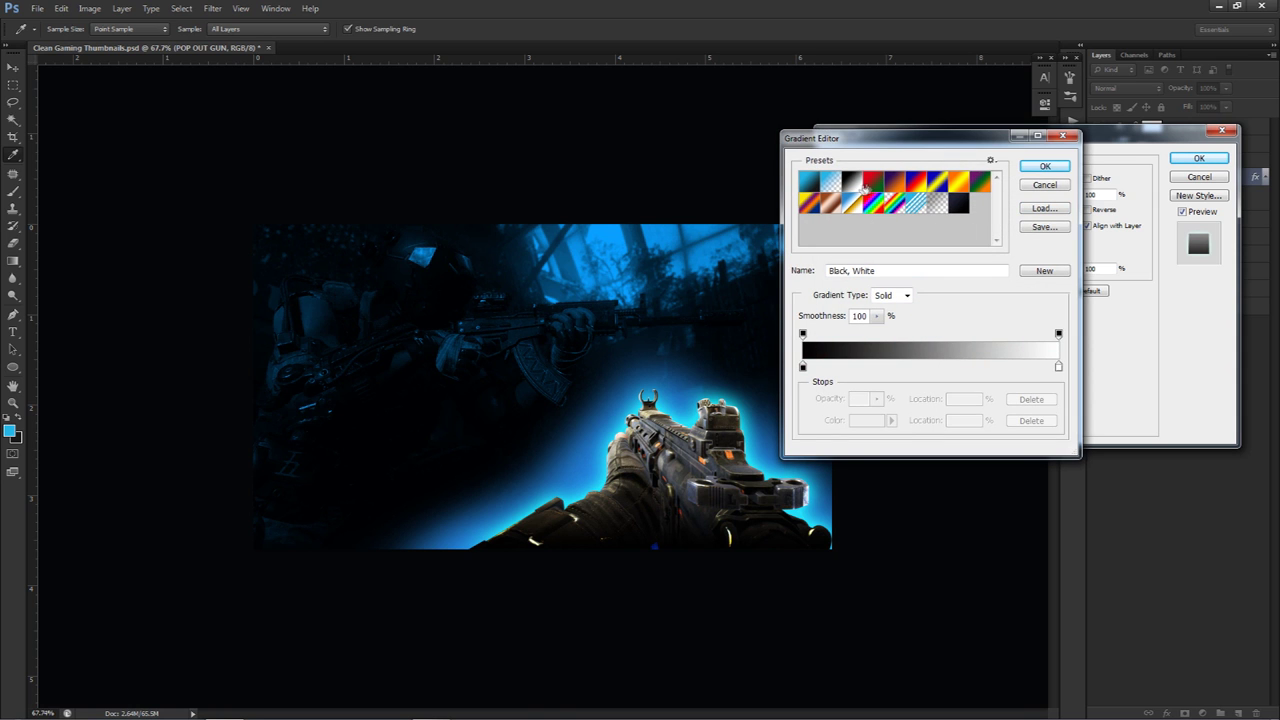
click(1044, 166)
drag(1072, 199, 1028, 199)
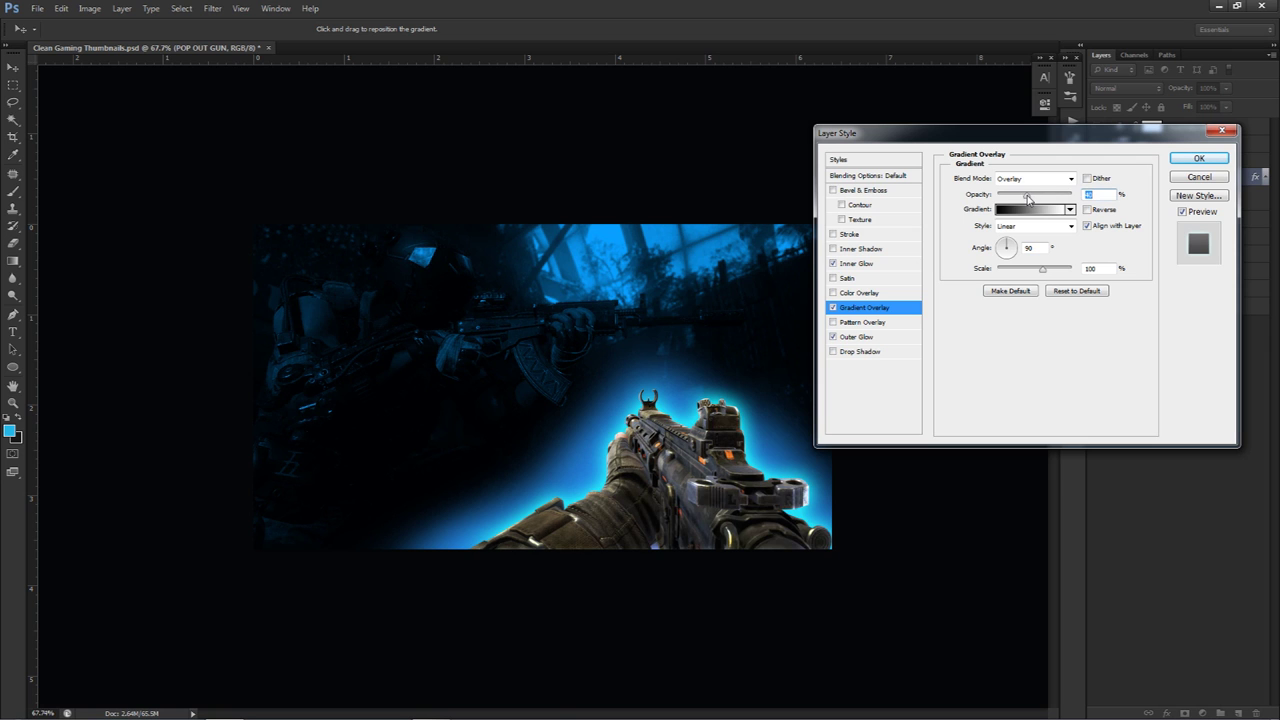
click(838, 308)
click(838, 308)
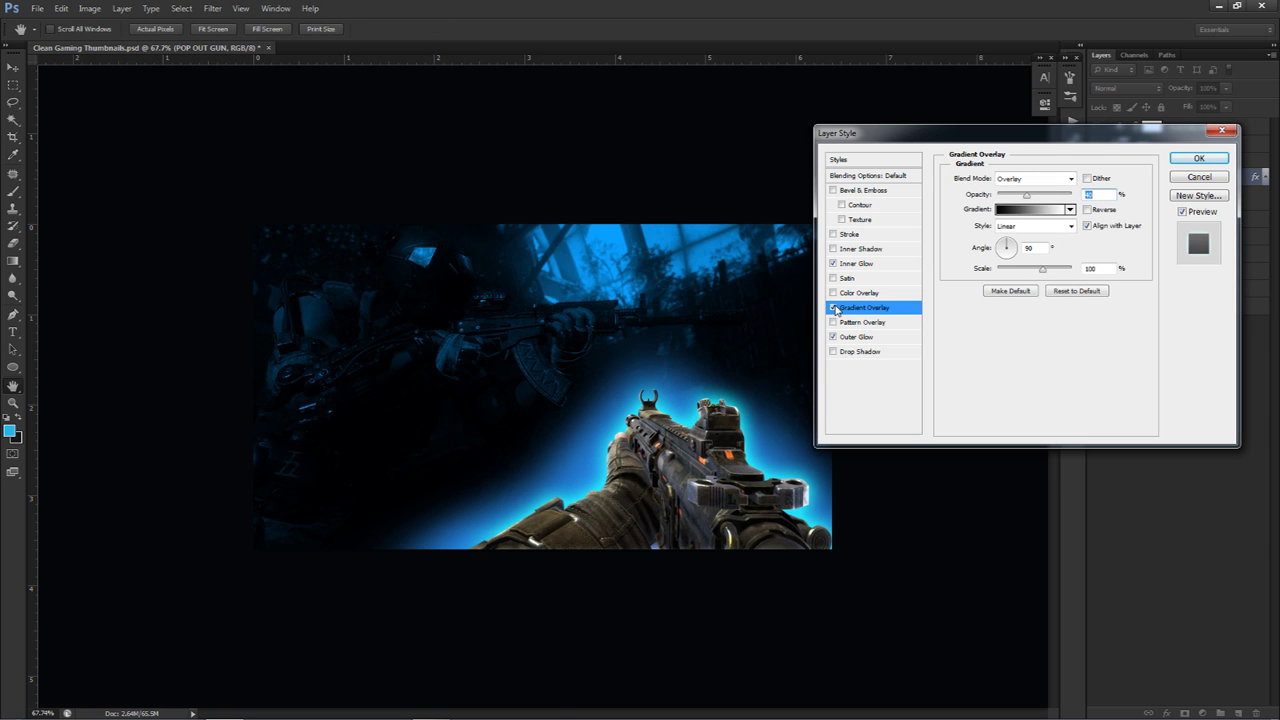
Add a Drop Shadow to the gun without Global Light, with 11% spread and 13 px size, and apply the layer style
click(851, 355)
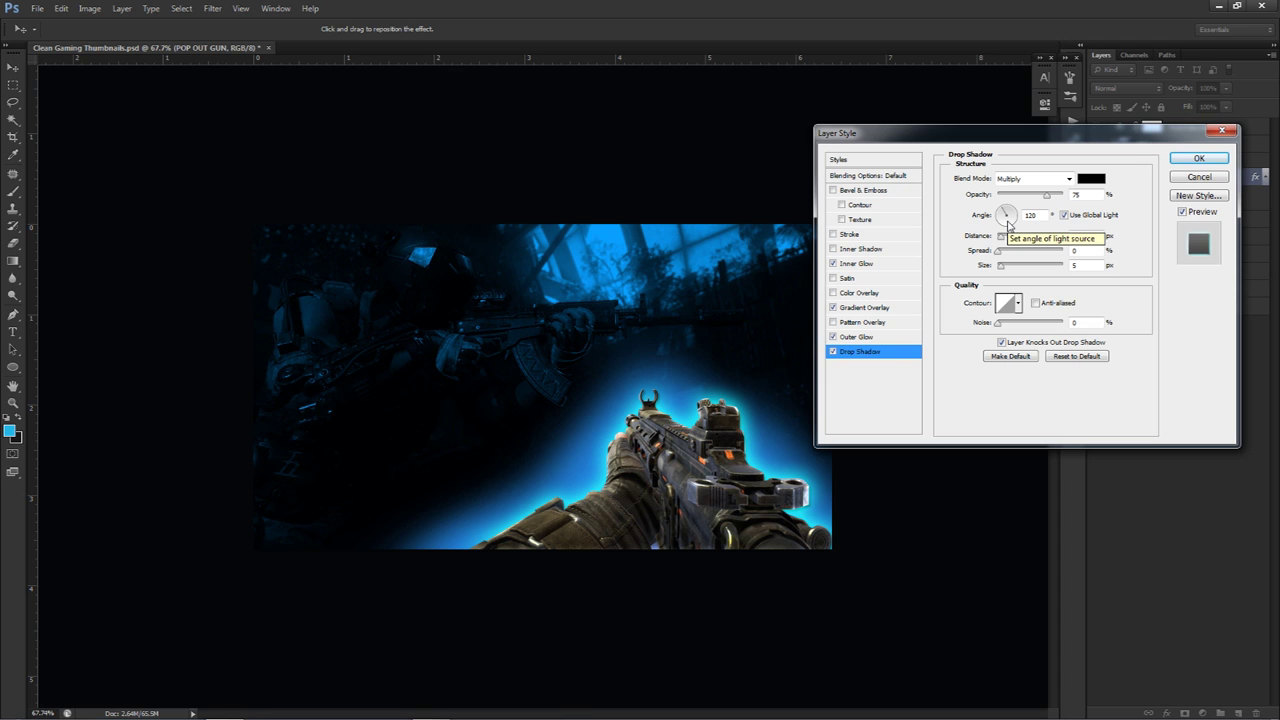
click(1063, 215)
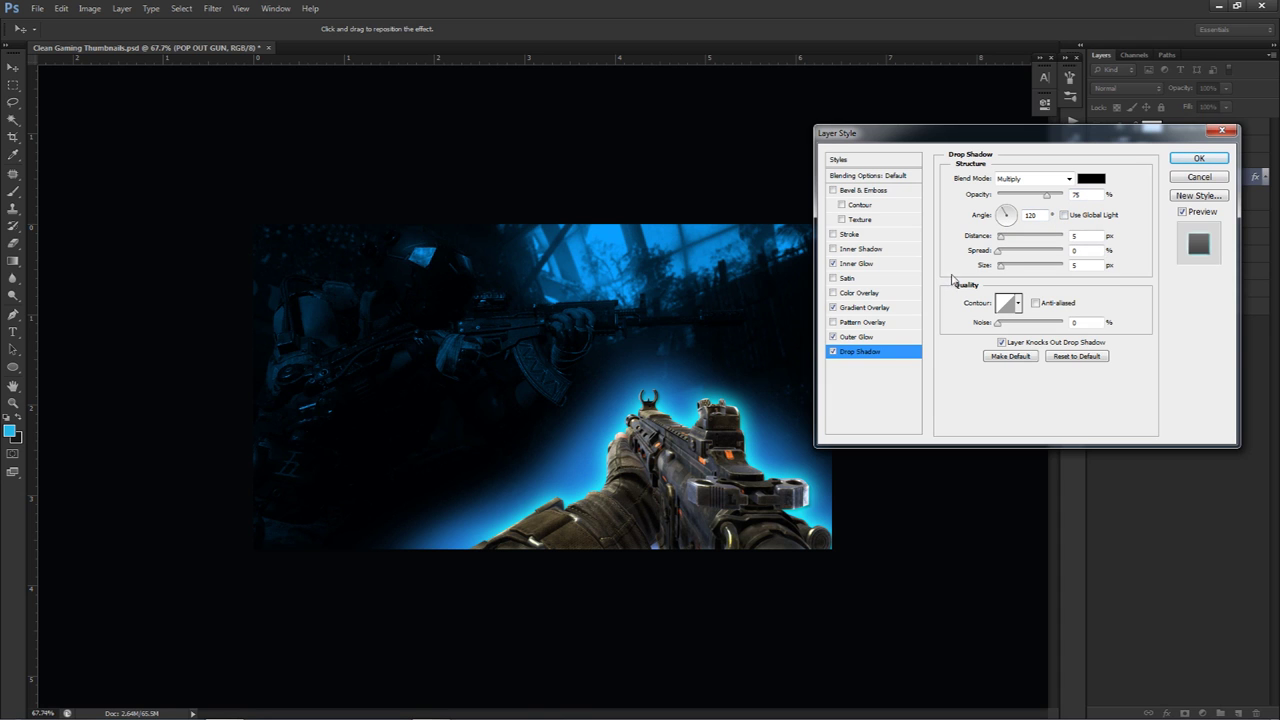
drag(1003, 268, 1006, 254)
click(833, 352)
click(833, 352)
click(834, 352)
click(834, 352)
click(834, 352)
click(834, 352)
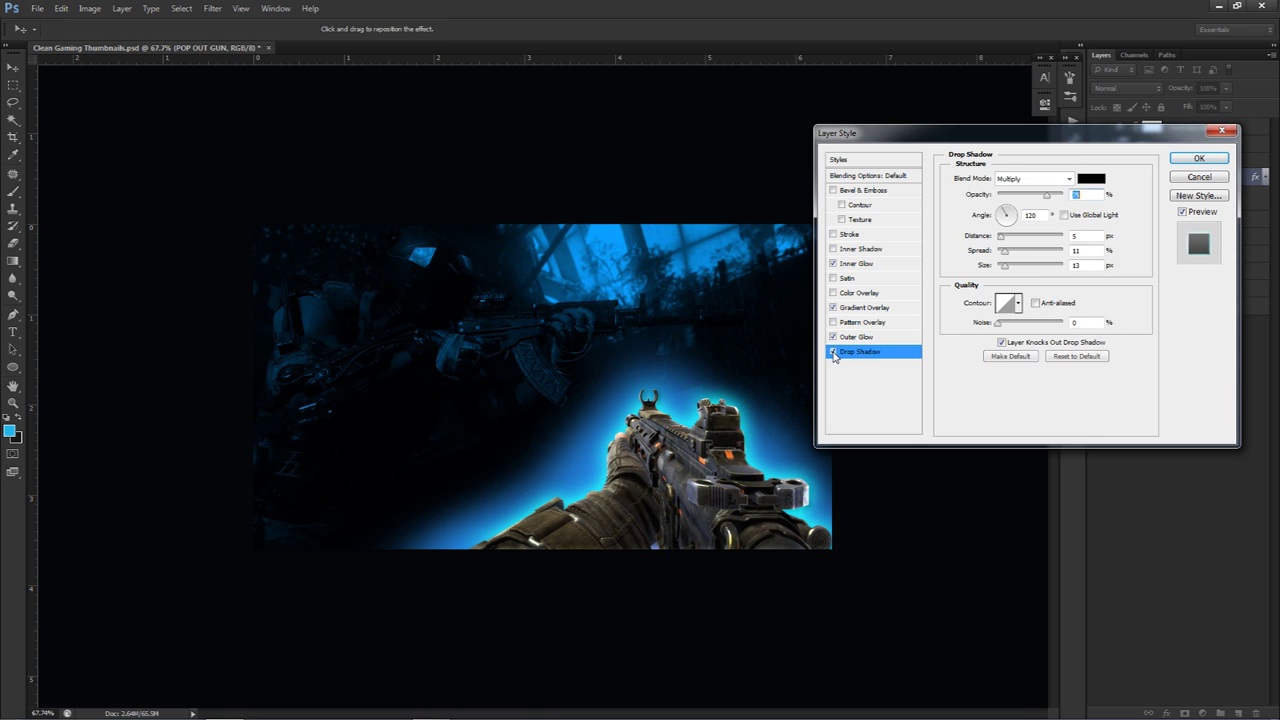
click(1199, 160)
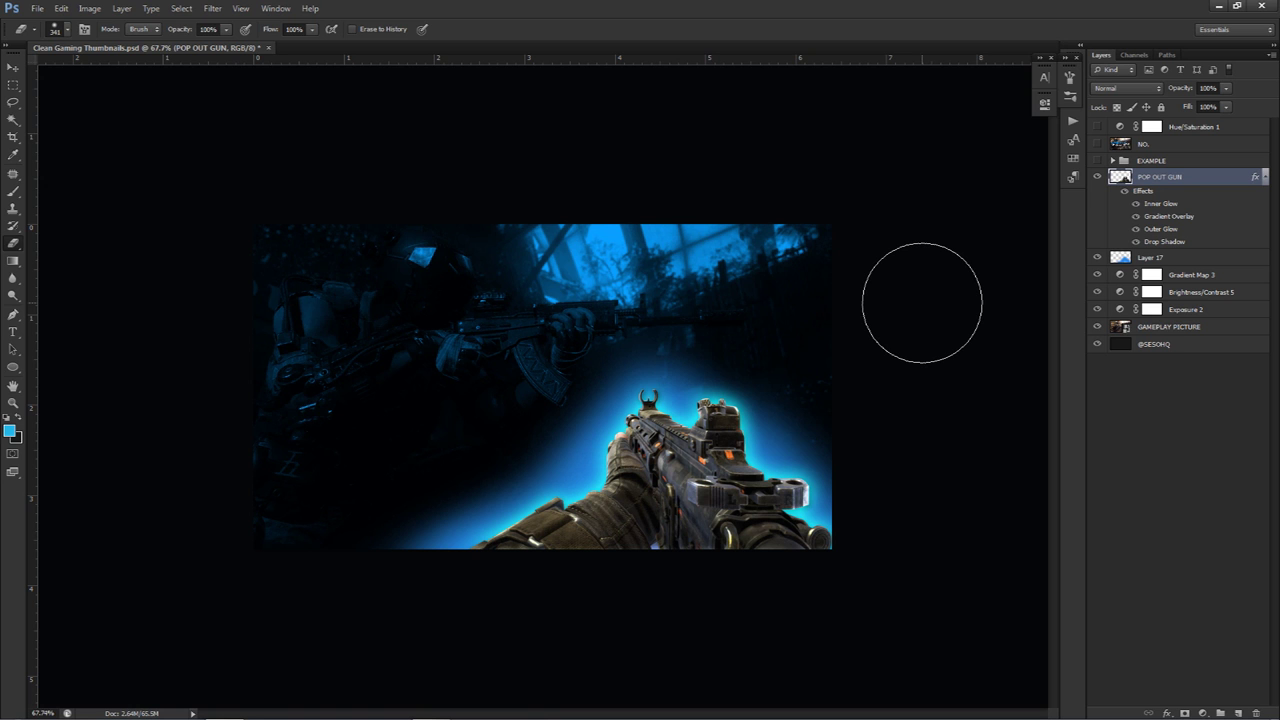
Create a new layer above the gun and paint soft teal 30a9bc over the gun's lower part with a 230 px brush
click(1233, 711)
key(b)
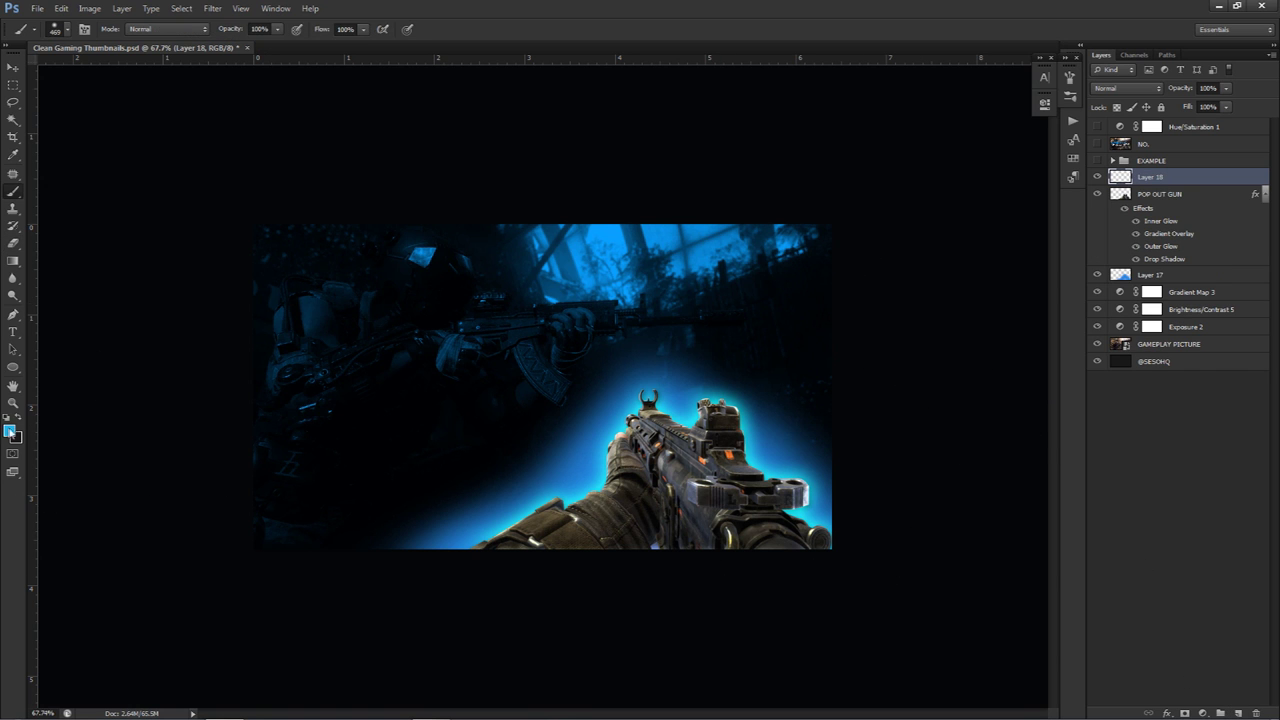
click(10, 431)
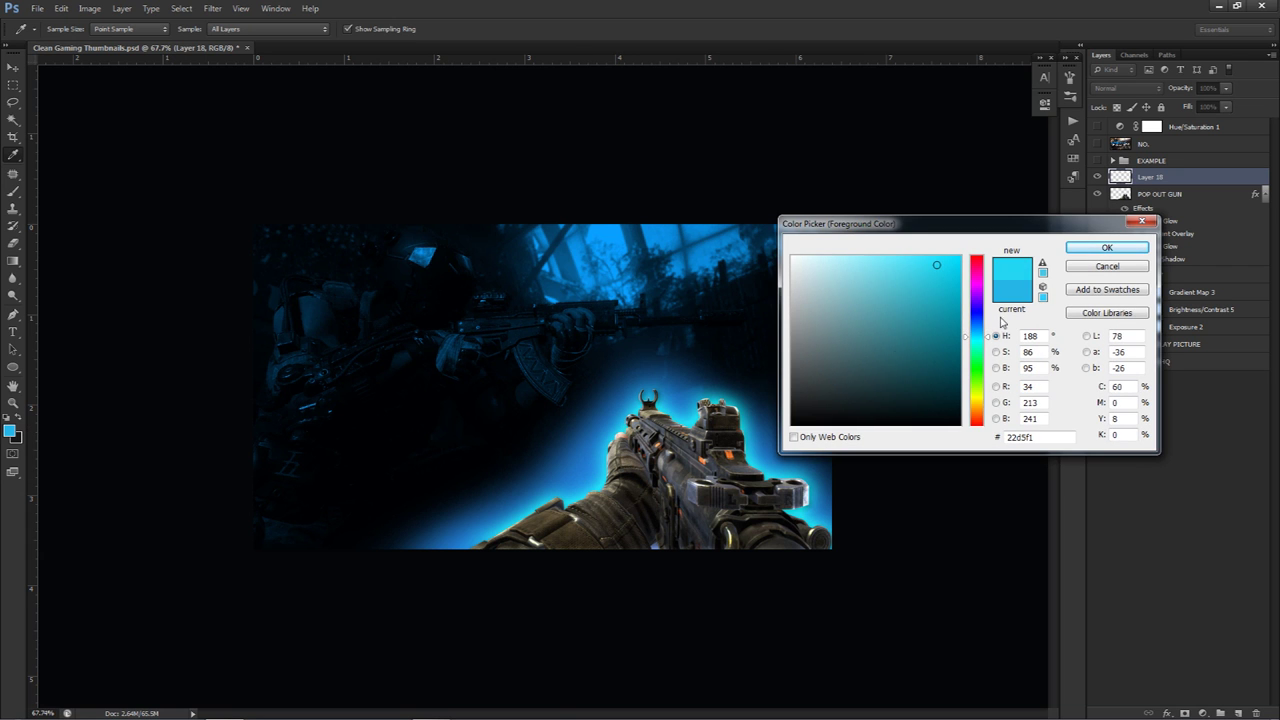
click(1106, 248)
mouse_move(733, 499)
mouse_down()
mouse_move(733, 533)
mouse_move(727, 520)
mouse_up()
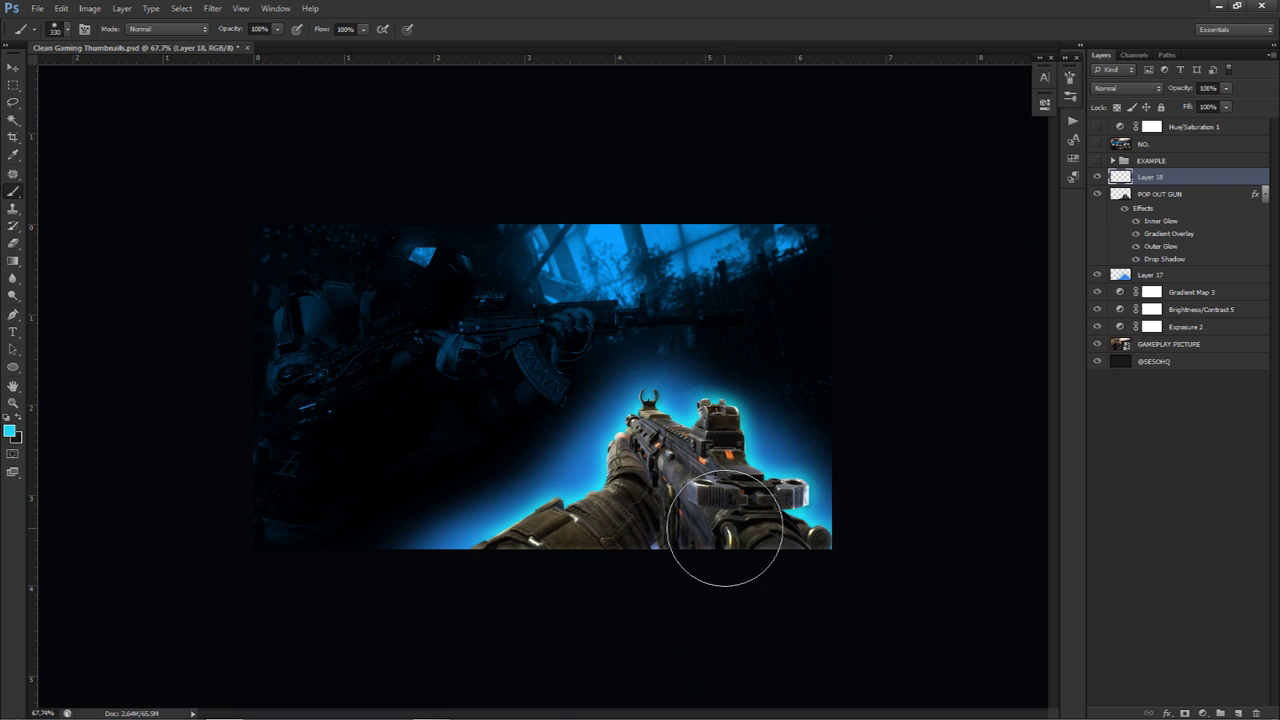
click(13, 433)
drag(933, 285, 917, 300)
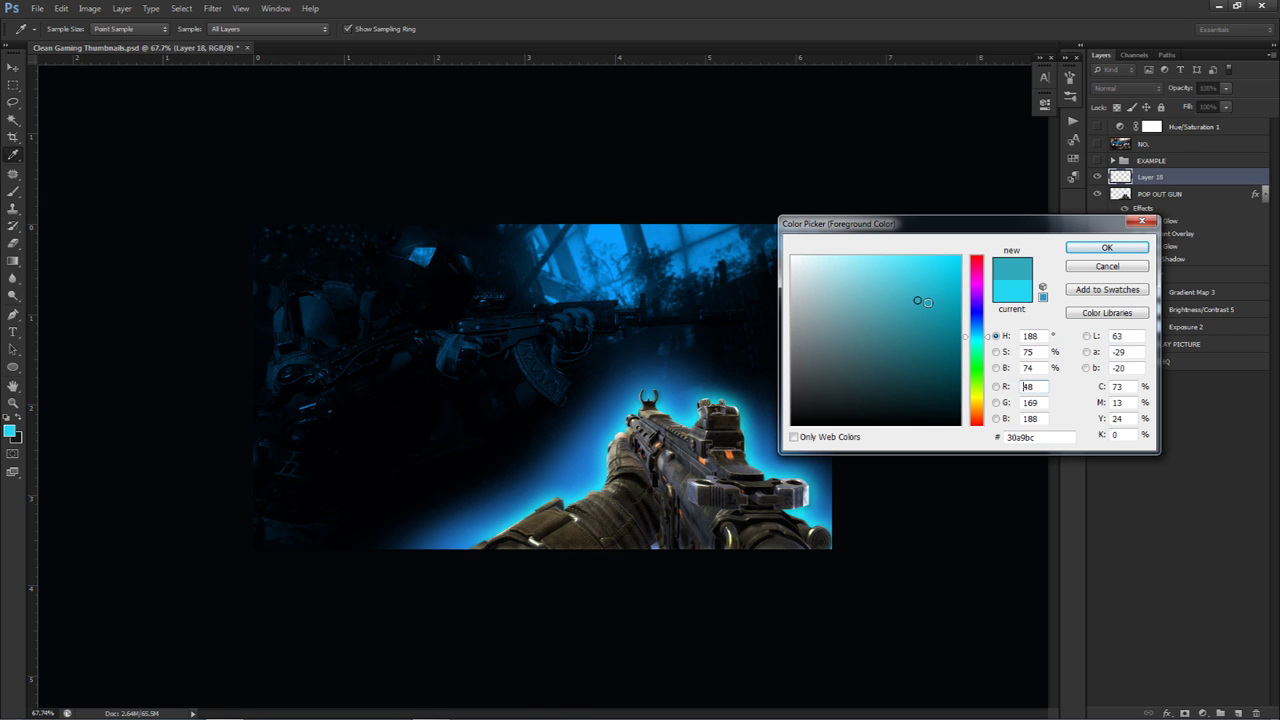
click(1085, 248)
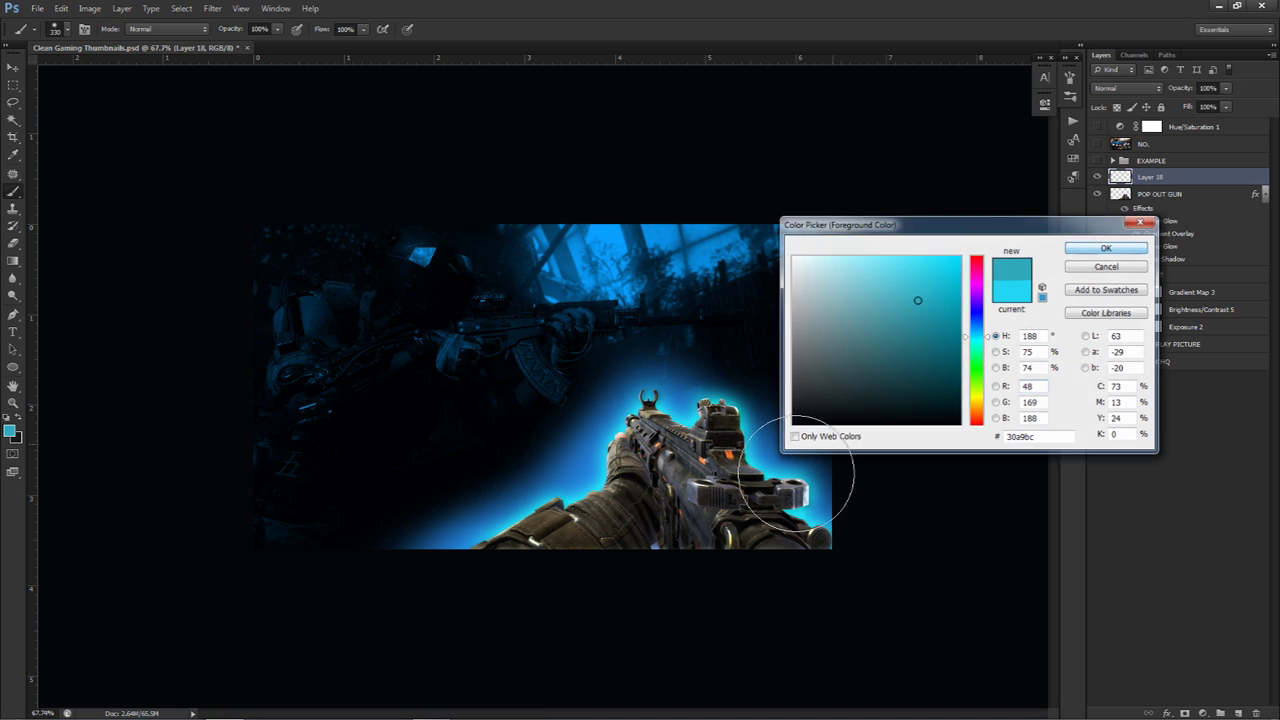
drag(749, 586, 769, 594)
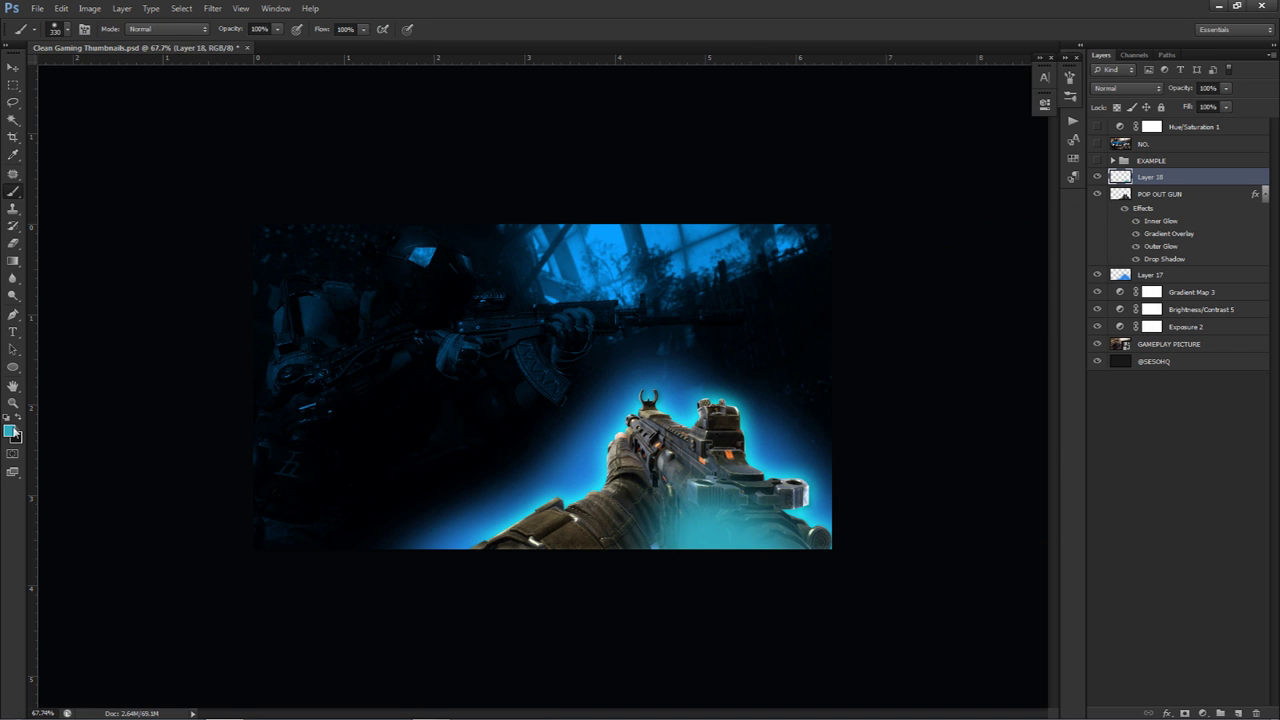
Paint blue 3090bc beside the teal on the gun and set the layer's blend mode to Linear Dodge (Add)
click(11, 431)
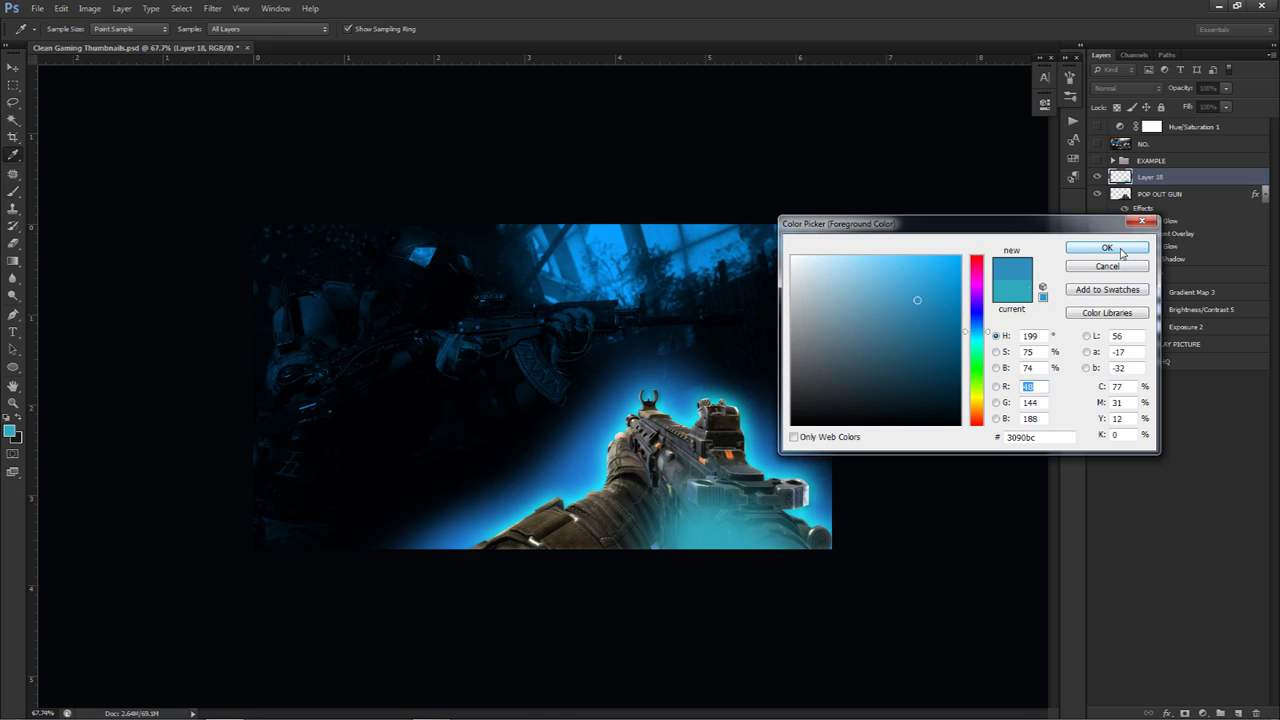
click(1107, 248)
drag(651, 543, 657, 571)
click(1134, 88)
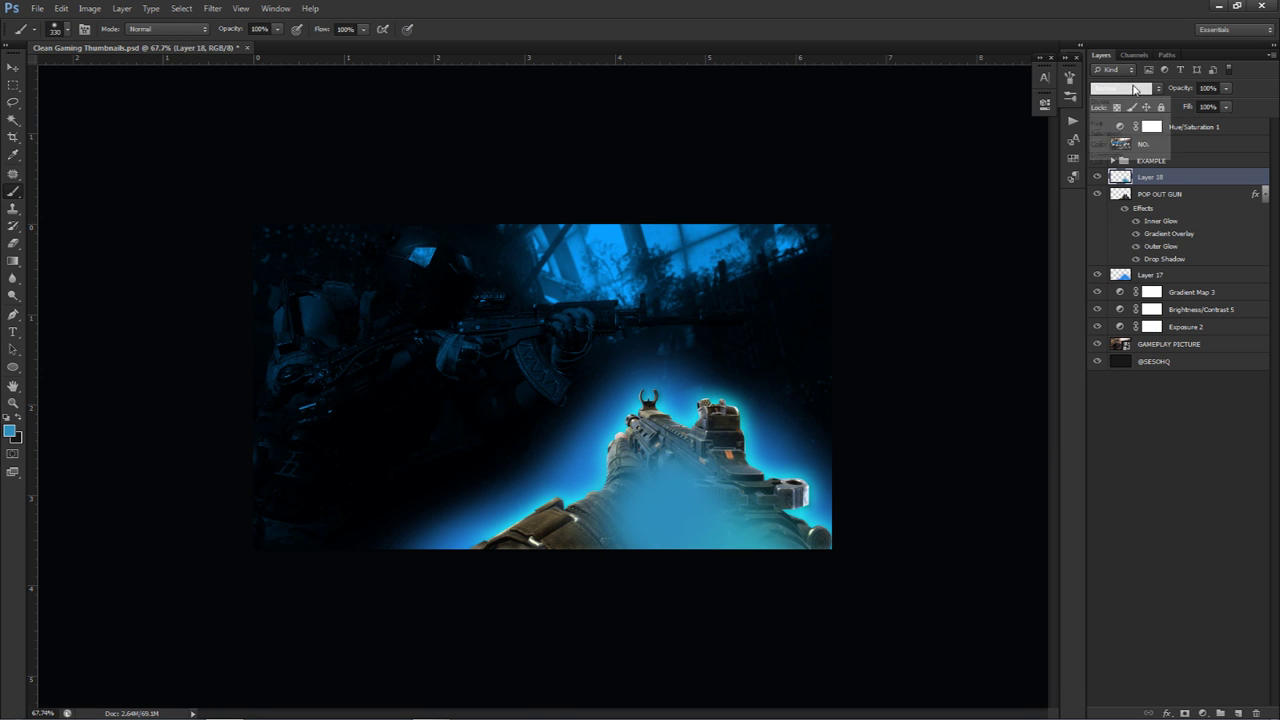
click(1122, 229)
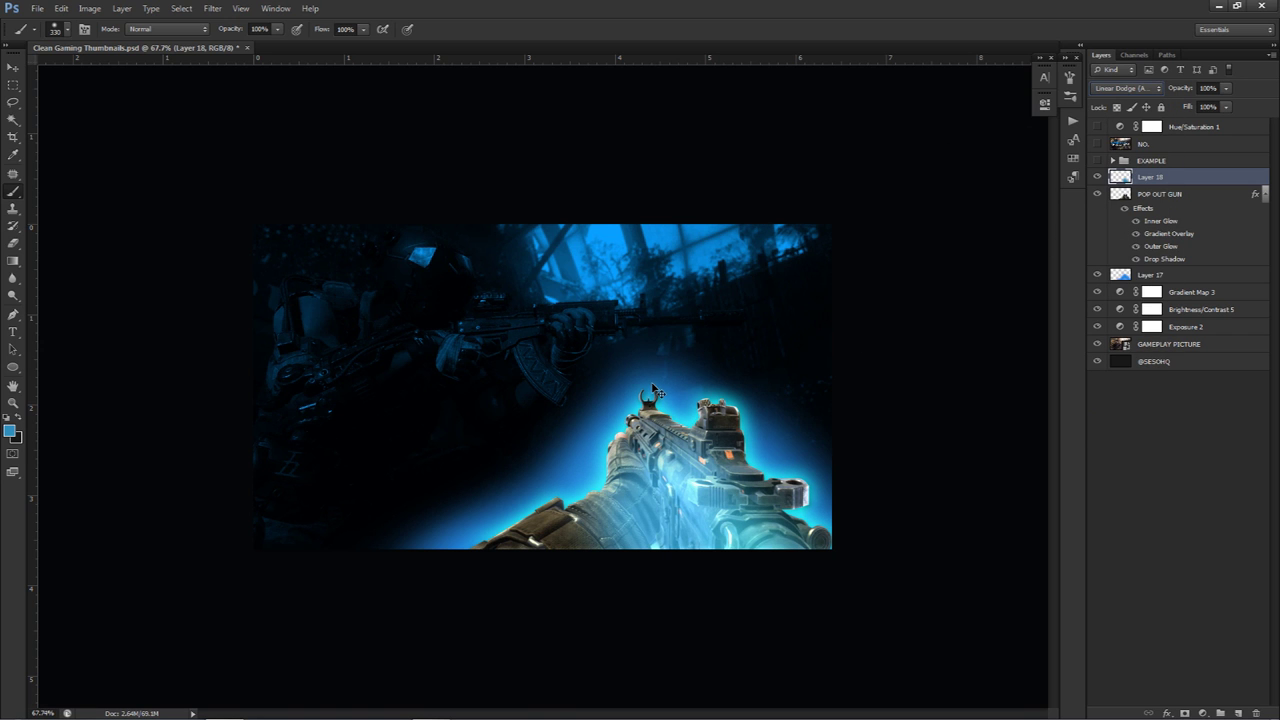
Soften the painted glow on Layer 18 by erasing its outer edges around the arm and the lower part of the gun
key(e)
mouse_move(663, 371)
mouse_down()
mouse_move(700, 410)
mouse_move(590, 402)
mouse_up()
mouse_move(606, 543)
mouse_down()
mouse_move(668, 585)
mouse_move(720, 606)
mouse_up()
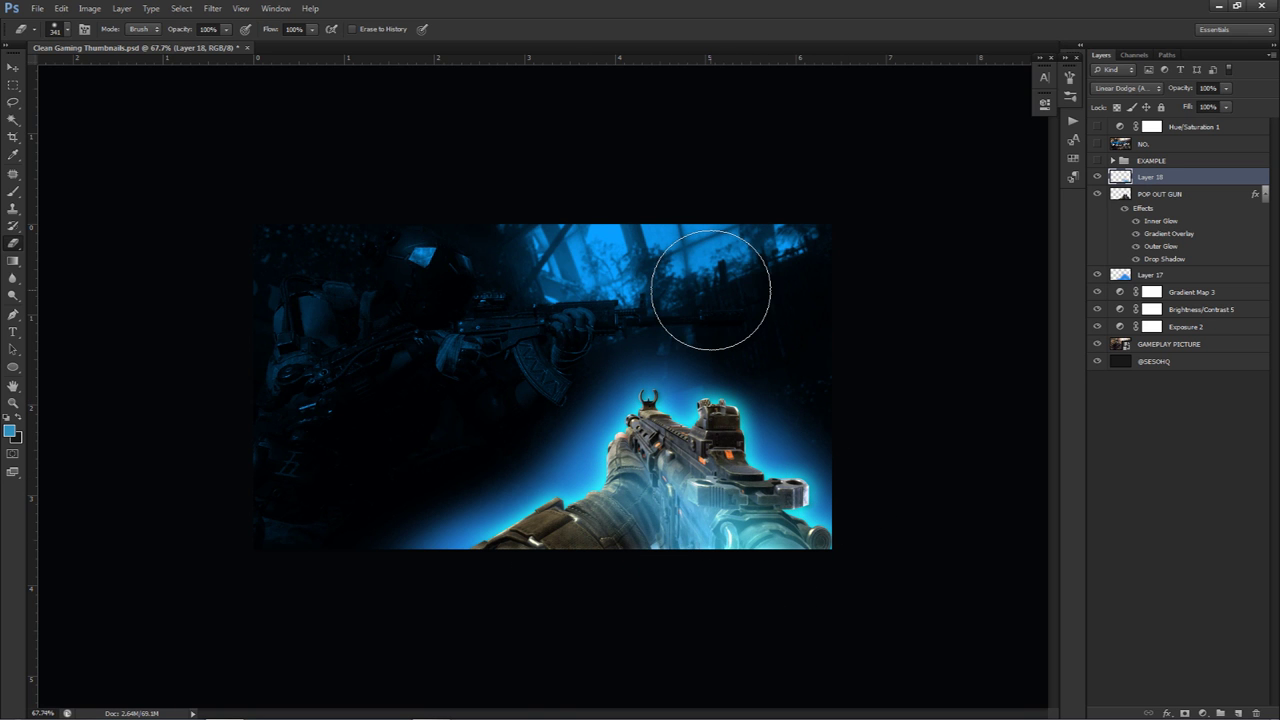
key(b)
mouse_move(667, 440)
mouse_down()
mouse_move(663, 537)
mouse_move(714, 557)
mouse_move(665, 475)
mouse_up()
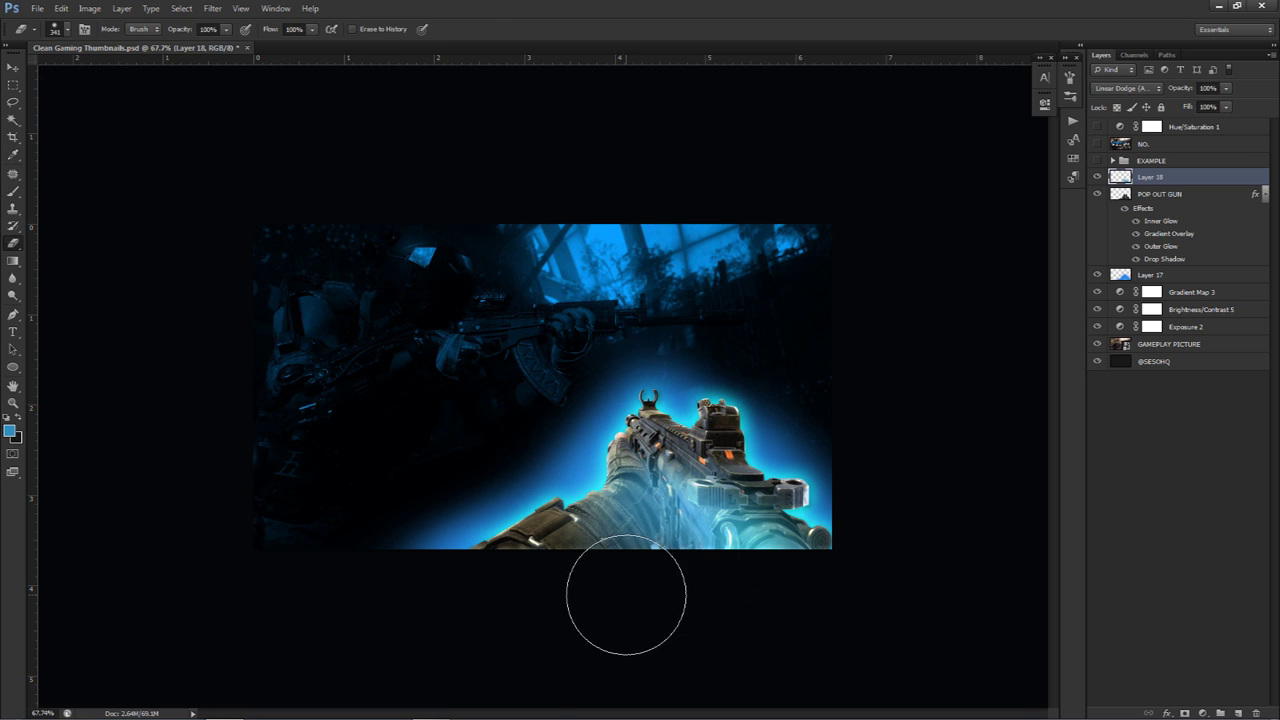
key(v)
key(e)
mouse_move(814, 480)
mouse_down()
mouse_move(832, 476)
mouse_move(824, 514)
mouse_up()
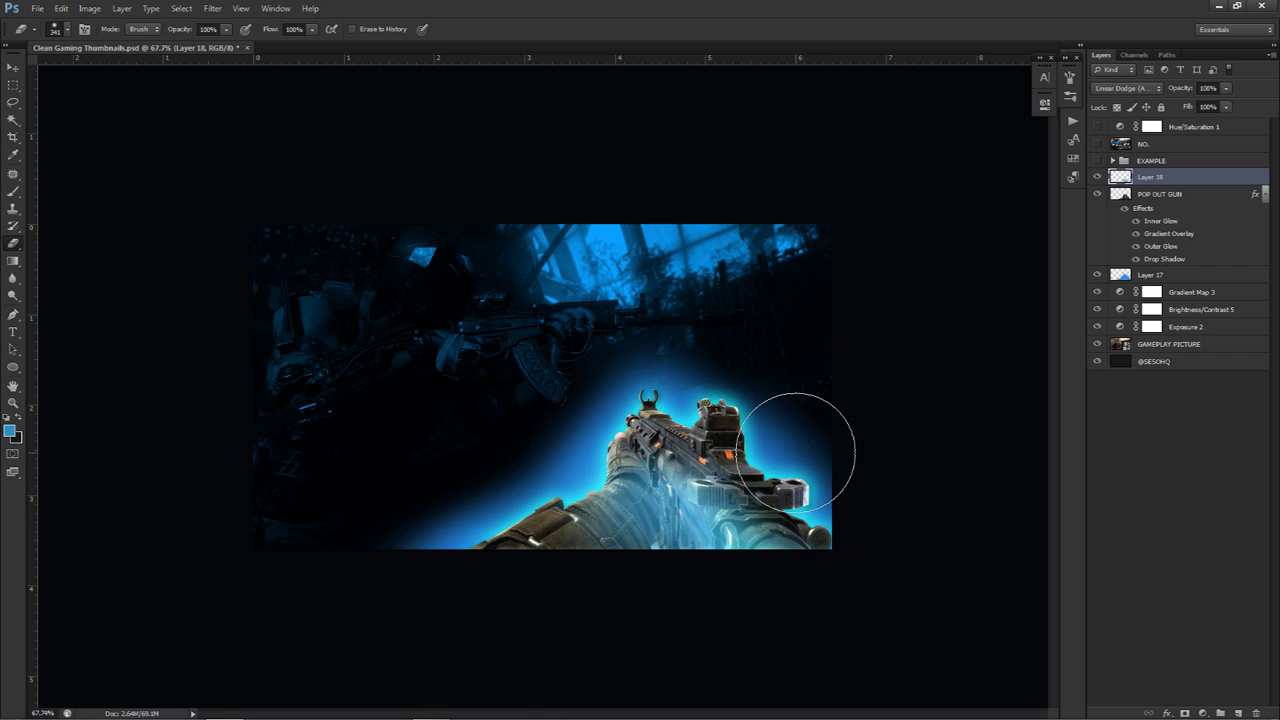
key(b)
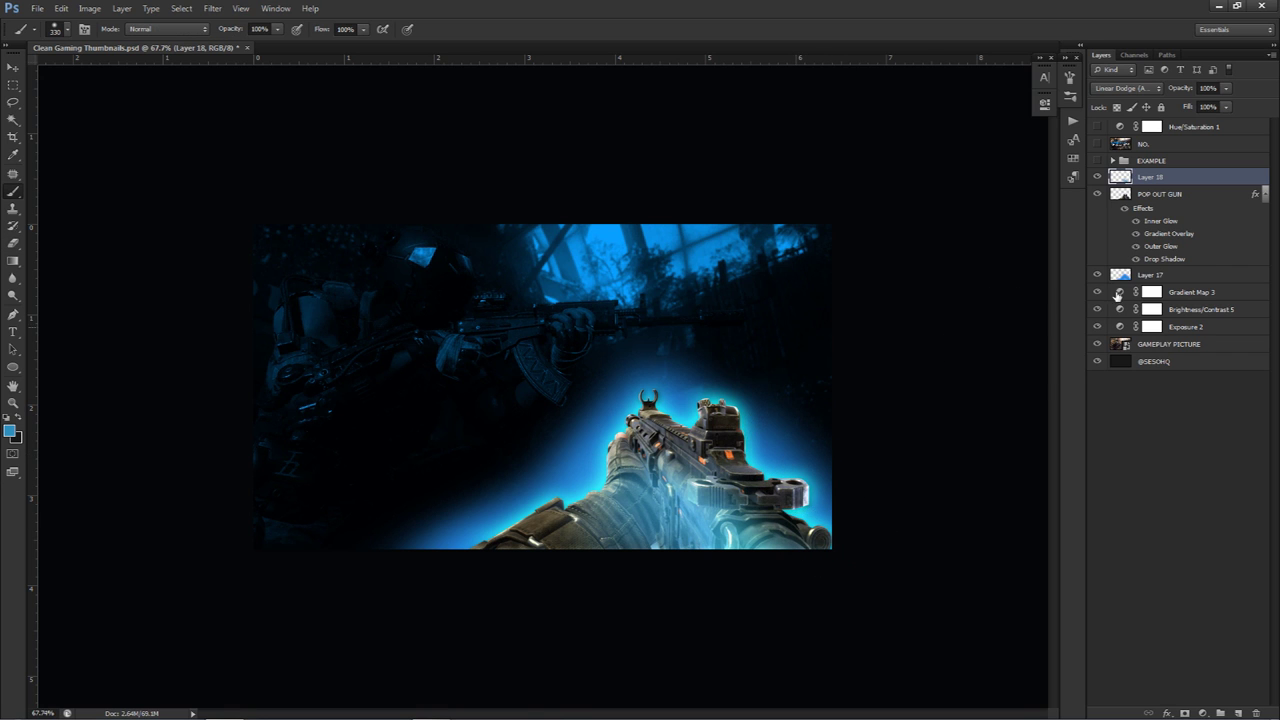
Compare with the EXAMPLE group, then add a Brightness/Contrast adjustment above Layer 18 with Brightness -10 and Contrast 75
click(1099, 160)
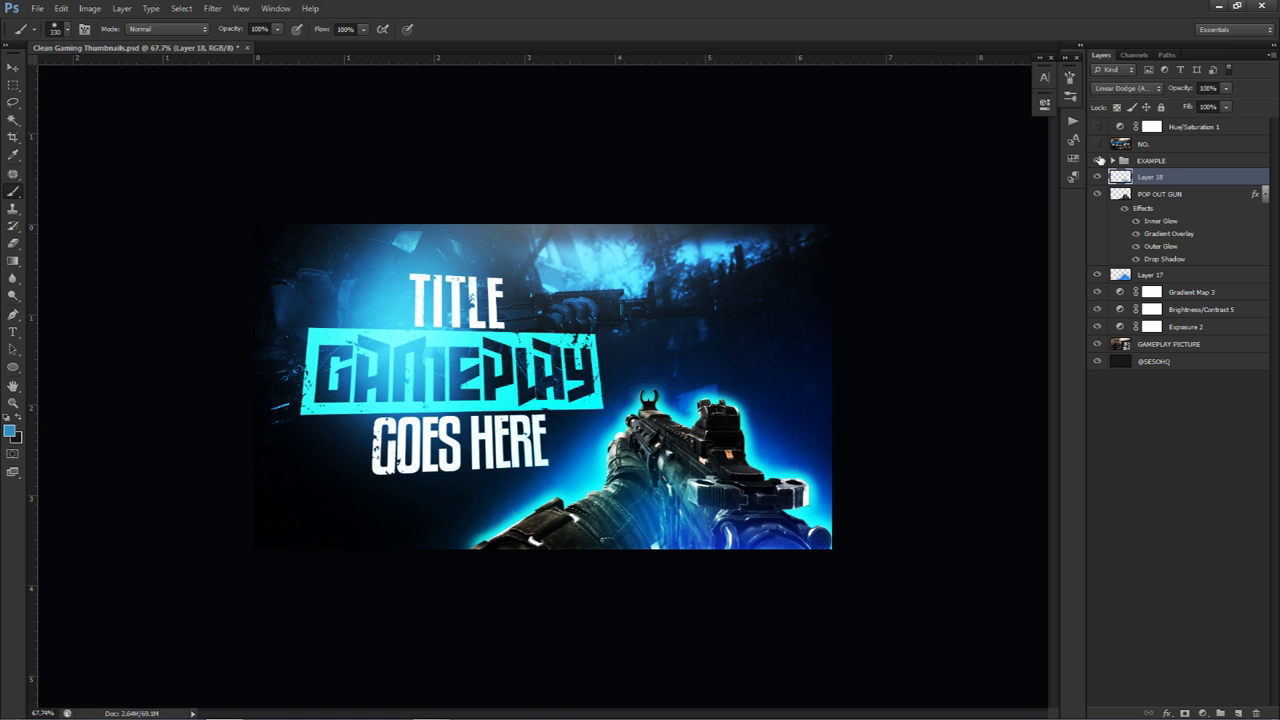
click(1099, 160)
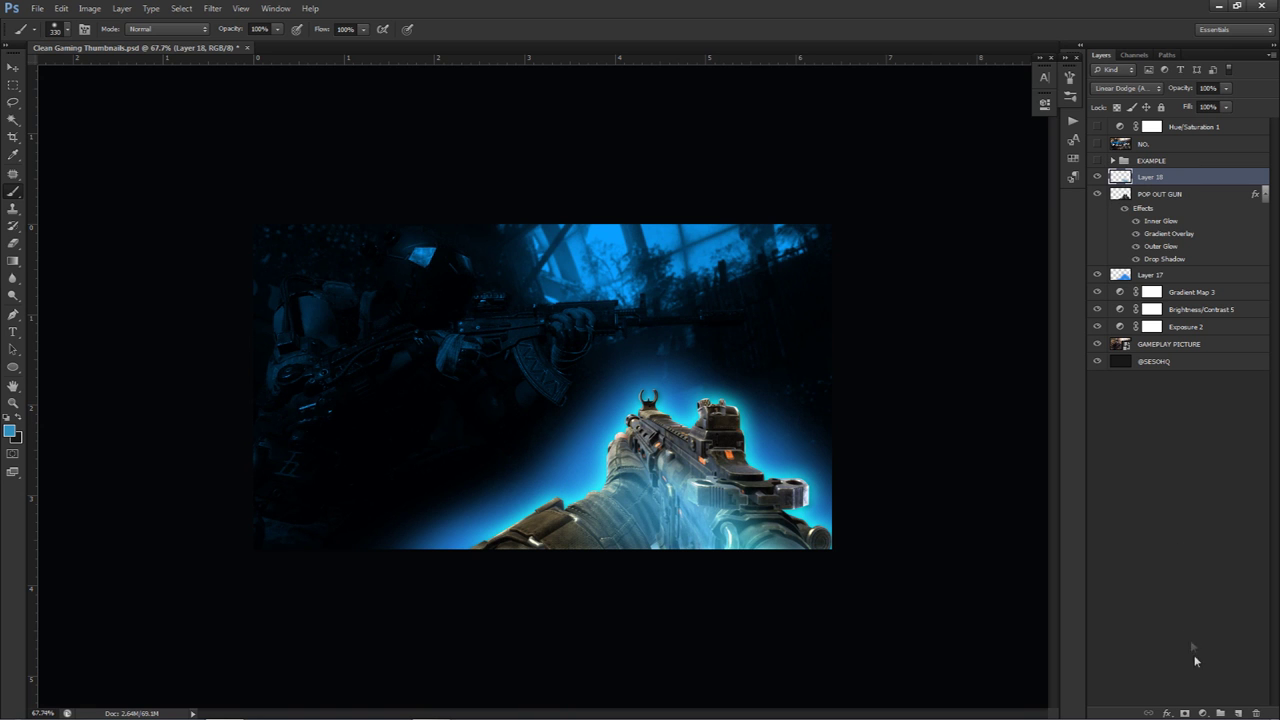
click(1202, 712)
click(1193, 469)
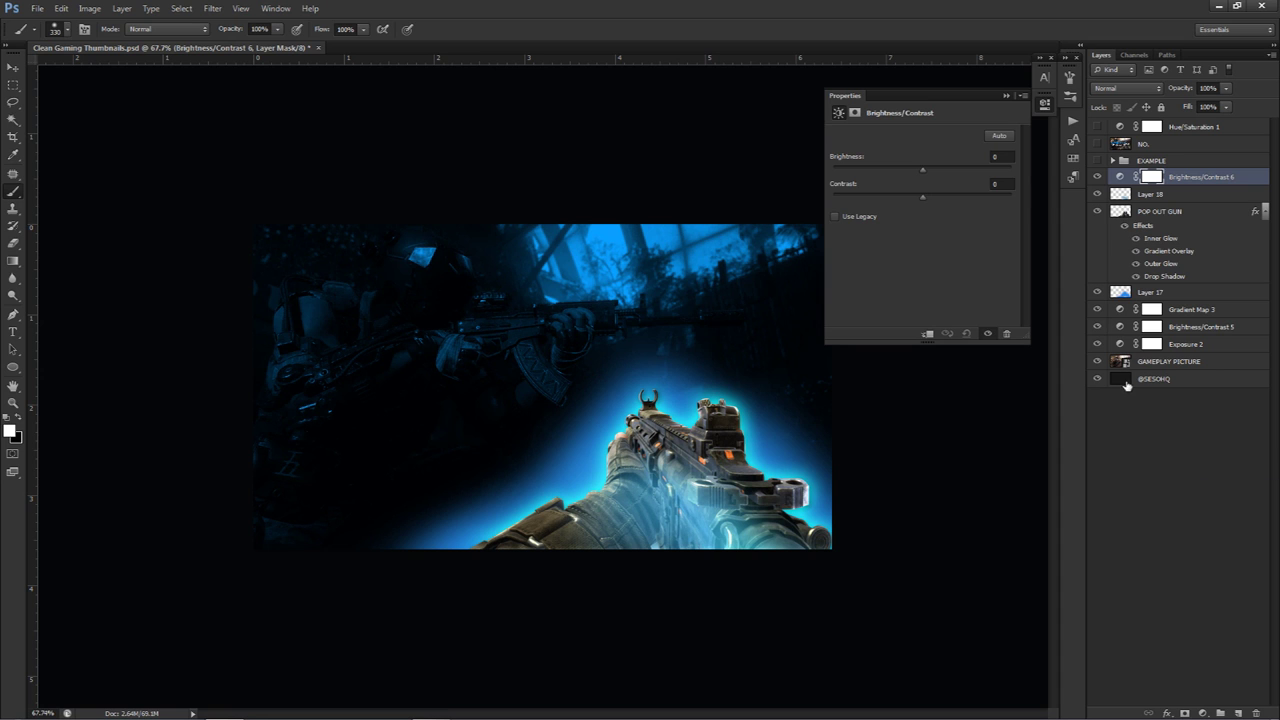
click(900, 170)
click(992, 157)
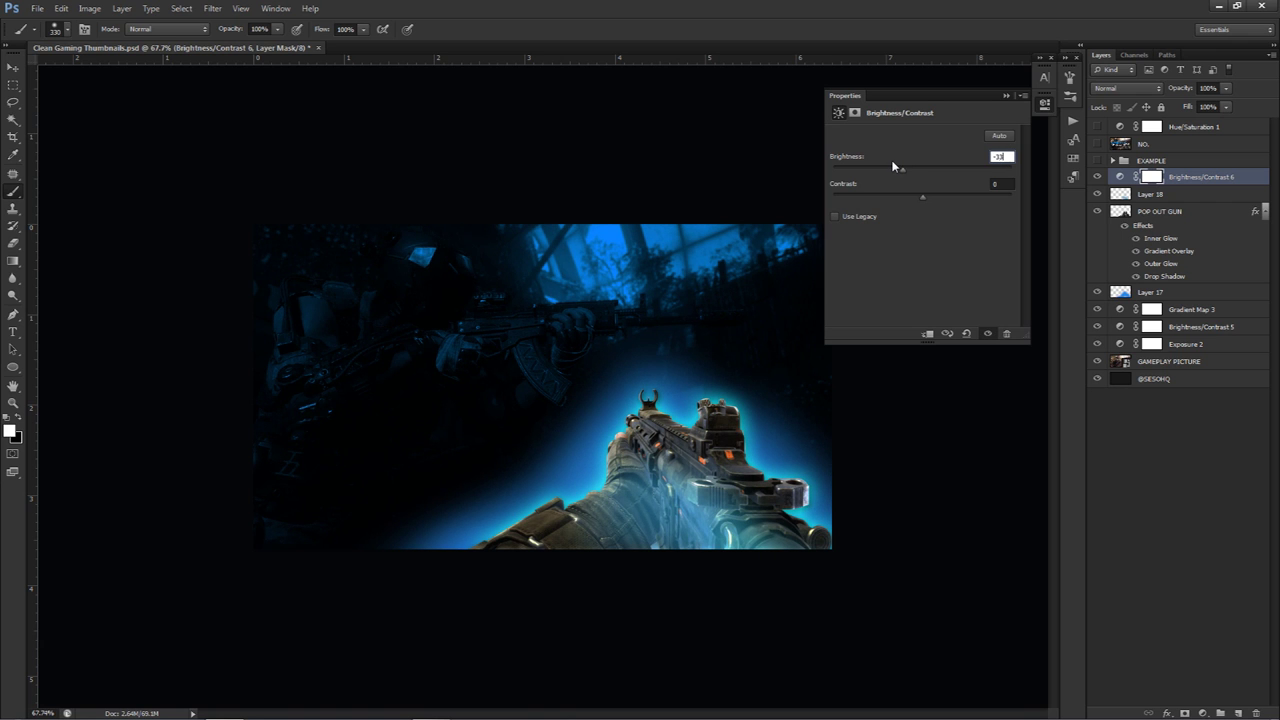
key(BackSpace)
text(-20)
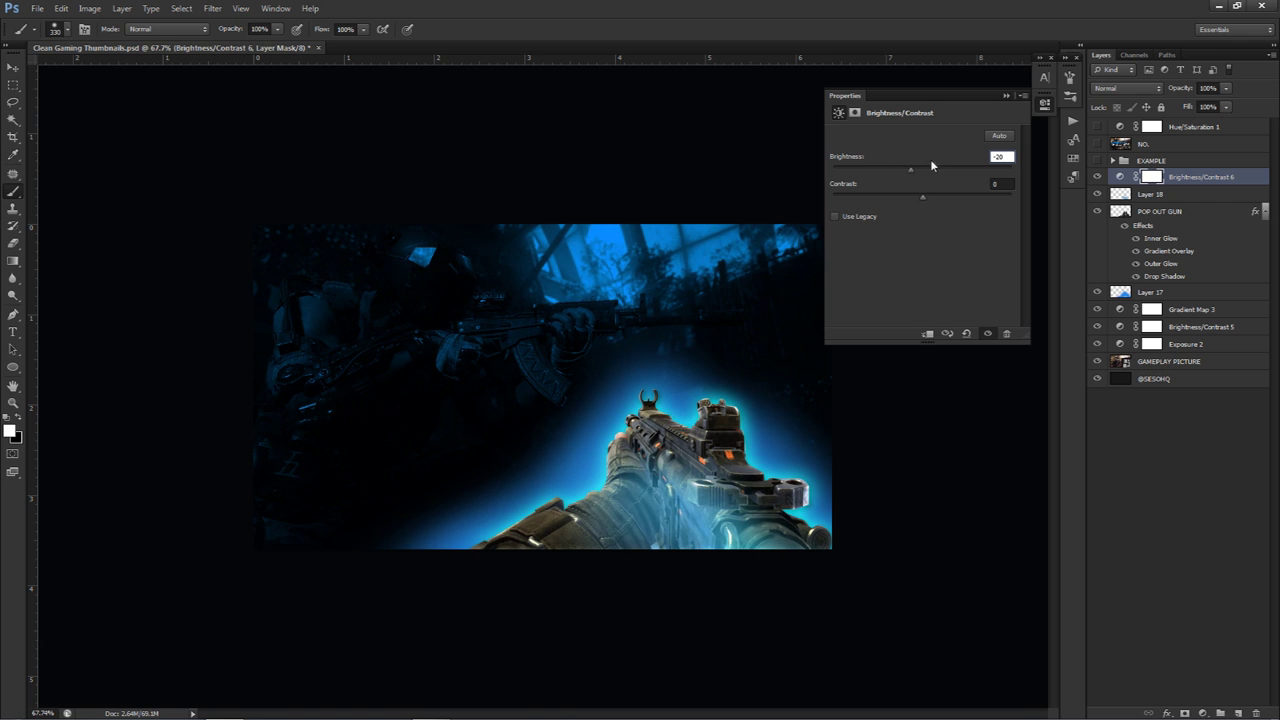
mouse_move(969, 198)
mouse_down()
mouse_move(1011, 198)
mouse_move(988, 203)
mouse_up()
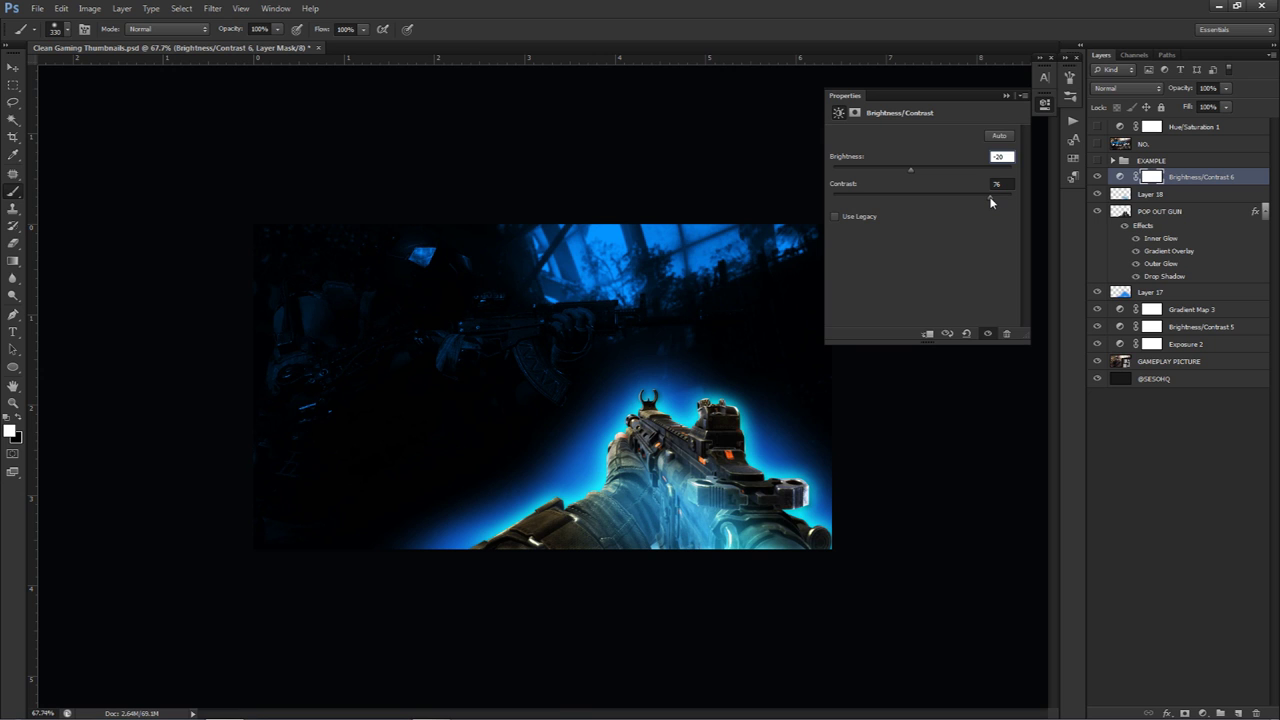
drag(991, 202, 989, 197)
drag(909, 175, 916, 174)
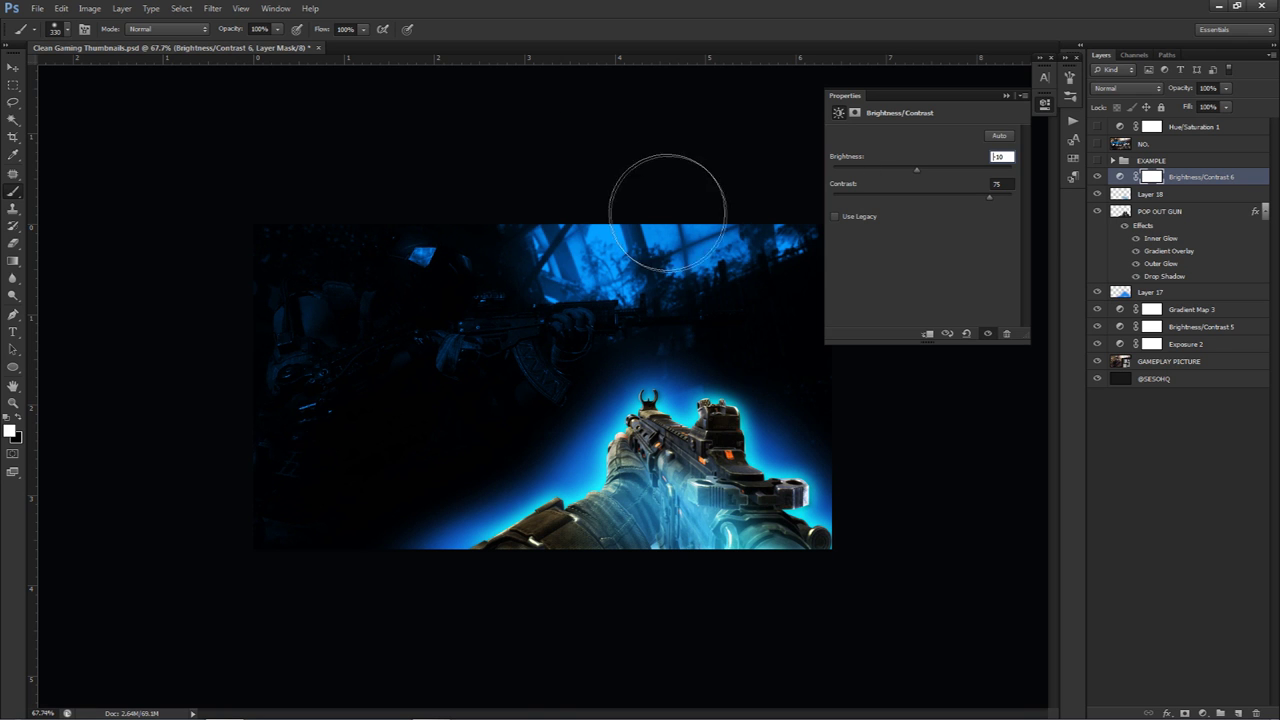
Change the light colour stop of Gradient Map 3 to cyan 0aceff and close its properties
click(1122, 312)
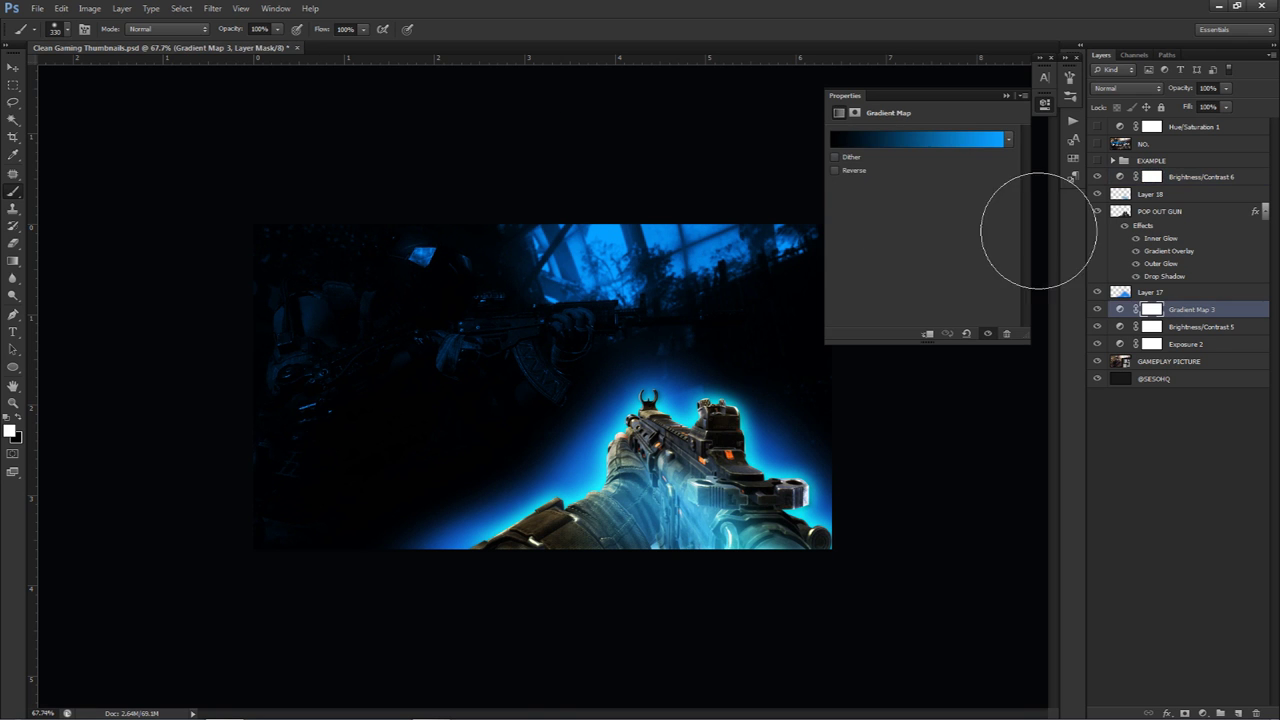
click(920, 137)
double_click(1059, 368)
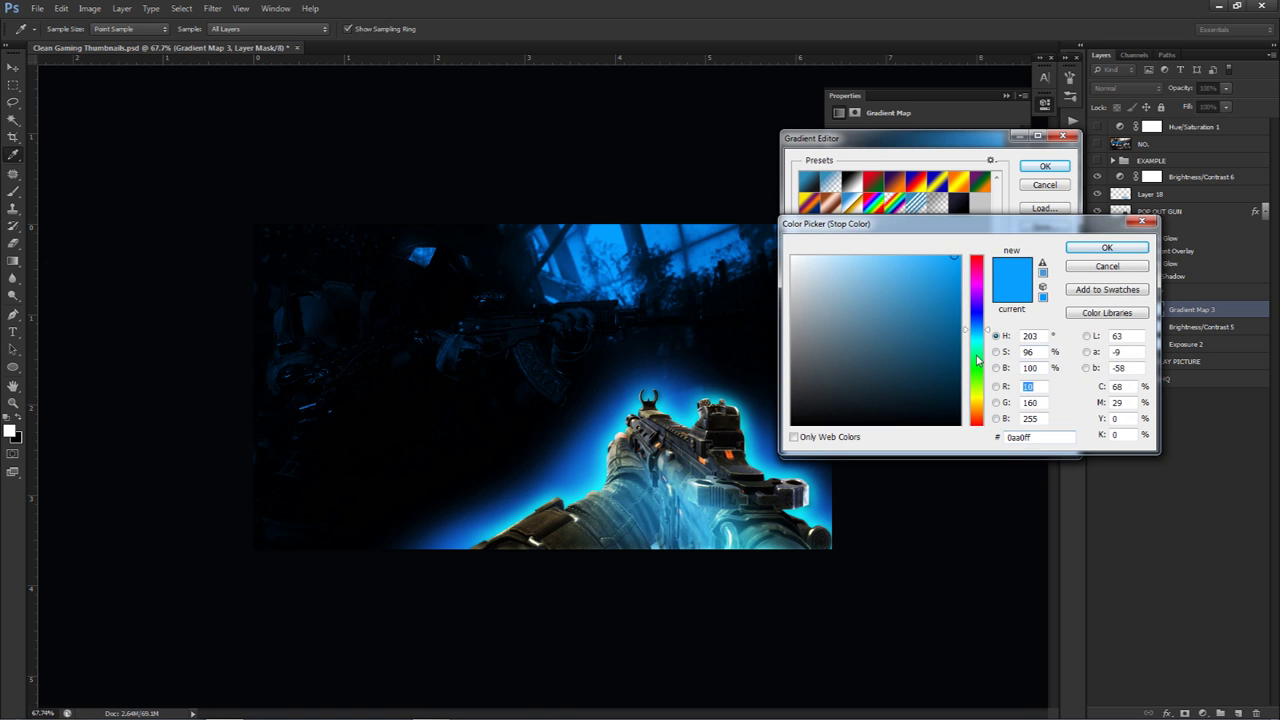
click(979, 343)
drag(979, 343, 980, 340)
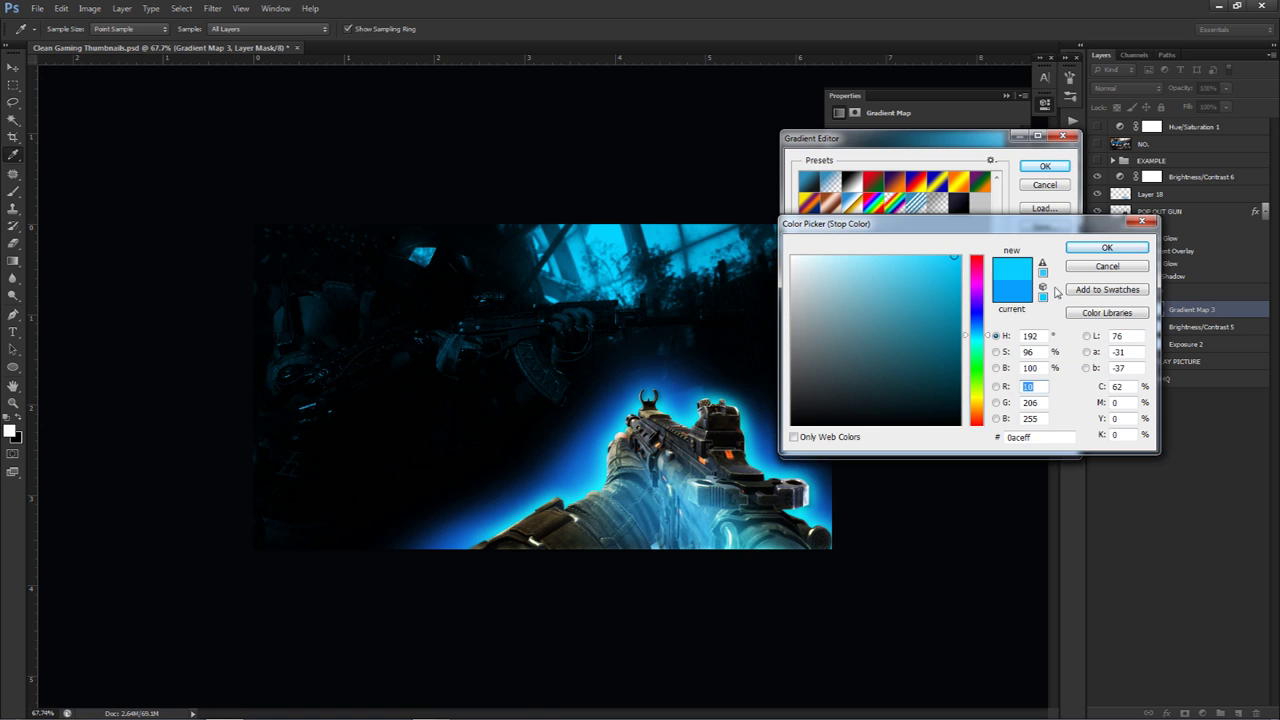
click(1107, 247)
click(1045, 166)
key(v)
click(1043, 103)
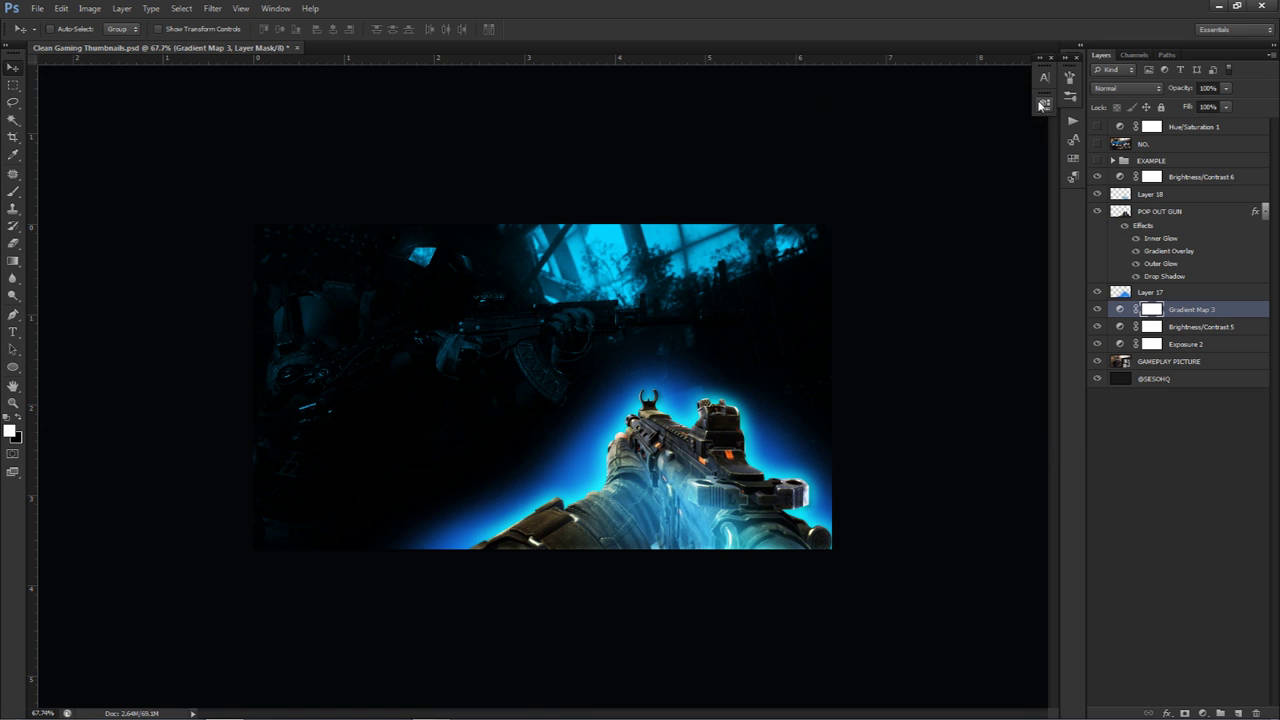
Compare the image without Brightness/Contrast 6, then add a new Brightness/Contrast adjustment clipped to the POP OUT GUN layer
click(1097, 177)
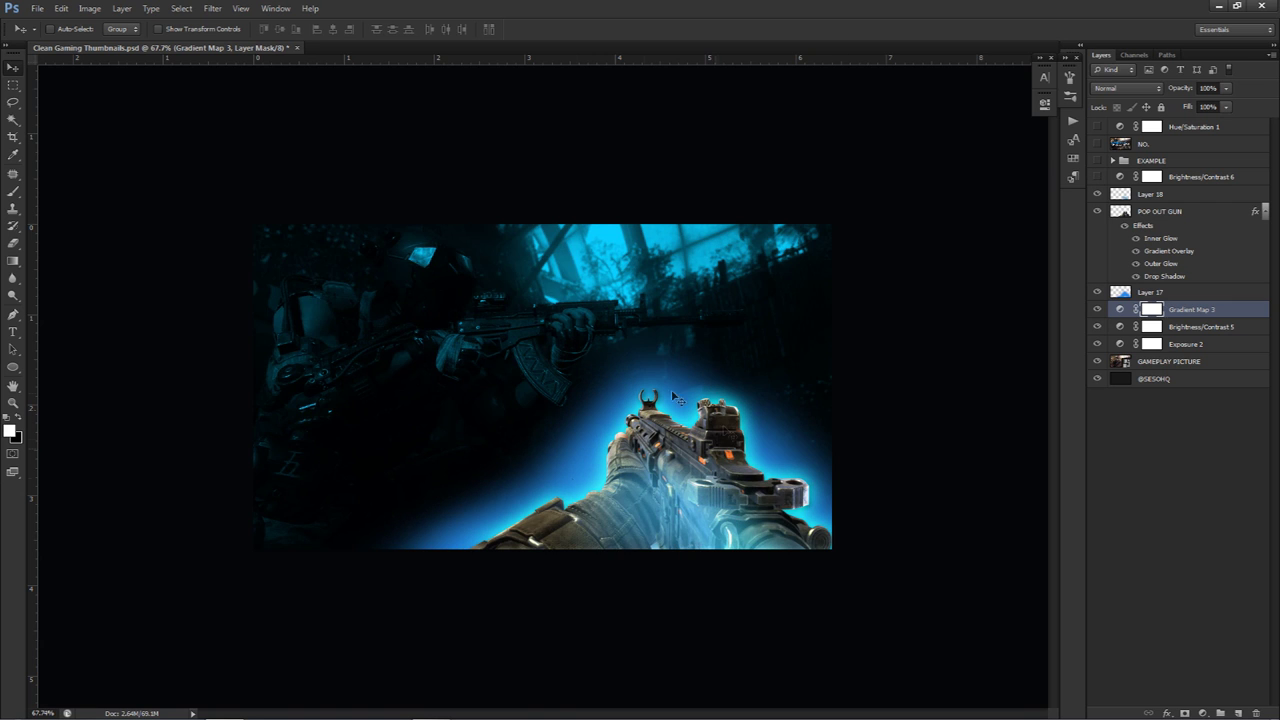
click(1098, 177)
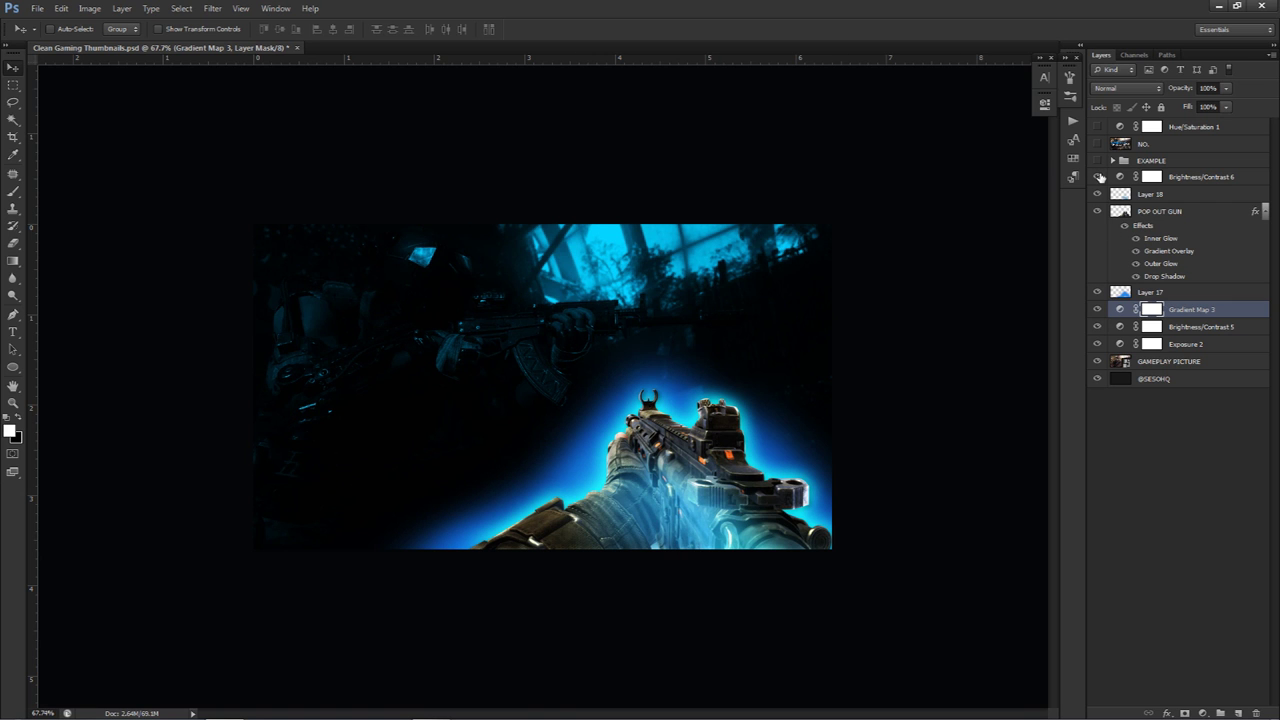
click(1165, 213)
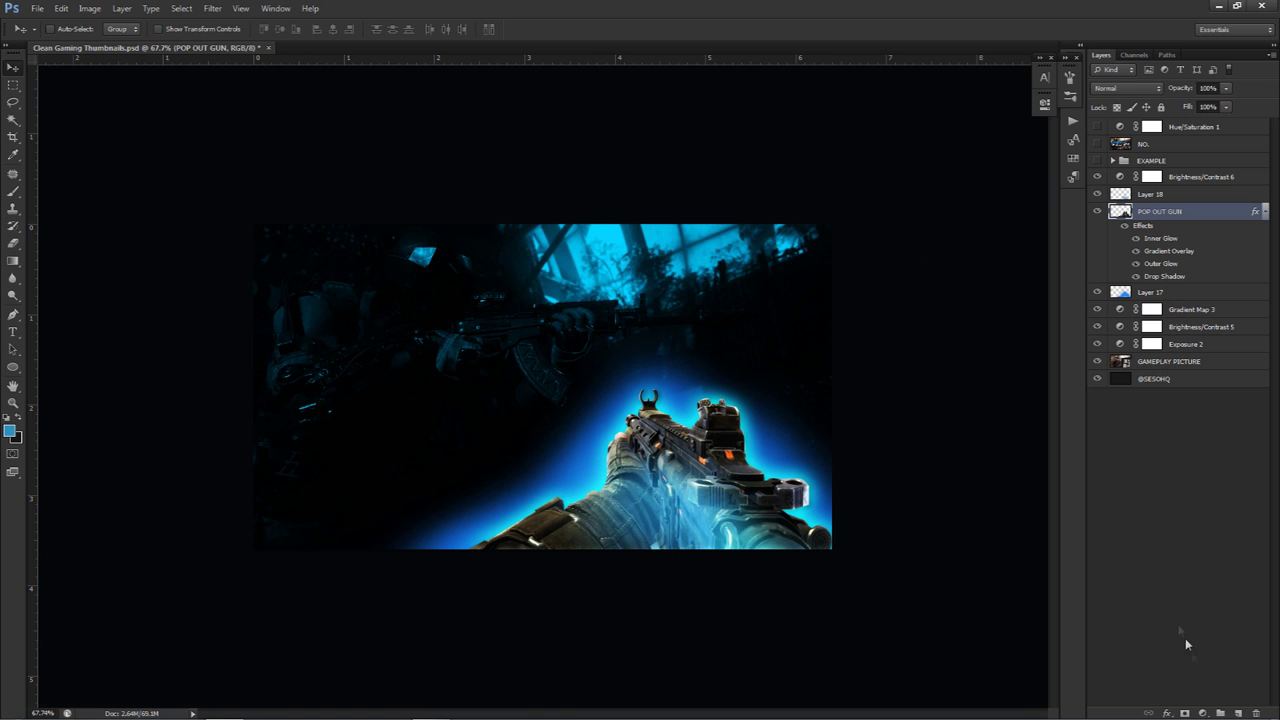
click(1203, 712)
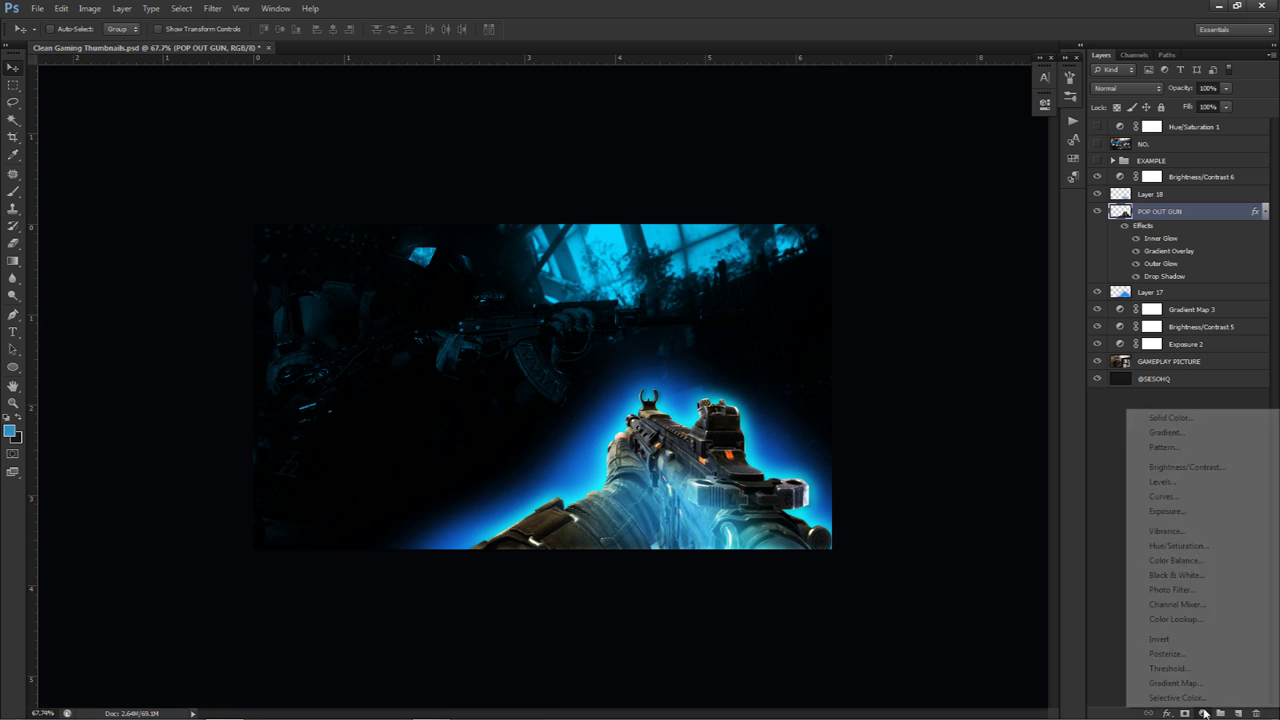
click(1190, 467)
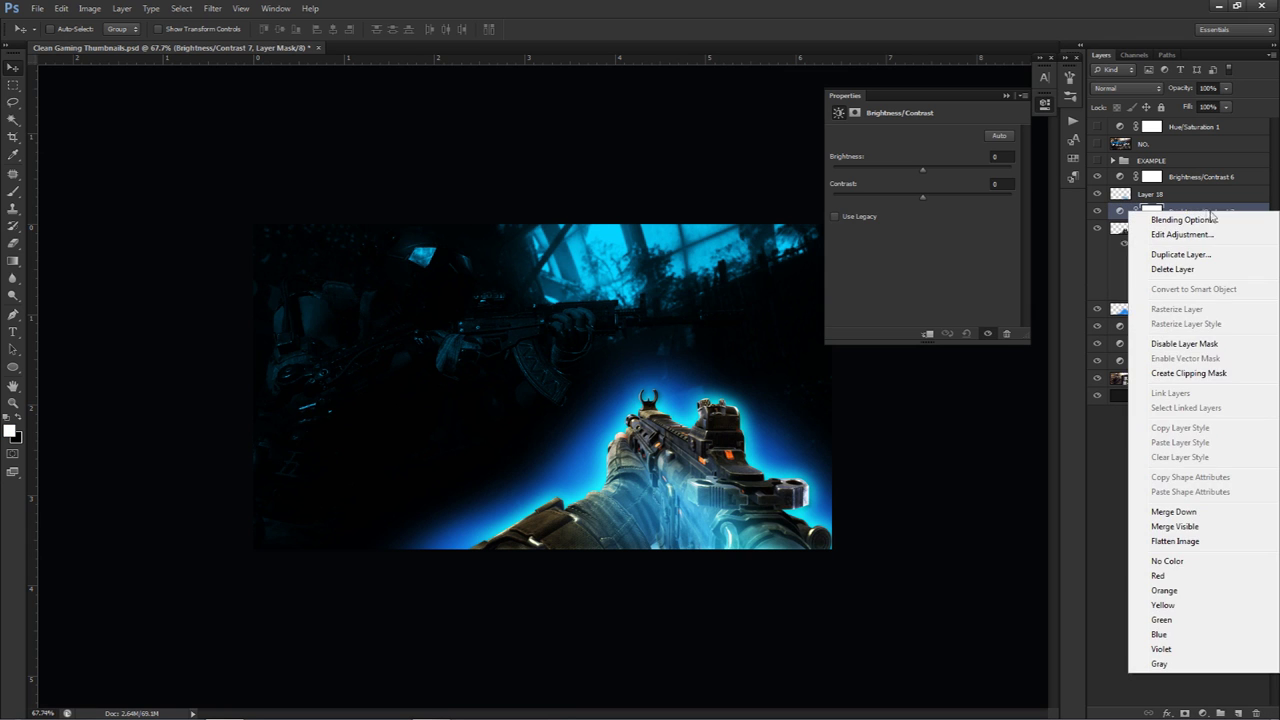
click(1186, 373)
click(1178, 234)
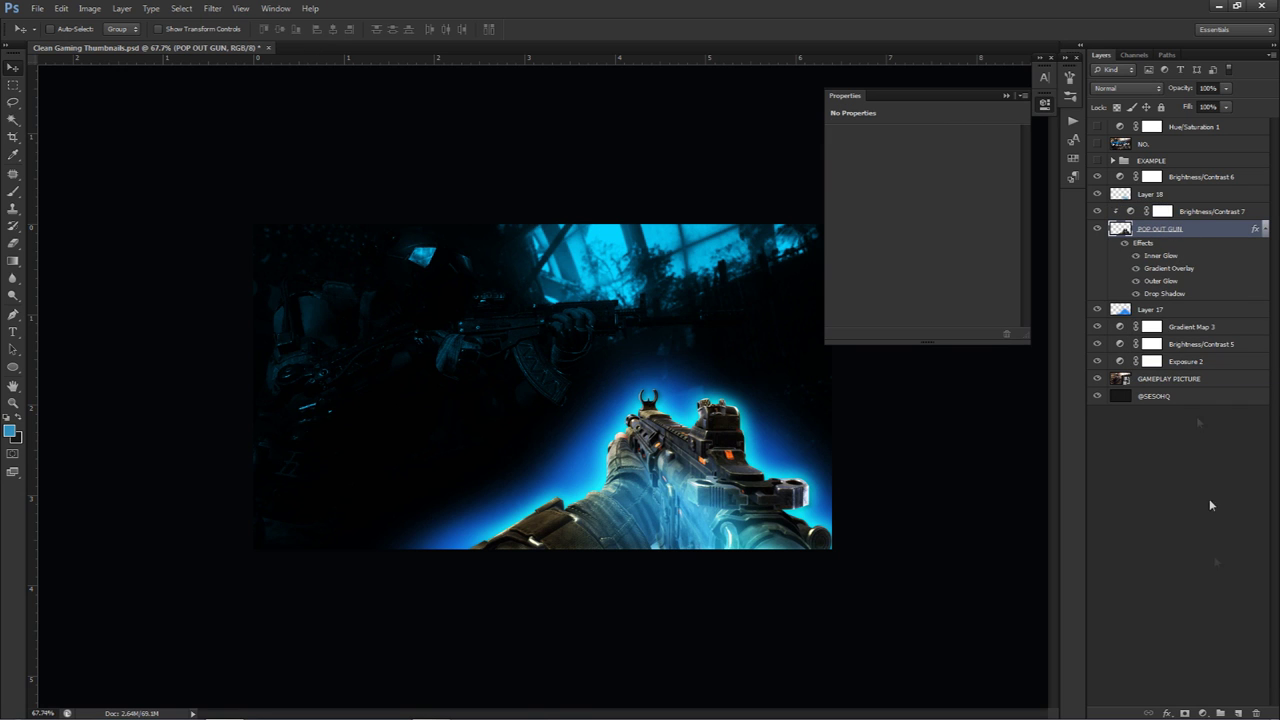
Set the gun's clipped Brightness/Contrast adjustment to Brightness -8 and Contrast 64, and compare the gun with and without it
click(1199, 212)
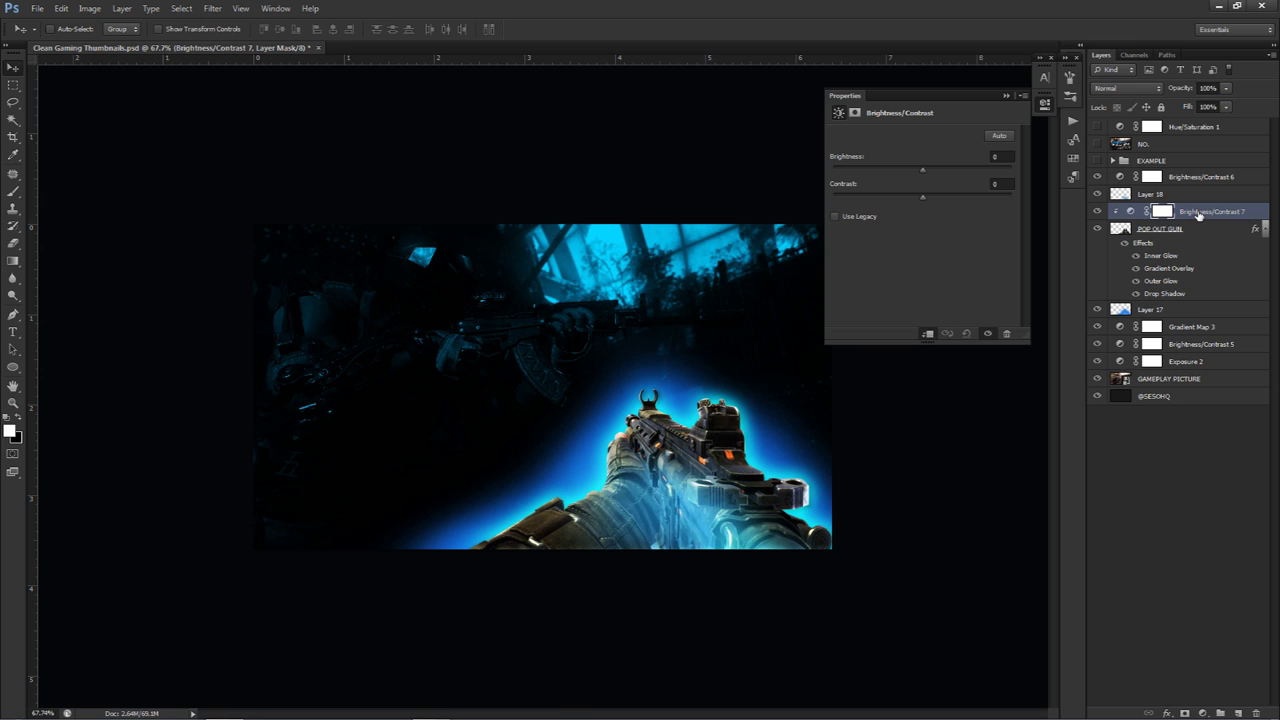
click(1177, 229)
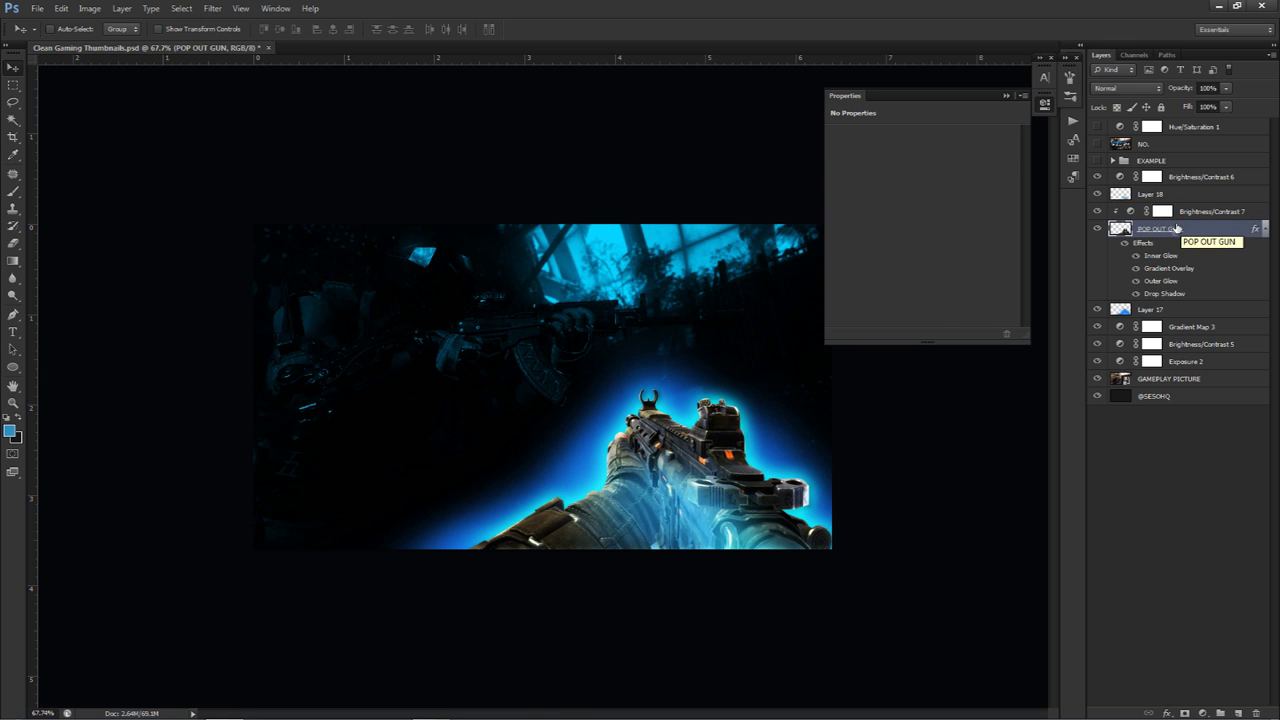
click(1195, 212)
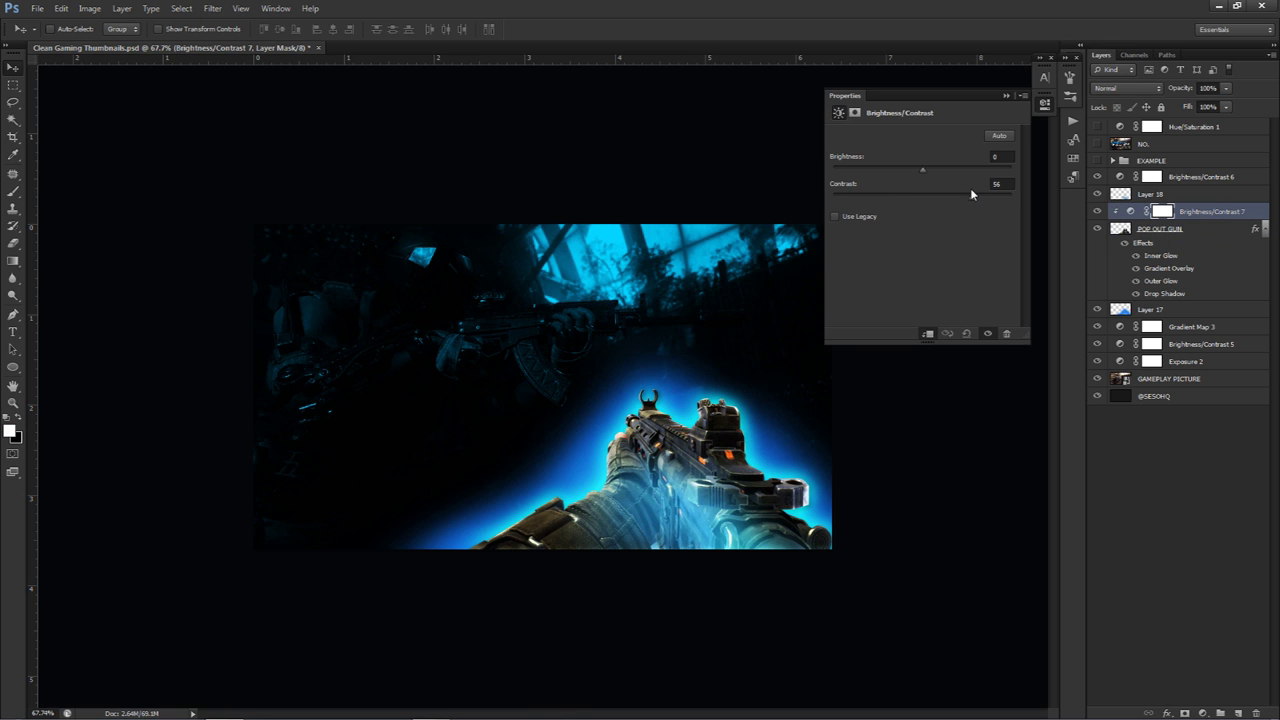
mouse_move(926, 167)
mouse_down()
mouse_move(910, 170)
mouse_move(920, 173)
mouse_up()
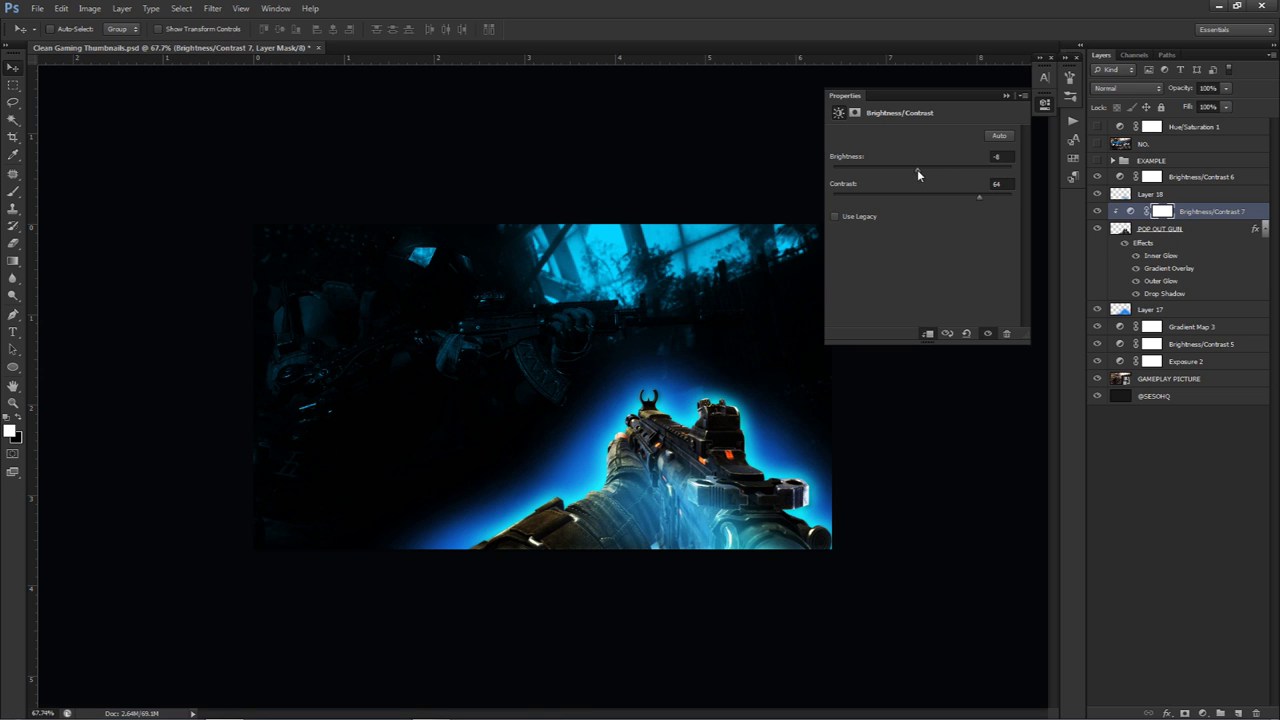
click(1096, 212)
click(1096, 212)
Add a Gradient Map clipped directly above the POP OUT GUN layer, using the Black, White gradient
click(1195, 233)
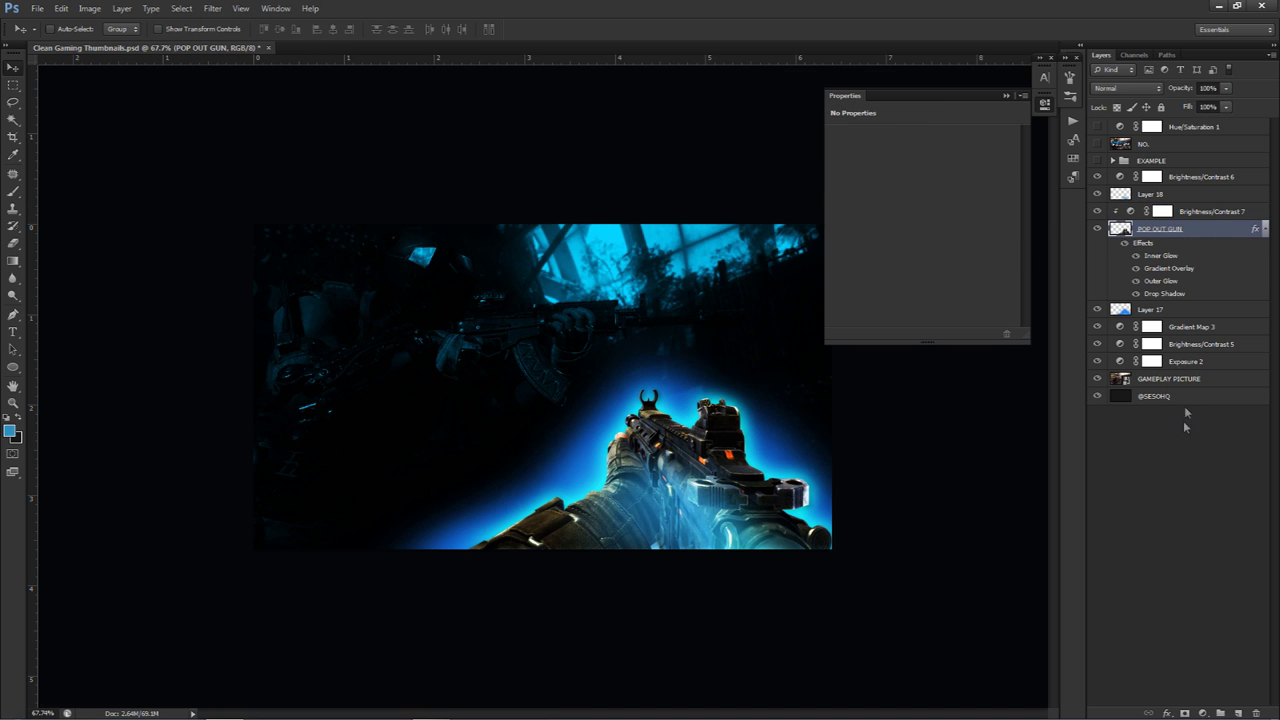
click(1204, 713)
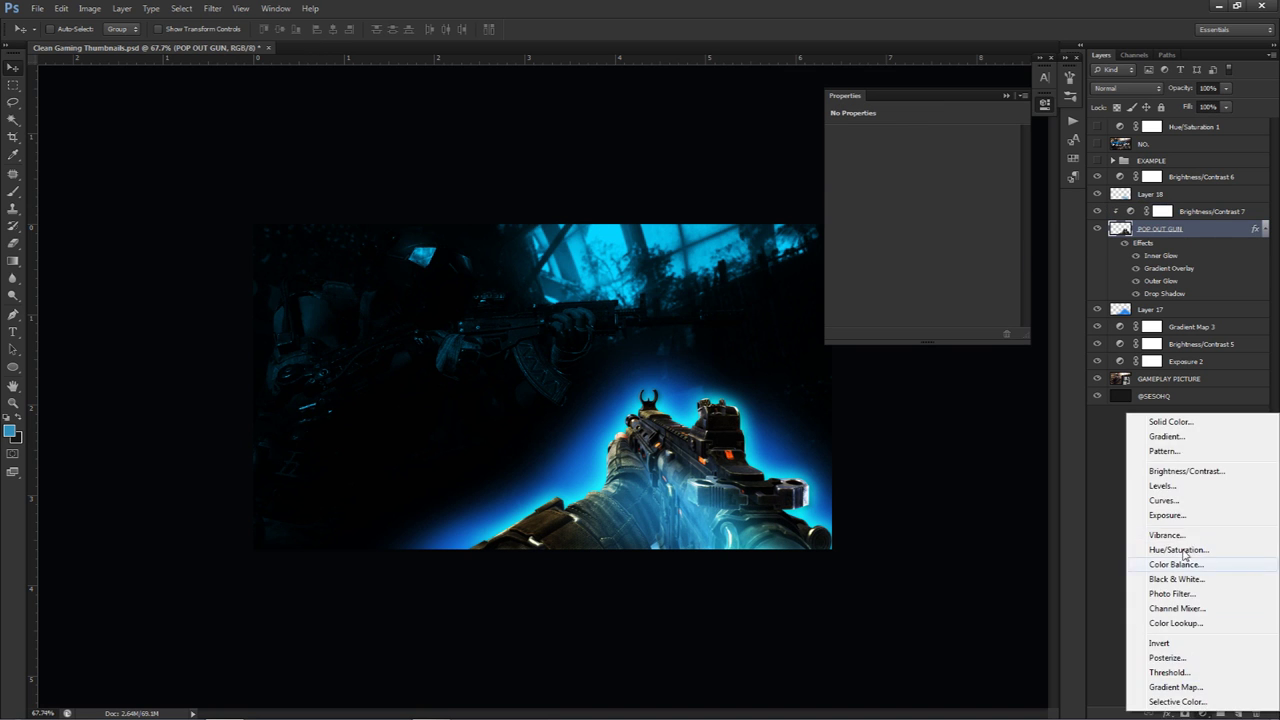
click(1172, 686)
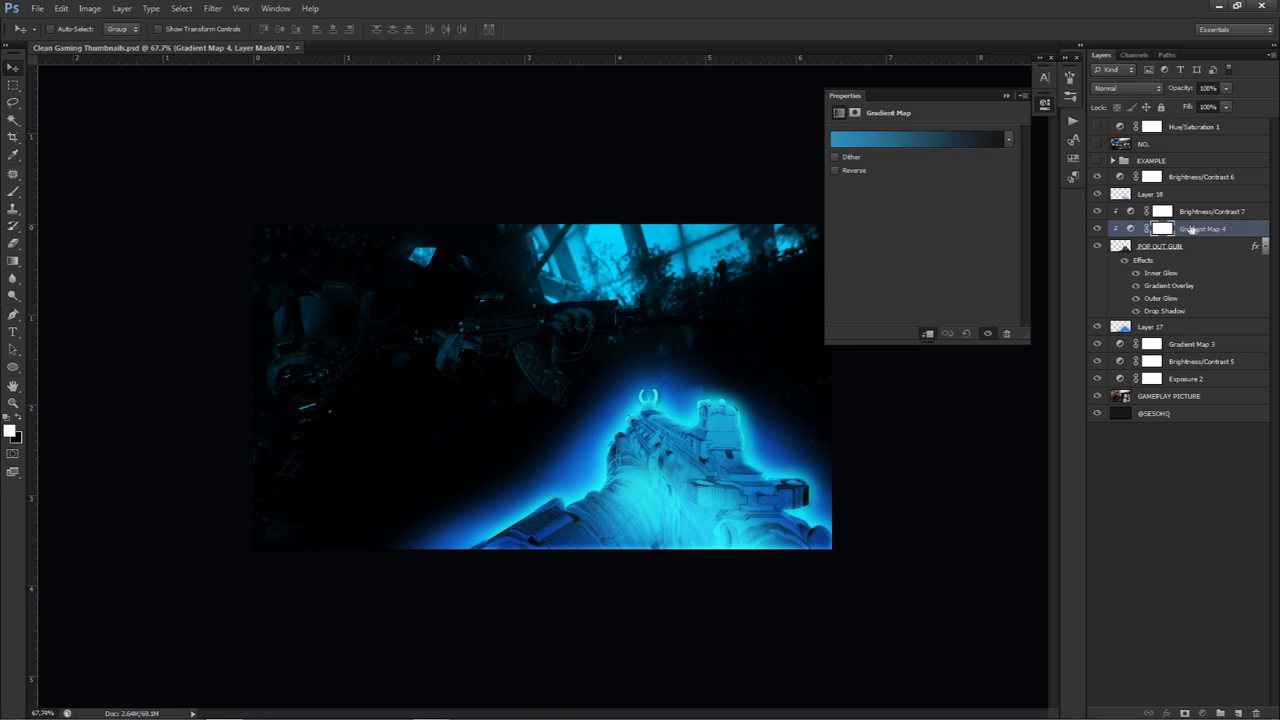
click(950, 141)
click(851, 182)
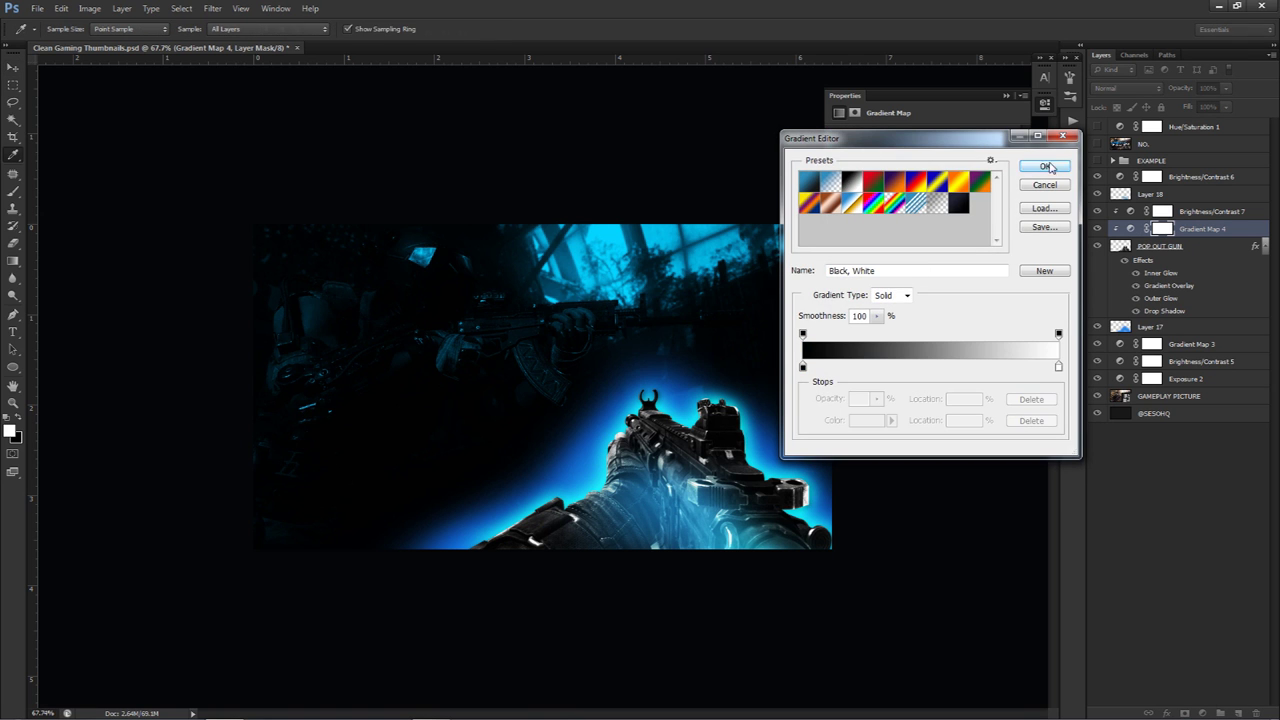
click(1045, 166)
Lower the clipped Gradient Map's opacity to 45%, comparing the gun with and without it, and close its properties
drag(1202, 106, 1192, 106)
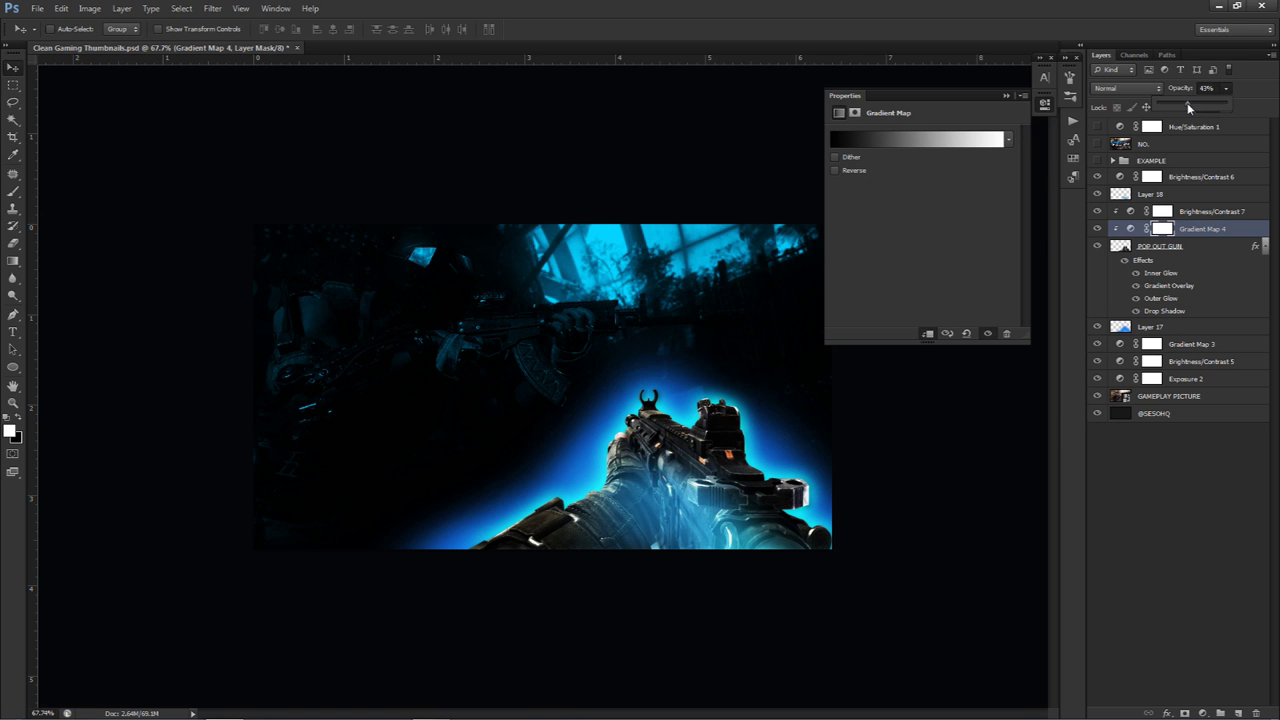
click(1096, 229)
click(1096, 229)
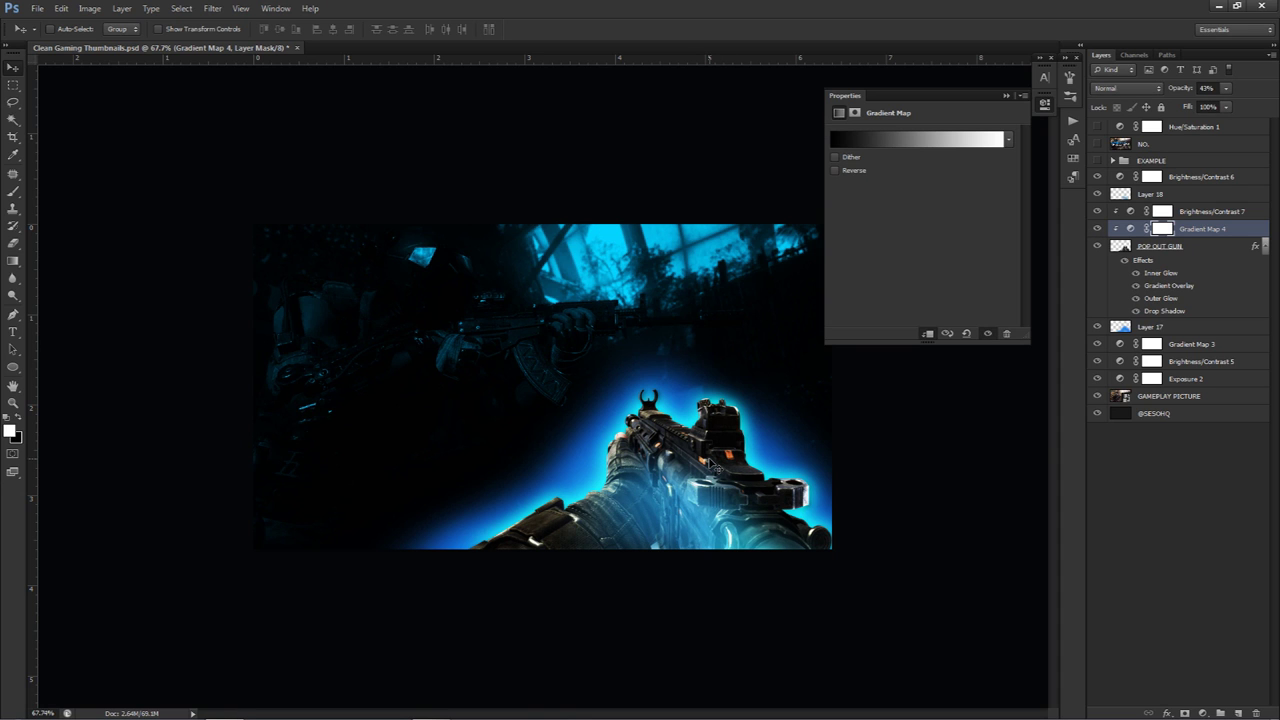
click(1206, 88)
click(1046, 106)
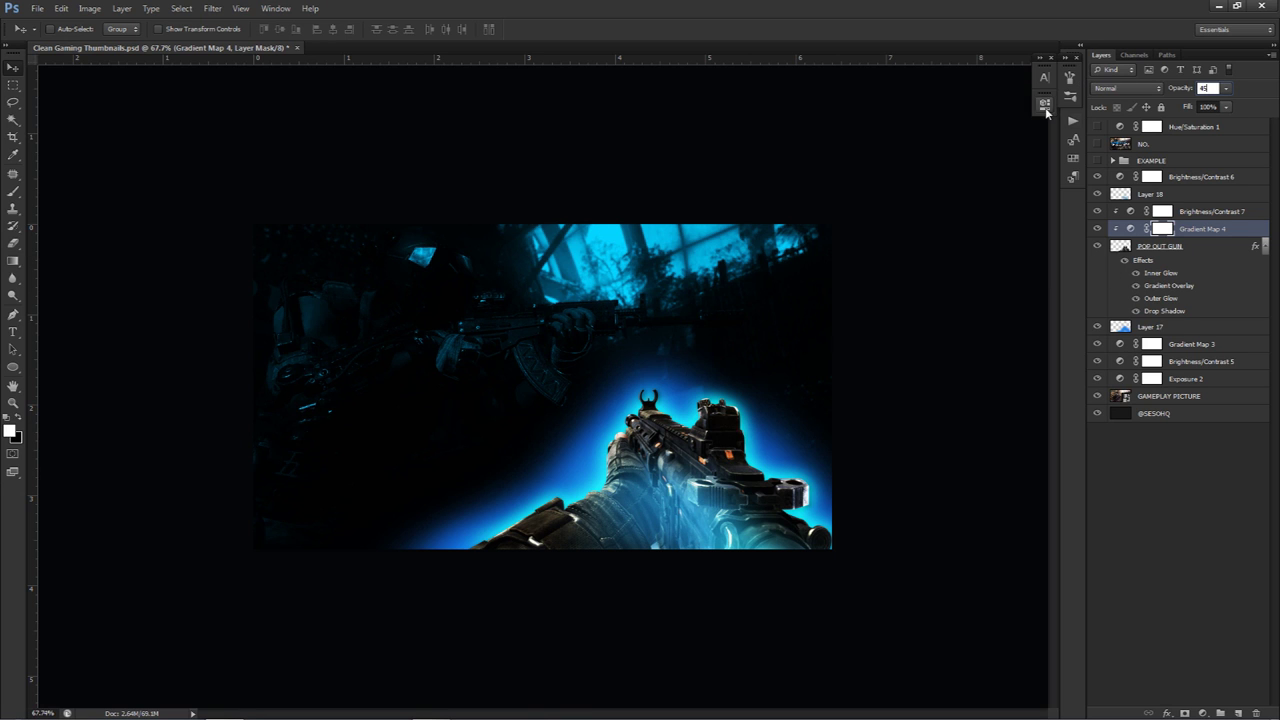
click(1200, 230)
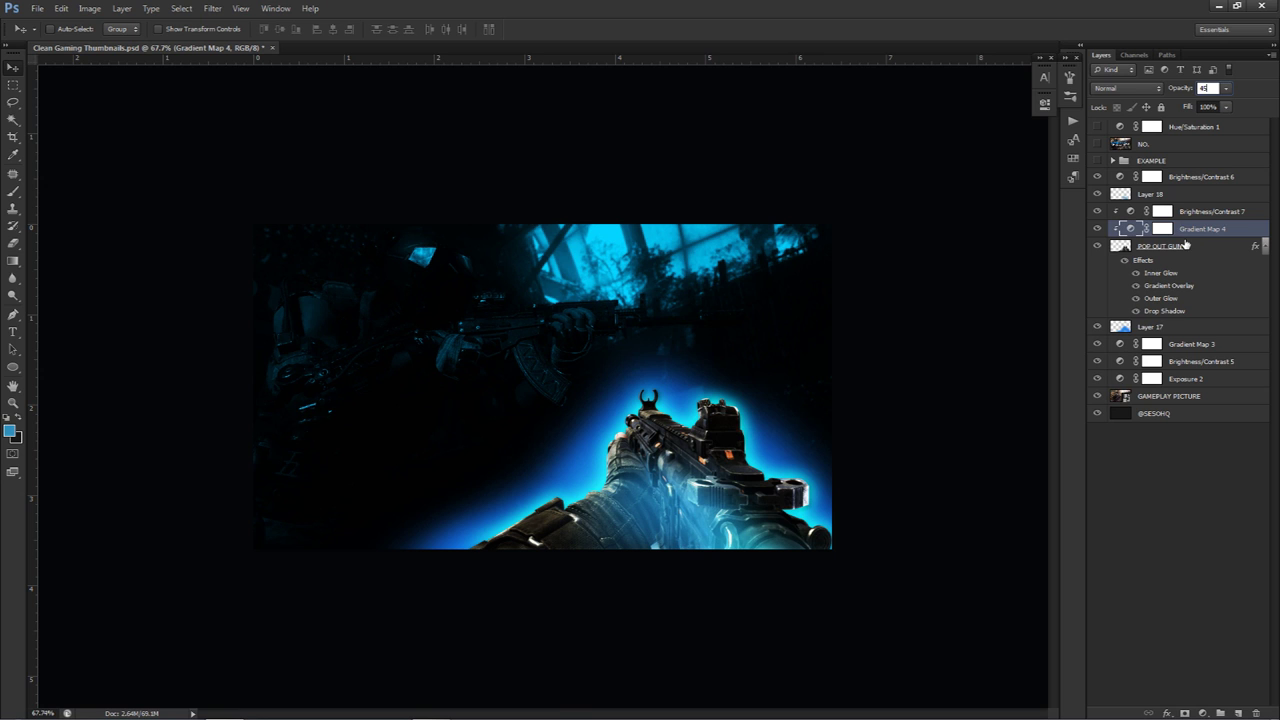
Delete the hidden NO. and Hue/Saturation 1 layers above the EXAMPLE group
click(1193, 181)
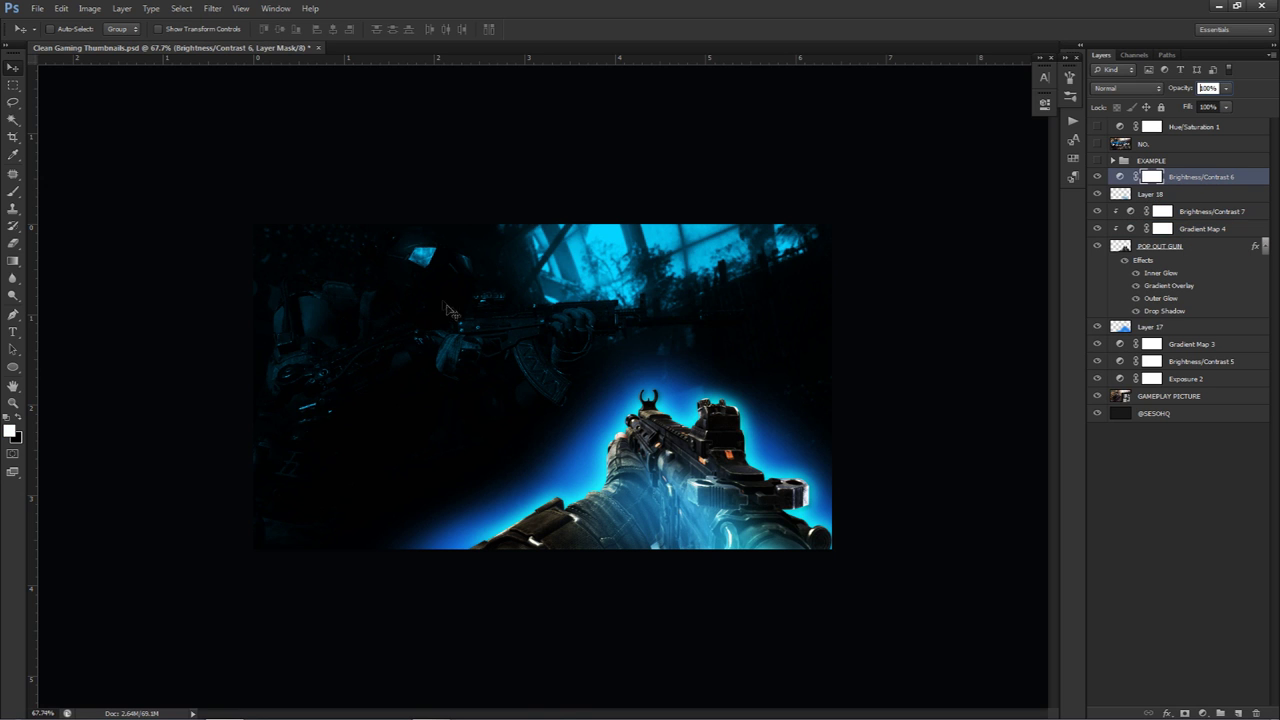
click(1169, 146)
key(Delete)
key(Delete)
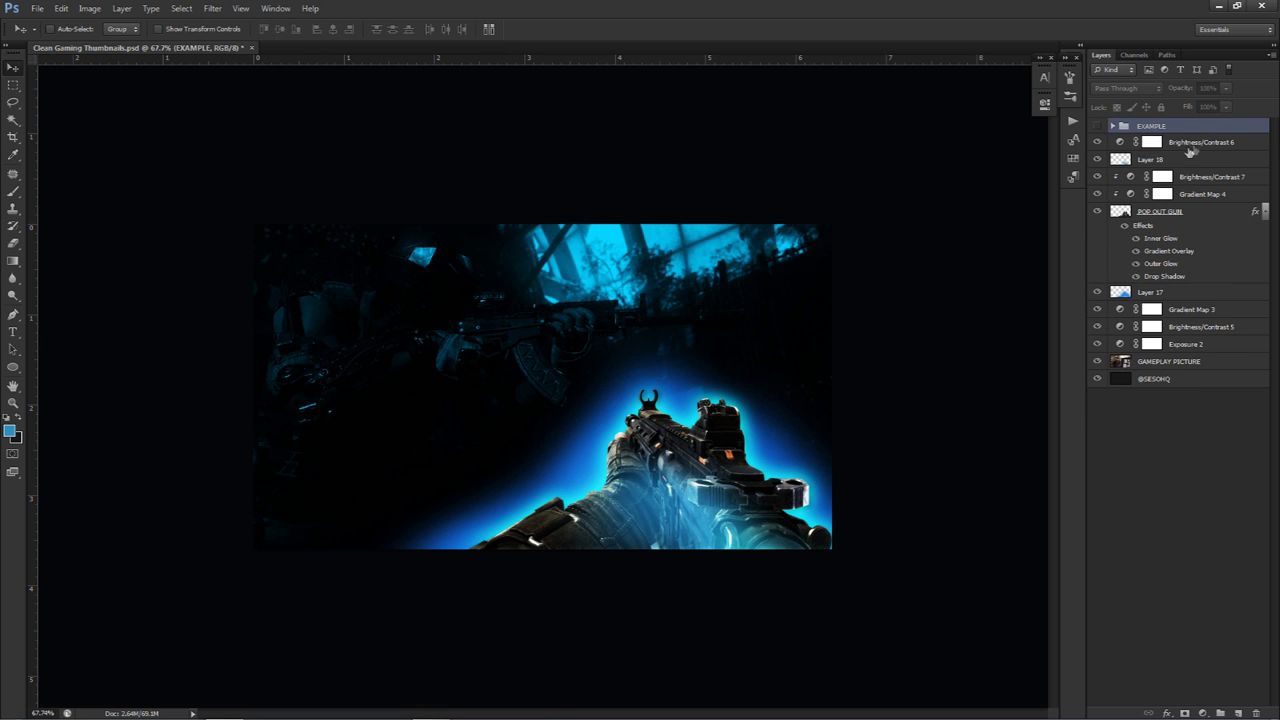
Add the text TITLE on a new layer above Brightness/Contrast 6 and colour it white ffffff
click(1190, 148)
key(t)
click(449, 350)
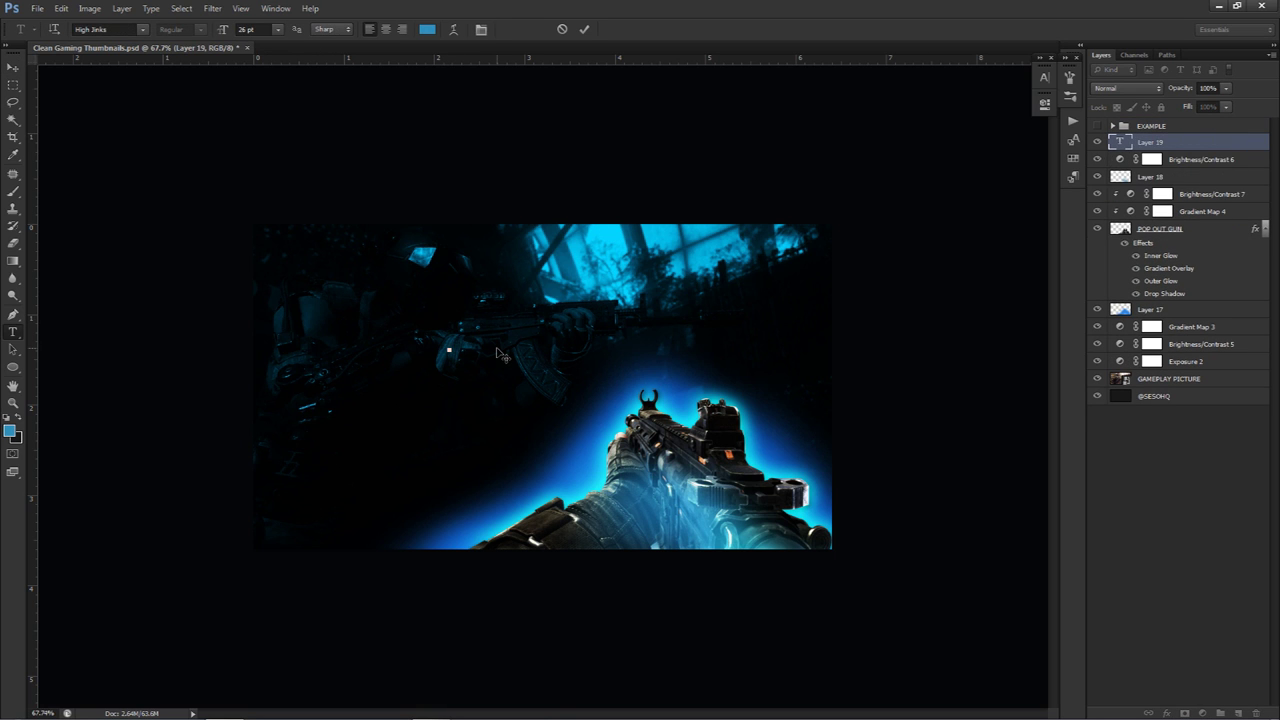
text(TITLE)
key(ctrl+a)
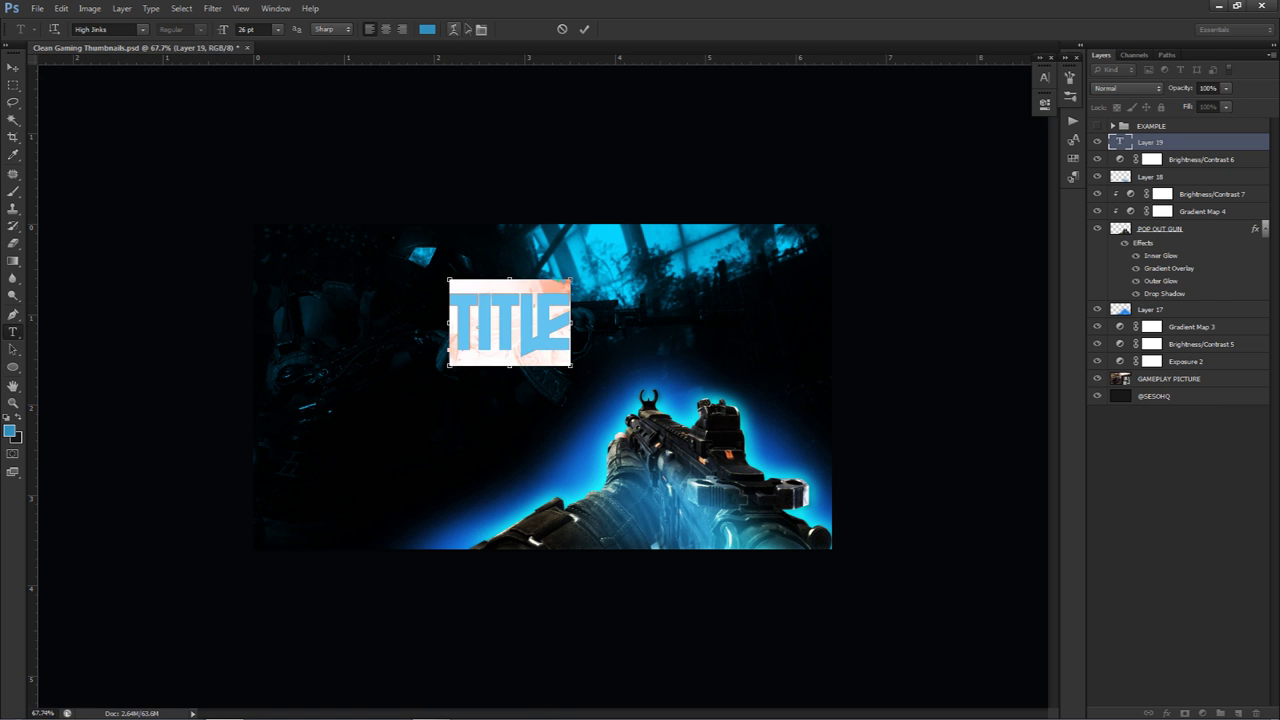
click(427, 29)
text(ffffff)
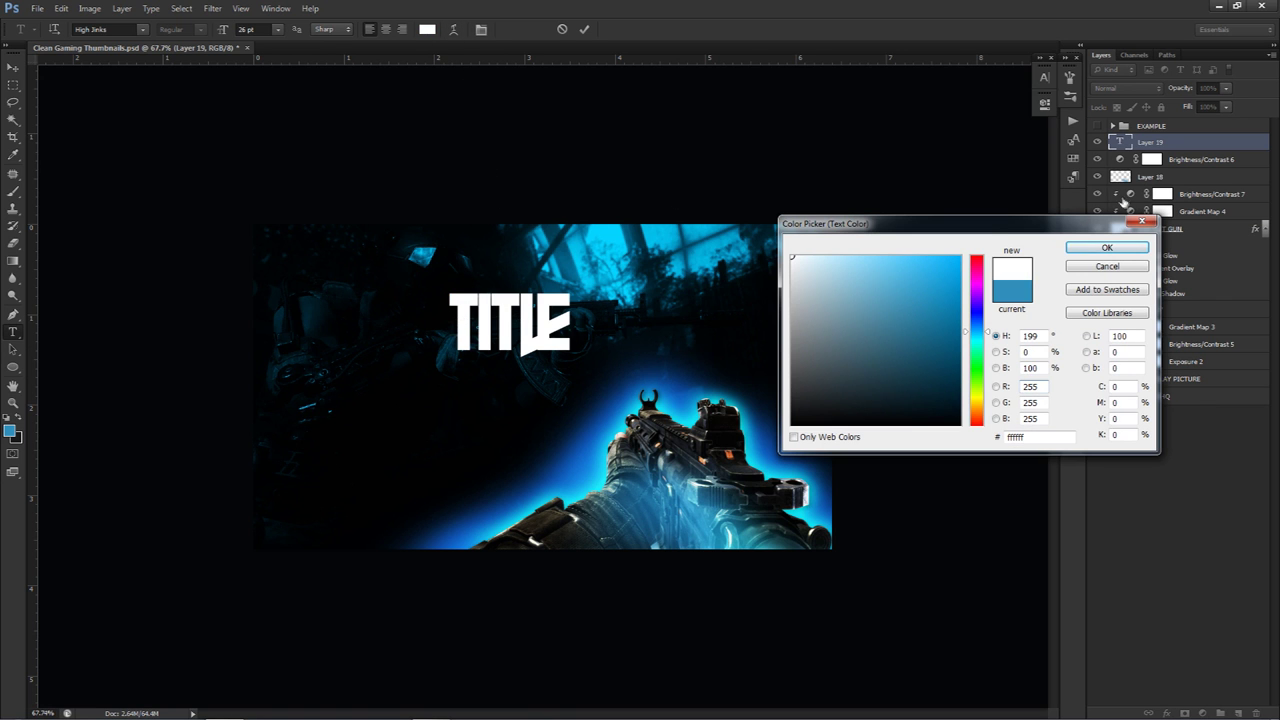
click(1107, 247)
Set the TITLE text's font to Kenyan Coffee and move the text left over the dark soldier
click(117, 30)
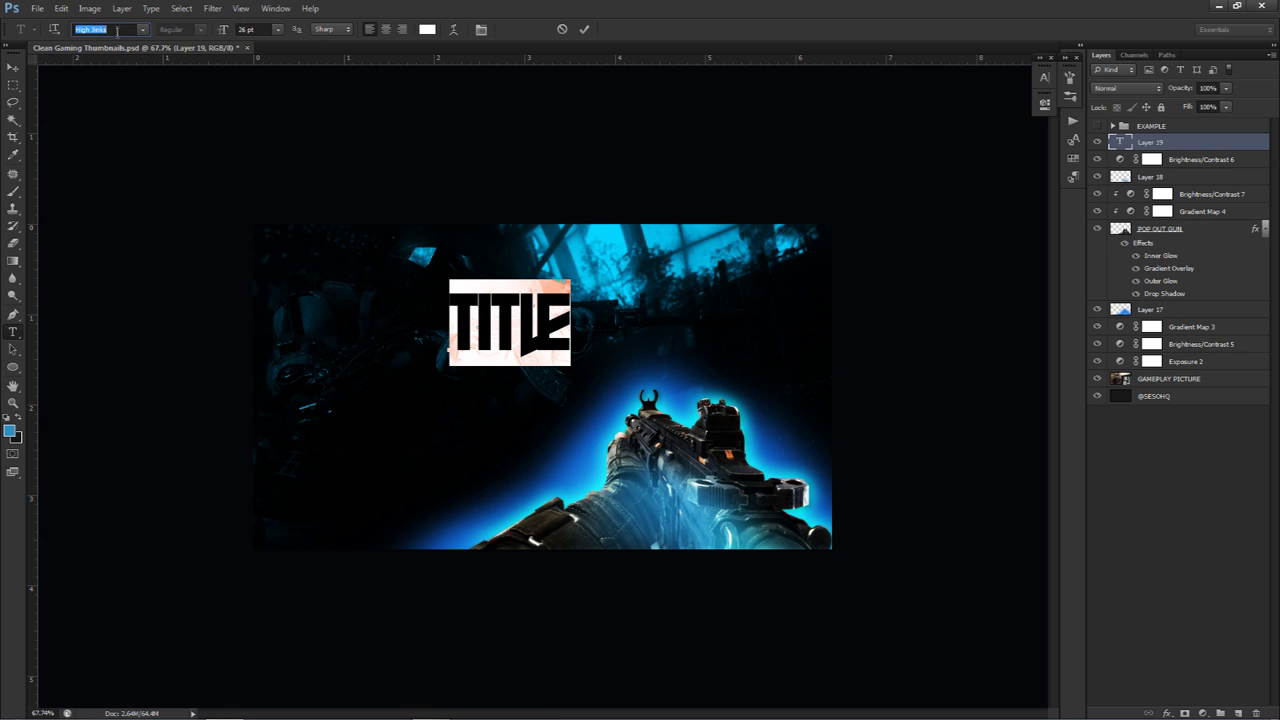
text(Kenyan Coffee)
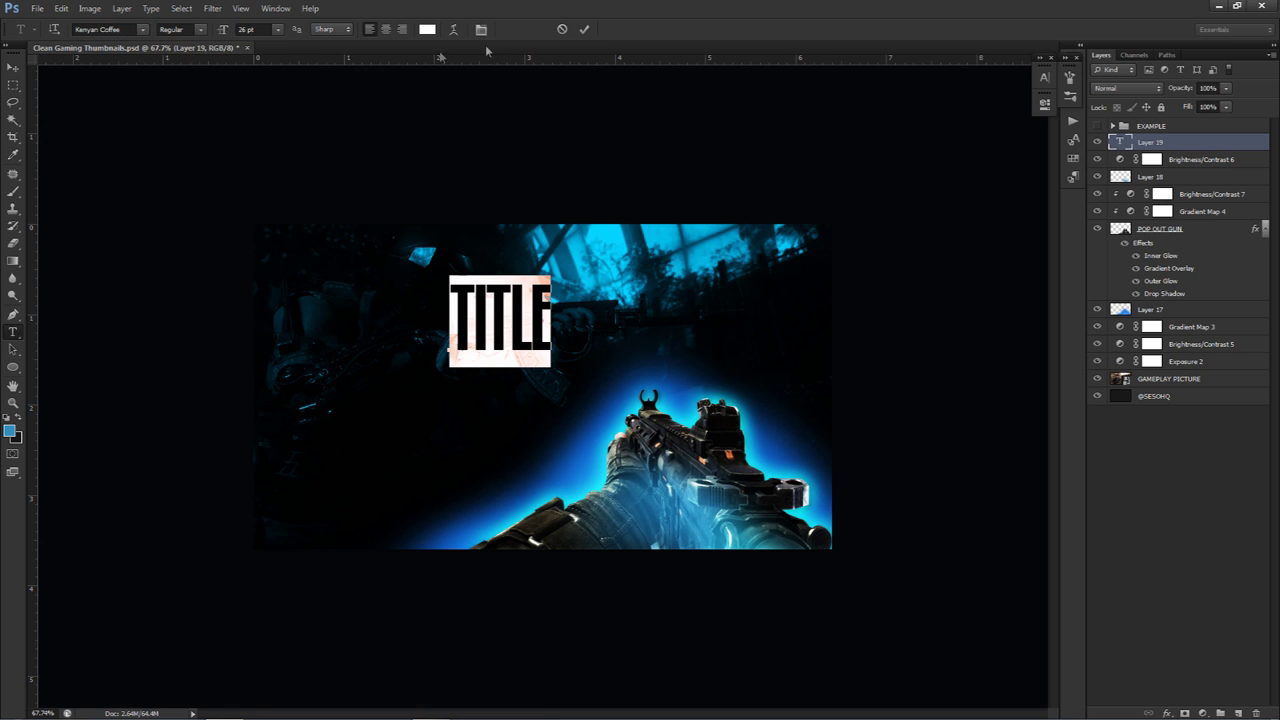
click(583, 29)
key(v)
drag(557, 318, 497, 310)
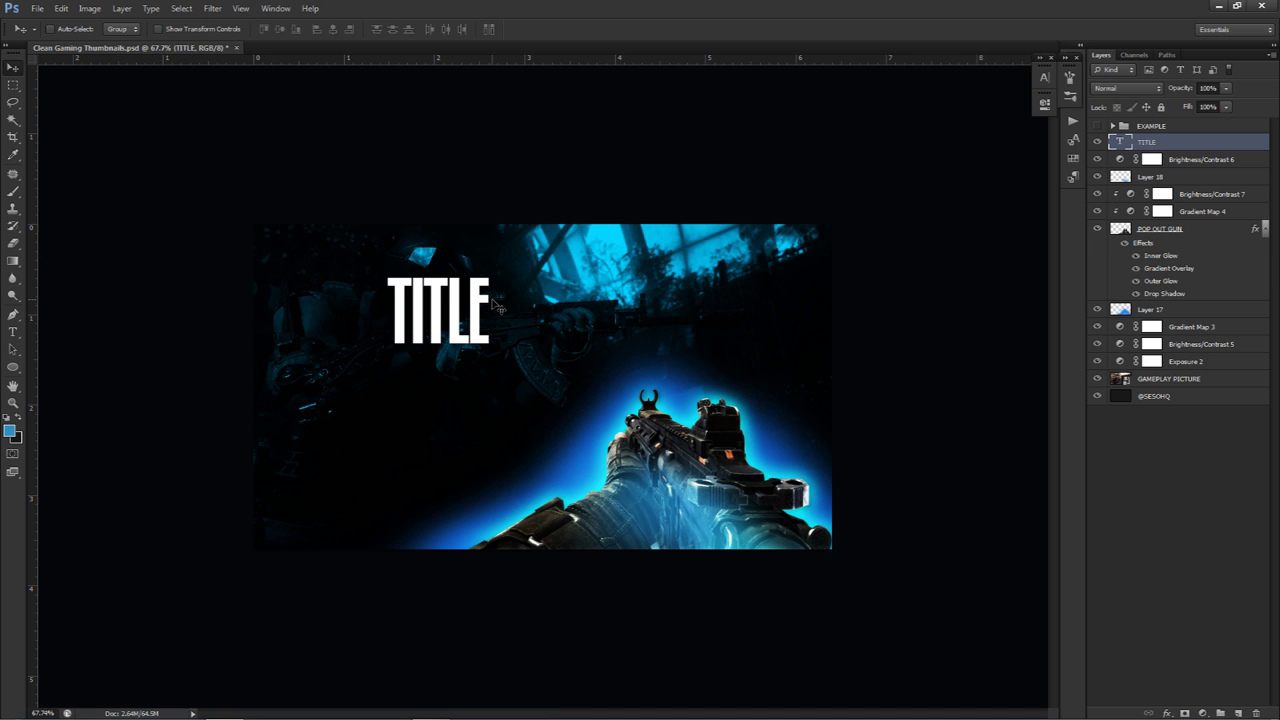
Change the TITLE text's font to Montroc
click(1043, 78)
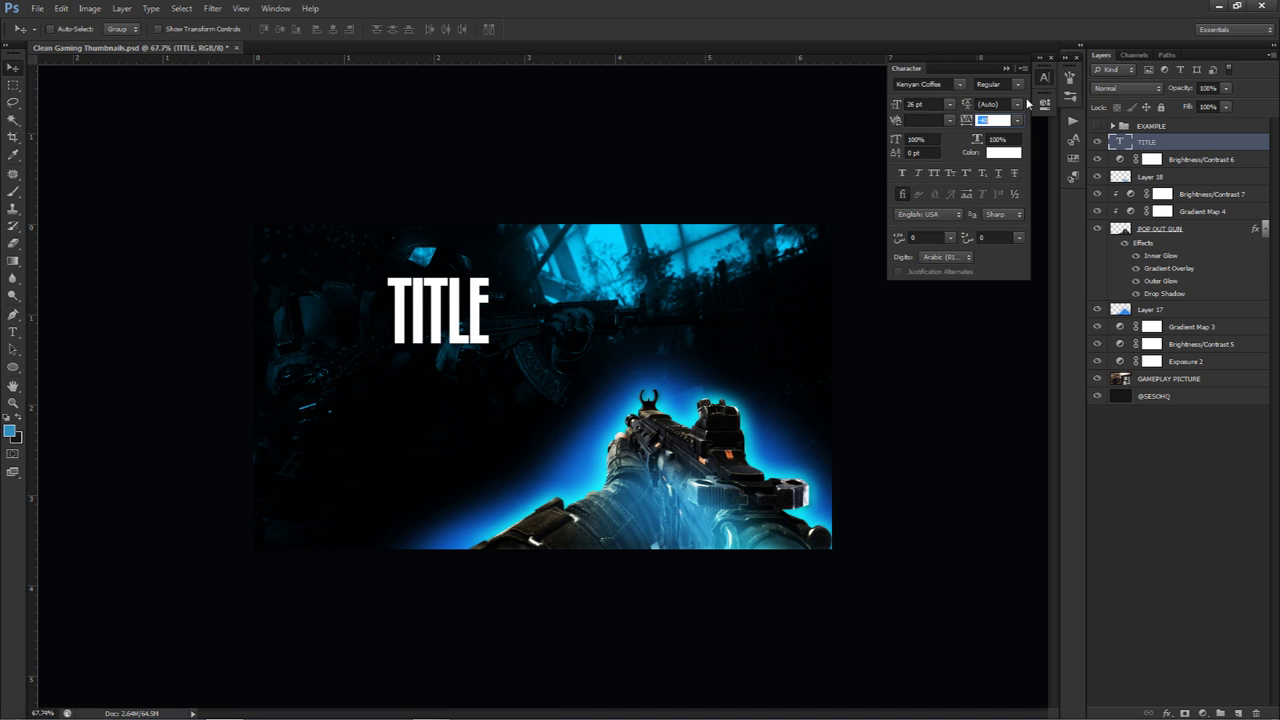
click(961, 84)
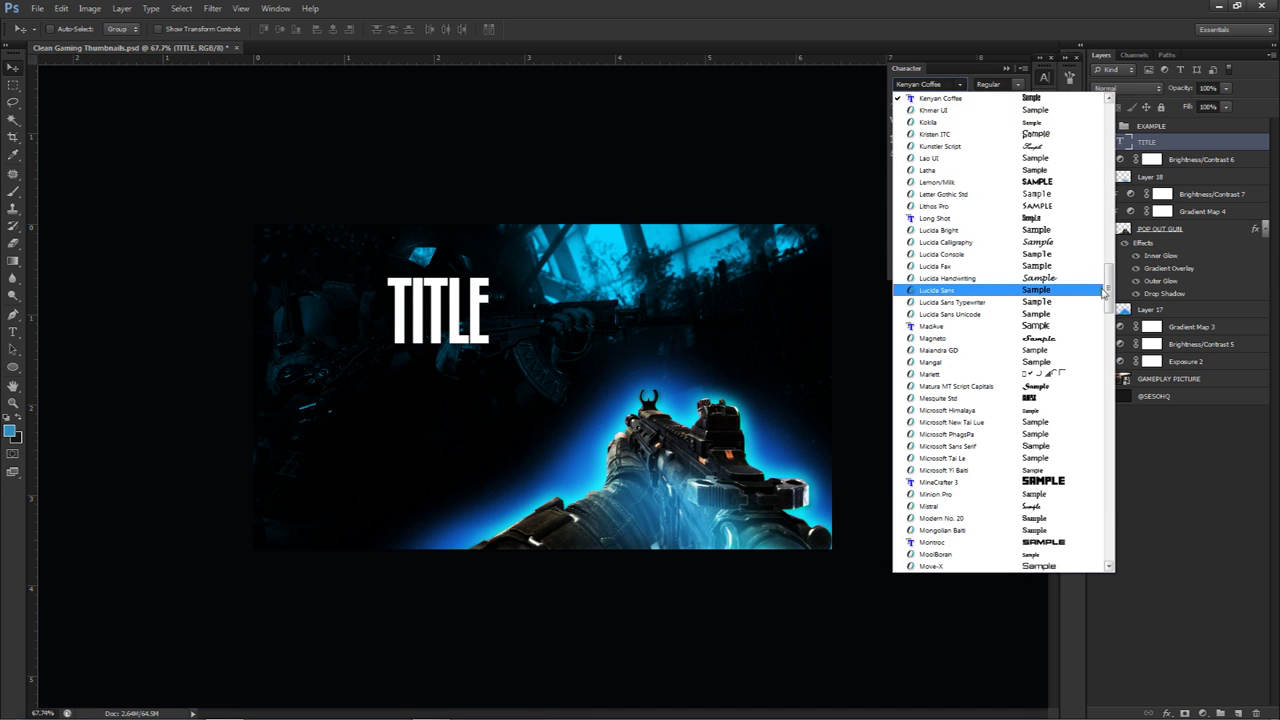
click(949, 84)
text(Mont)
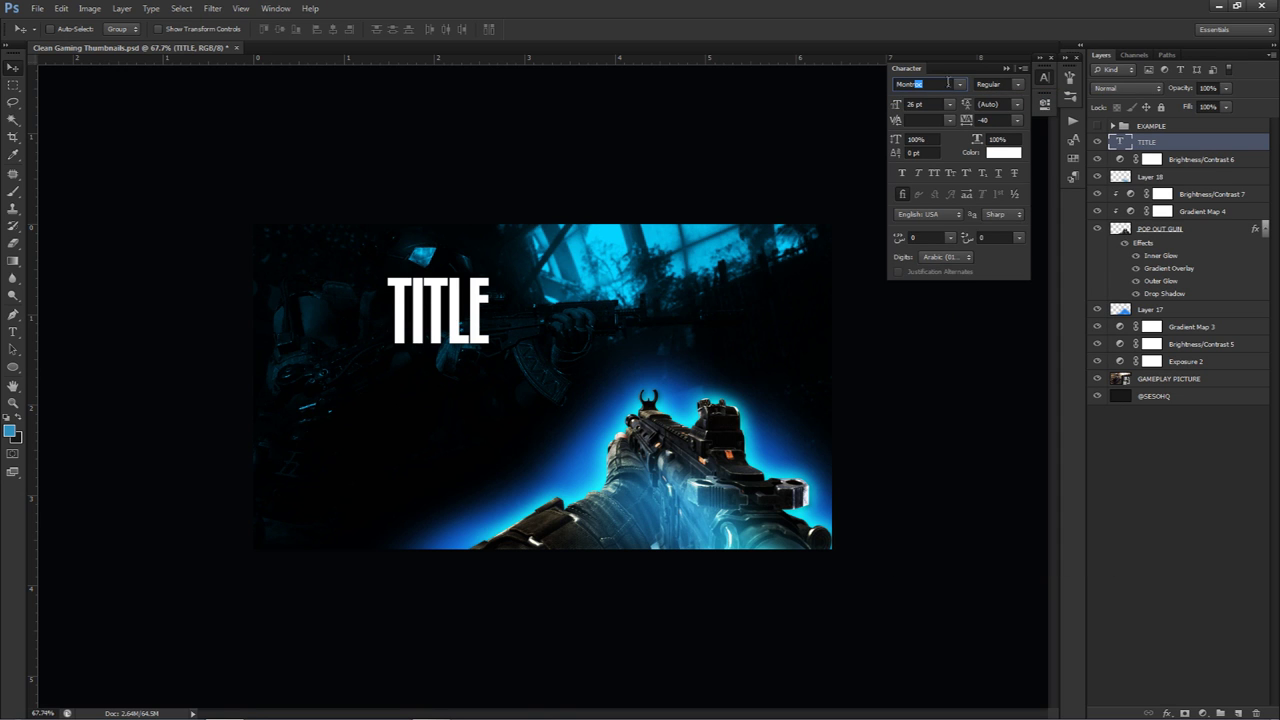
text(roc)
key(Return)
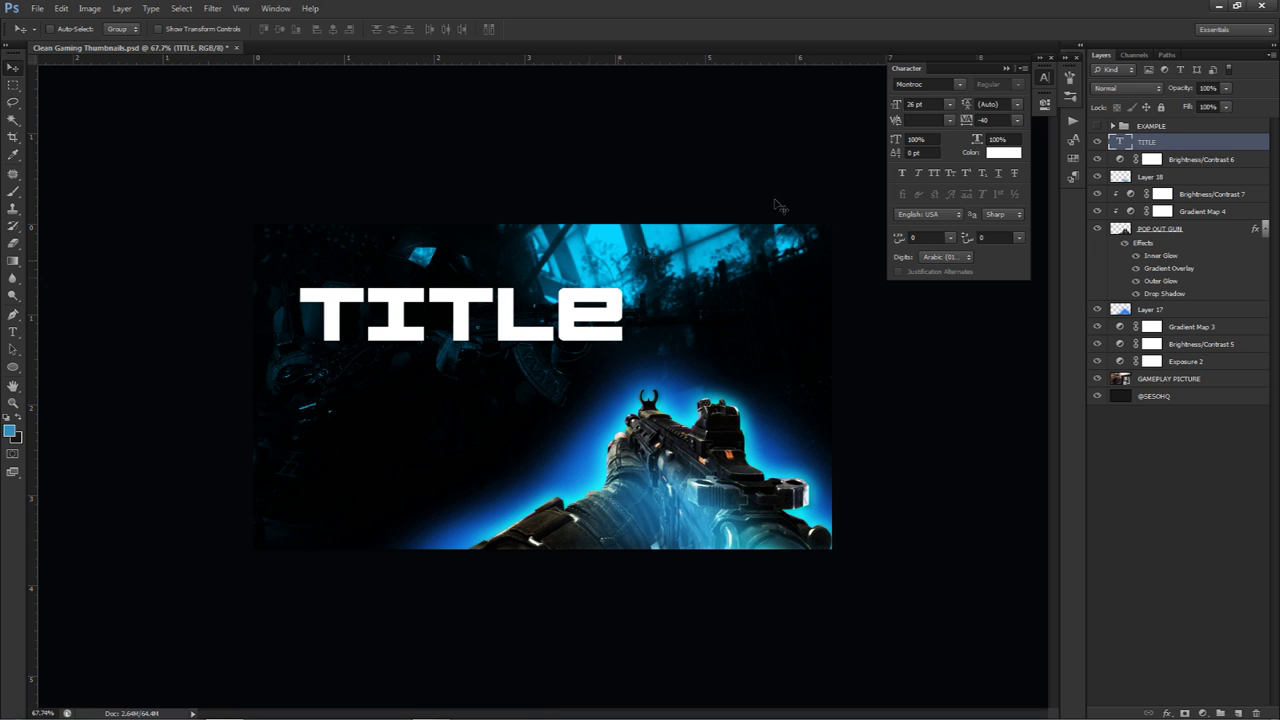
Change the TITLE text's font to Prototype
click(950, 87)
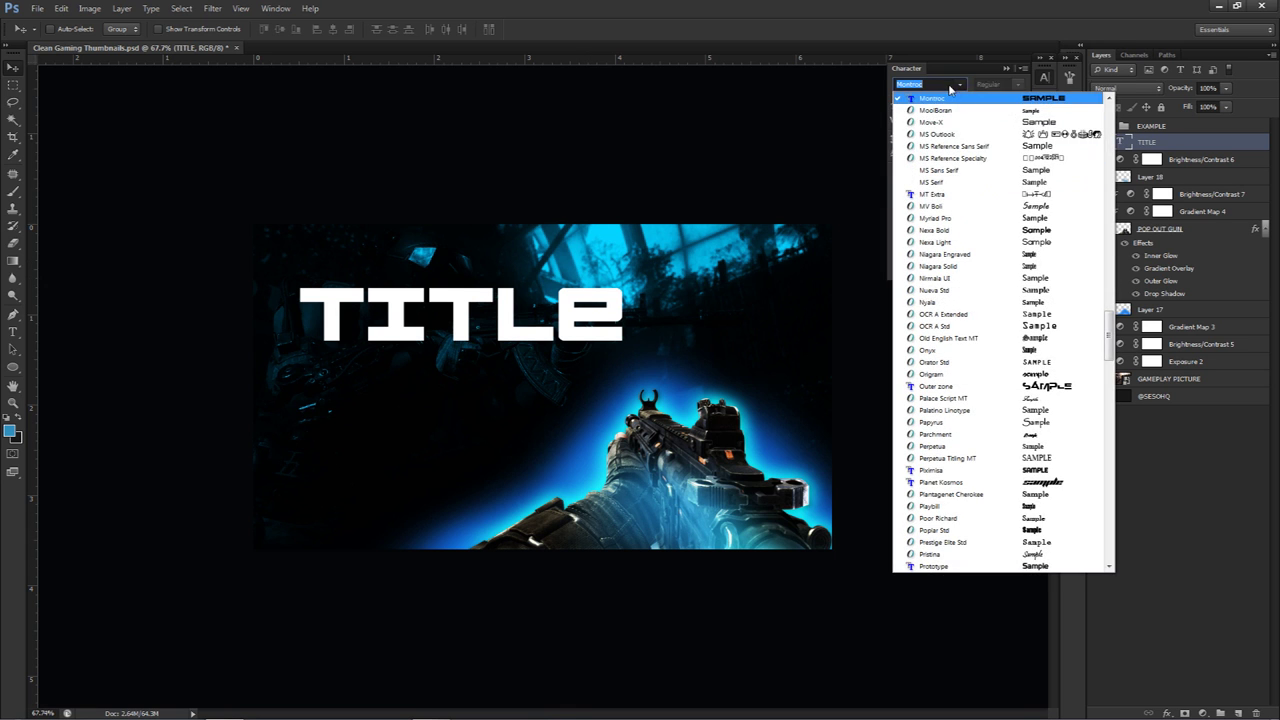
click(950, 87)
text(Pri)
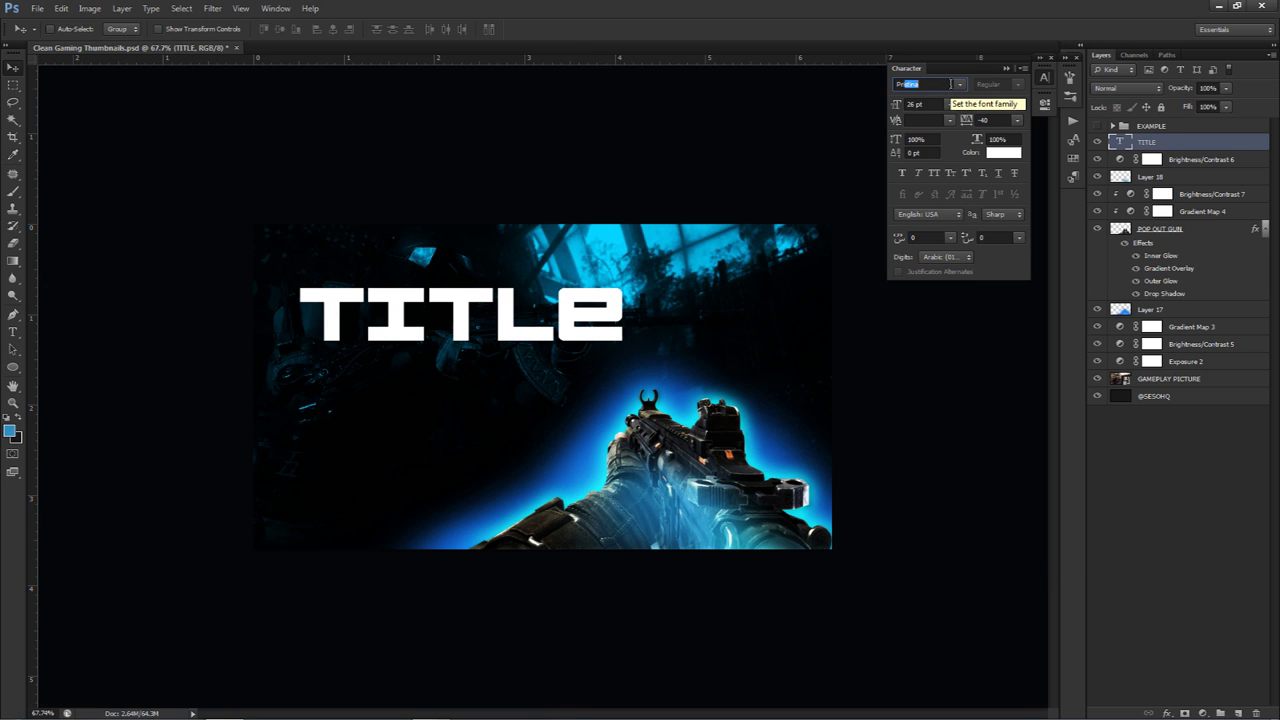
key(BackSpace)
key(BackSpace)
text(oto)
key(Return)
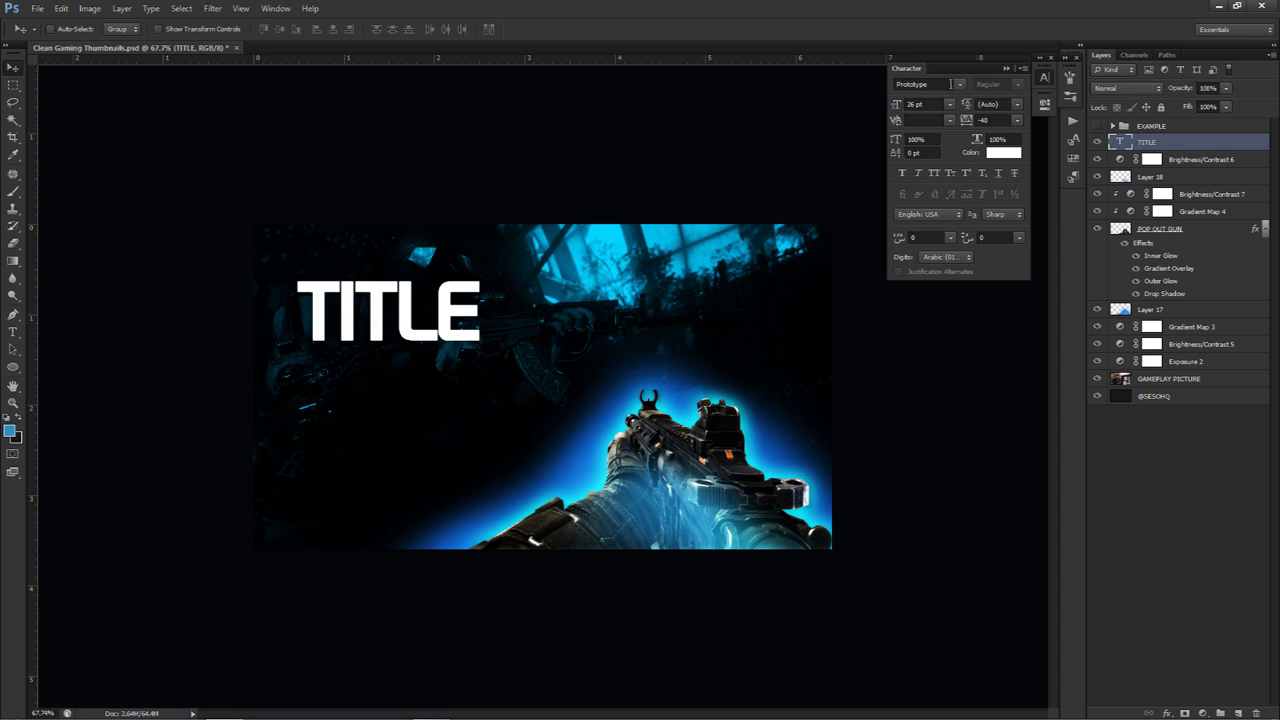
Change the TITLE text's font to Kenyan Coffee
click(950, 84)
text(Pri)
click(959, 84)
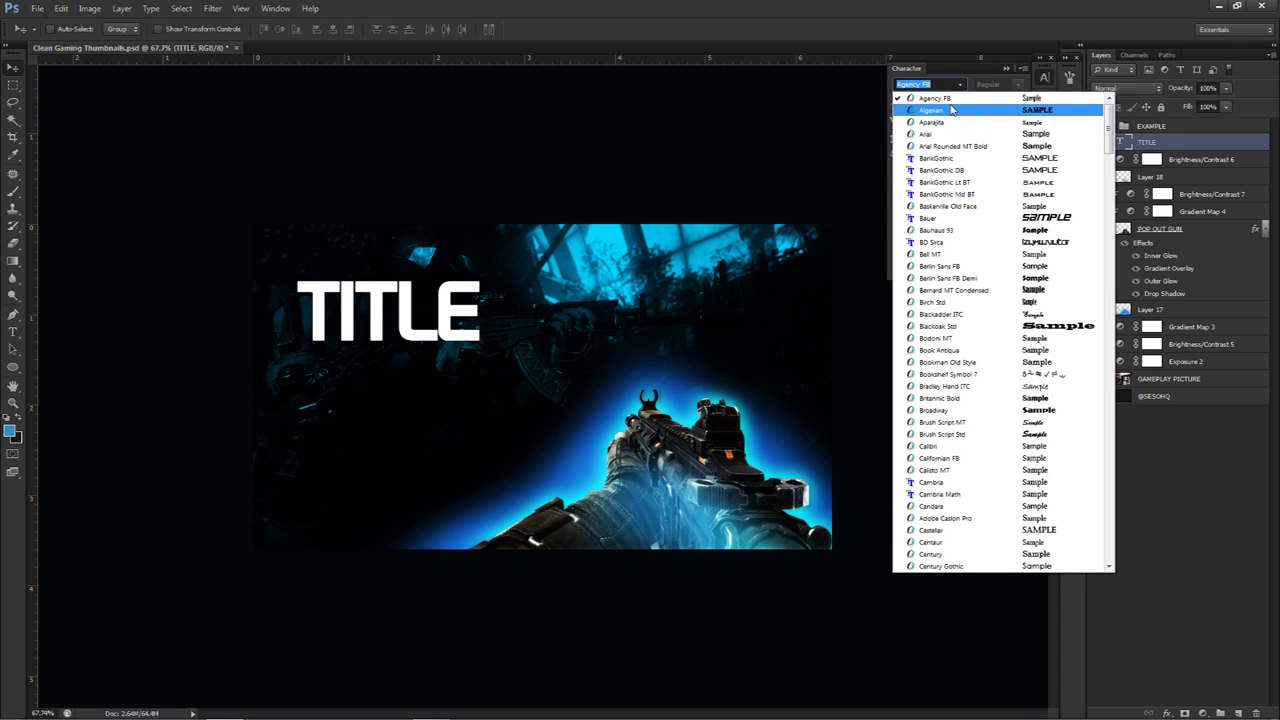
click(928, 84)
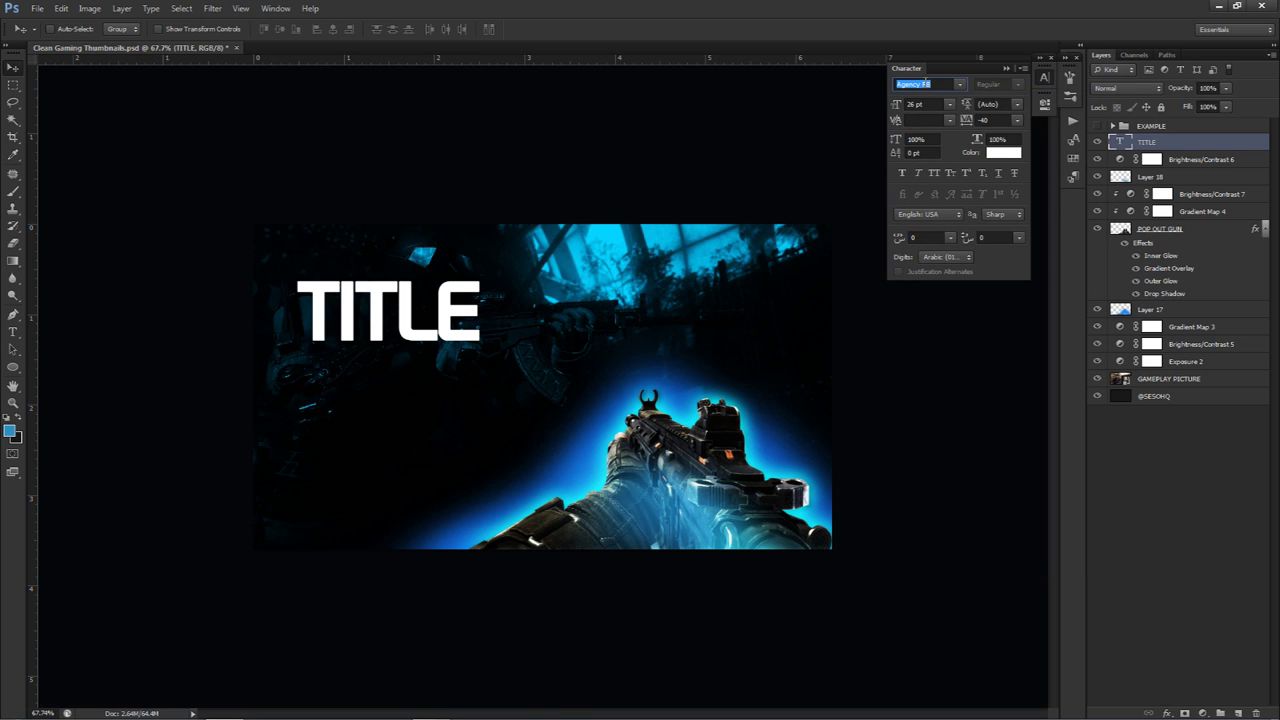
text(Kenyan Coffee)
key(Return)
Duplicate the TITLE text directly below the original and change the copy's wording to GAMEPLAY
drag(463, 284, 505, 372)
key(t)
double_click(470, 368)
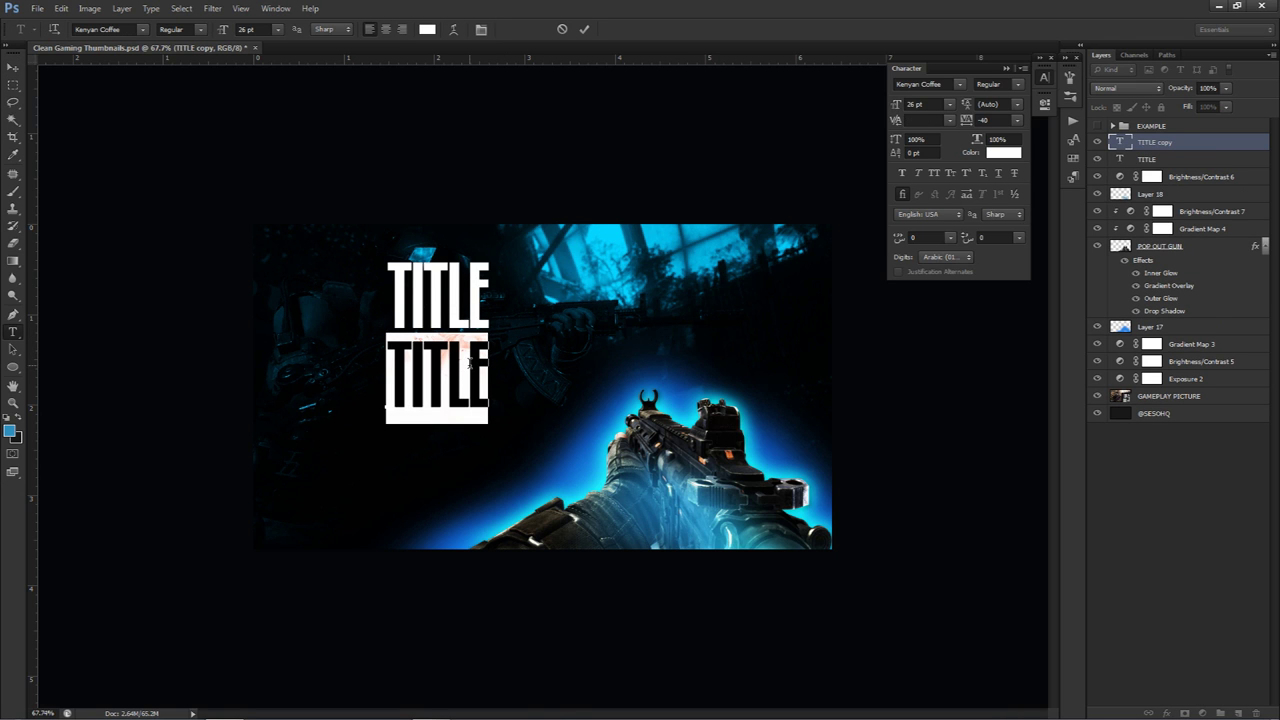
text(GAMEPLAY)
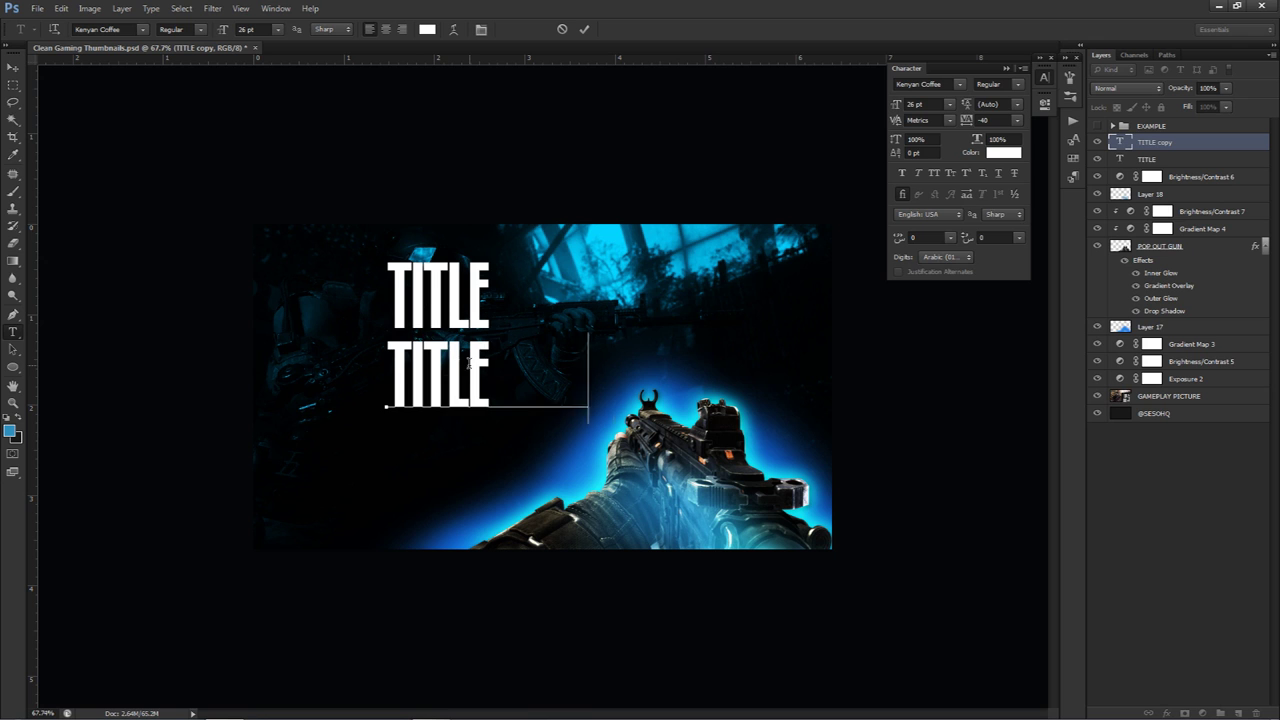
click(584, 29)
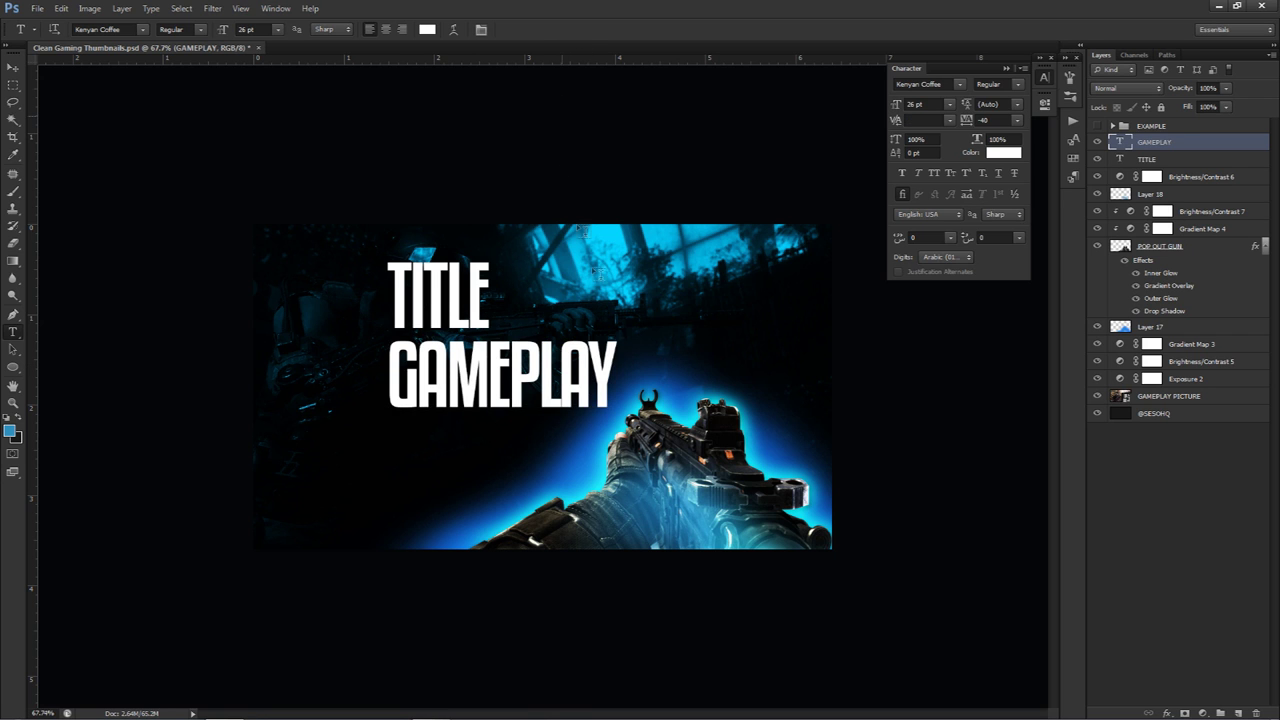
Move the GAMEPLAY text left so it sits centred beneath TITLE
key(v)
drag(540, 307, 533, 307)
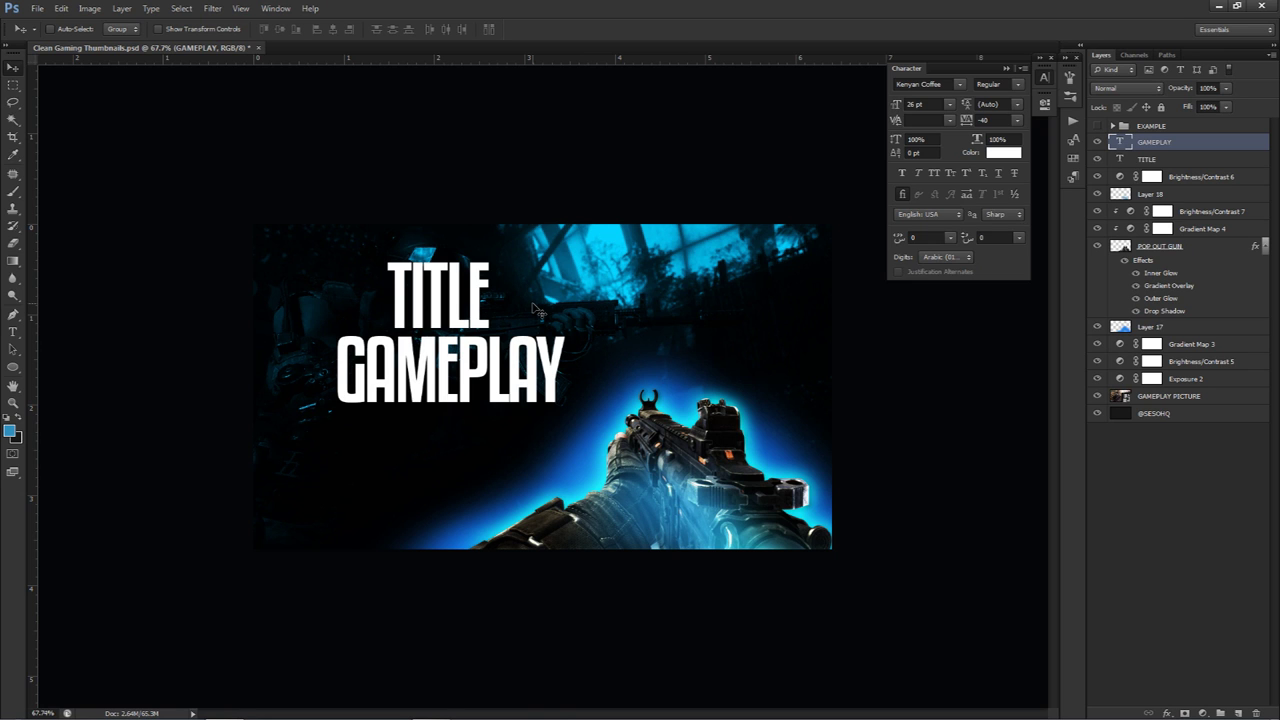
drag(536, 310, 533, 310)
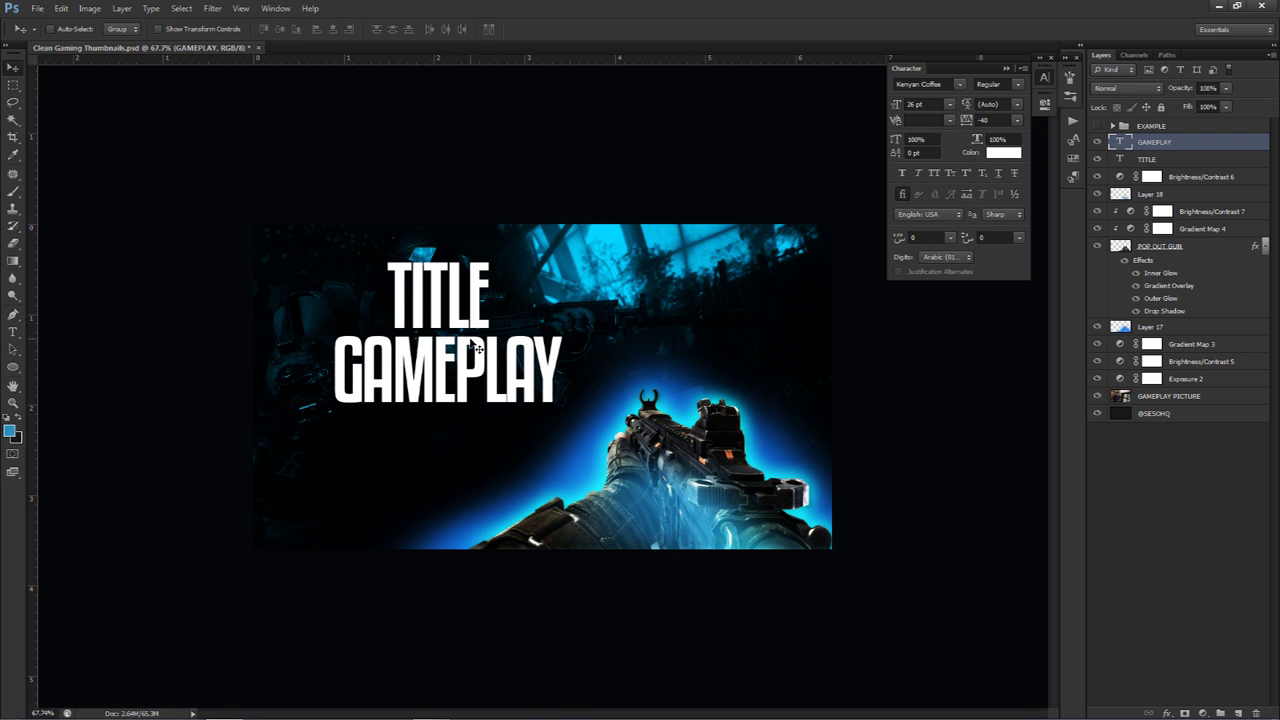
Duplicate the GAMEPLAY text below itself and change the copy's wording to GOES HERE
drag(466, 364, 468, 434)
key(t)
double_click(467, 433)
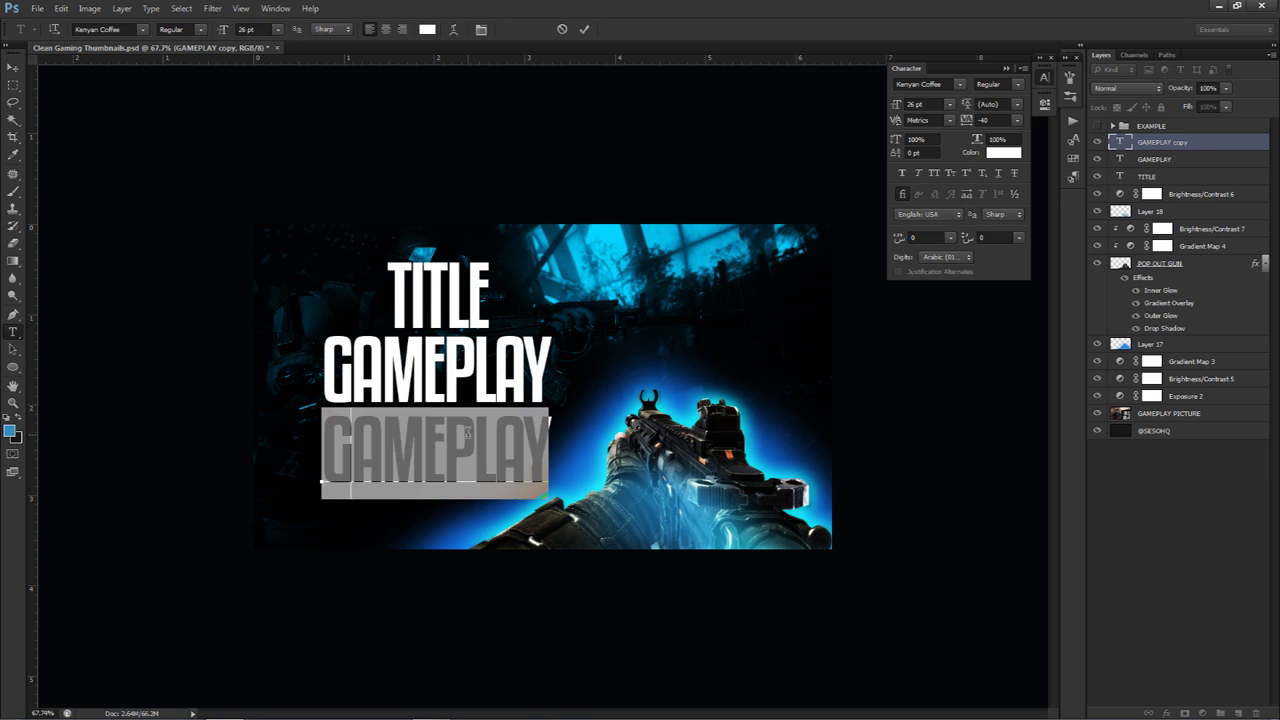
text(GOES HERE)
Set the GOES HERE text's size to 18 pt and move it up, centred close beneath GAMEPLAY
key(ctrl+a)
click(248, 29)
text(18)
key(Return)
drag(598, 306, 637, 275)
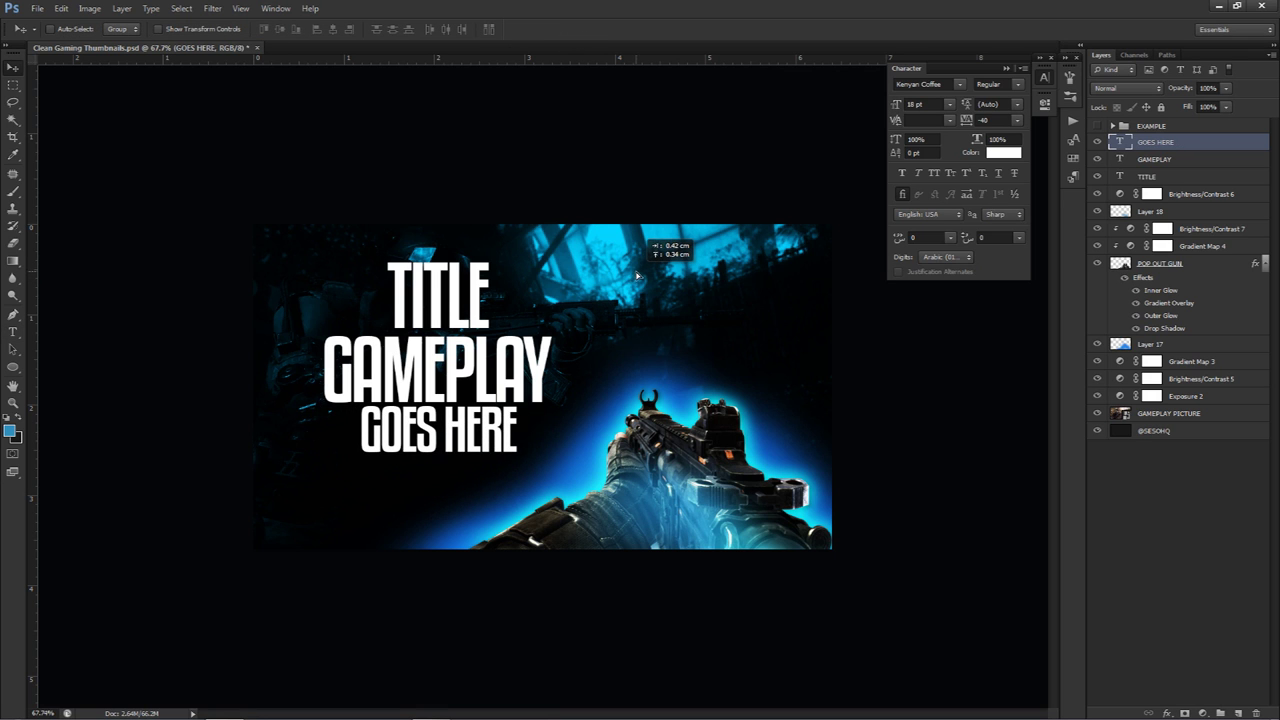
Set the TITLE text's size to 21 pt and shift it slightly right to centre it above GAMEPLAY
click(1160, 177)
click(922, 104)
text(21)
key(Return)
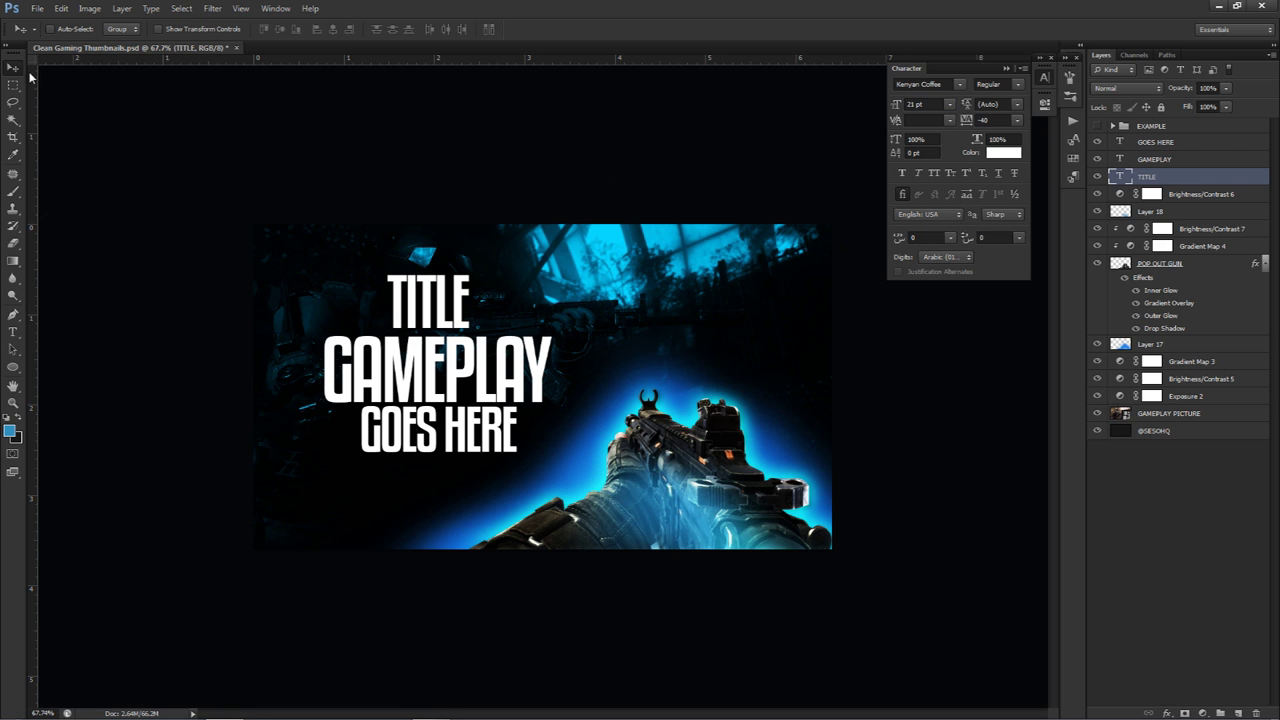
drag(450, 213, 456, 213)
key(Right)
key(Right)
key(Down)
key(Down)
key(Right)
key(Right)
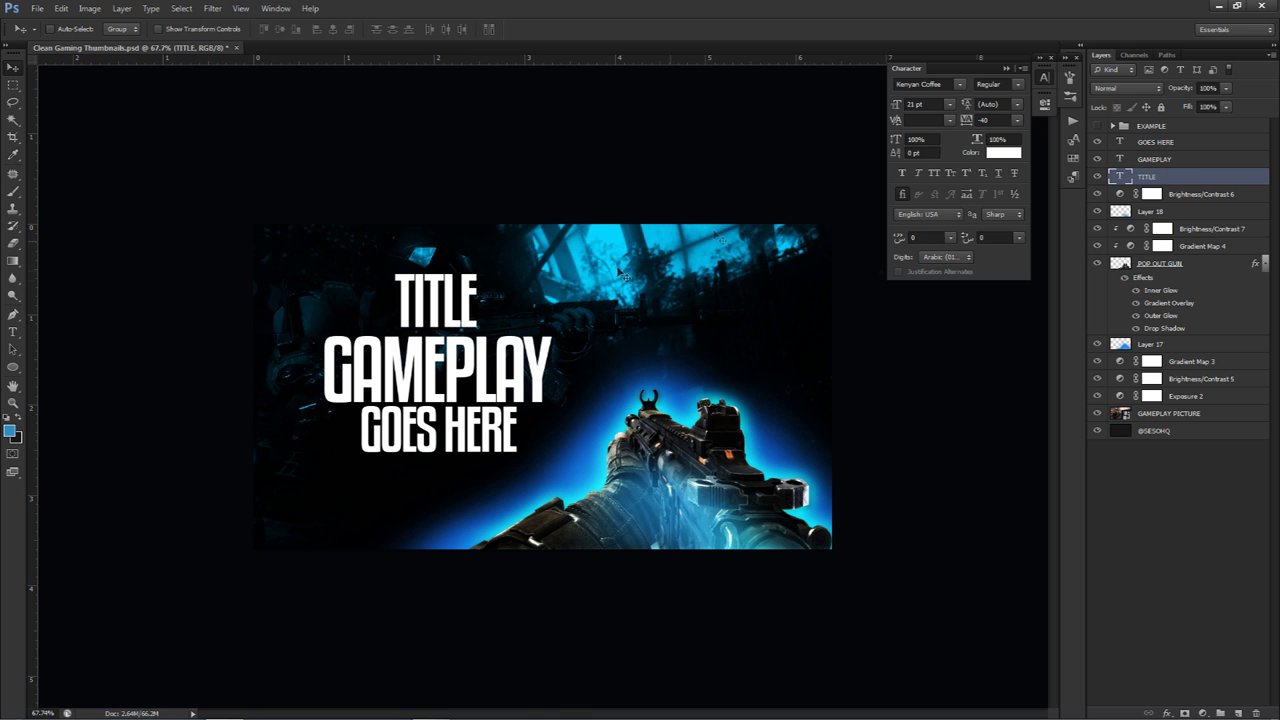
Move the GOES HERE text slightly down to even out the gap beneath GAMEPLAY
click(1166, 160)
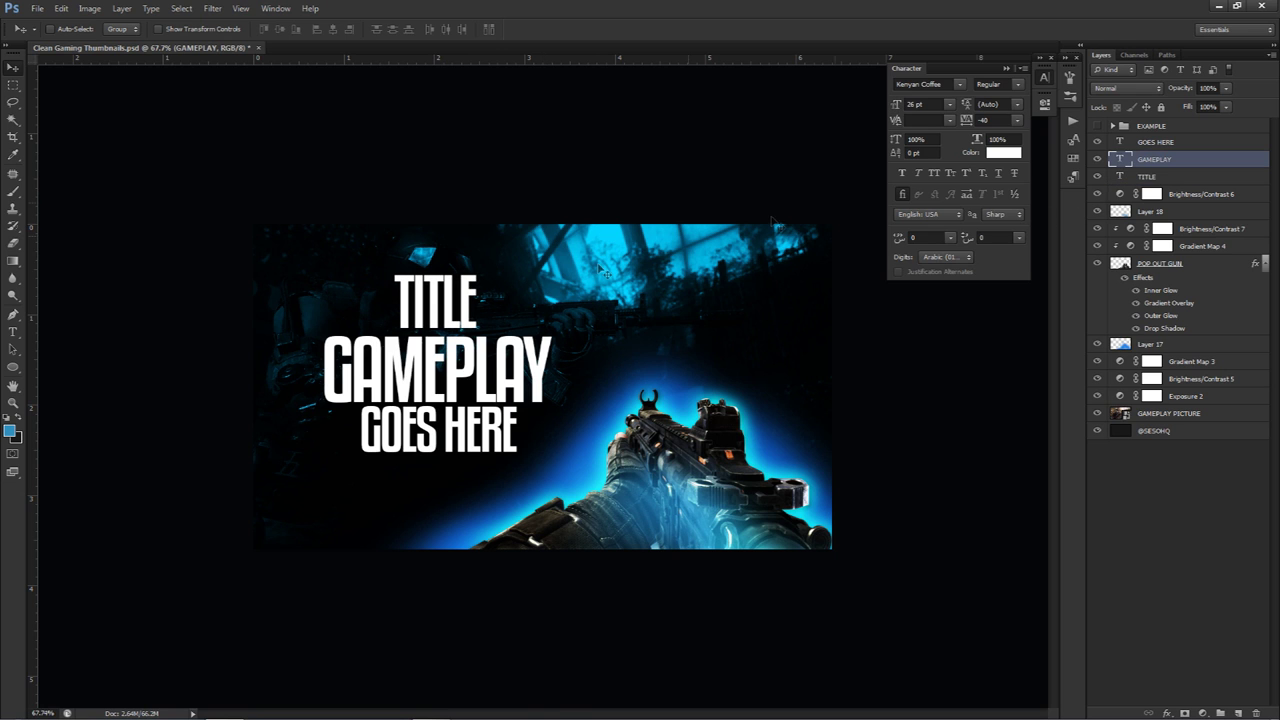
click(1177, 147)
drag(632, 300, 632, 308)
key(Up)
key(Up)
key(Up)
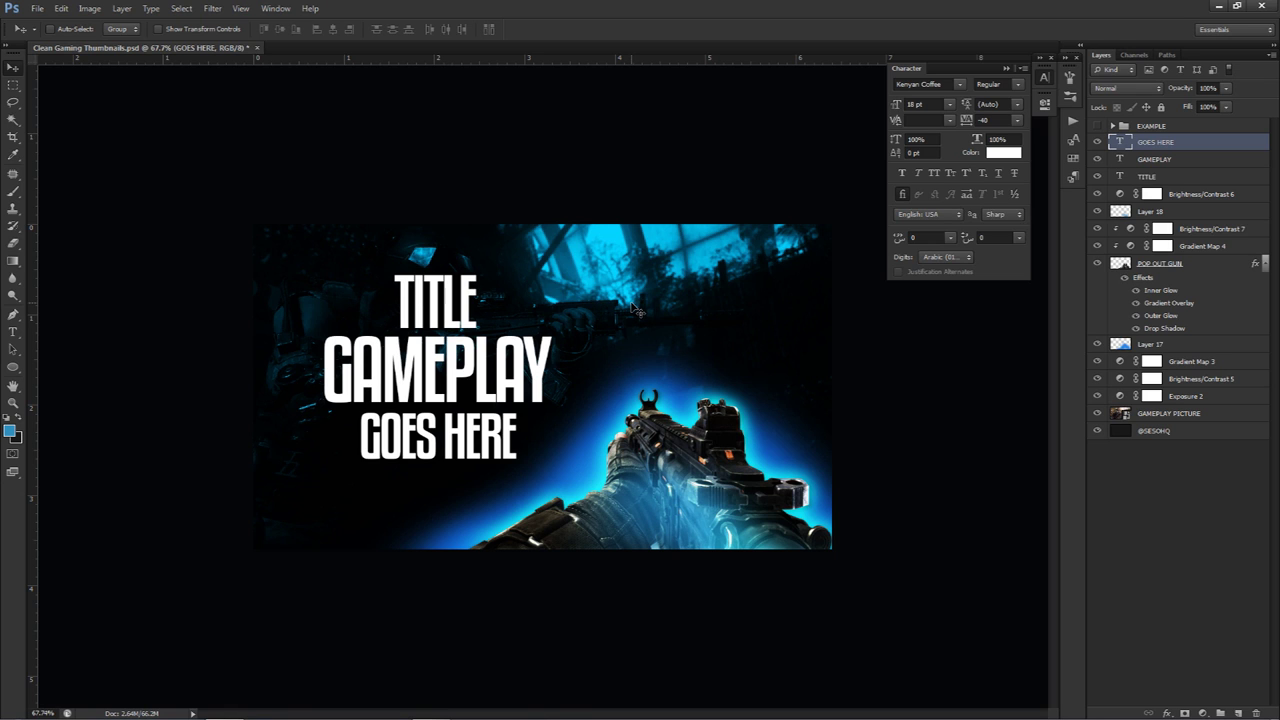
Try the High Jinks font on the GOES HERE text and undo the change
click(920, 86)
text(High Jinks)
key(Return)
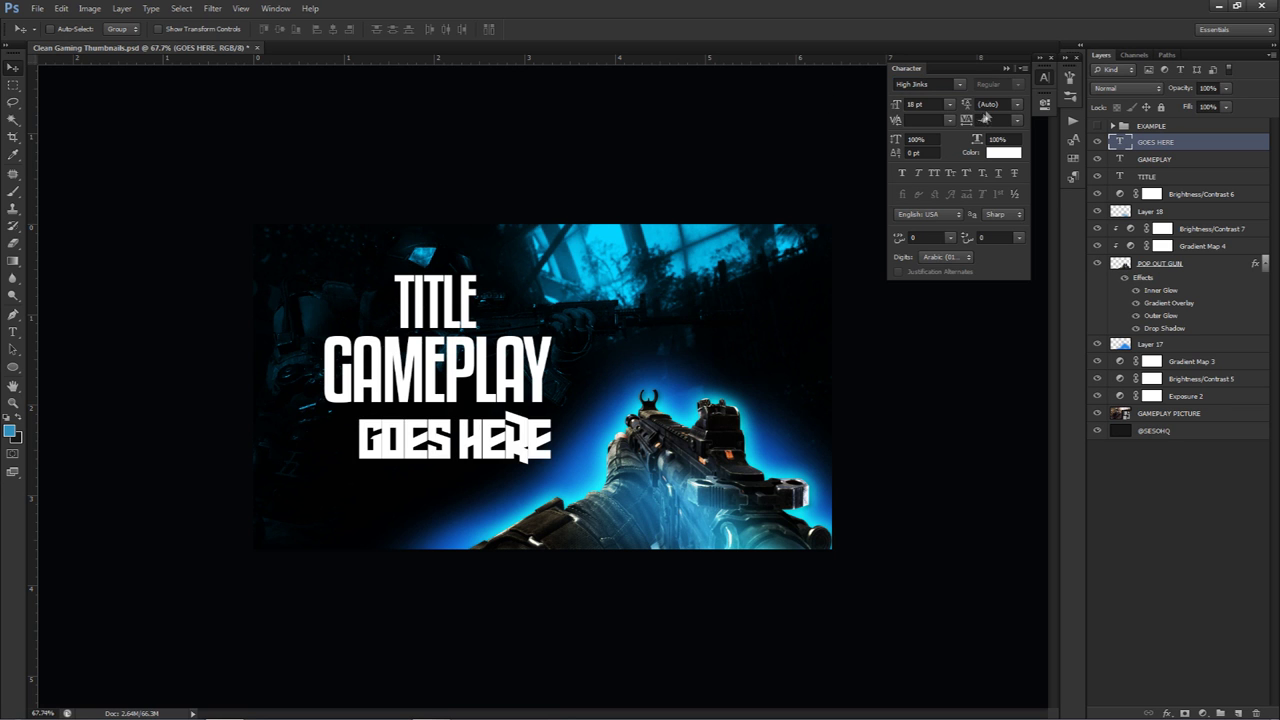
key(ctrl+z)
Change the GAMEPLAY text's font to High Jinks
key(alt+bracketleft)
click(926, 84)
text(High Jinks)
key(Return)
click(934, 86)
click(934, 86)
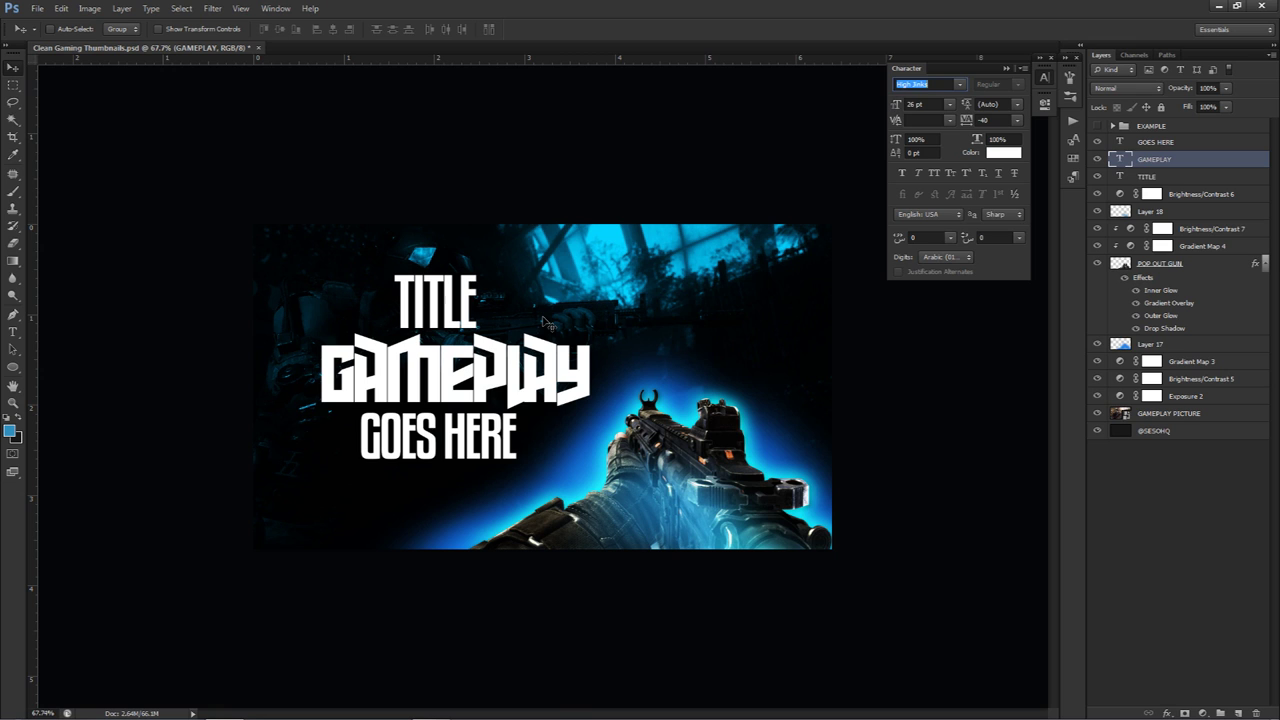
Shift TITLE and GOES HERE right to centre them on the wider GAMEPLAY text, and lower GOES HERE for more spacing
right_click(872, 305)
drag(596, 248, 672, 272)
click(1158, 143)
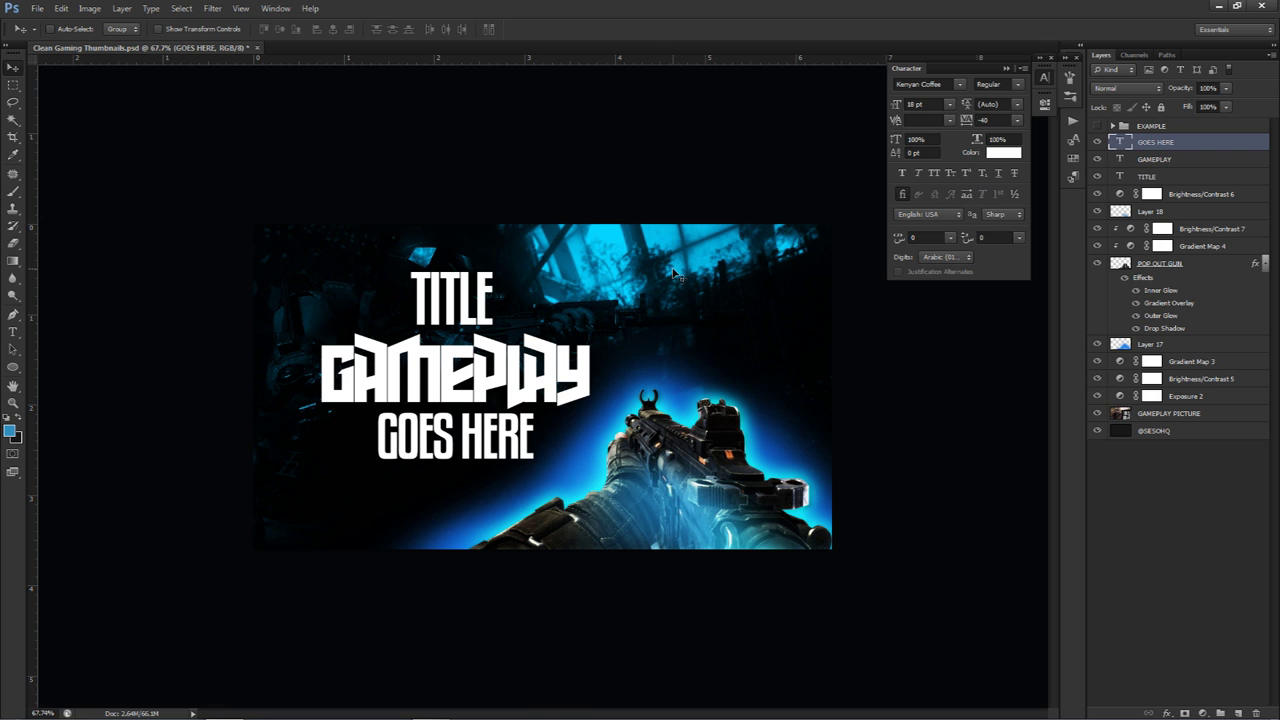
drag(466, 404, 472, 414)
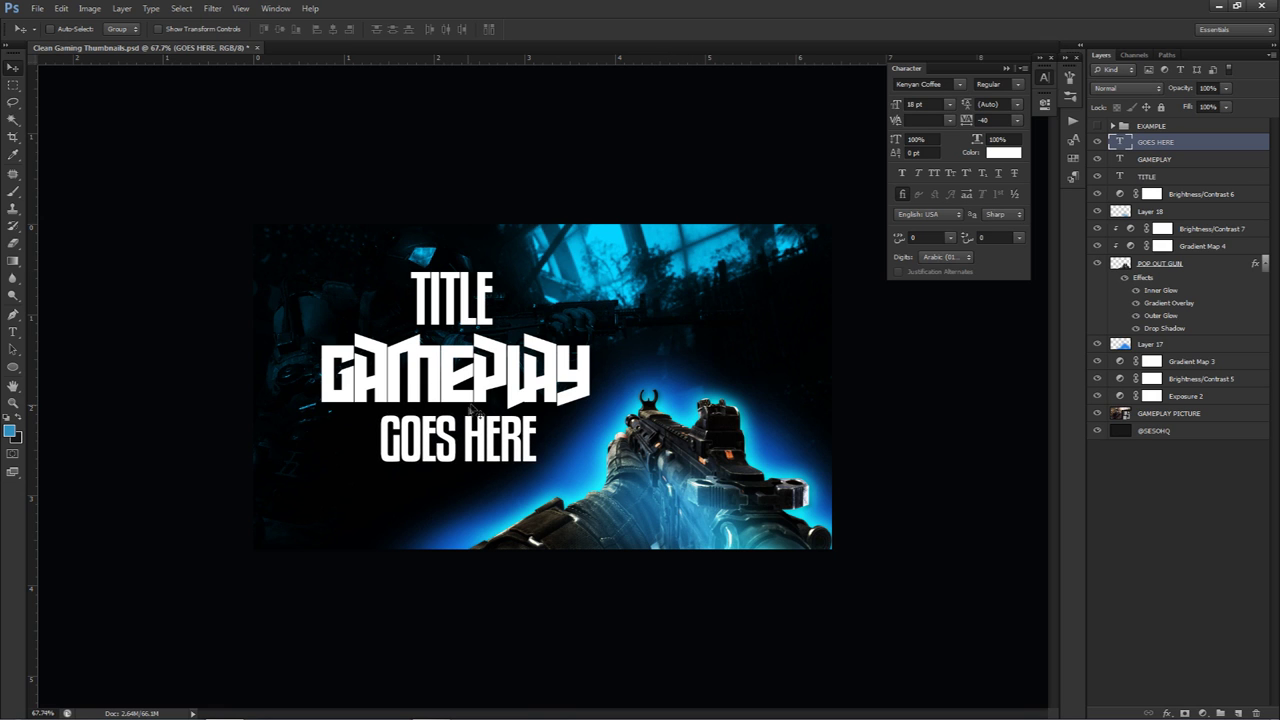
drag(488, 316, 489, 322)
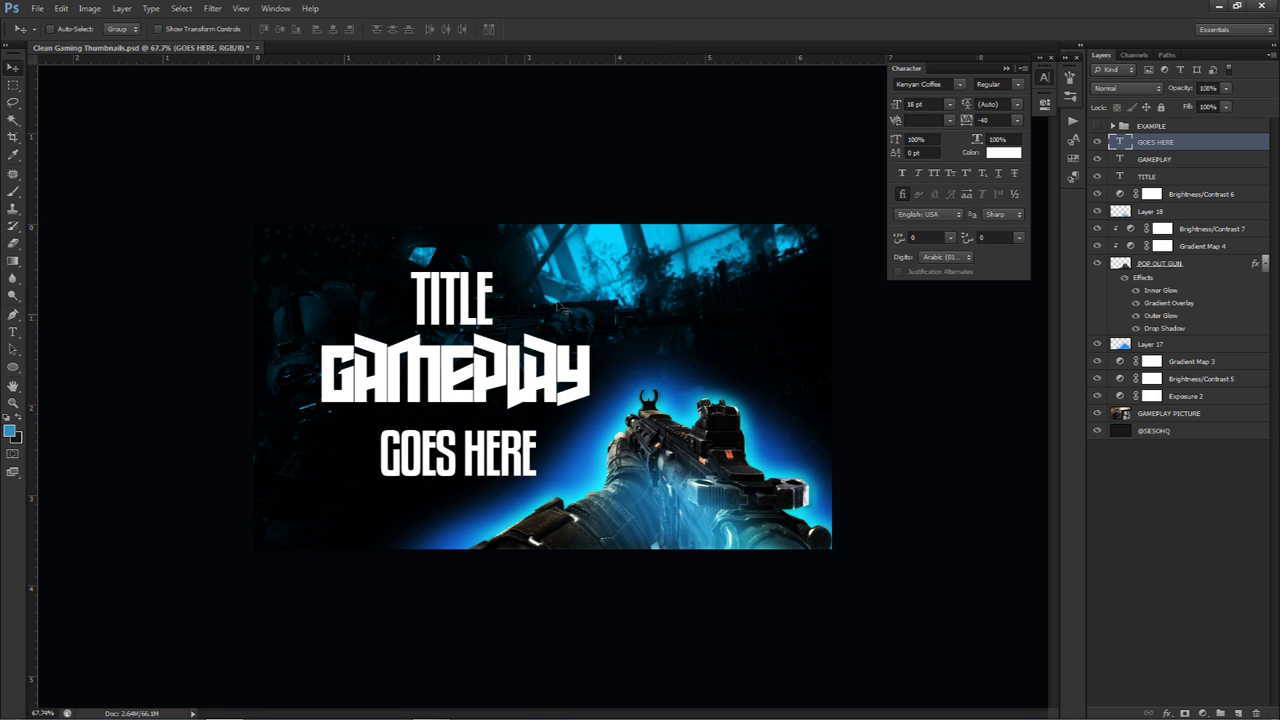
Add a new layer above GAMEPLAY, marquee a rectangle around the word, fill it with the blue foreground colour and deselect
click(1160, 160)
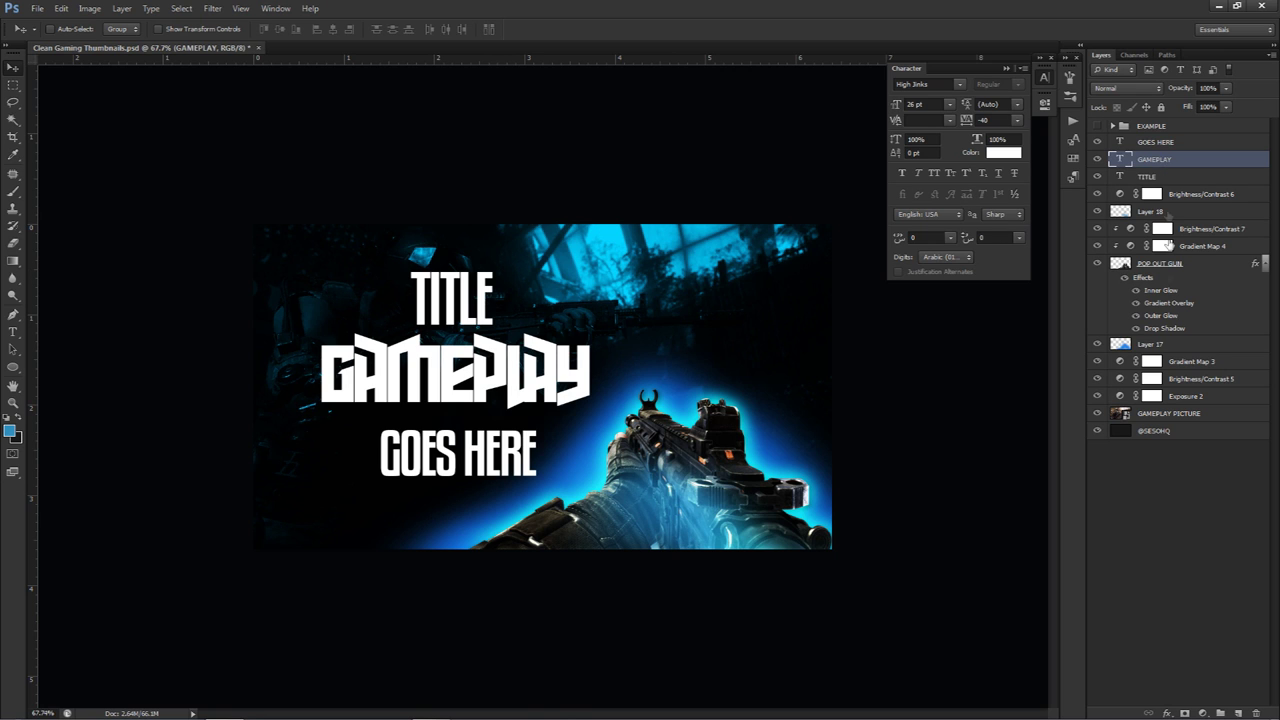
click(1238, 711)
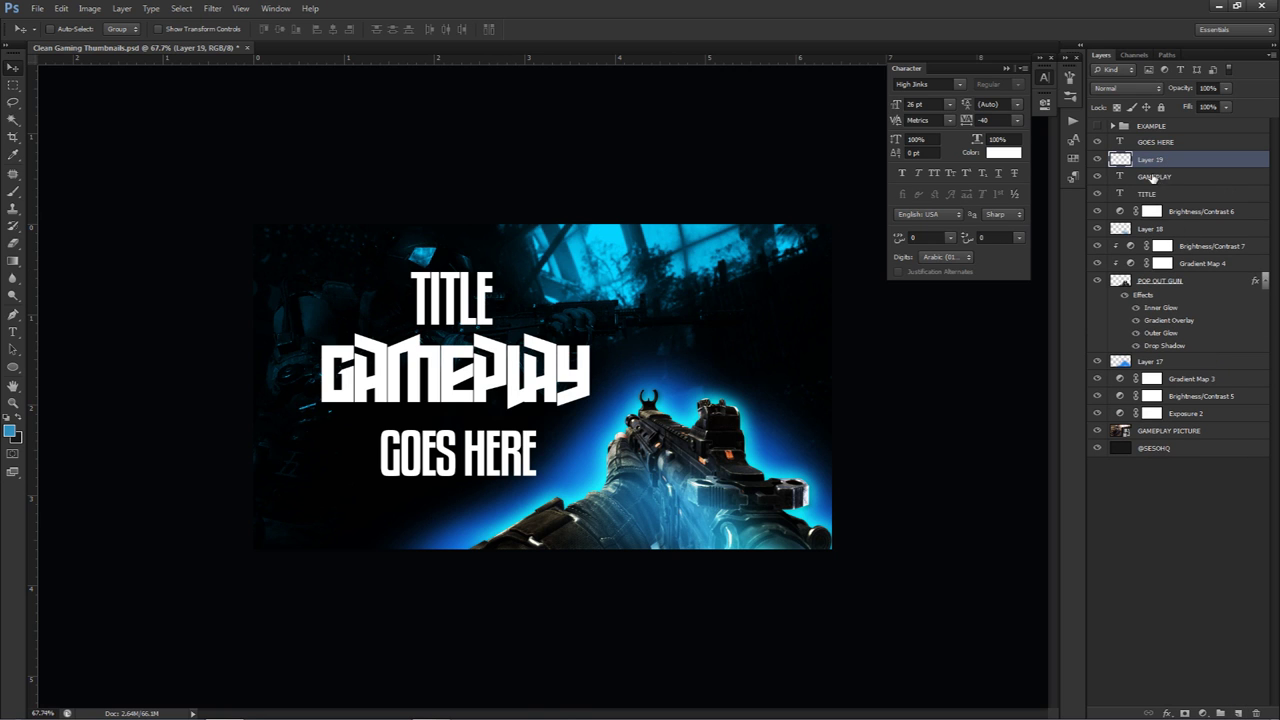
click(13, 85)
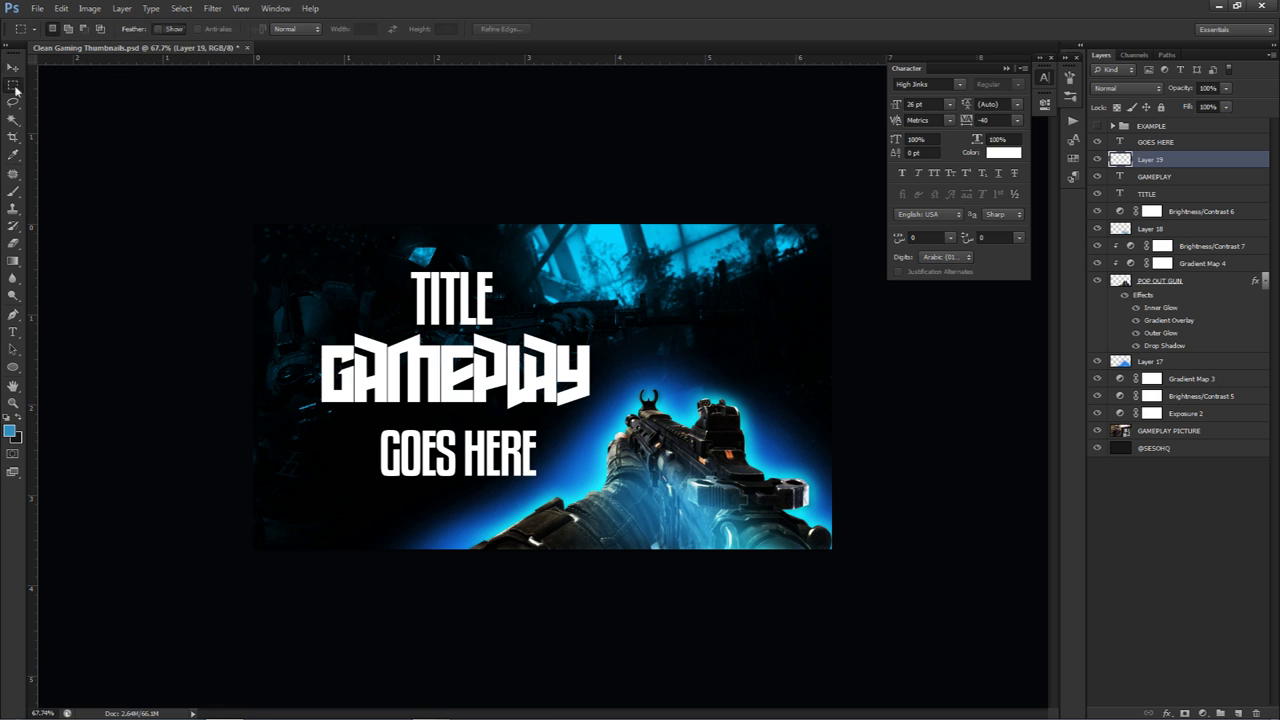
drag(14, 90, 88, 86)
drag(308, 324, 605, 415)
drag(558, 368, 560, 374)
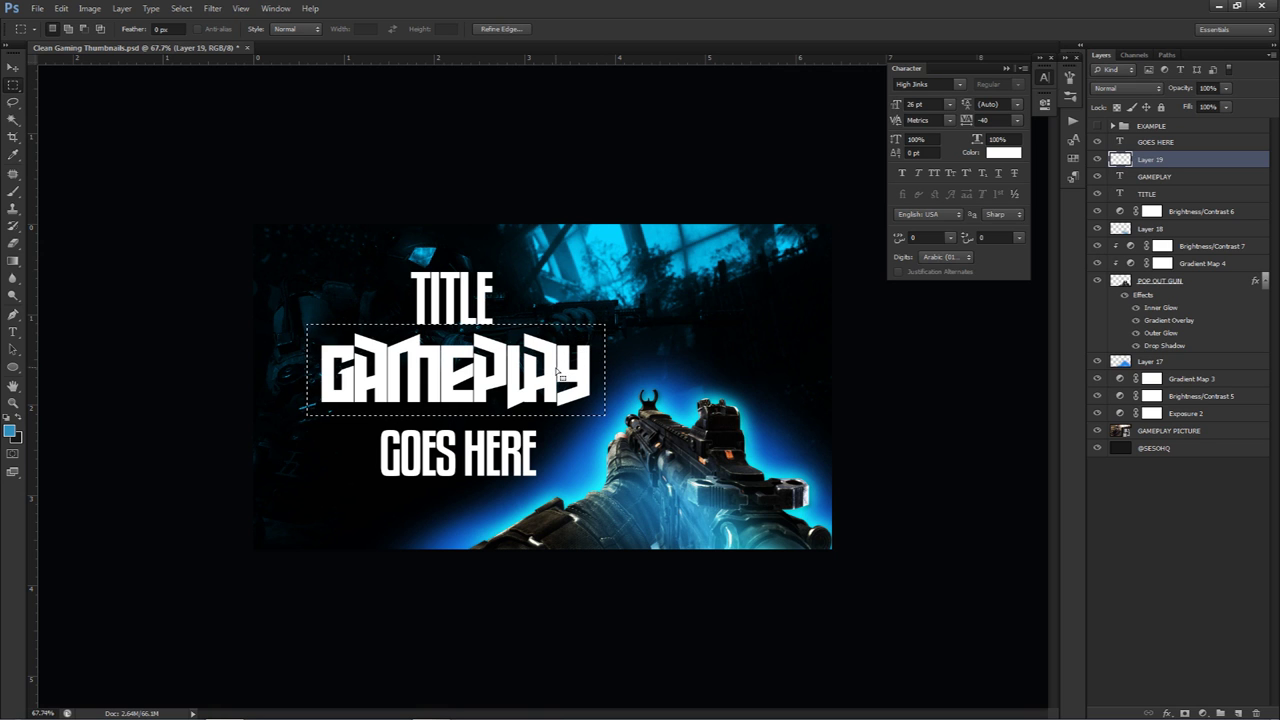
key(alt+BackSpace)
key(ctrl+d)
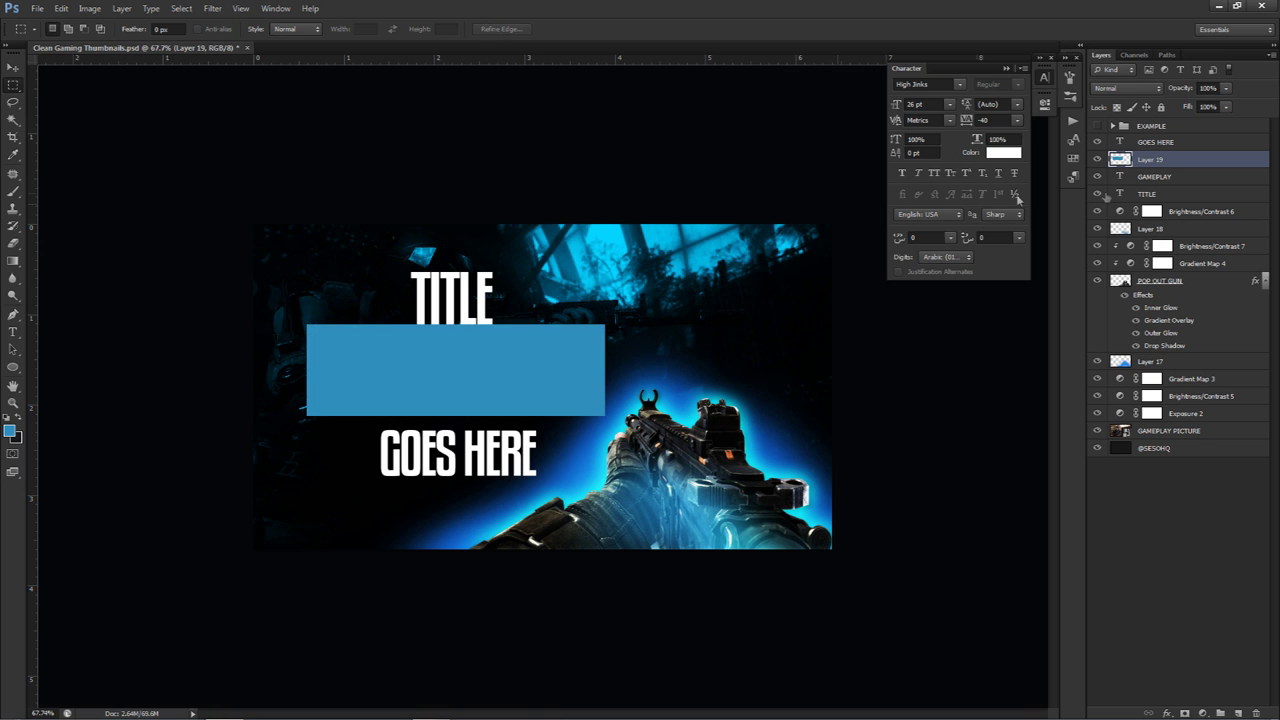
Place GAMEPLAY above the blue rectangle, cut its letter shapes out of the rectangle's layer, and hide the text layer
drag(1157, 177, 1155, 152)
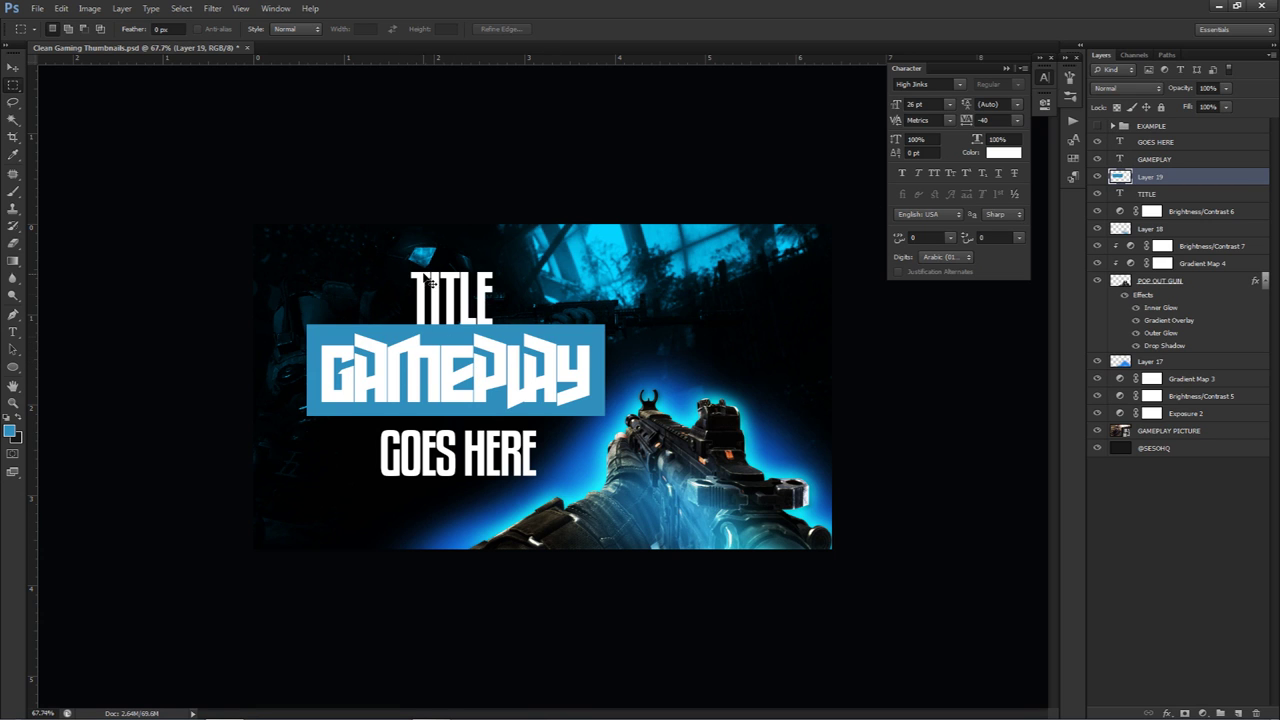
ctrl+click(1119, 160)
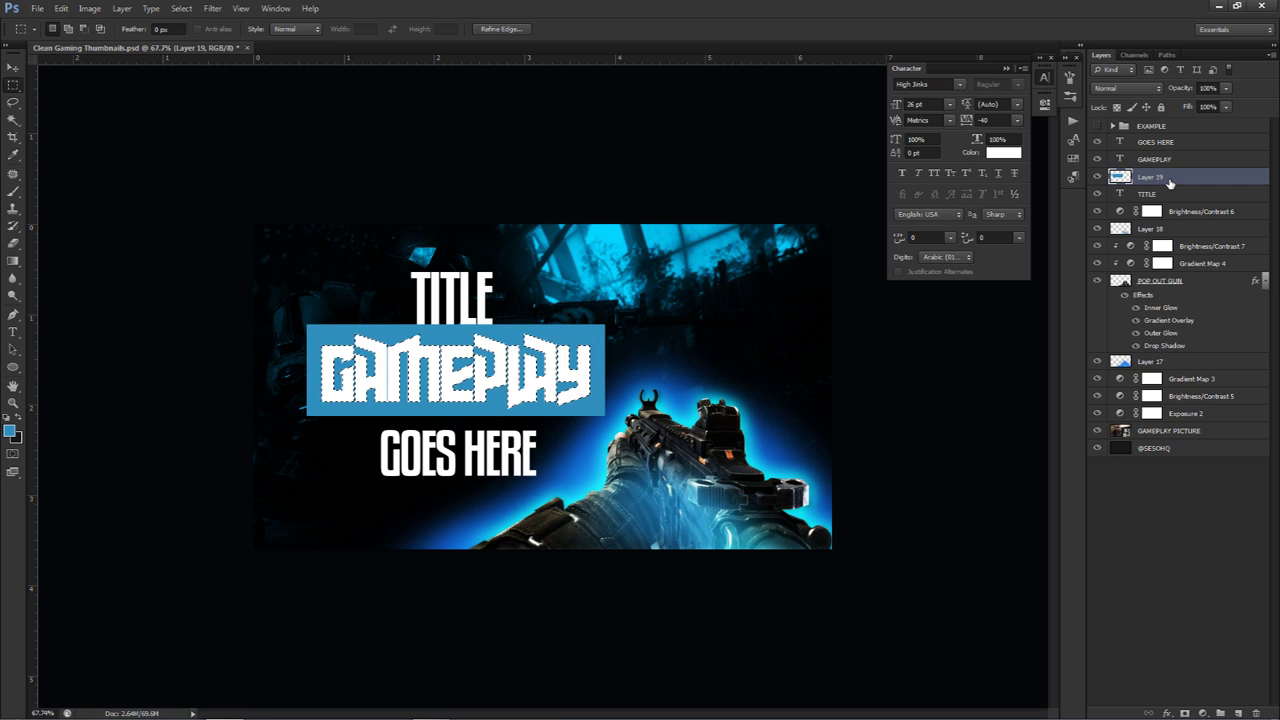
click(1097, 160)
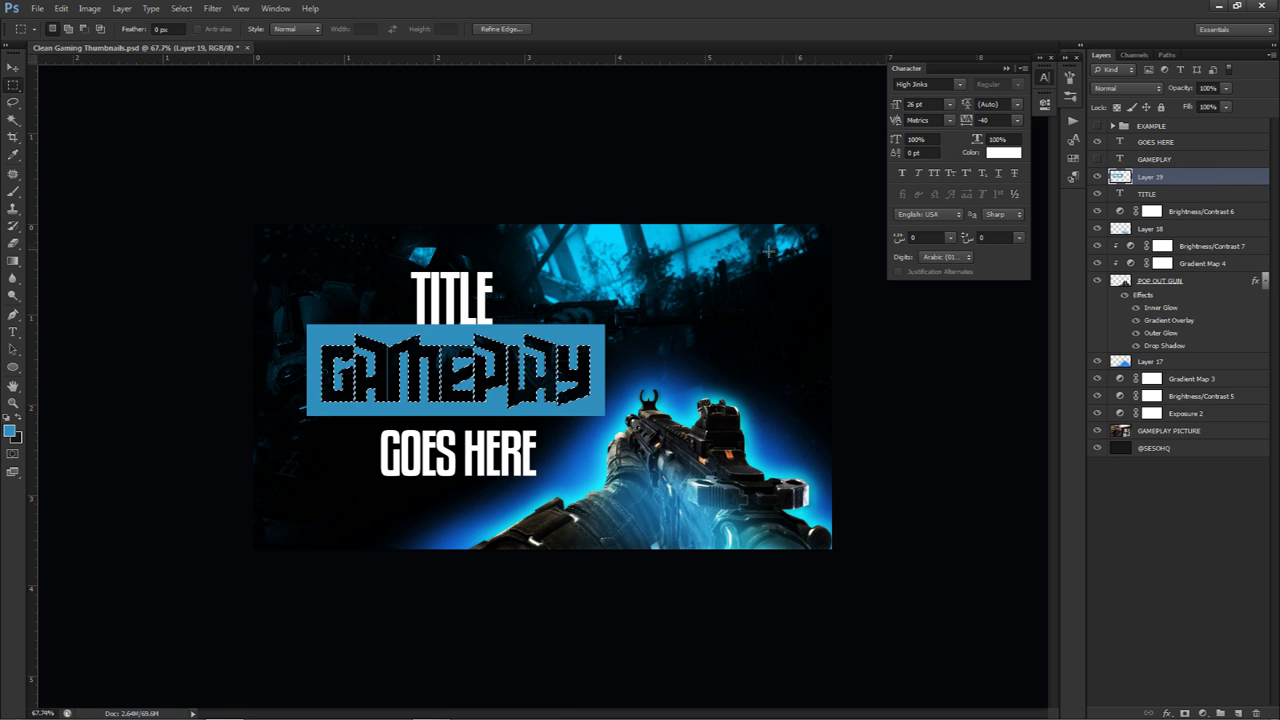
Move the cut-out GAMEPLAY rectangle slightly down and scale it proportionally to about 93%
key(v)
drag(454, 361, 454, 370)
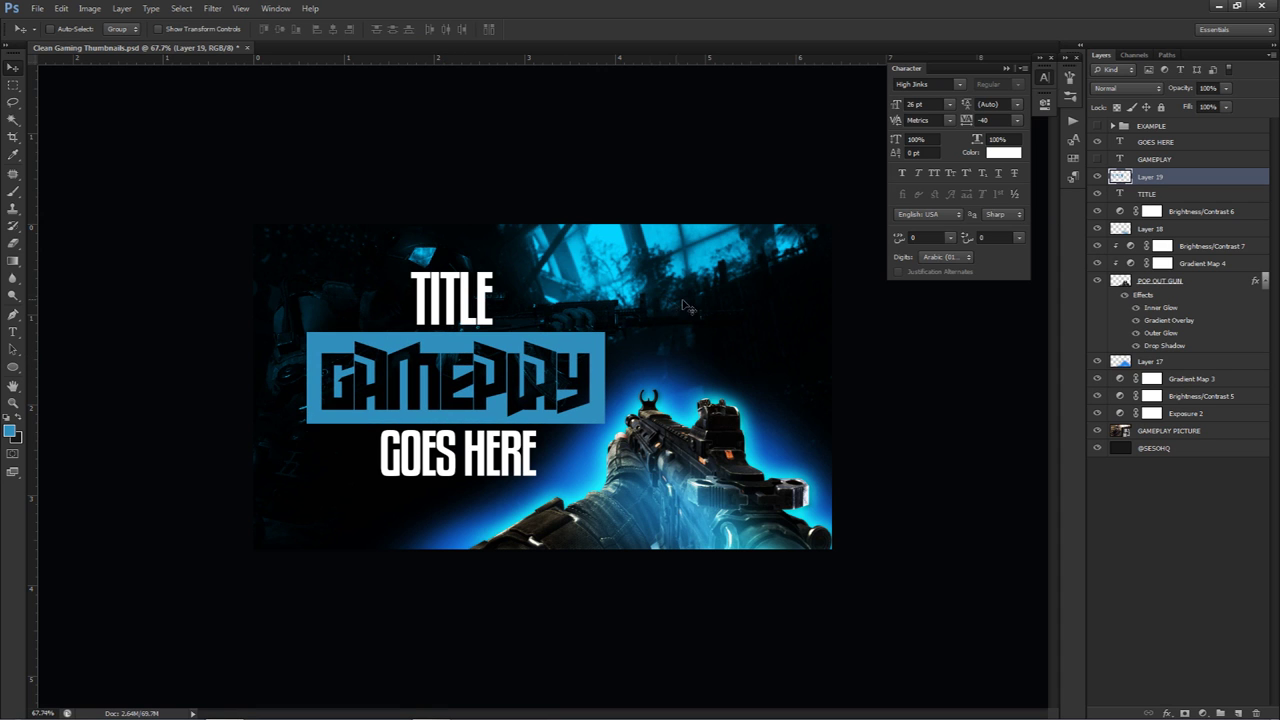
key(ctrl+t)
drag(604, 332, 598, 334)
key(Return)
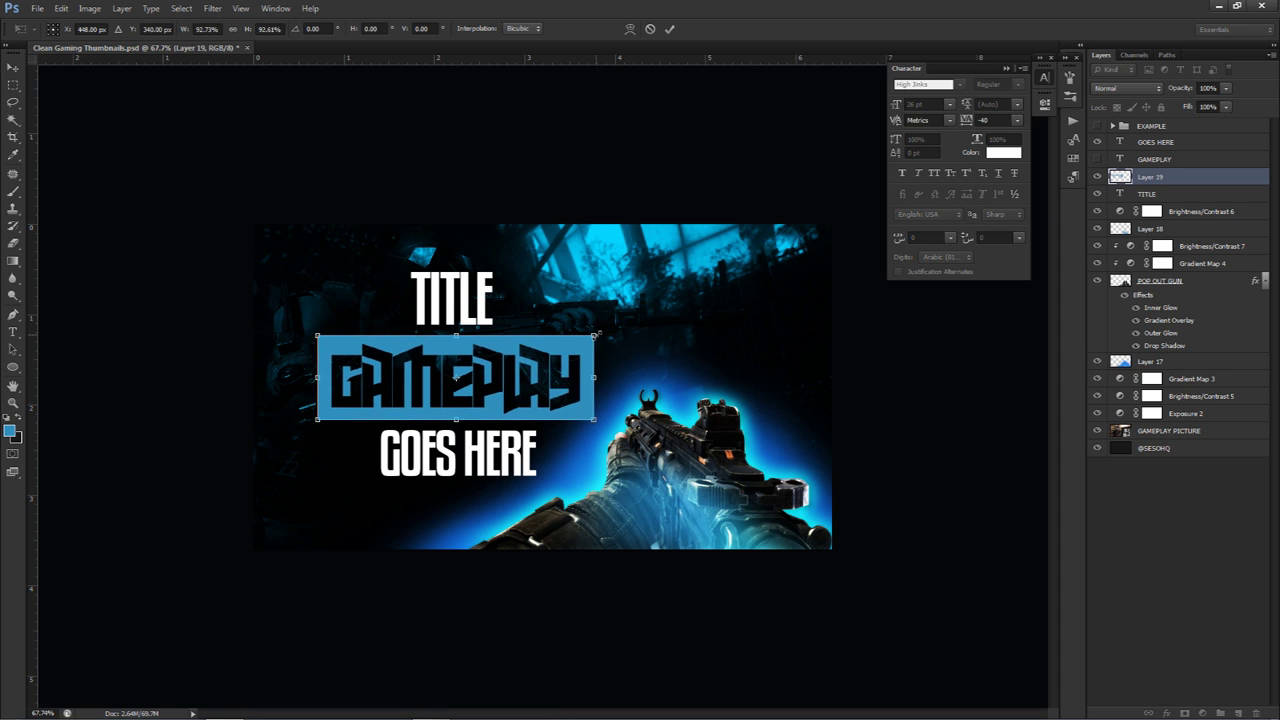
Trim the blue rectangle's outer edges with marquee selections so it fits tightly around the cut-out GAMEPLAY letters, and deselect
key(m)
drag(263, 310, 325, 464)
key(Delete)
drag(398, 344, 640, 344)
key(Delete)
drag(278, 303, 682, 484)
key(ctrl+d)
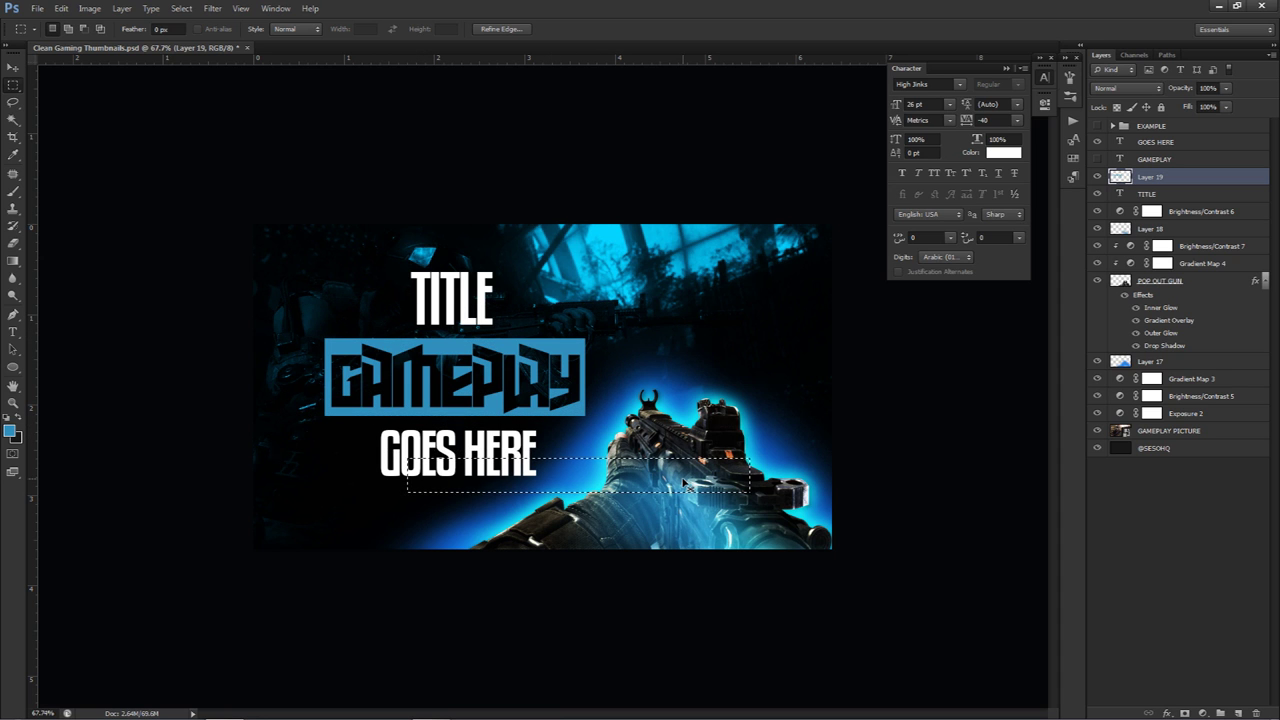
Move the TITLE text down and slightly left so it sits centred just above the blue rectangle
key(v)
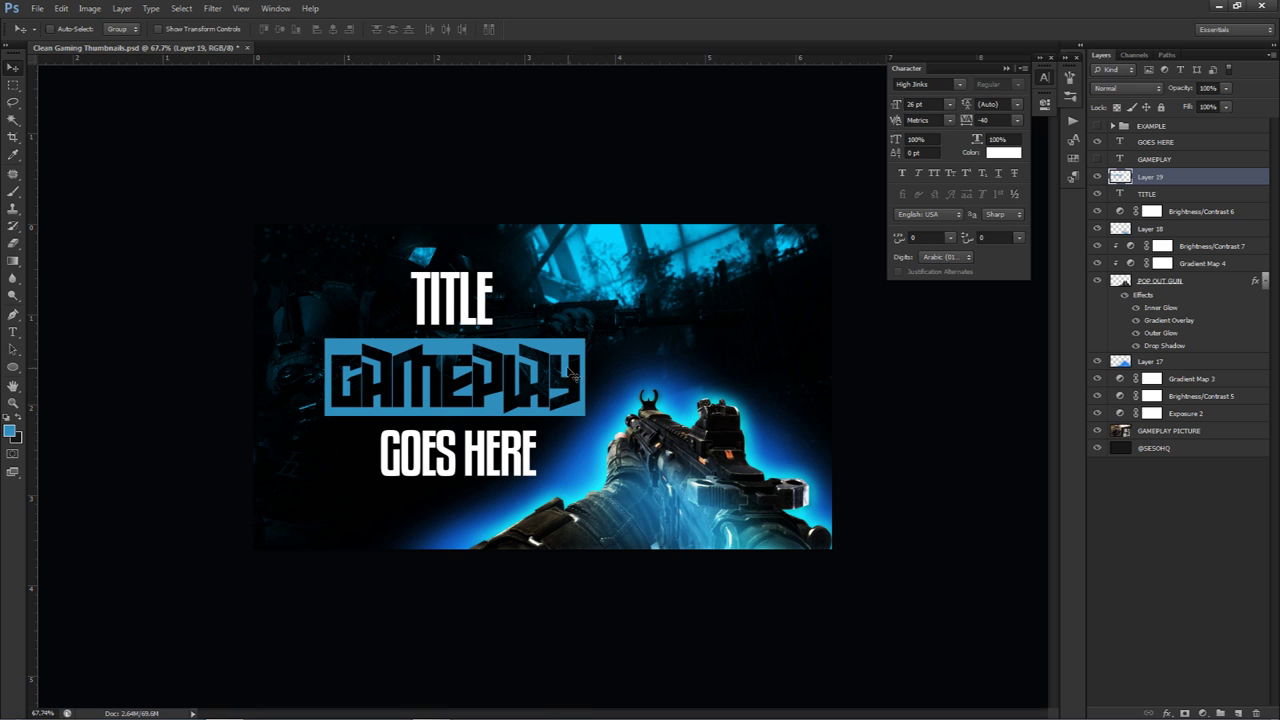
click(1147, 194)
drag(637, 271, 574, 291)
key(Up)
key(Up)
key(Up)
key(Up)
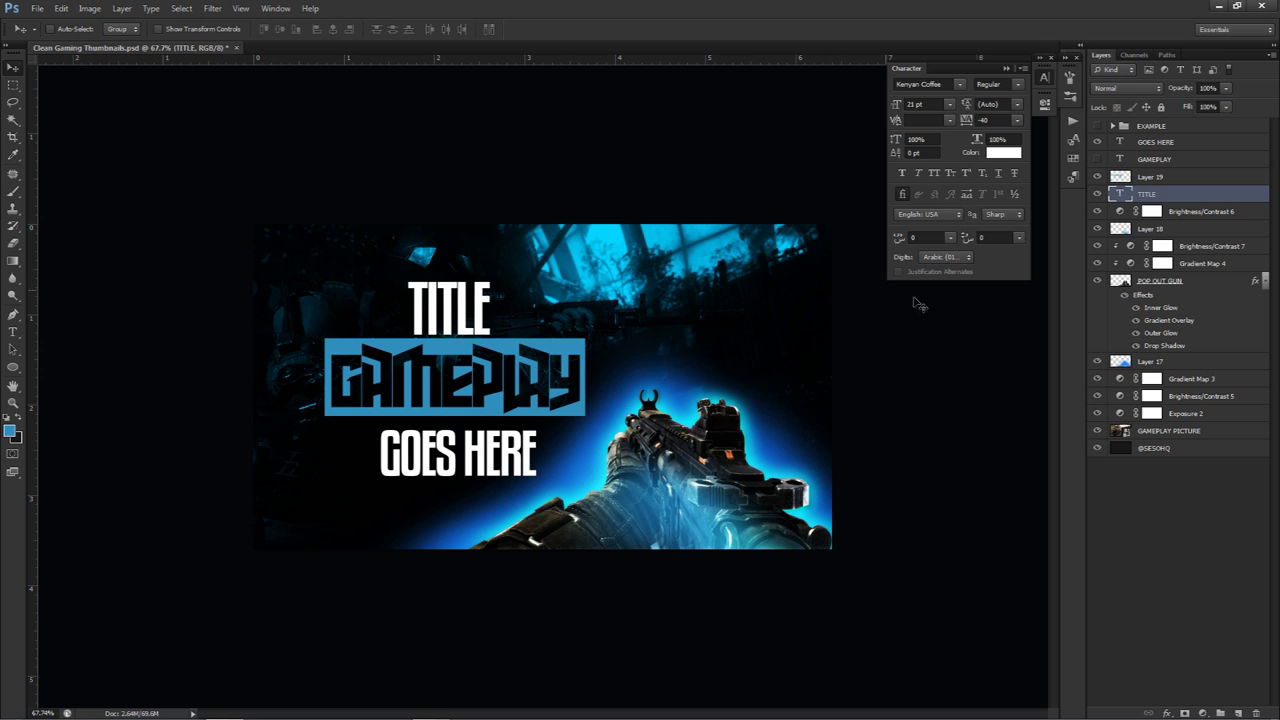
Move the GOES HERE text up and slightly left so it sits centred just below the blue rectangle
click(1160, 150)
drag(580, 384, 578, 378)
key(Up)
key(Up)
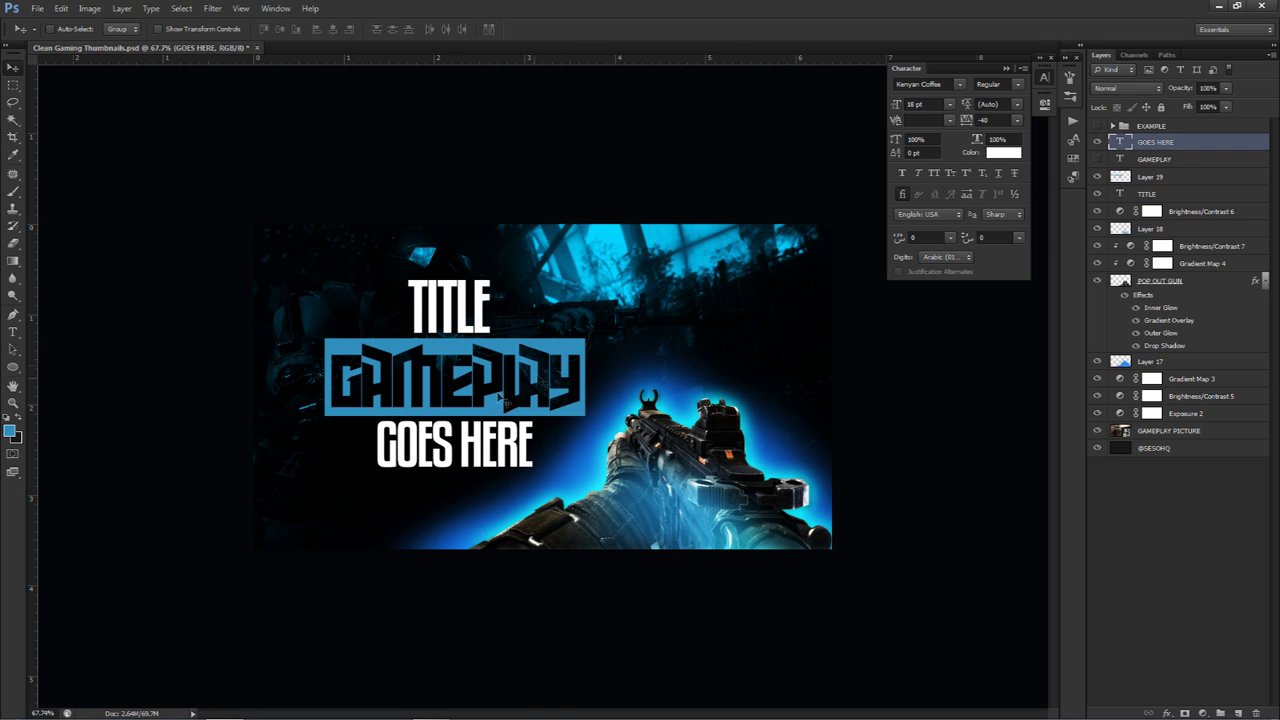
Add a Color Overlay effect to the hidden GAMEPLAY text layer, using bright cyan sampled from the gun's glow
double_click(1178, 163)
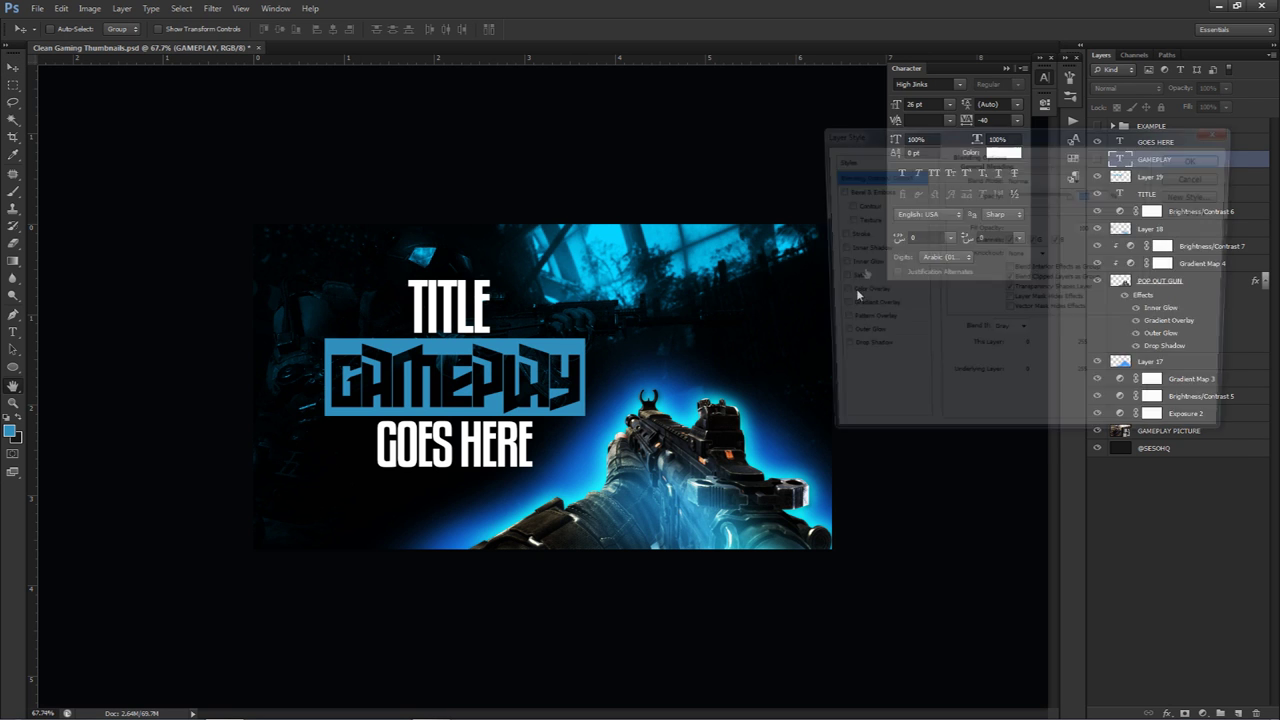
click(858, 292)
click(1091, 178)
click(690, 420)
click(1107, 247)
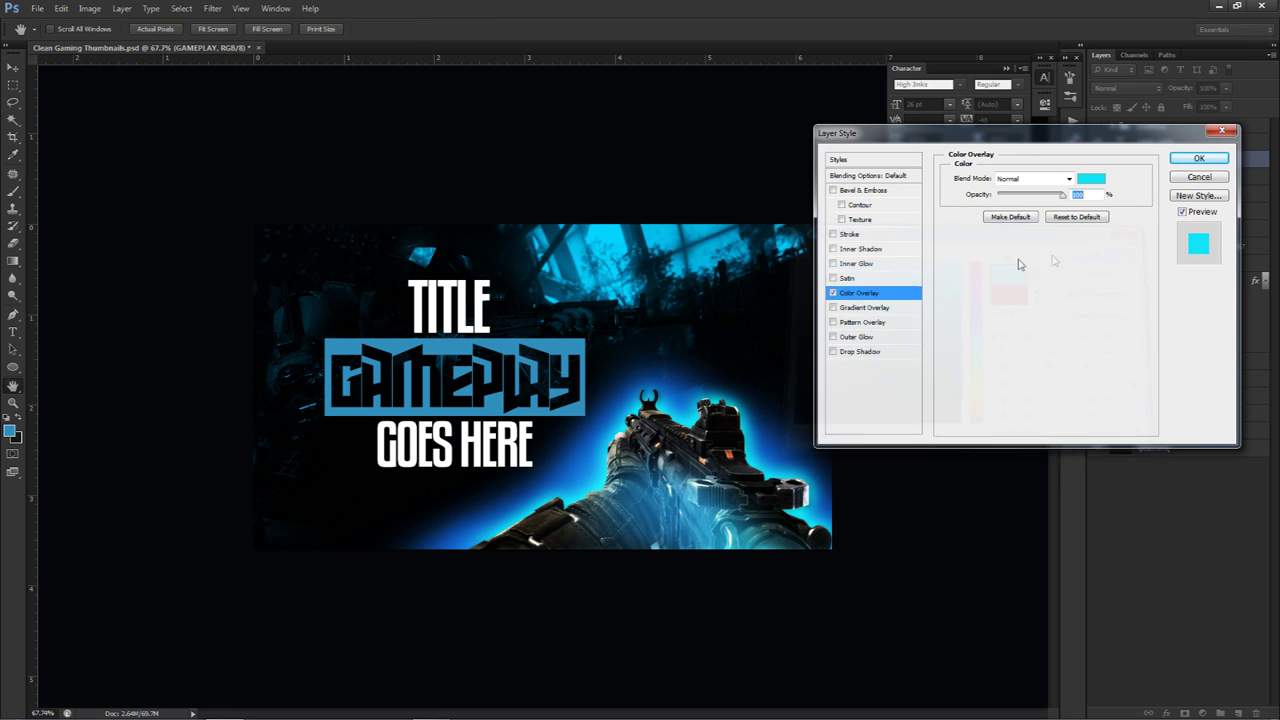
click(1199, 158)
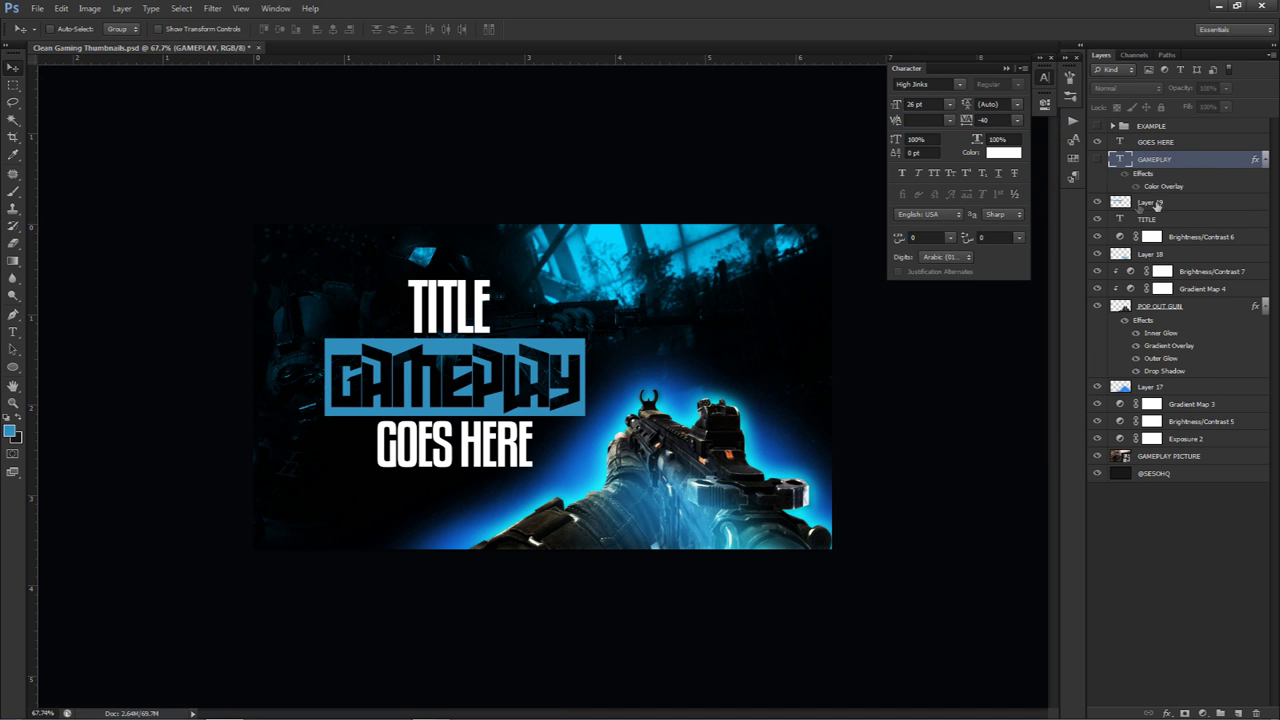
Add a Color Overlay effect to the cut-out rectangle layer, using bright cyan #0bd8e5 sampled from the gun's glow
click(1202, 204)
double_click(1220, 202)
click(860, 291)
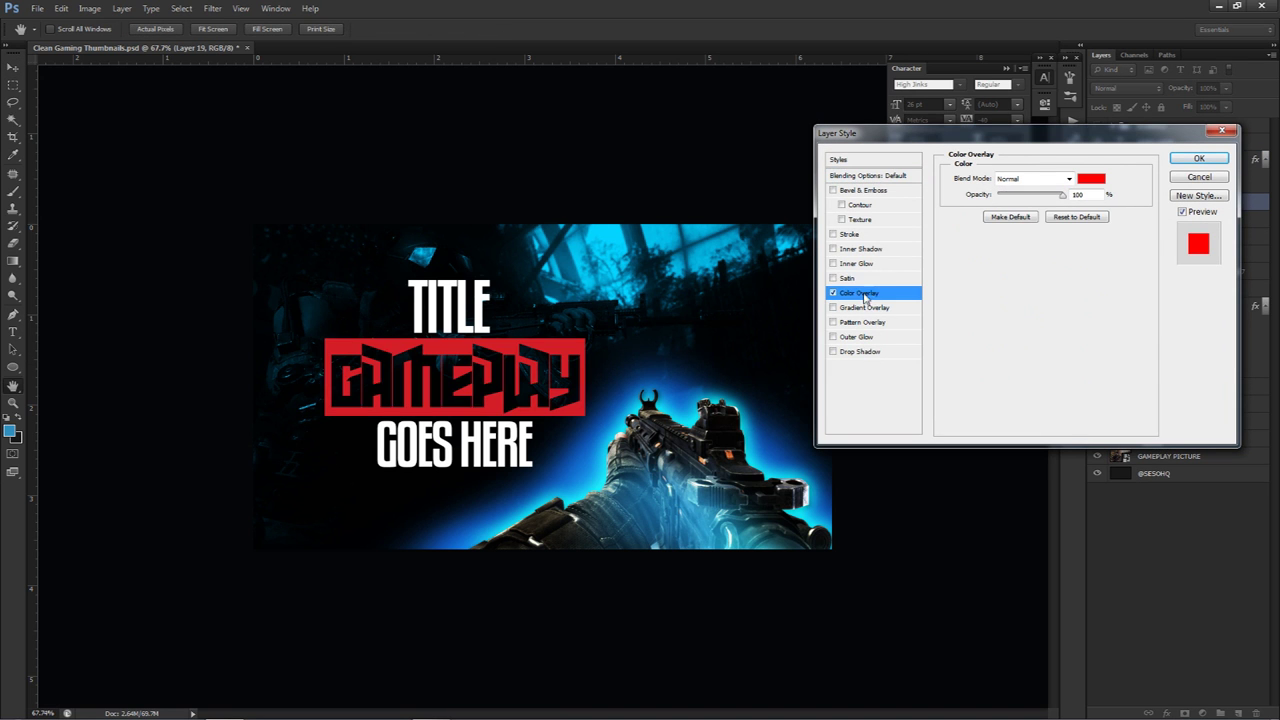
click(1091, 178)
click(747, 457)
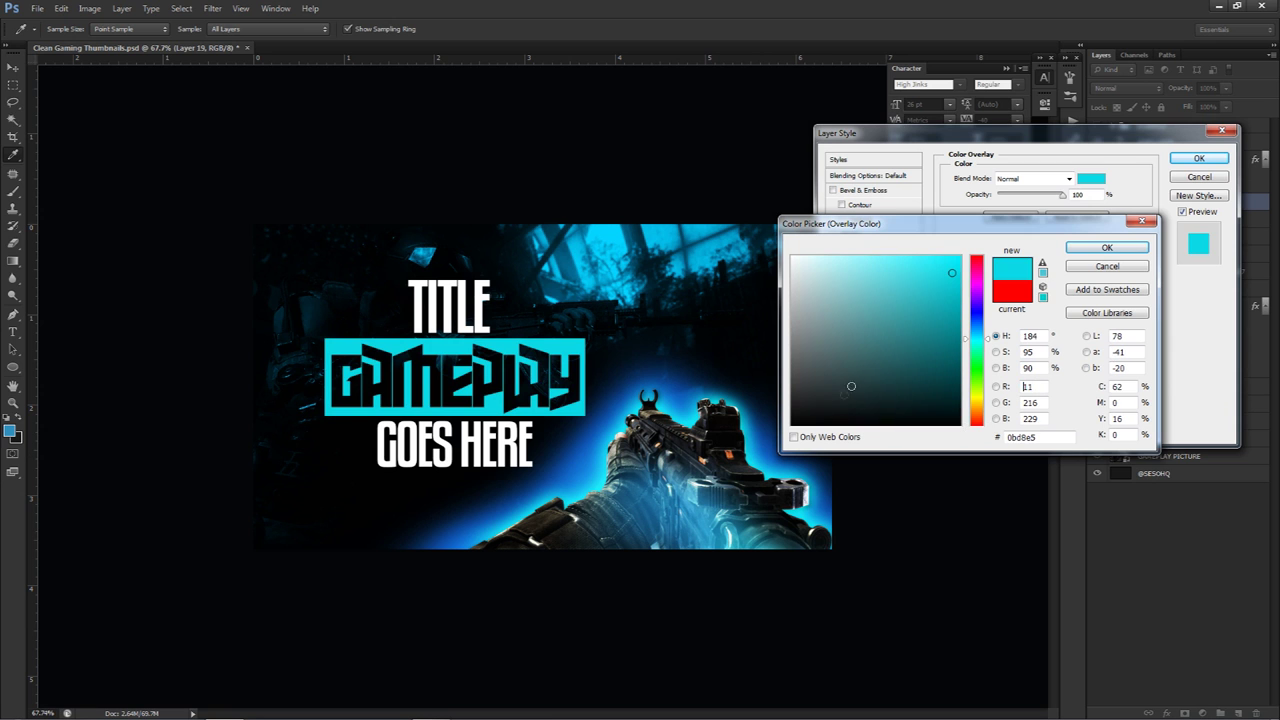
click(1105, 246)
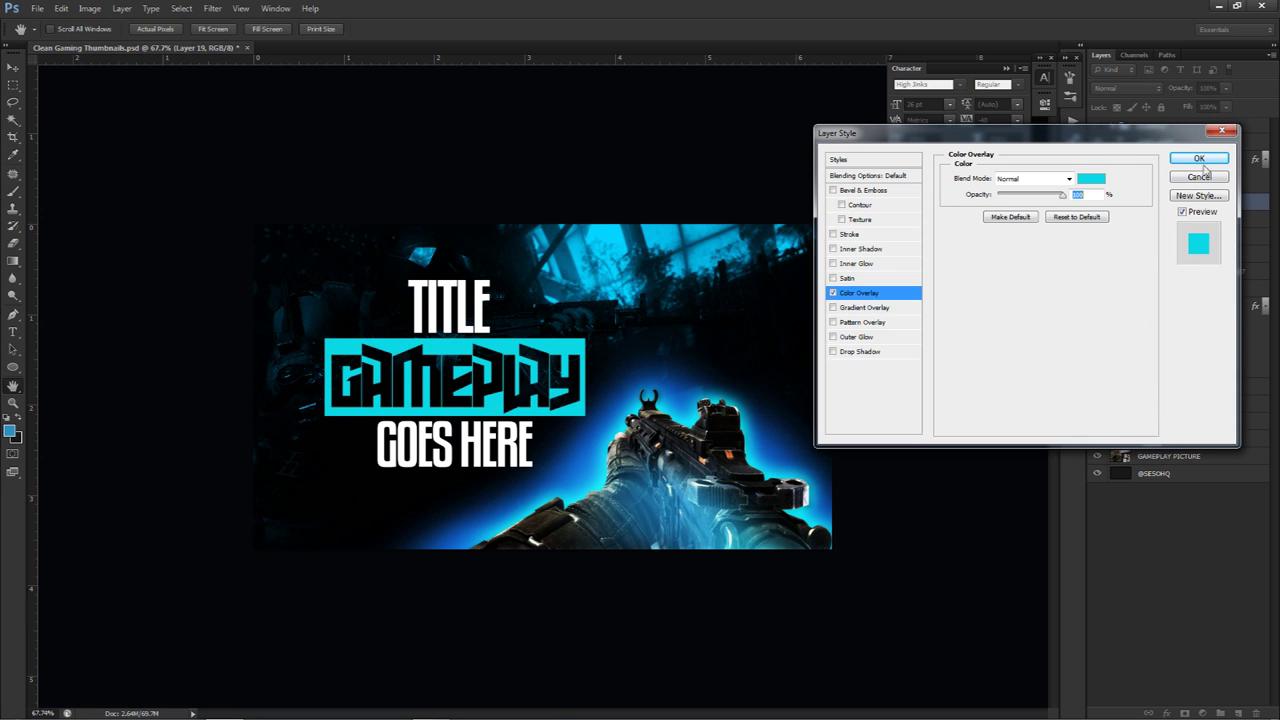
click(1199, 158)
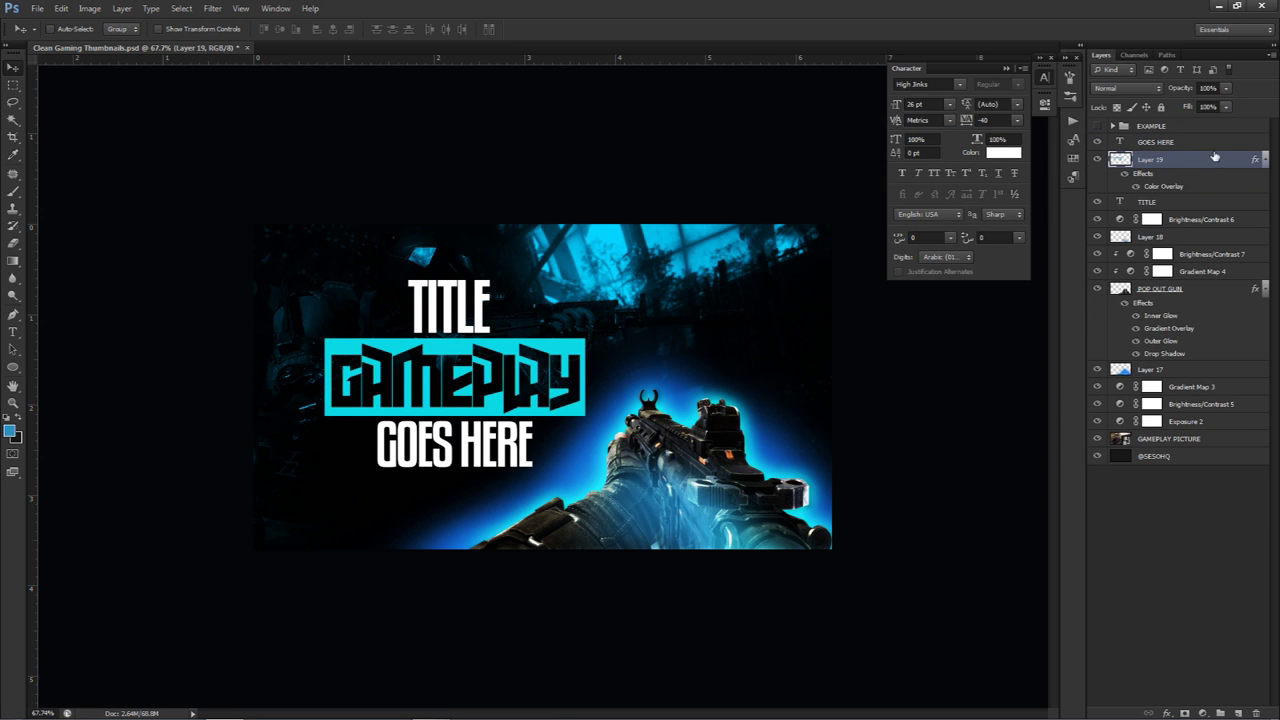
Nudge the TITLE text slightly right so it sits centred above the cyan GAMEPLAY block
click(1190, 146)
click(1265, 159)
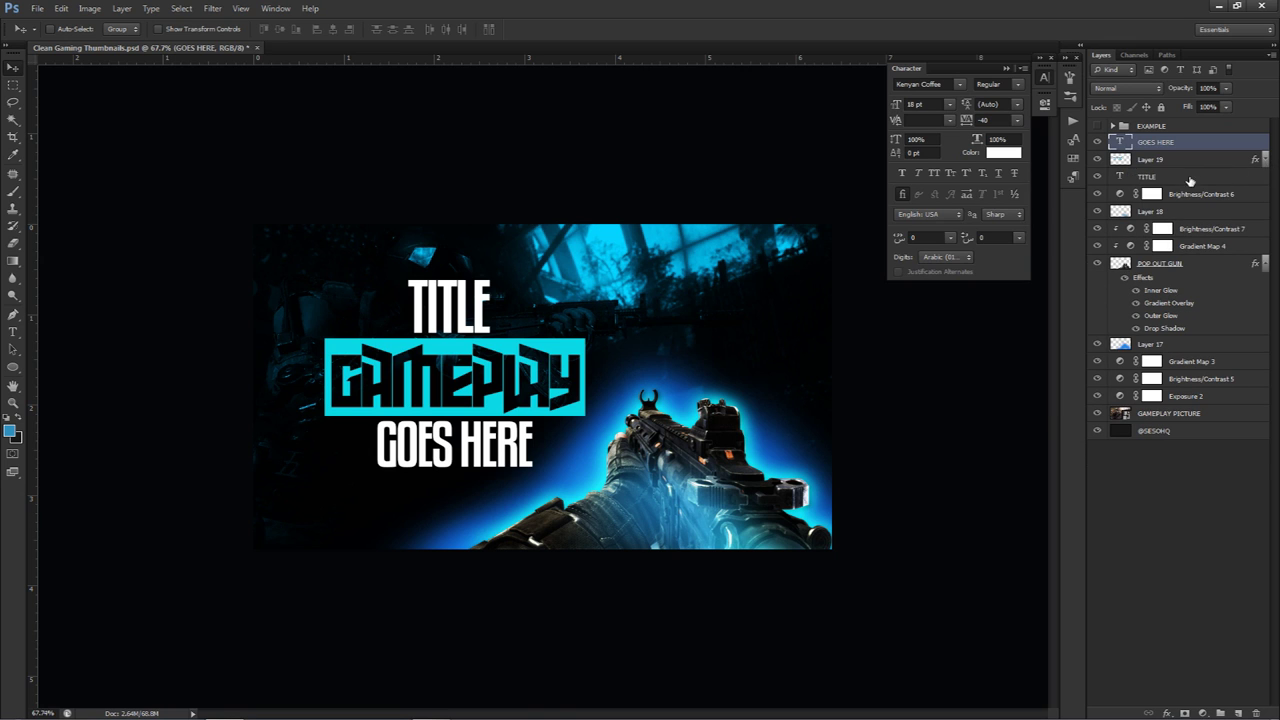
click(1192, 178)
shift+click(1183, 148)
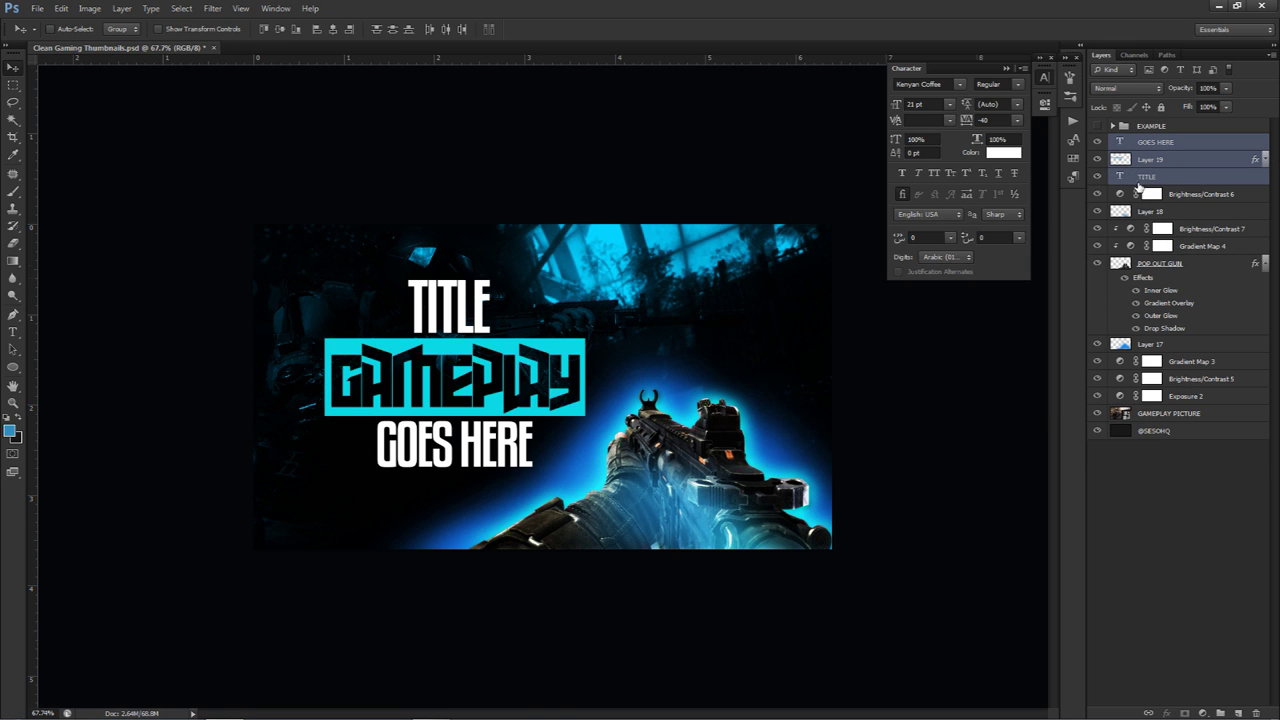
click(1150, 176)
drag(560, 326, 574, 327)
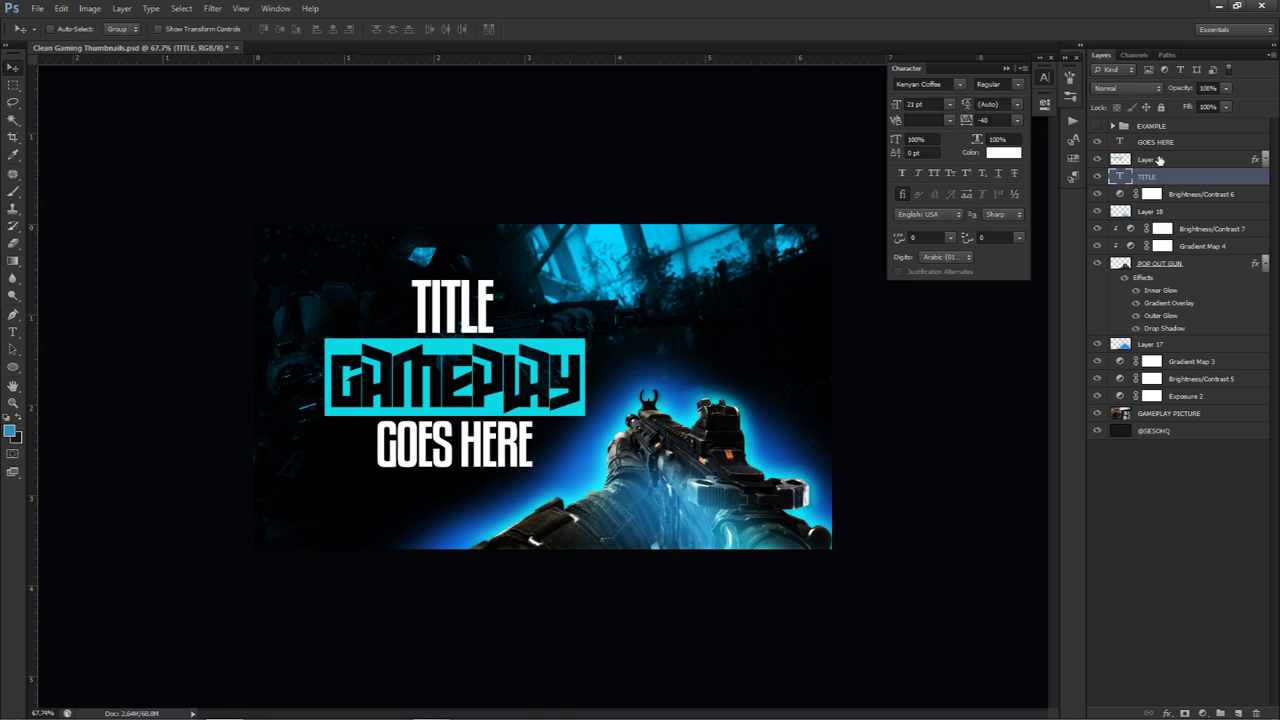
Group the TITLE, GAMEPLAY block and GOES HERE layers, and merge a duplicate of the group into a single layer
shift+click(1155, 143)
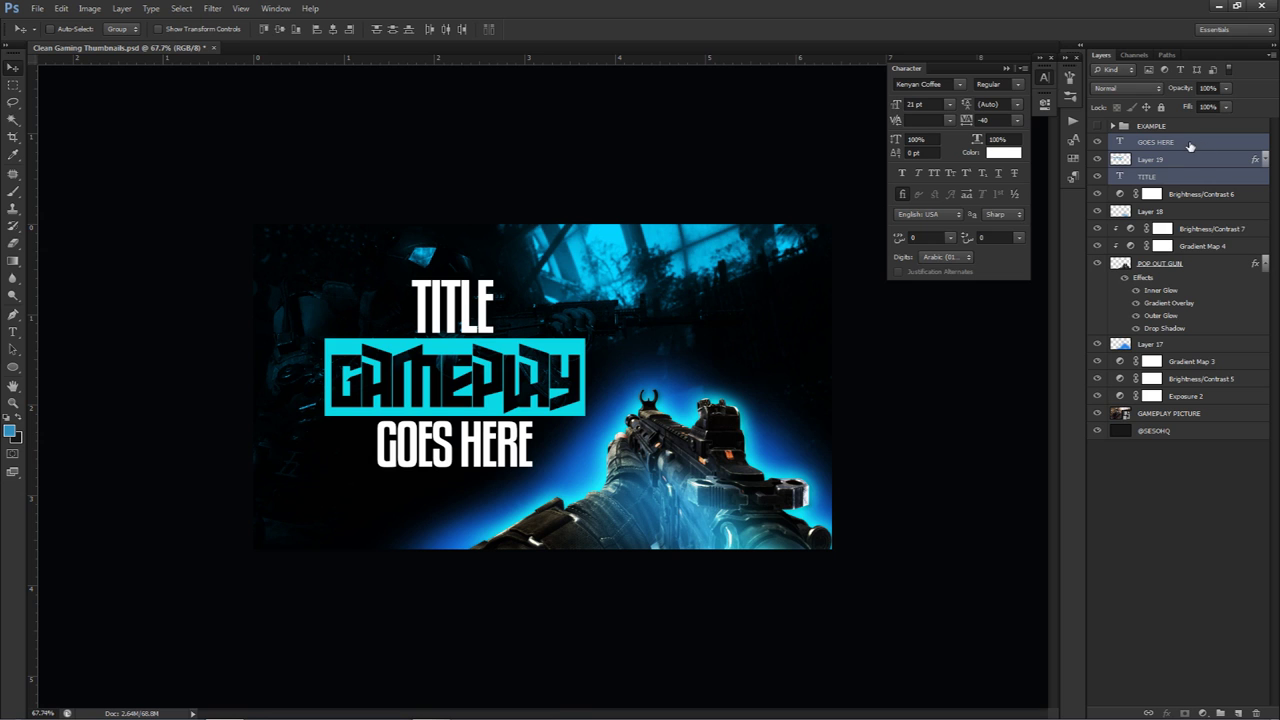
click(1180, 144)
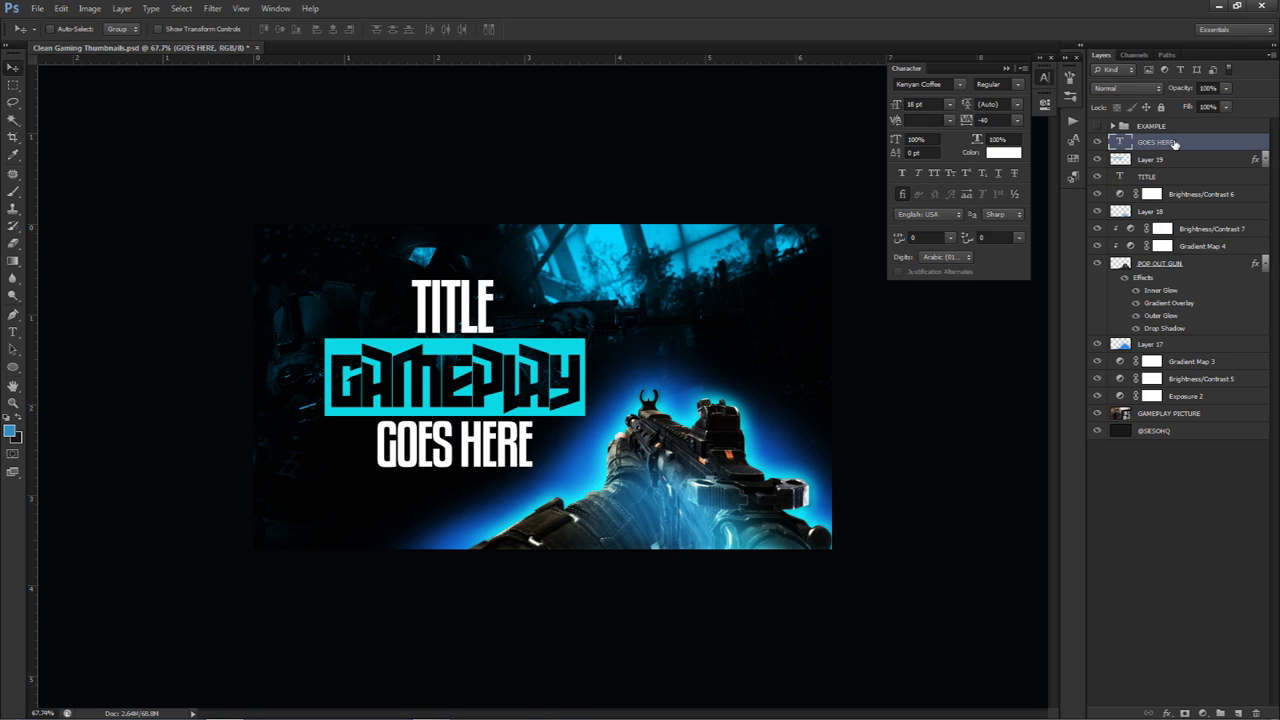
shift+click(1170, 177)
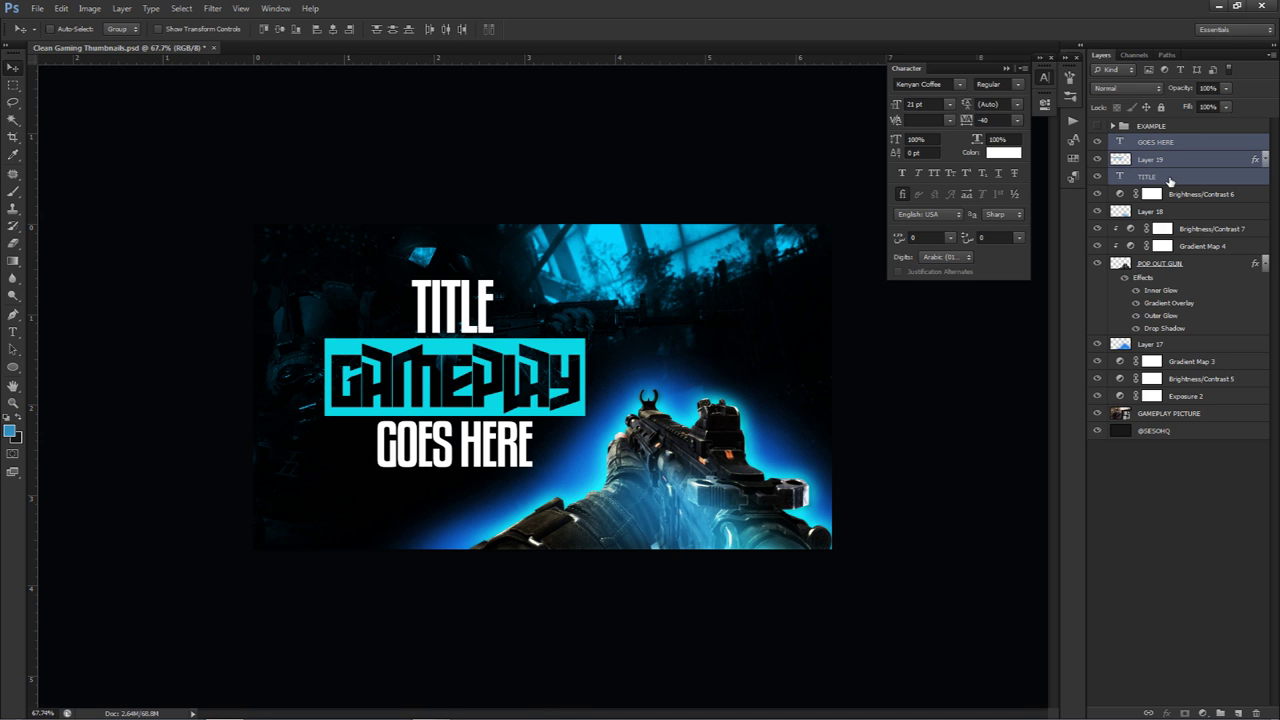
key(ctrl+g)
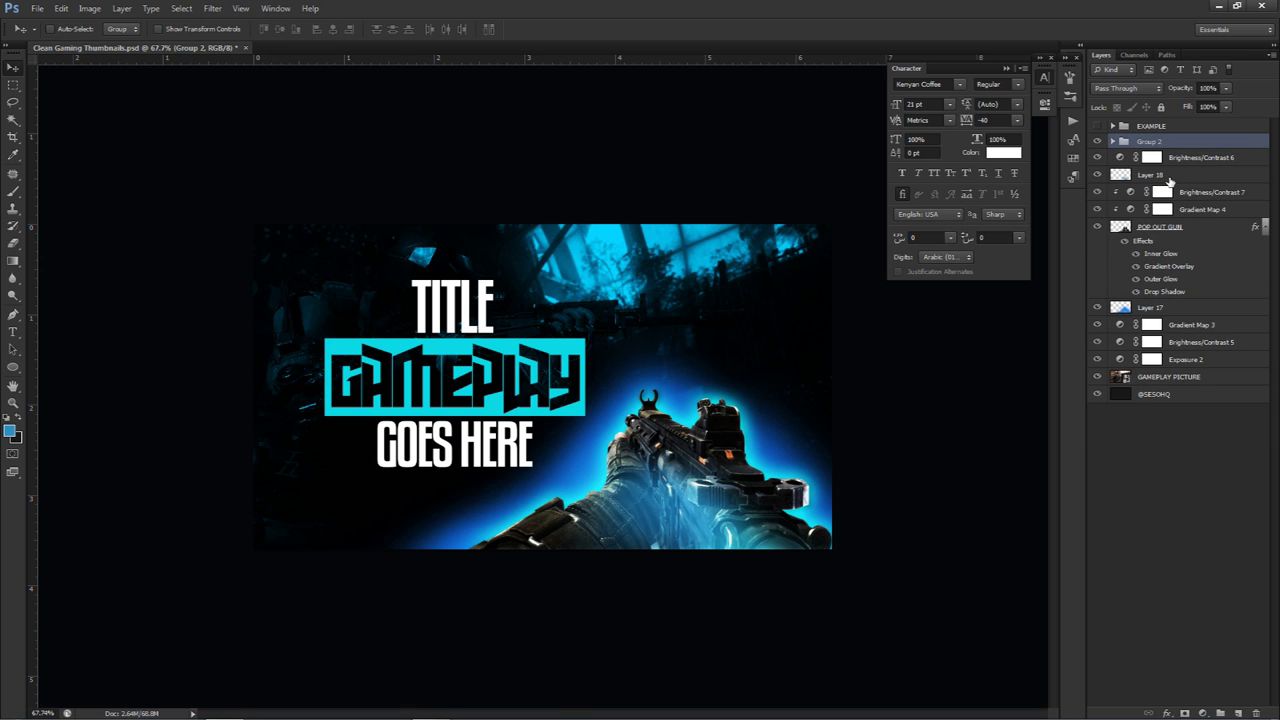
key(ctrl+j)
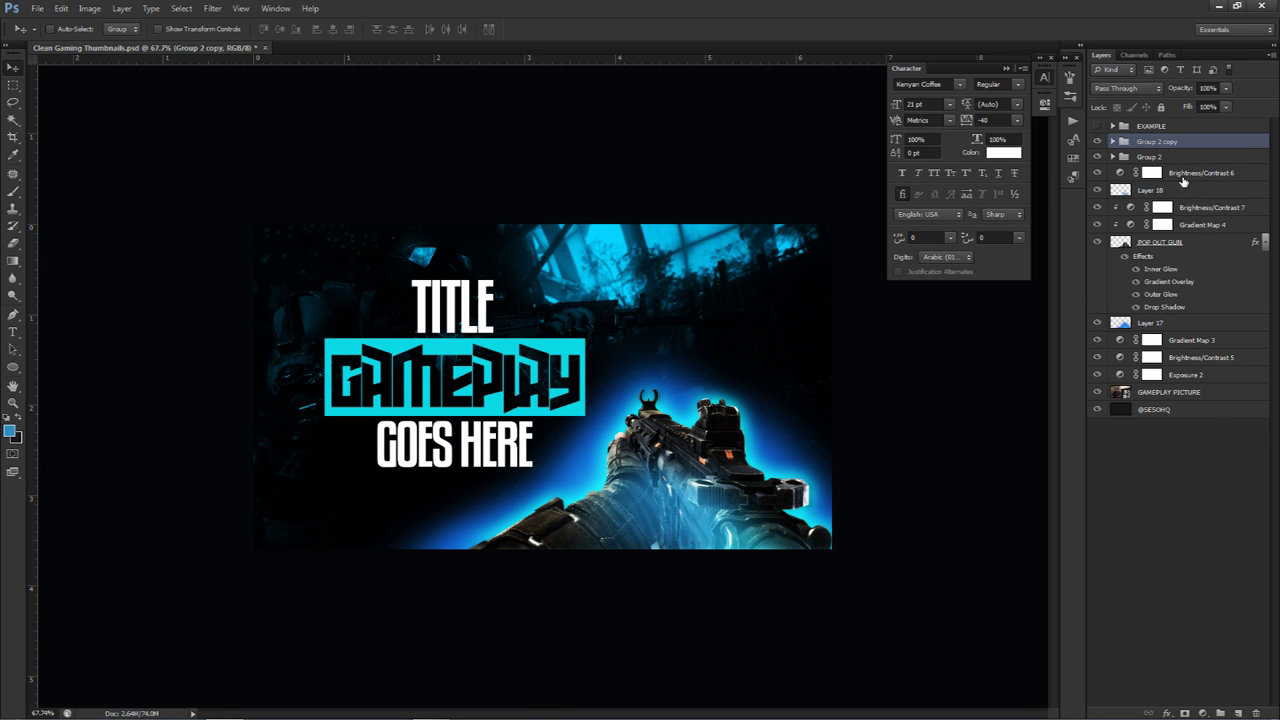
key(ctrl+e)
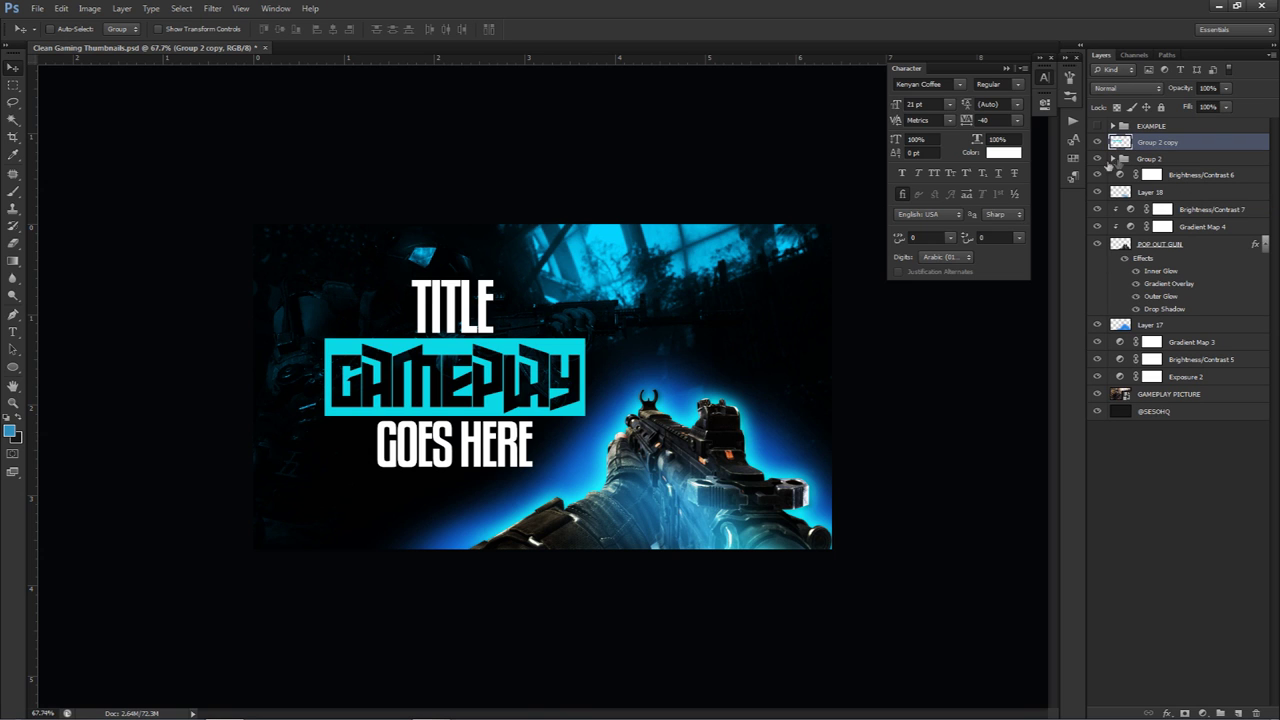
Hide the original title group and move the merged title copy slightly left
click(1149, 160)
click(1097, 159)
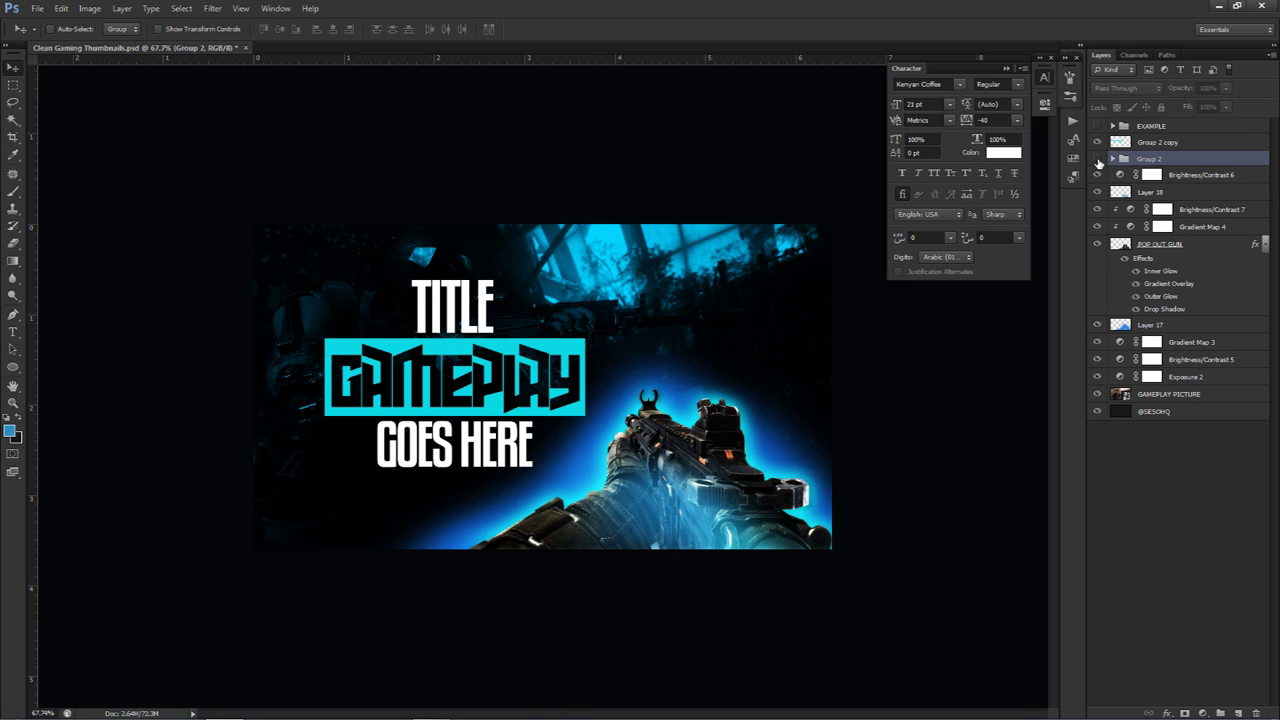
click(1159, 148)
drag(583, 337, 561, 337)
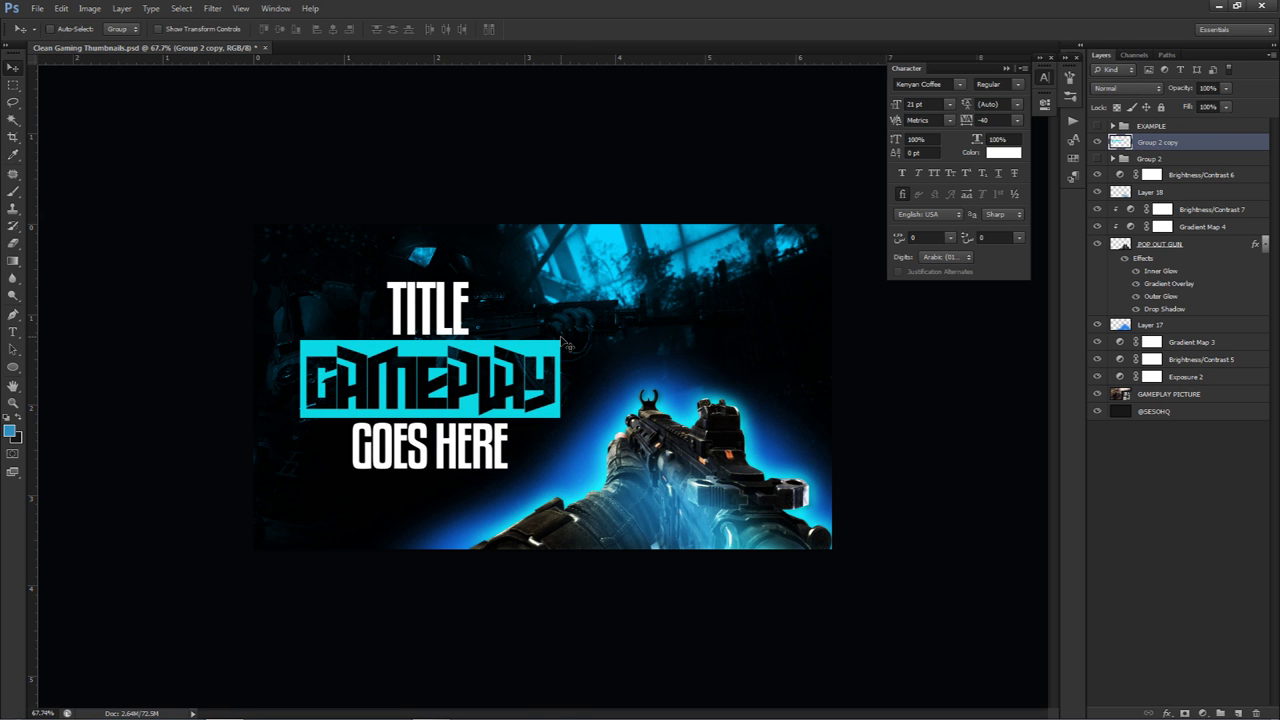
key(ctrl+t)
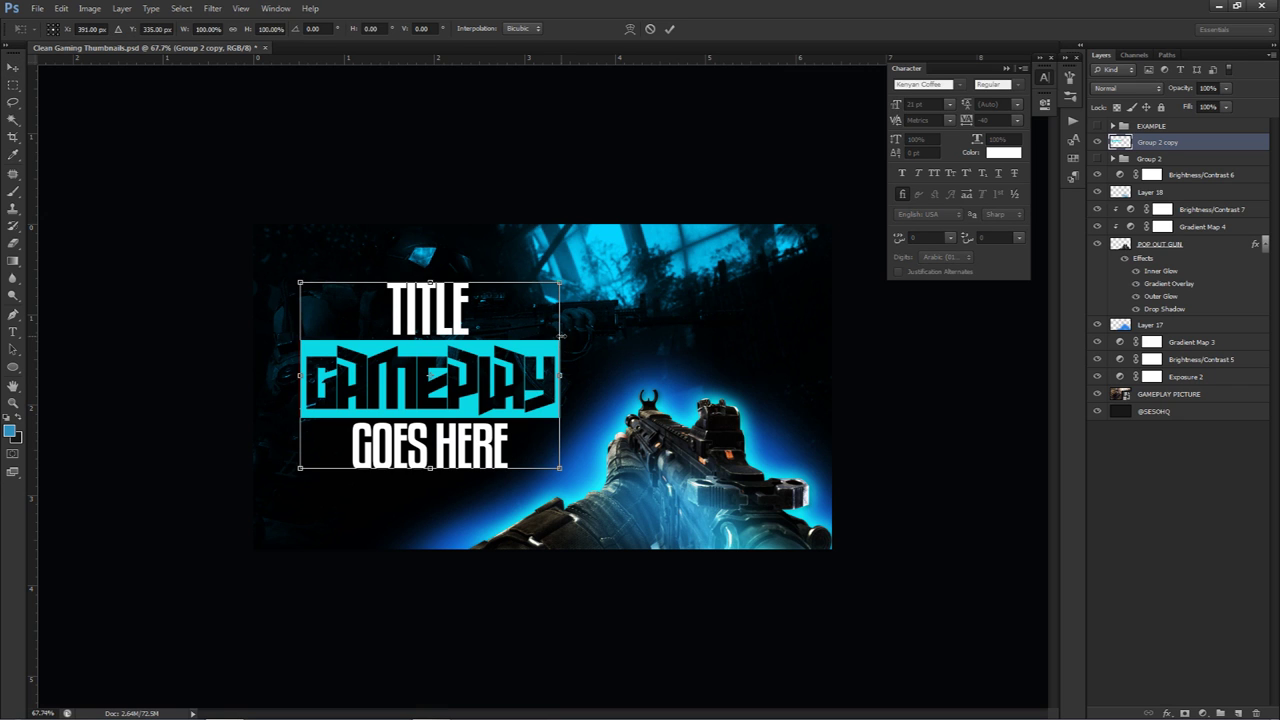
right_click(500, 343)
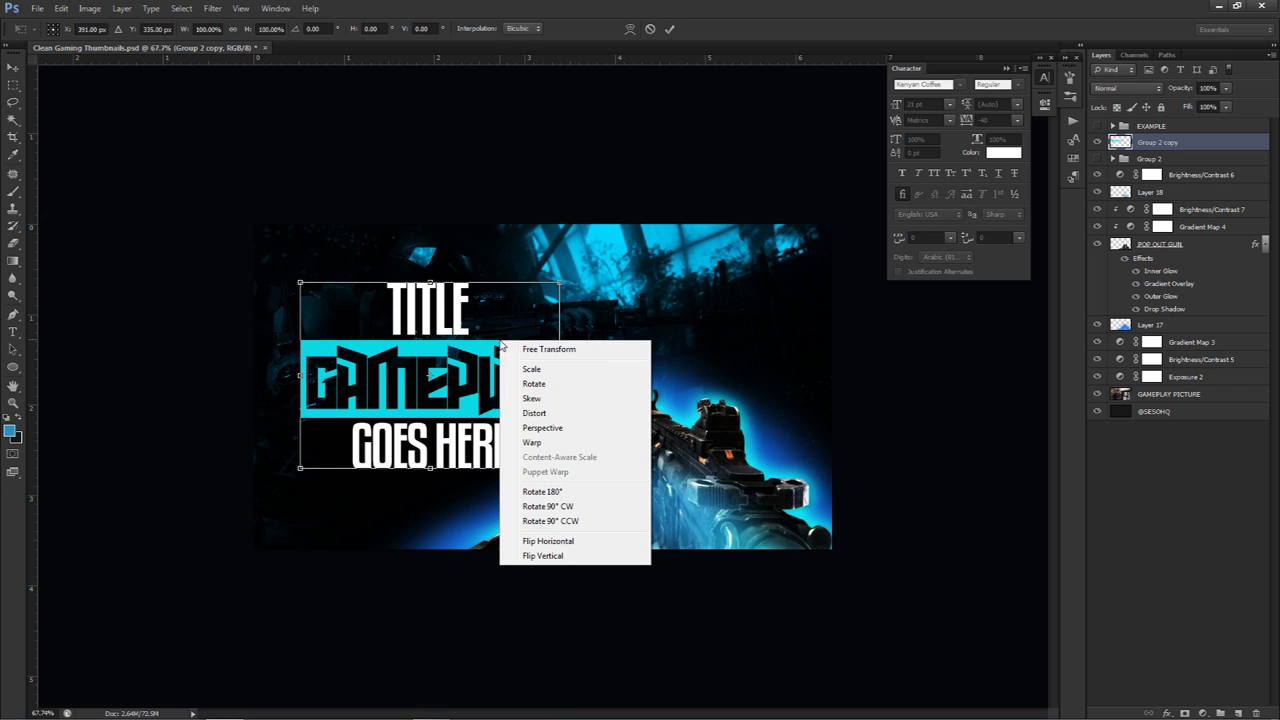
click(543, 428)
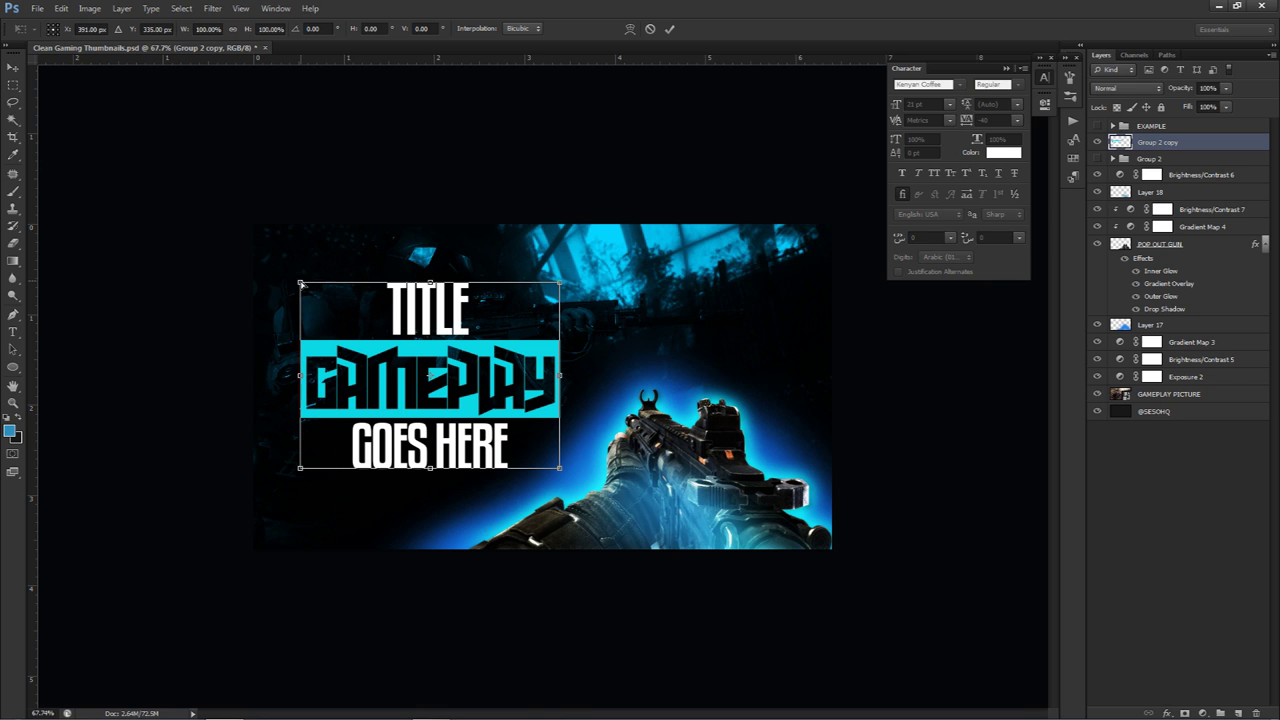
drag(300, 283, 300, 260)
click(650, 28)
click(1097, 142)
click(1097, 159)
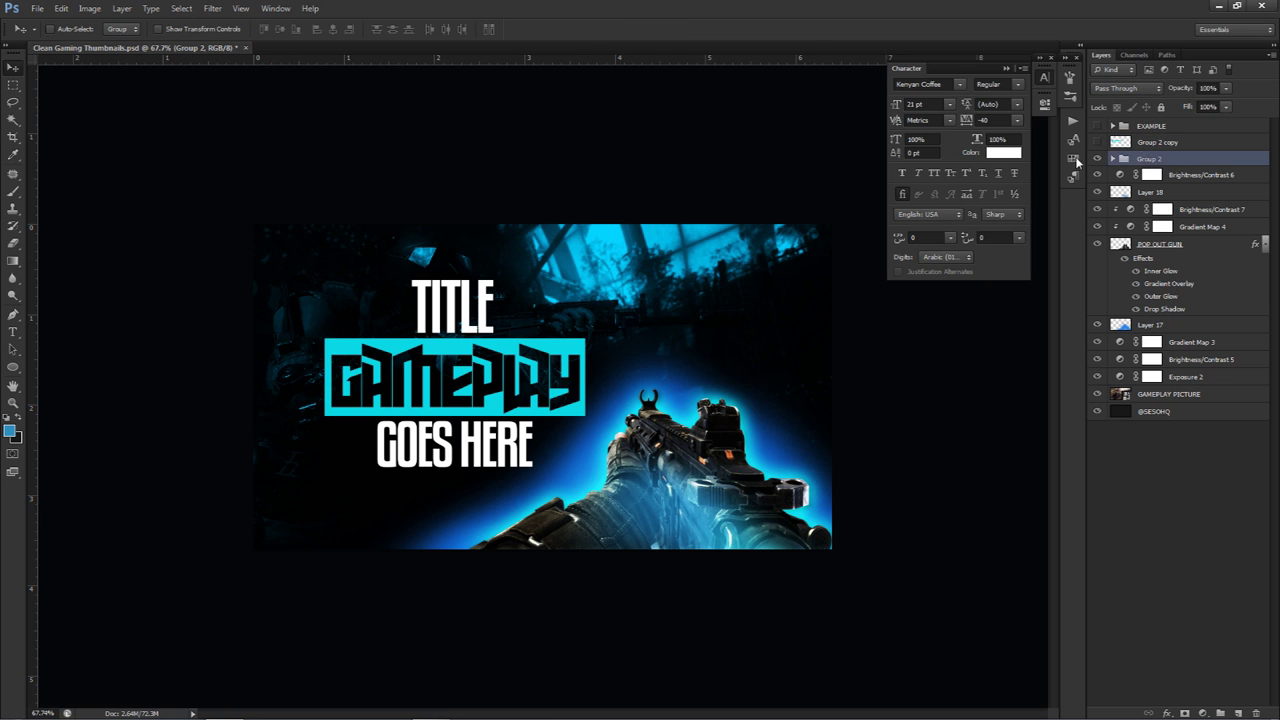
key(ctrl+t)
right_click(508, 324)
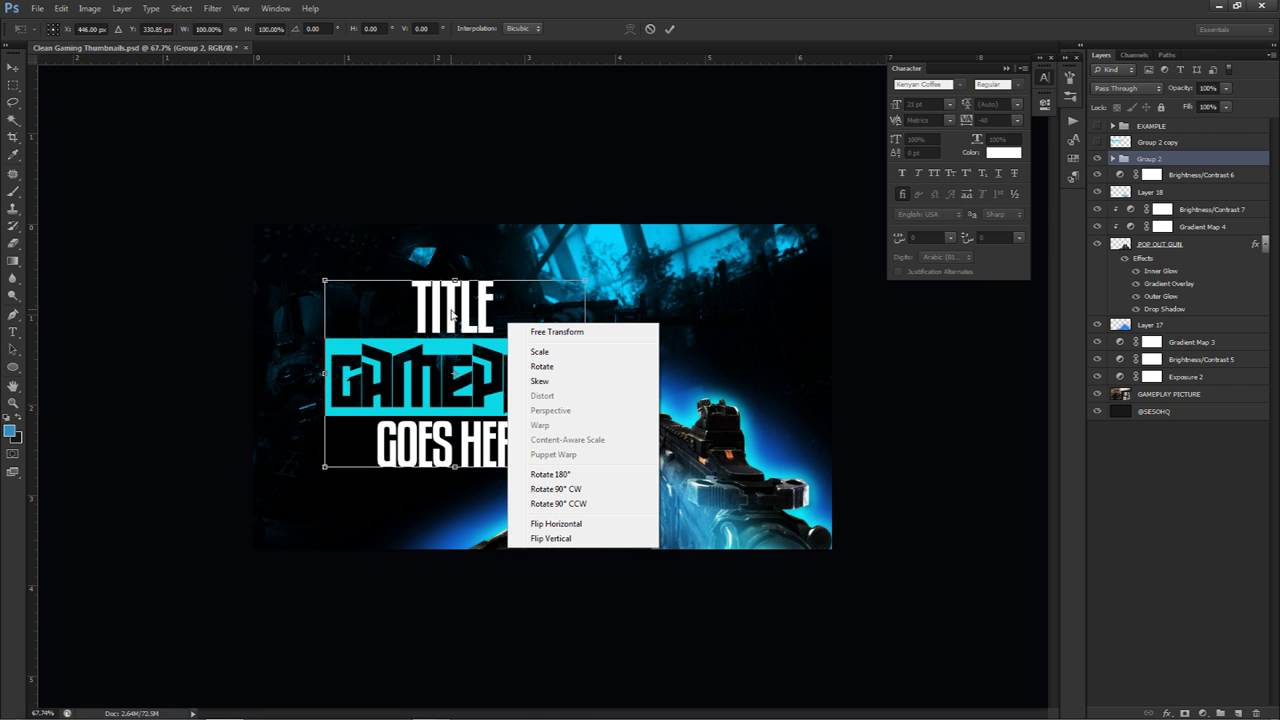
click(1097, 160)
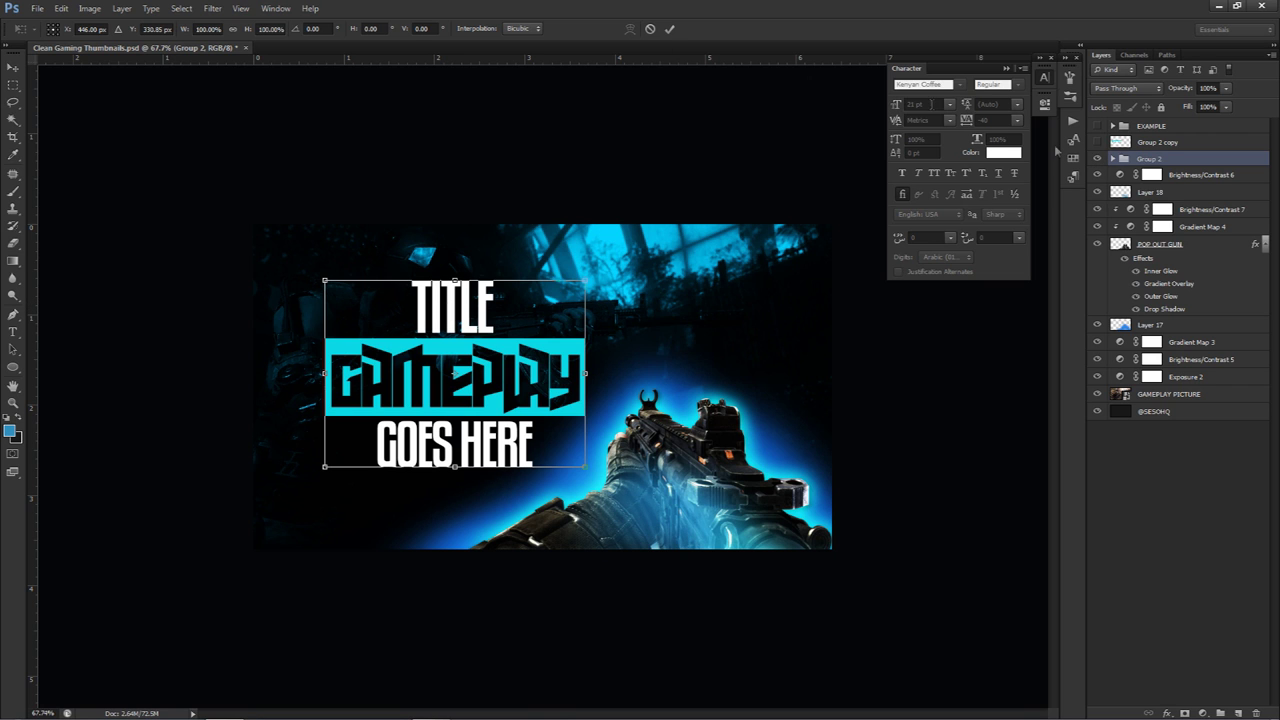
click(650, 28)
click(1097, 142)
click(1157, 142)
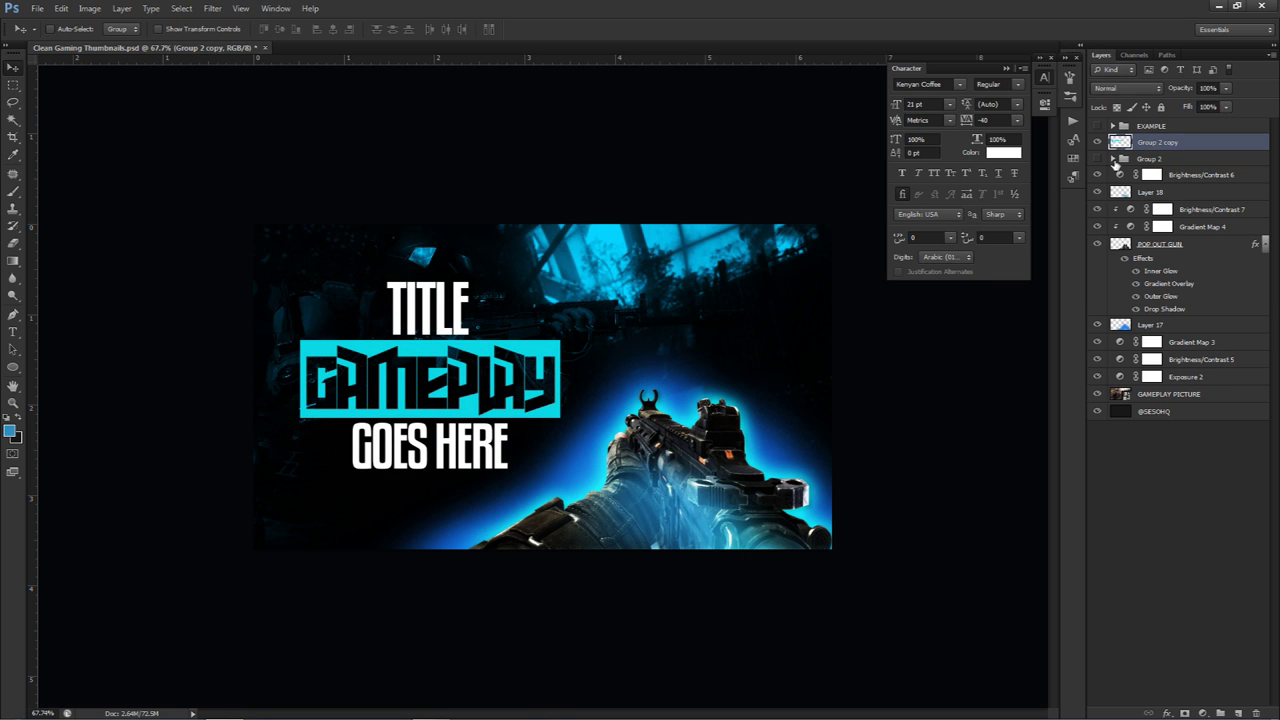
click(1113, 160)
click(1113, 160)
key(ctrl+t)
right_click(467, 323)
click(523, 409)
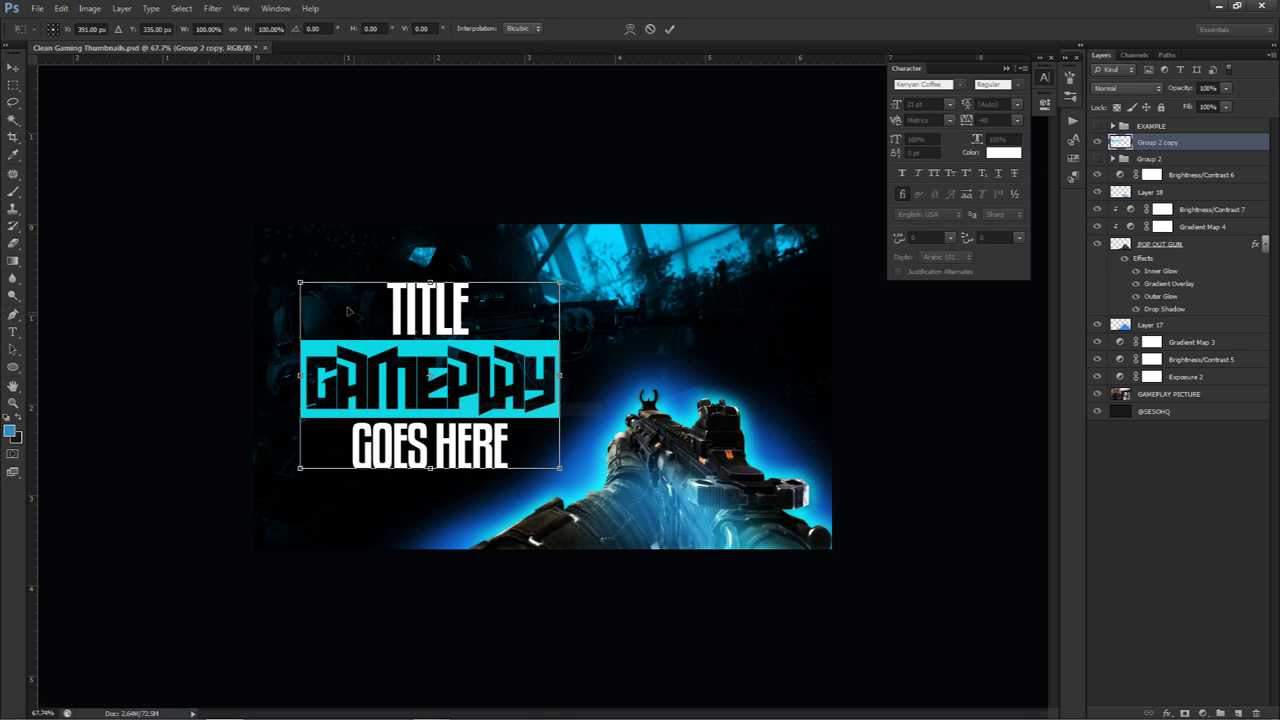
drag(301, 284, 300, 68)
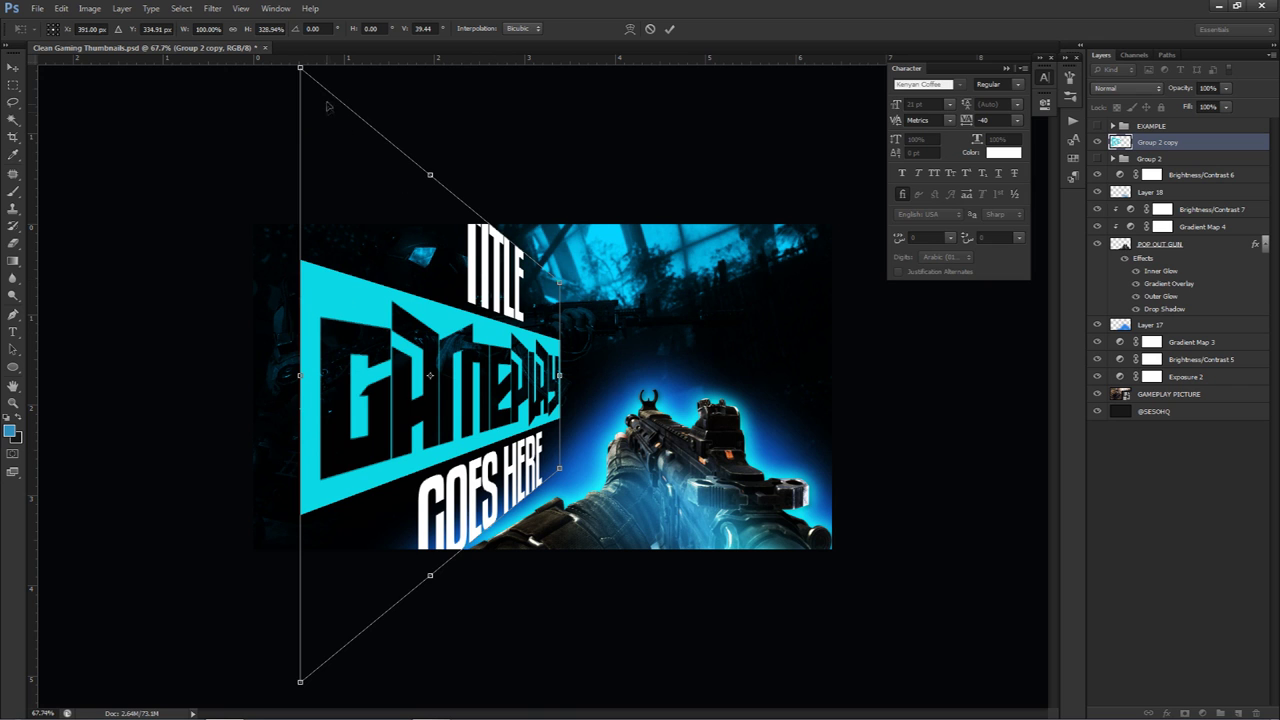
click(651, 29)
Apply a slight perspective to the merged title, making its left side taller and its base wider, and shift it slightly right
key(ctrl+t)
right_click(400, 351)
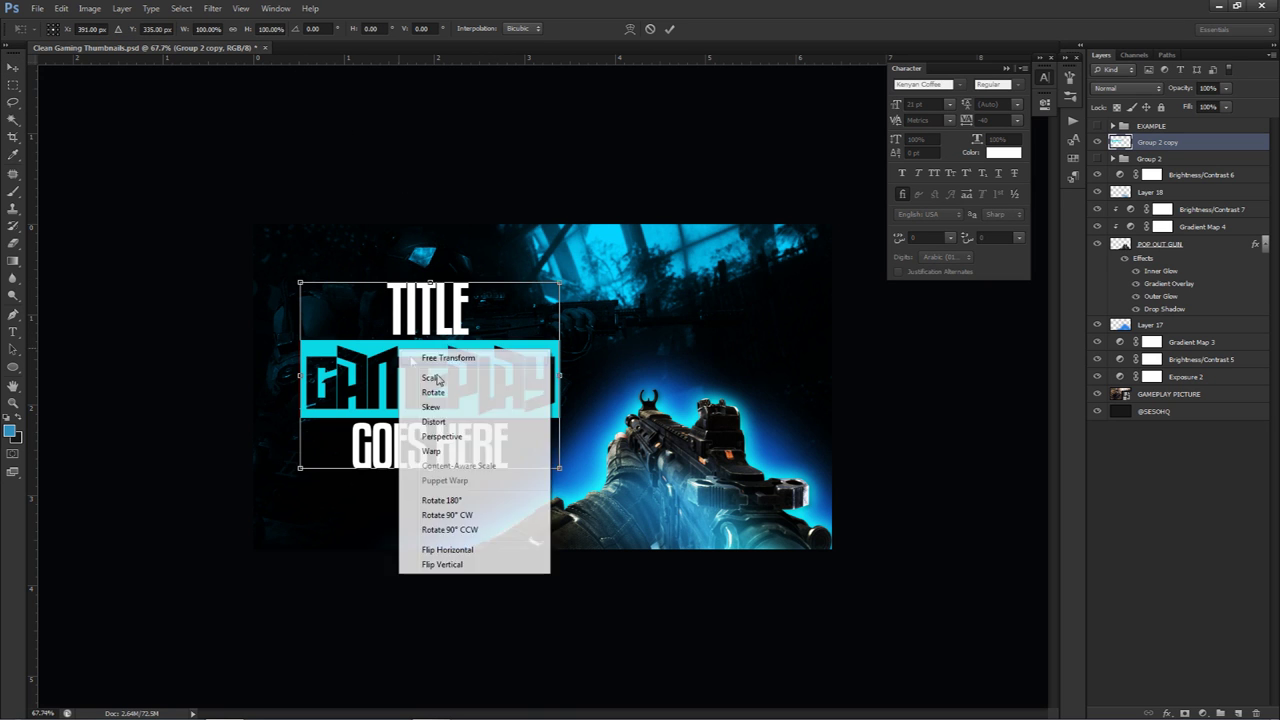
click(441, 436)
drag(300, 283, 300, 266)
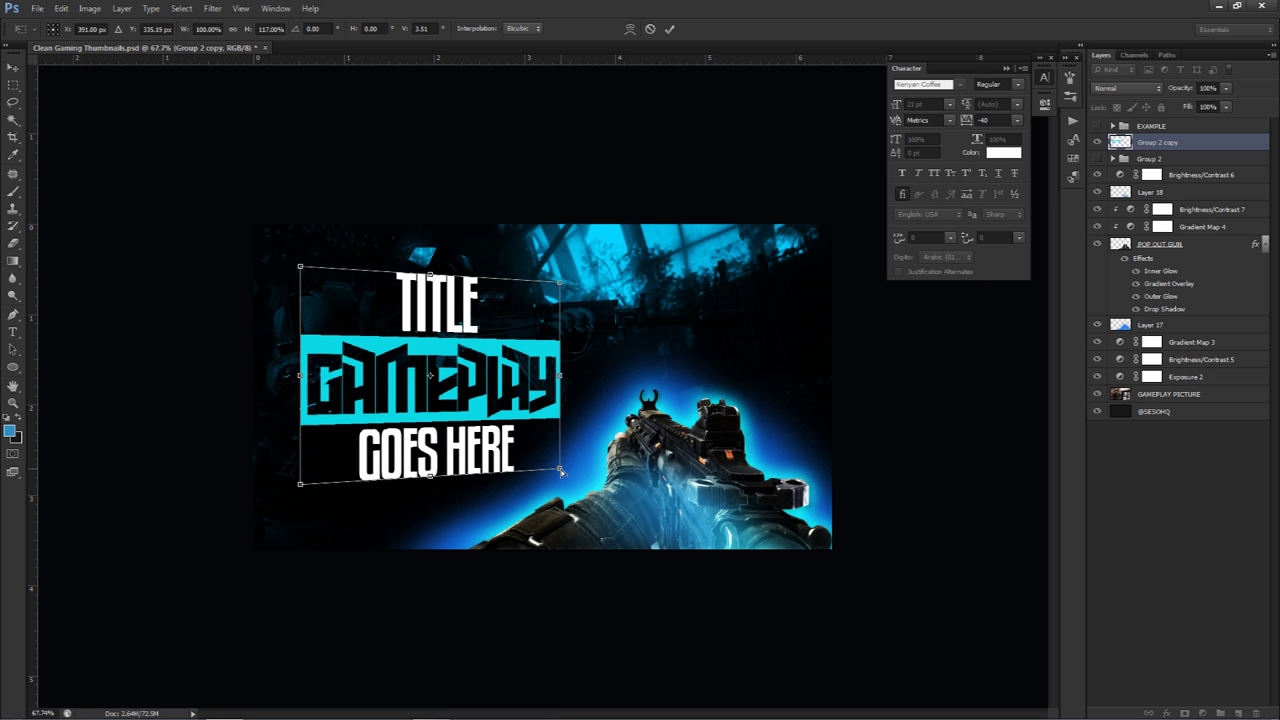
drag(561, 471, 580, 470)
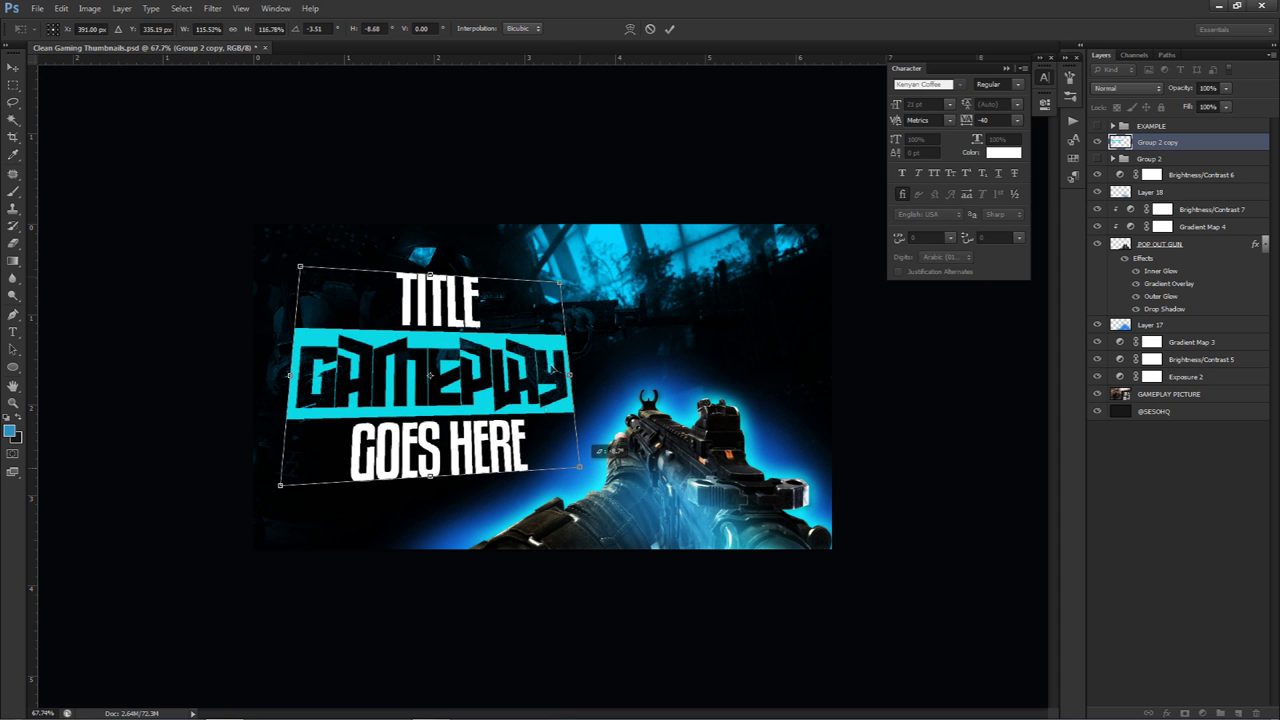
click(669, 28)
drag(488, 349, 506, 345)
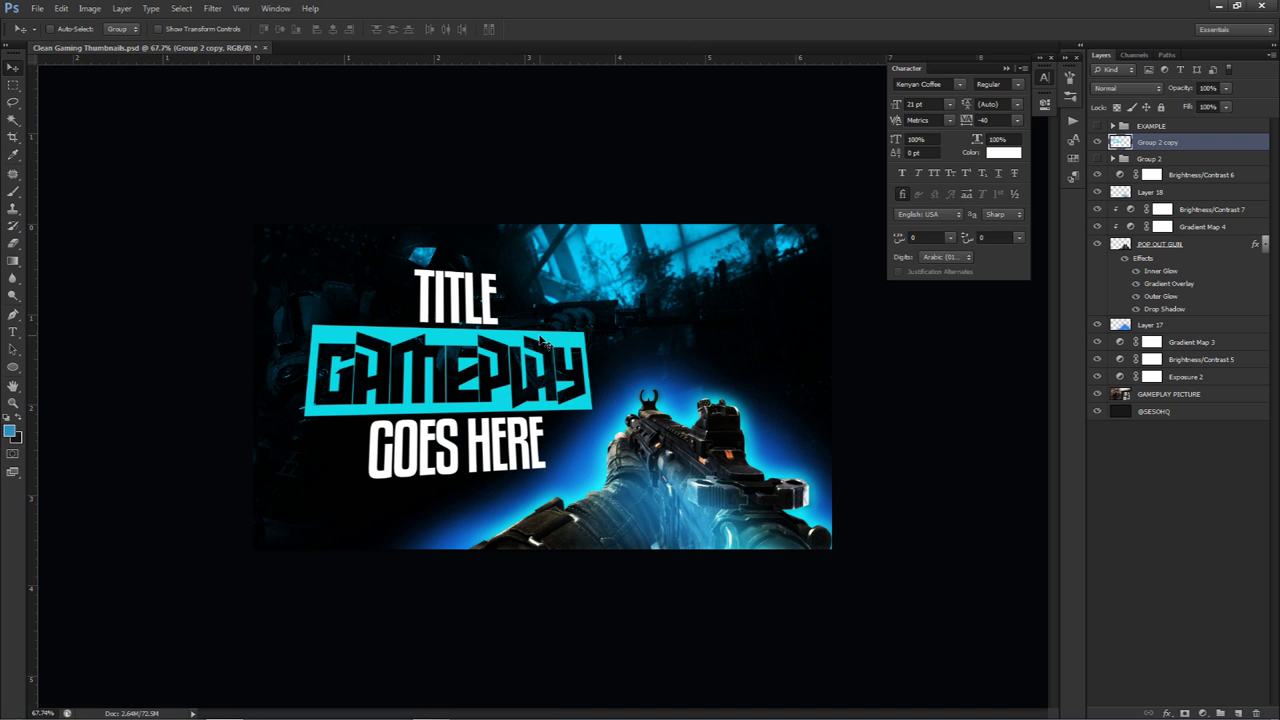
Add a new layer above the merged title and set the brush colour to the block's cyan shifted slightly toward blue
click(1240, 711)
key(b)
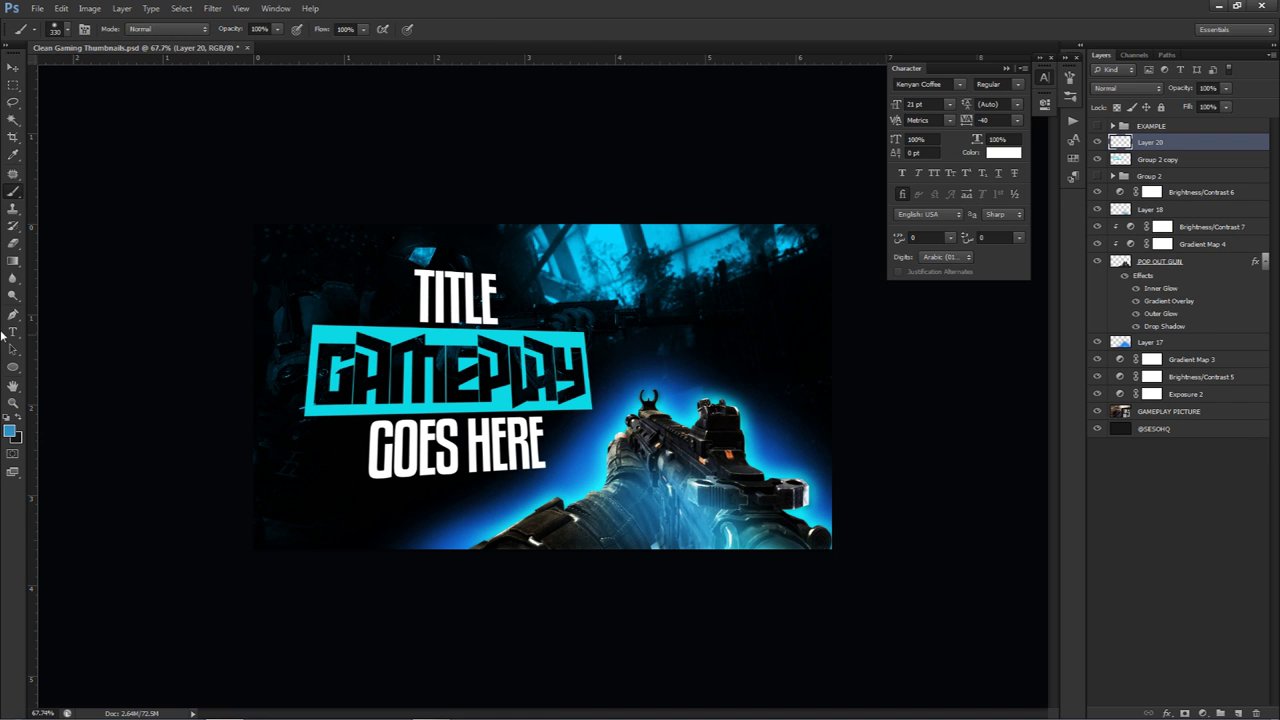
click(11, 431)
click(514, 333)
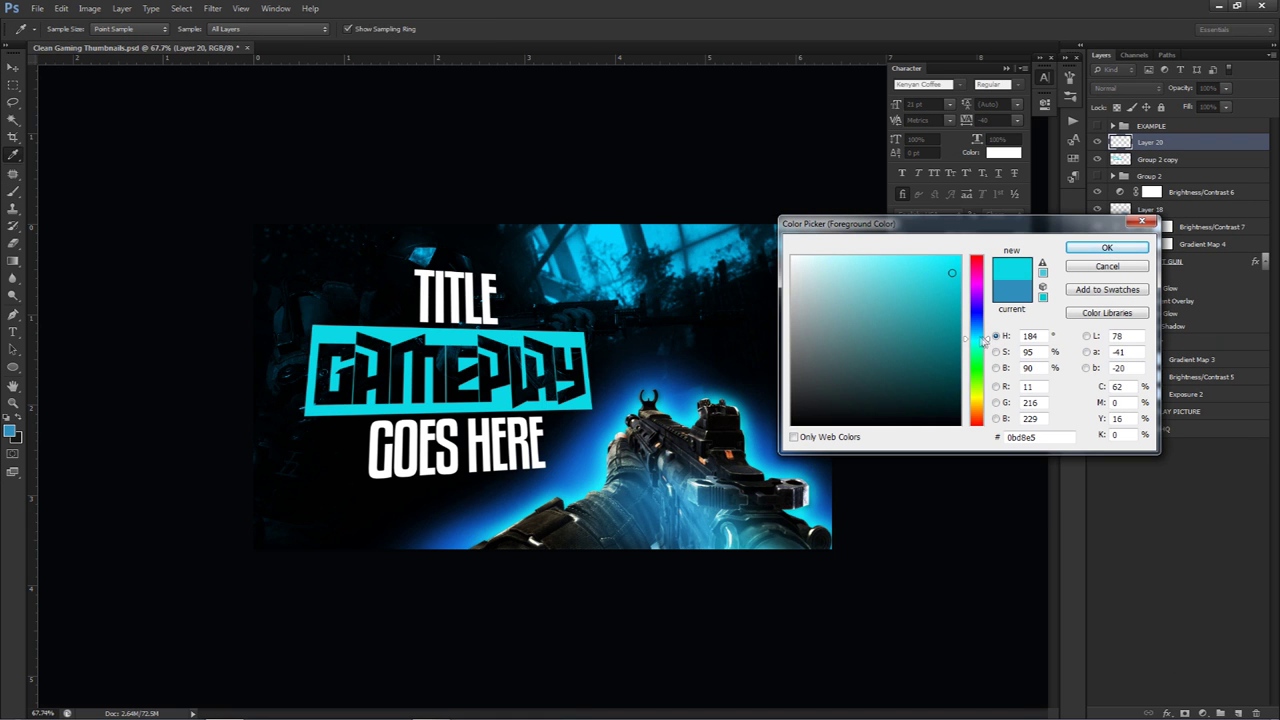
drag(985, 341, 974, 333)
click(1106, 248)
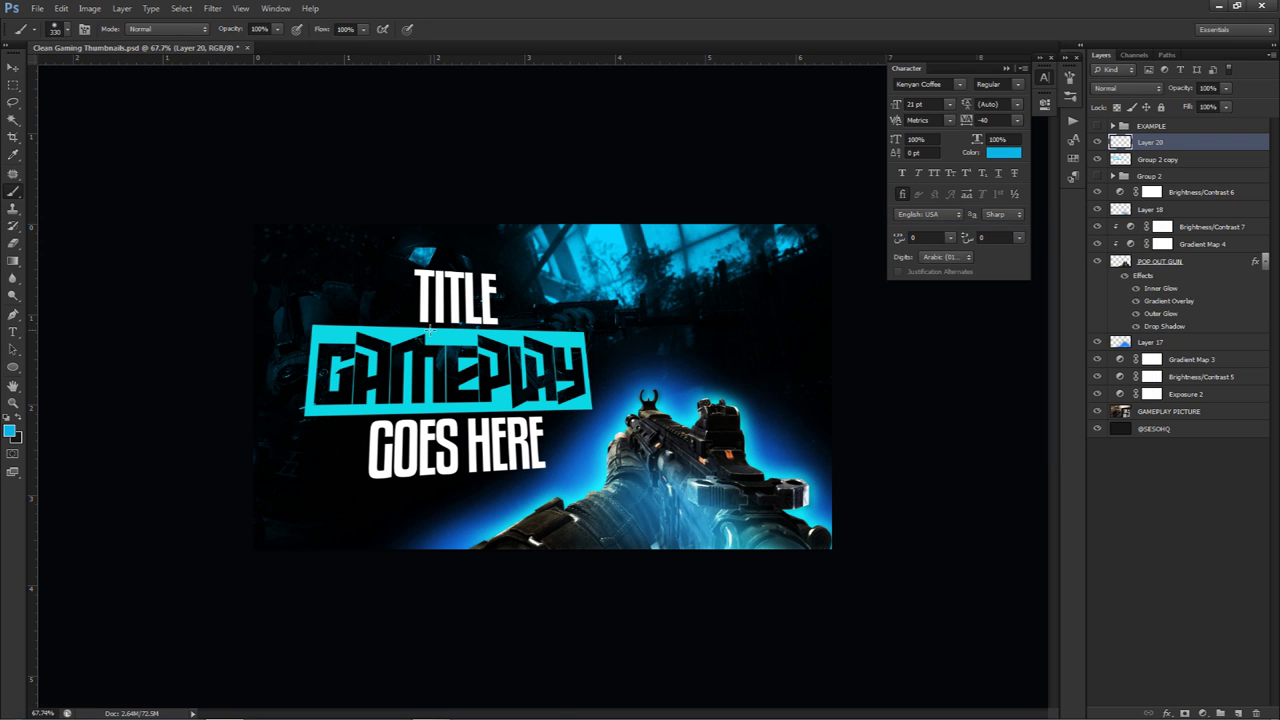
Paint a large soft blue glow with an enlarged brush of about 475 px over the title's upper-left part
key(bracketright)
key(bracketright)
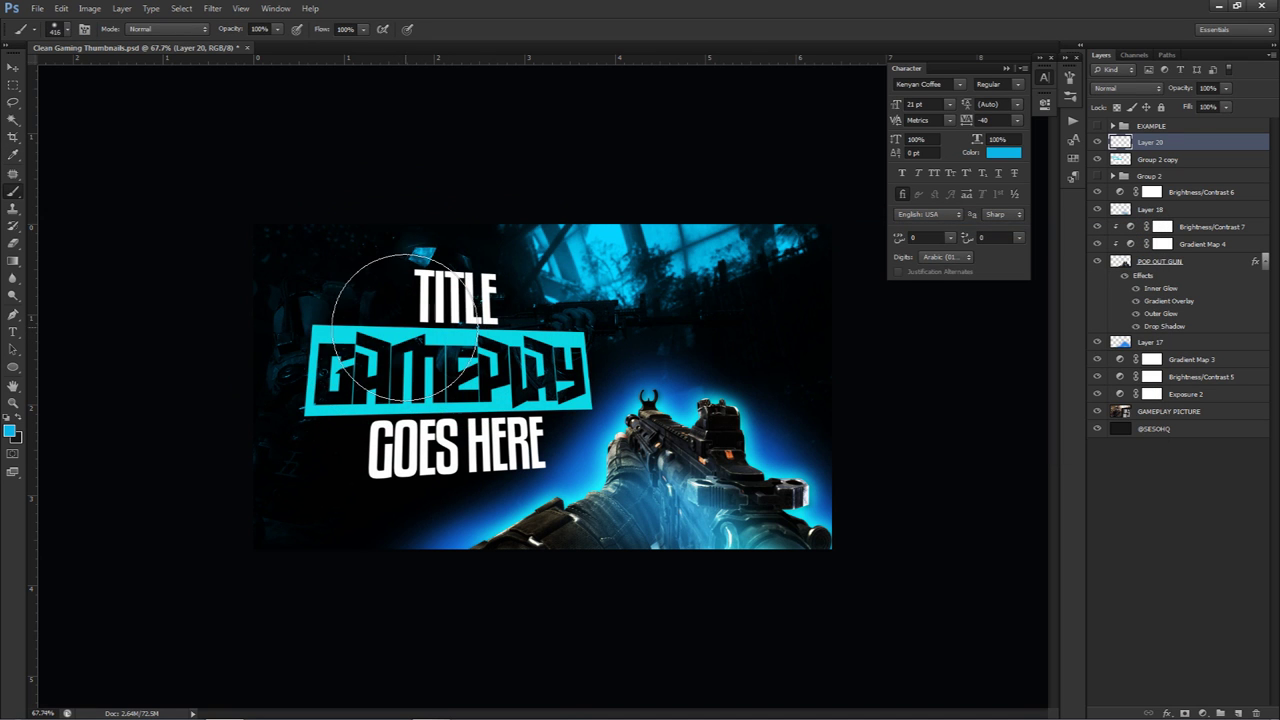
drag(400, 328, 405, 324)
click(405, 322)
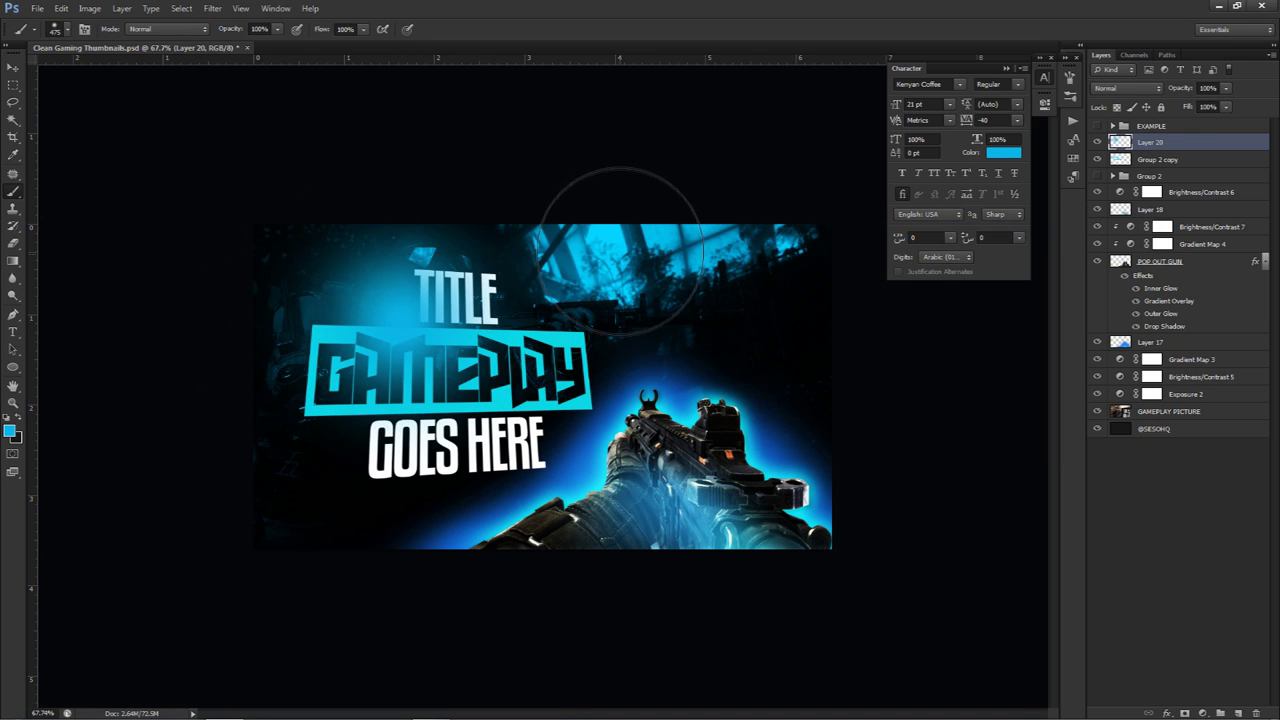
Try a different light blend mode on the painted glow layer and settle on Linear Dodge (Add)
click(1125, 88)
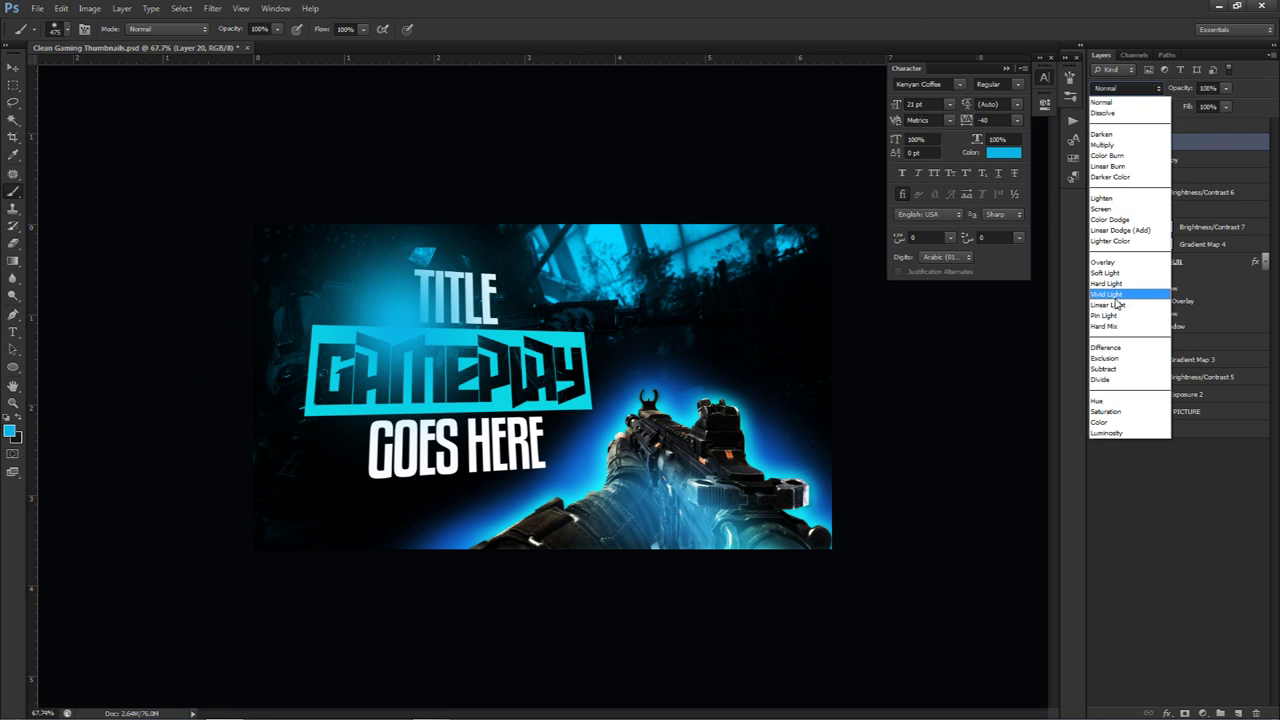
click(1112, 304)
click(1135, 88)
click(1131, 228)
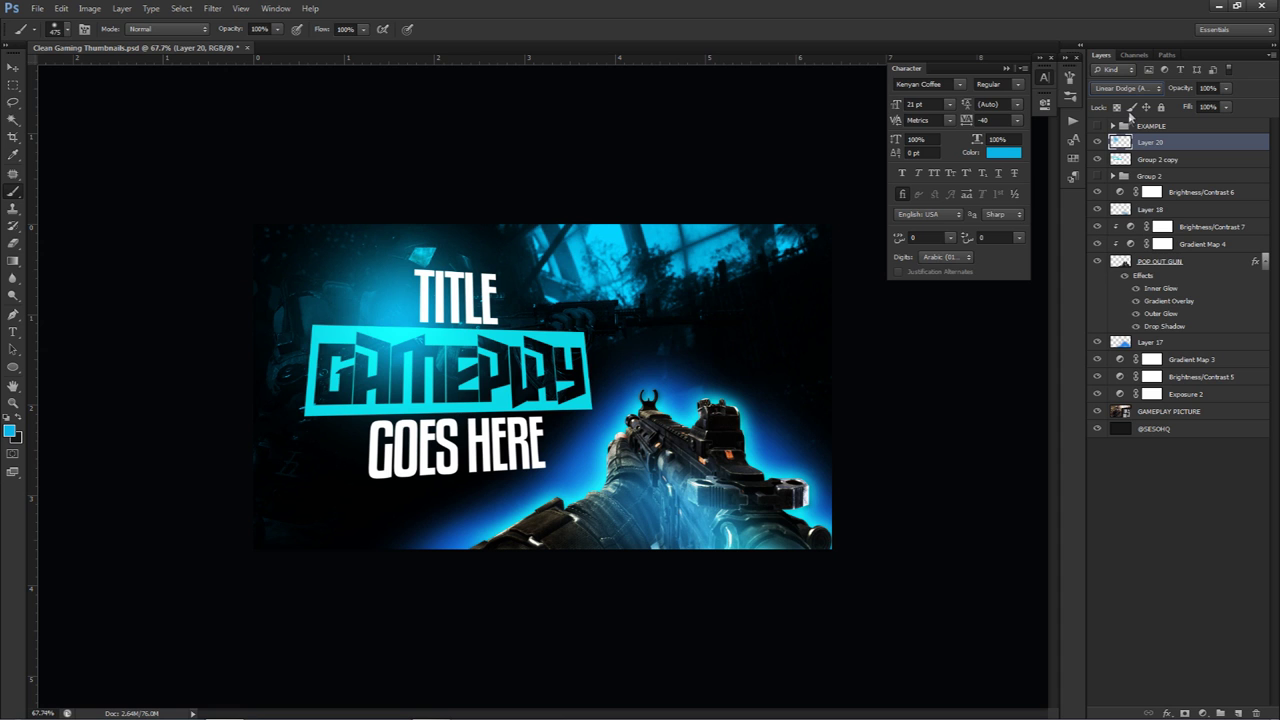
Change the painted blue glow layer's blend mode to Linear Light
click(1121, 88)
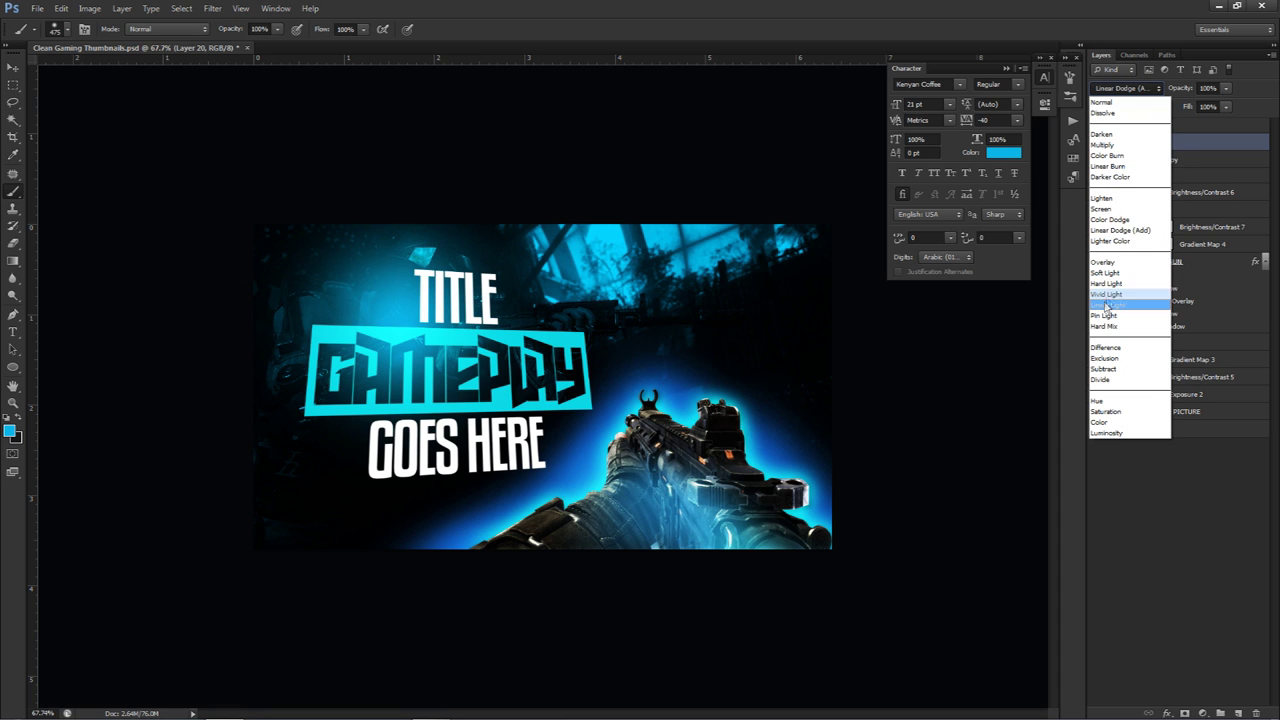
click(1110, 304)
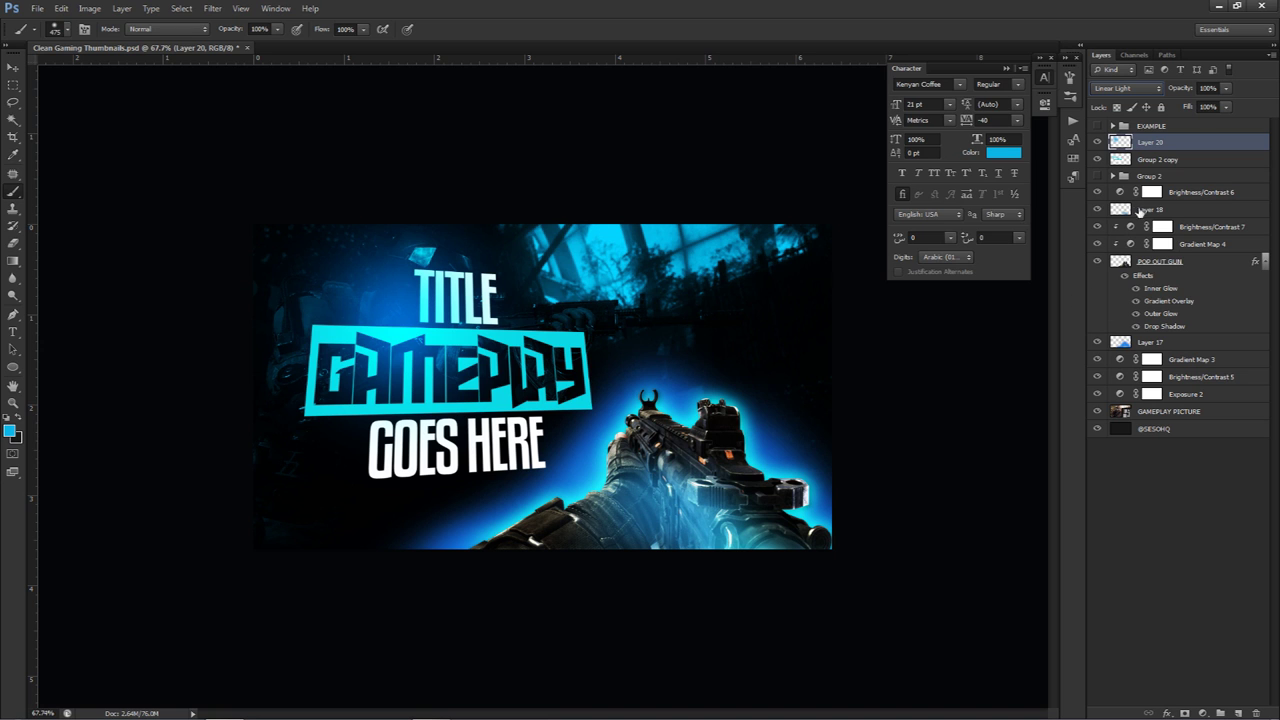
Add a new layer above the blue glow, enlarge the soft brush, and set its colour to white
click(1238, 713)
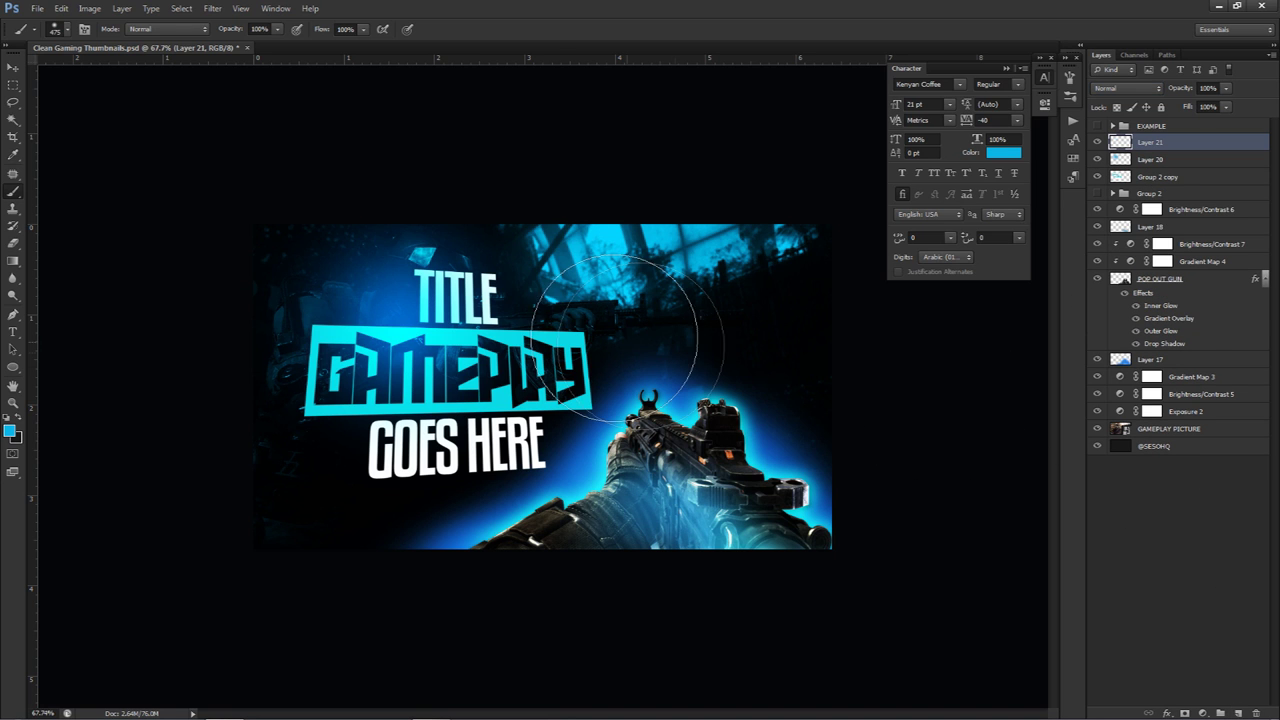
drag(472, 325, 602, 337)
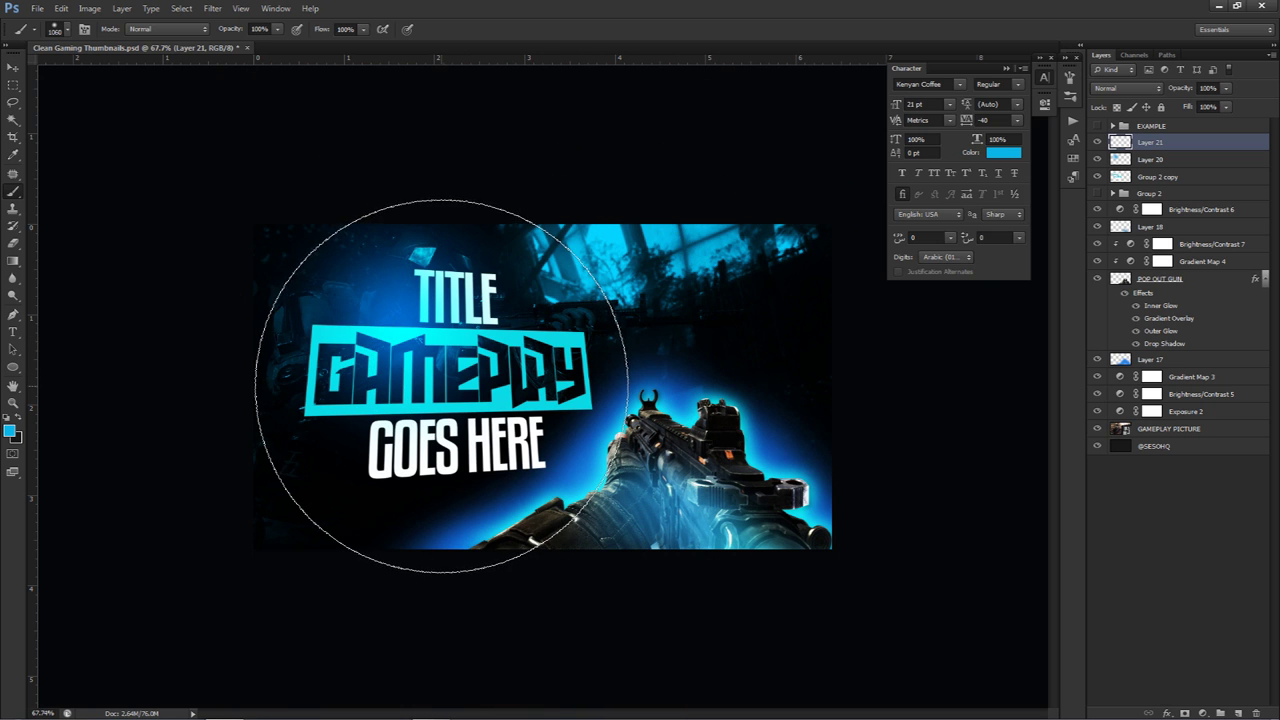
click(10, 431)
click(802, 258)
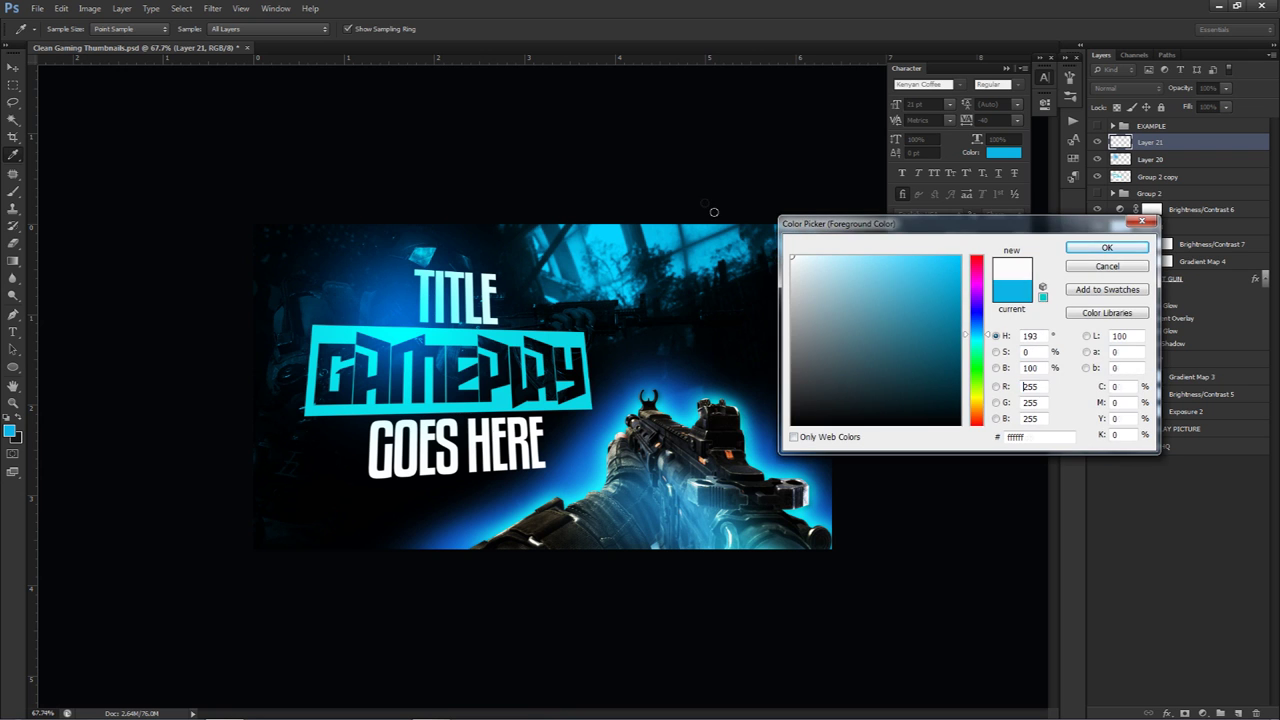
click(1102, 248)
Paint a soft white light over the thumbnail's top edge with a brush of about 1100 px and lower the layer's opacity to 65%
scroll(528, 283, down, 3)
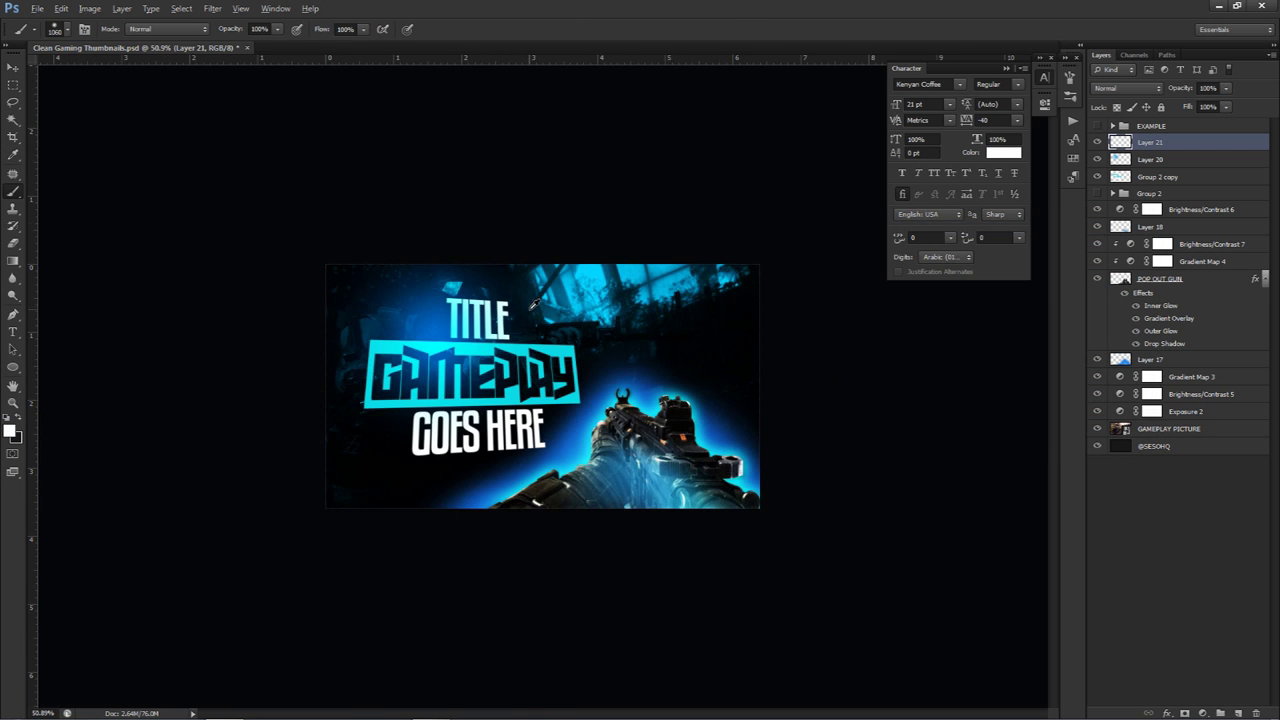
drag(541, 292, 545, 286)
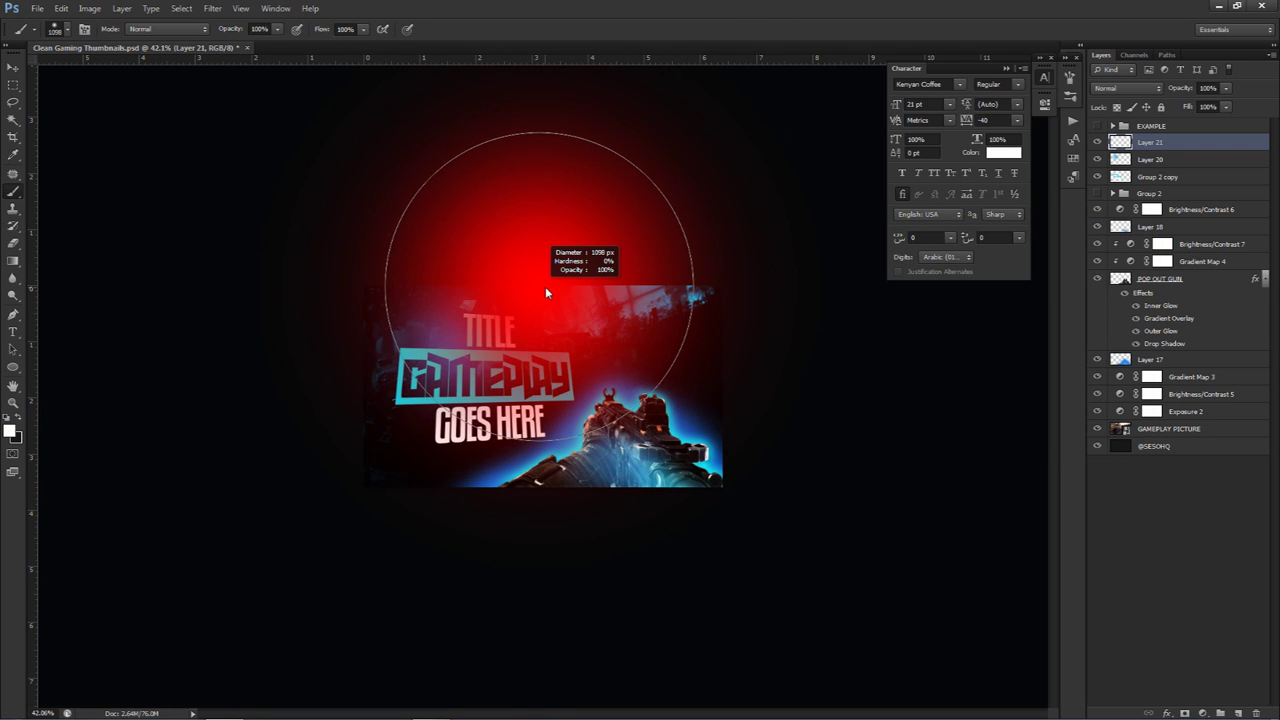
scroll(553, 318, up, 2)
scroll(553, 318, up, 2)
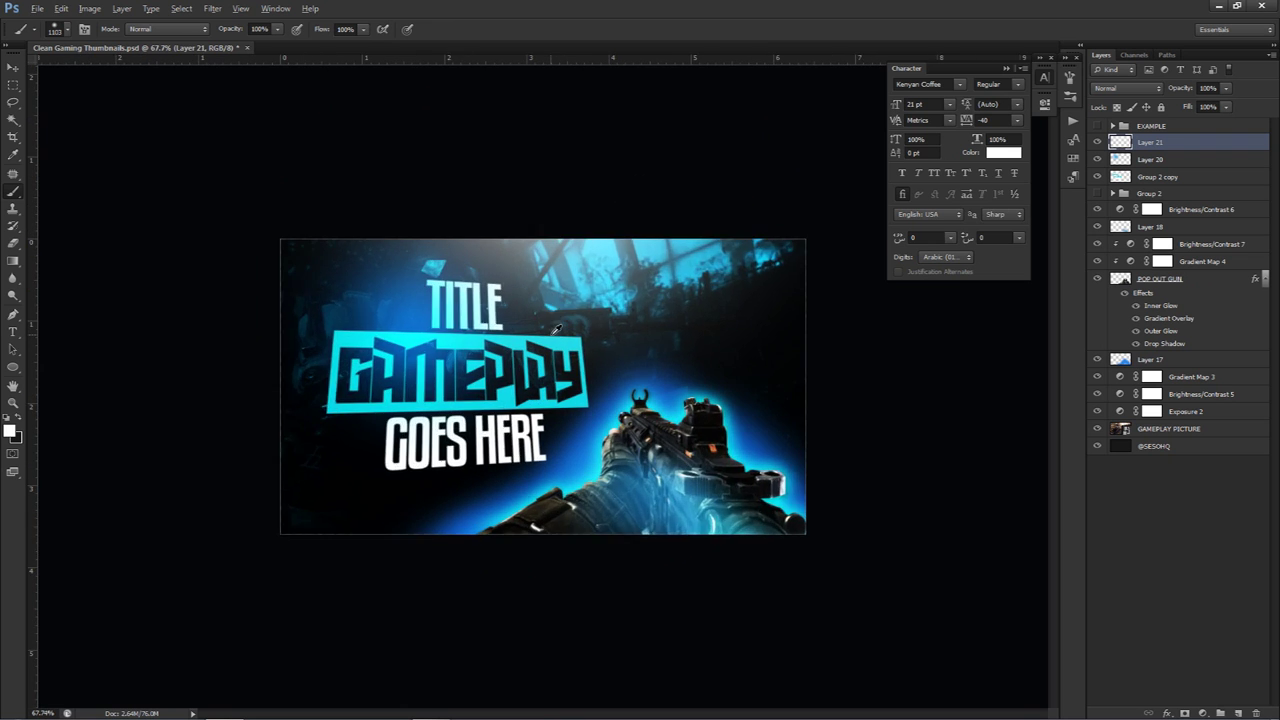
click(1226, 88)
drag(1227, 104, 1200, 101)
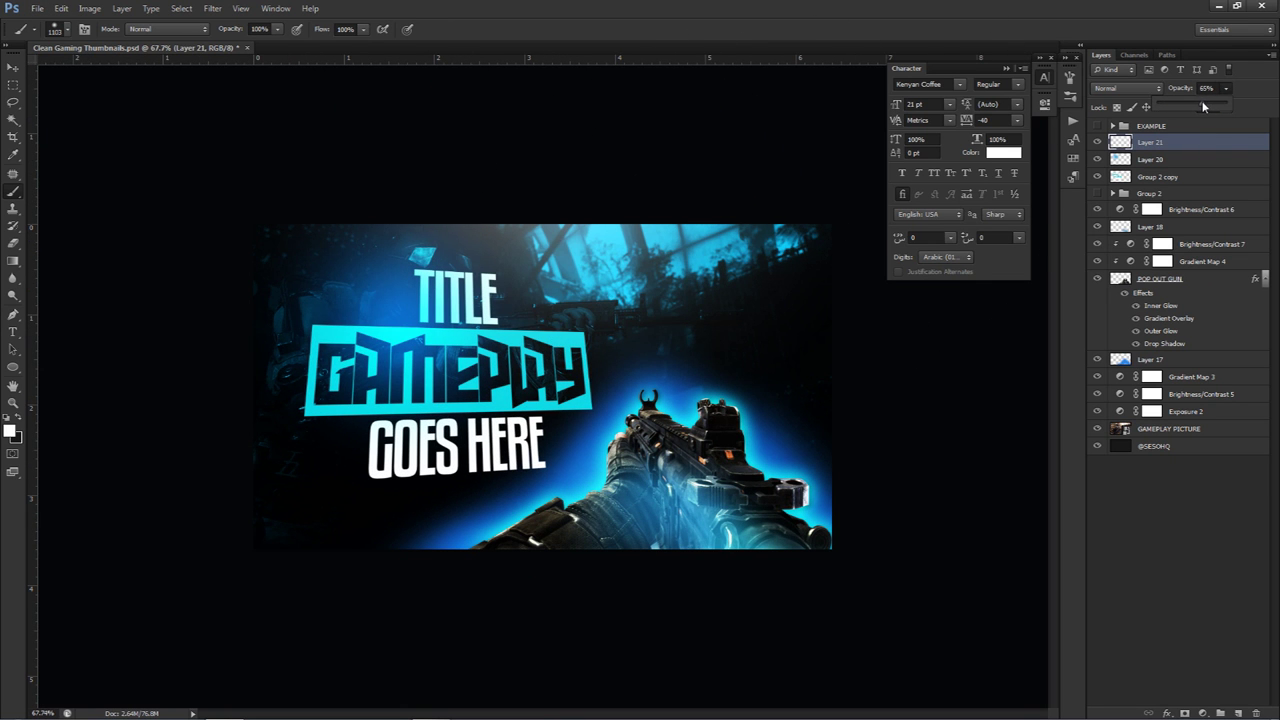
Compare the thumbnail with and without the white light layer by toggling its visibility
click(13, 67)
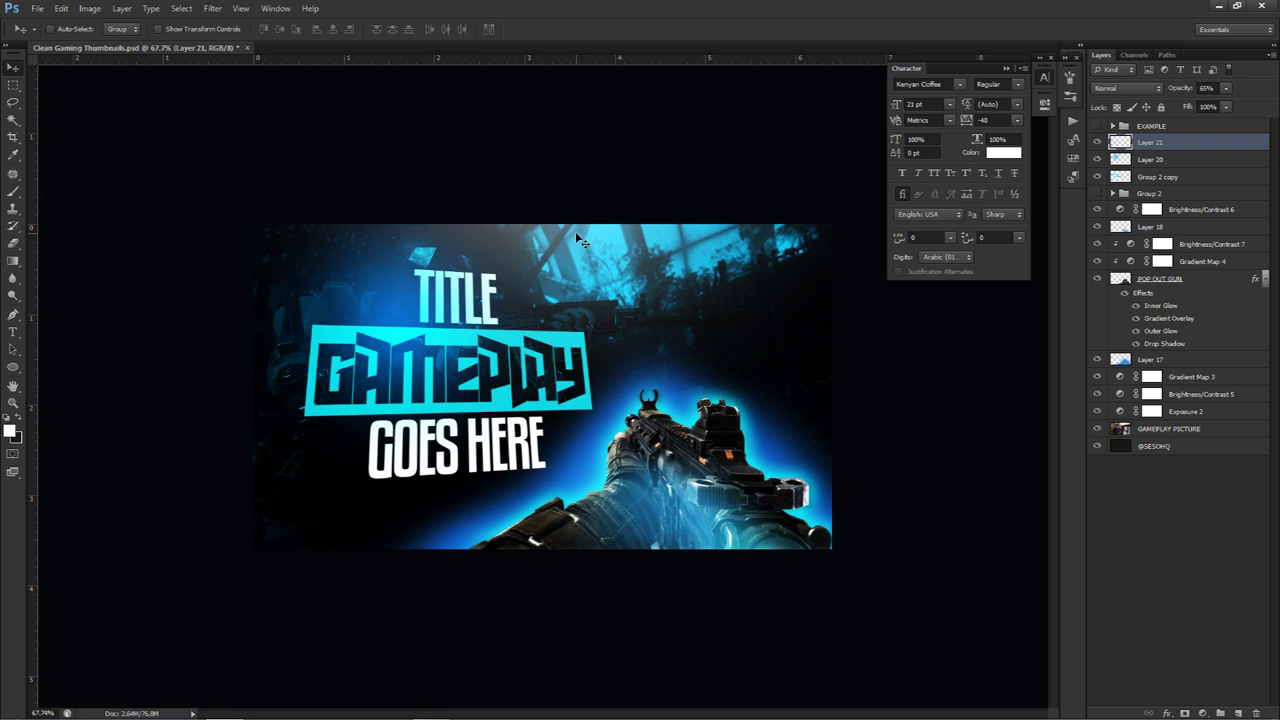
click(1097, 142)
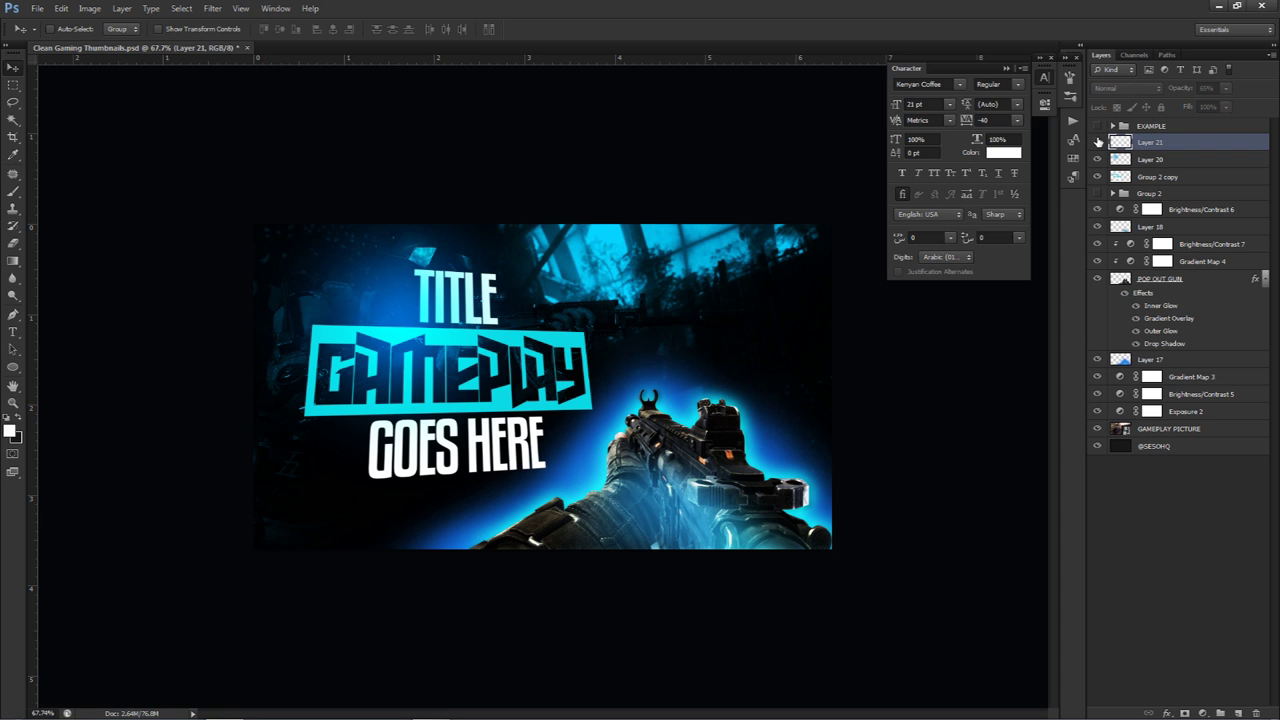
click(1097, 142)
click(1097, 142)
click(1097, 142)
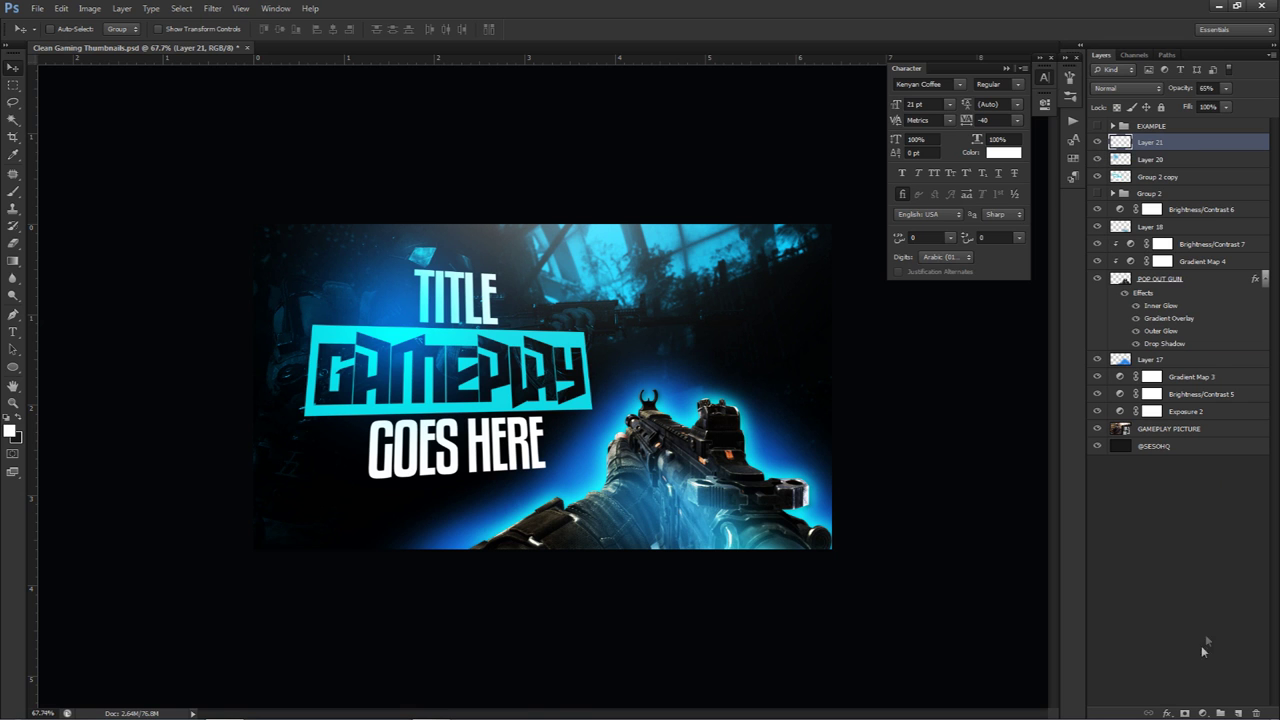
Add a Brightness/Contrast adjustment above the white light layer with brightness 56 and contrast 60, and compare the thumbnail with and without it
click(1202, 713)
click(1196, 466)
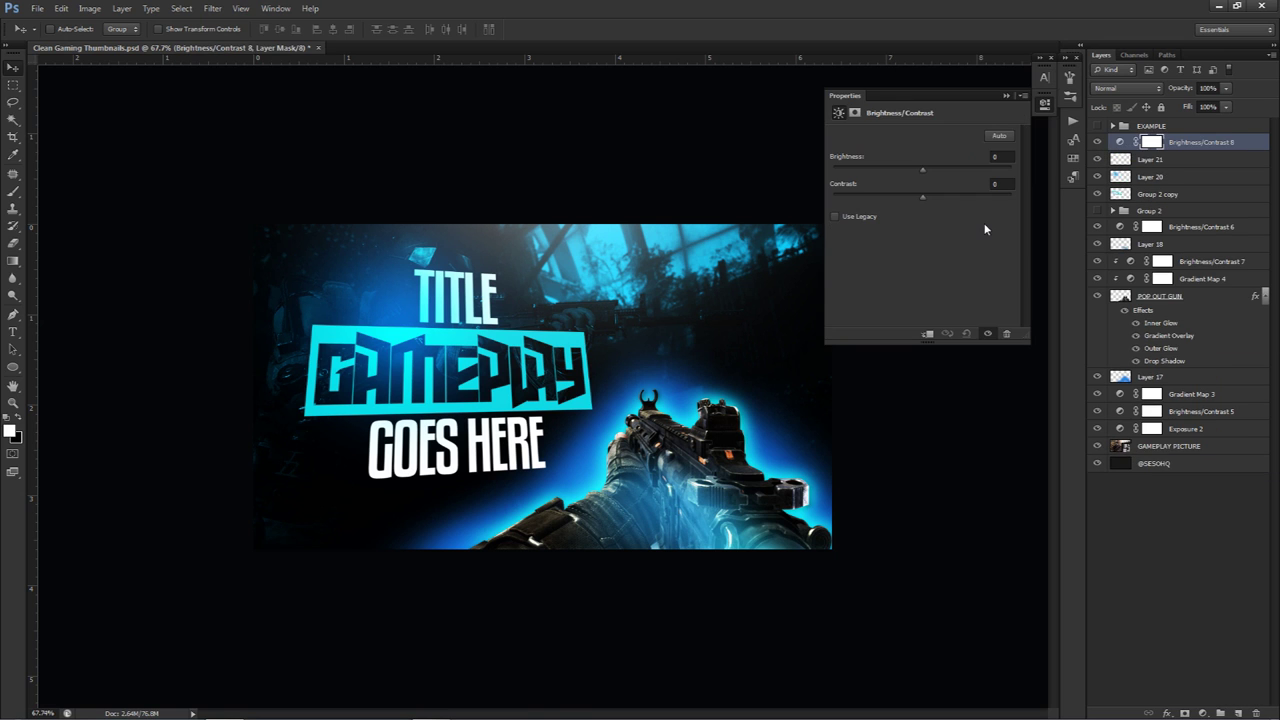
click(941, 168)
click(970, 197)
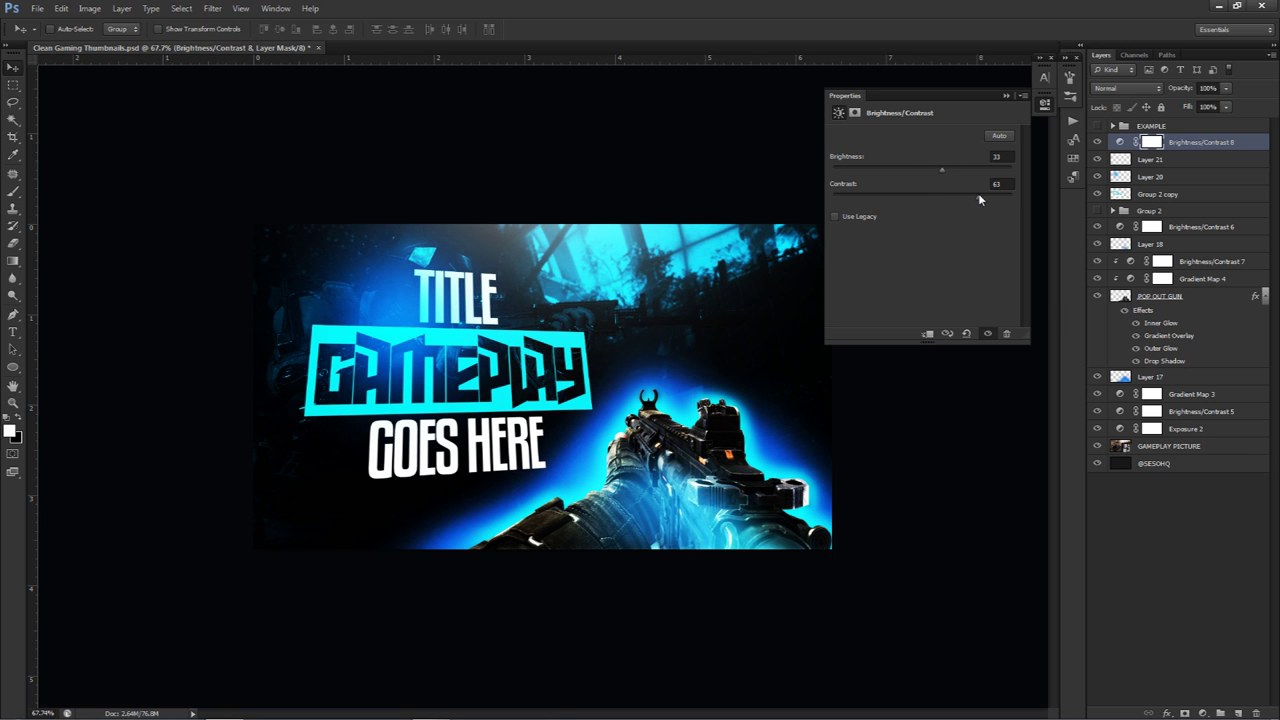
mouse_move(953, 169)
mouse_down()
mouse_move(994, 176)
mouse_move(970, 176)
mouse_up()
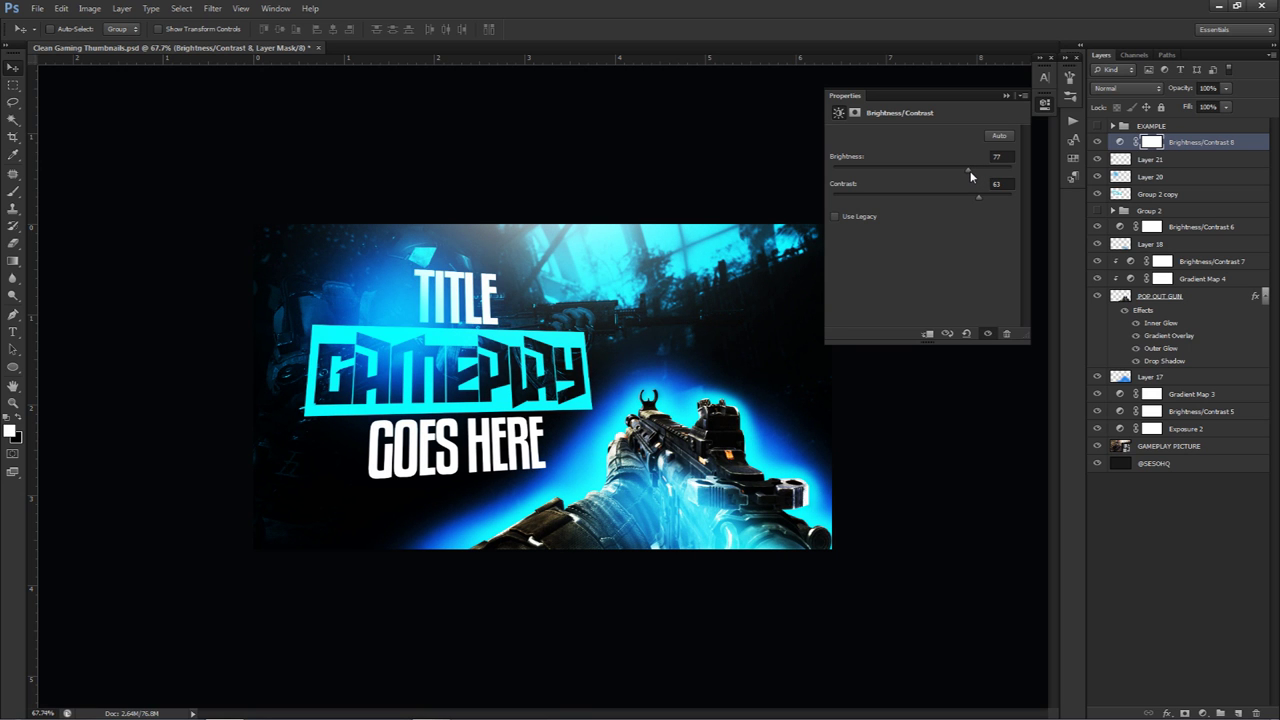
drag(970, 176, 926, 173)
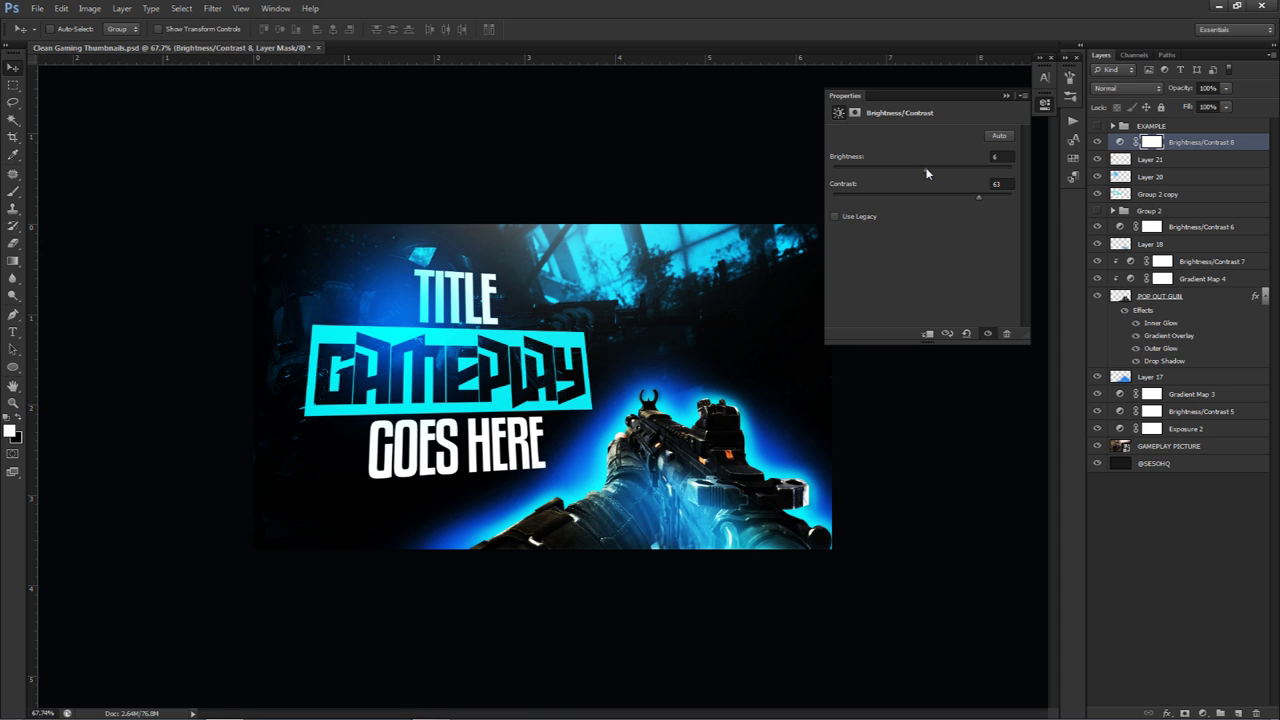
drag(928, 173, 956, 172)
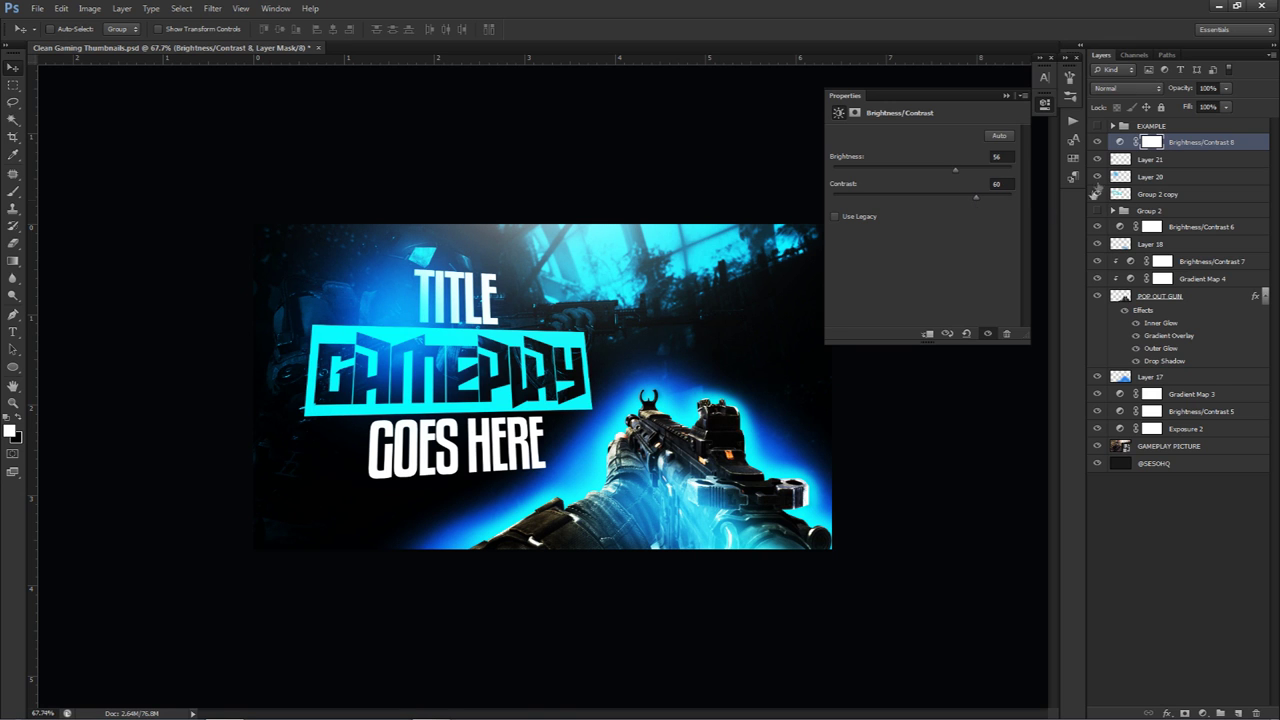
click(1097, 141)
click(1097, 141)
click(1043, 105)
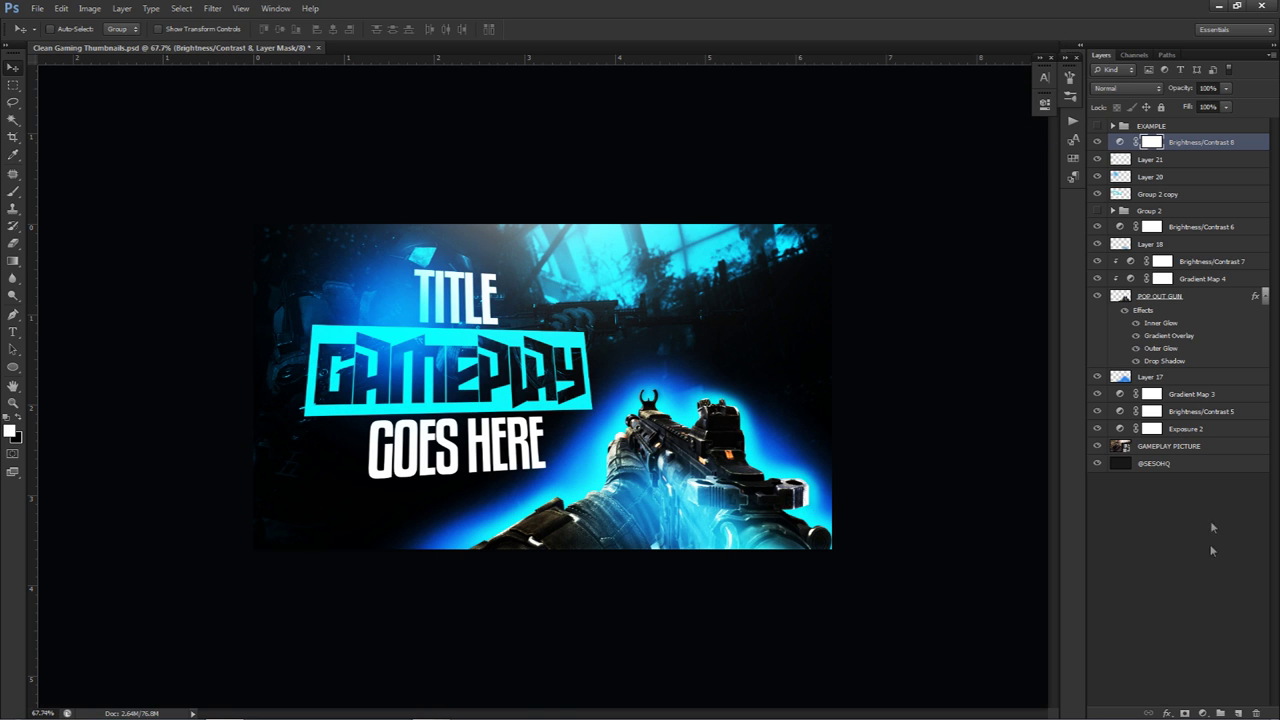
Add a Hue/Saturation adjustment layer above the Brightness/Contrast adjustment and set its hue to -117
click(1202, 712)
click(1180, 548)
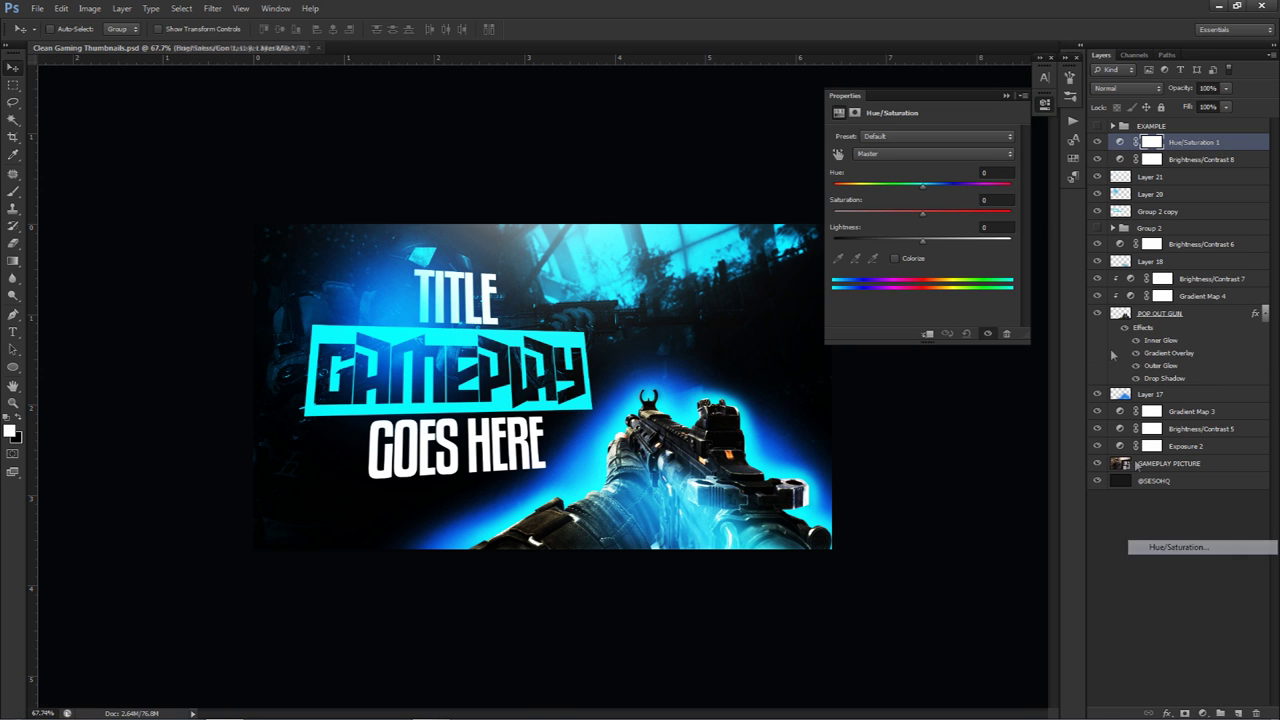
drag(921, 186, 855, 189)
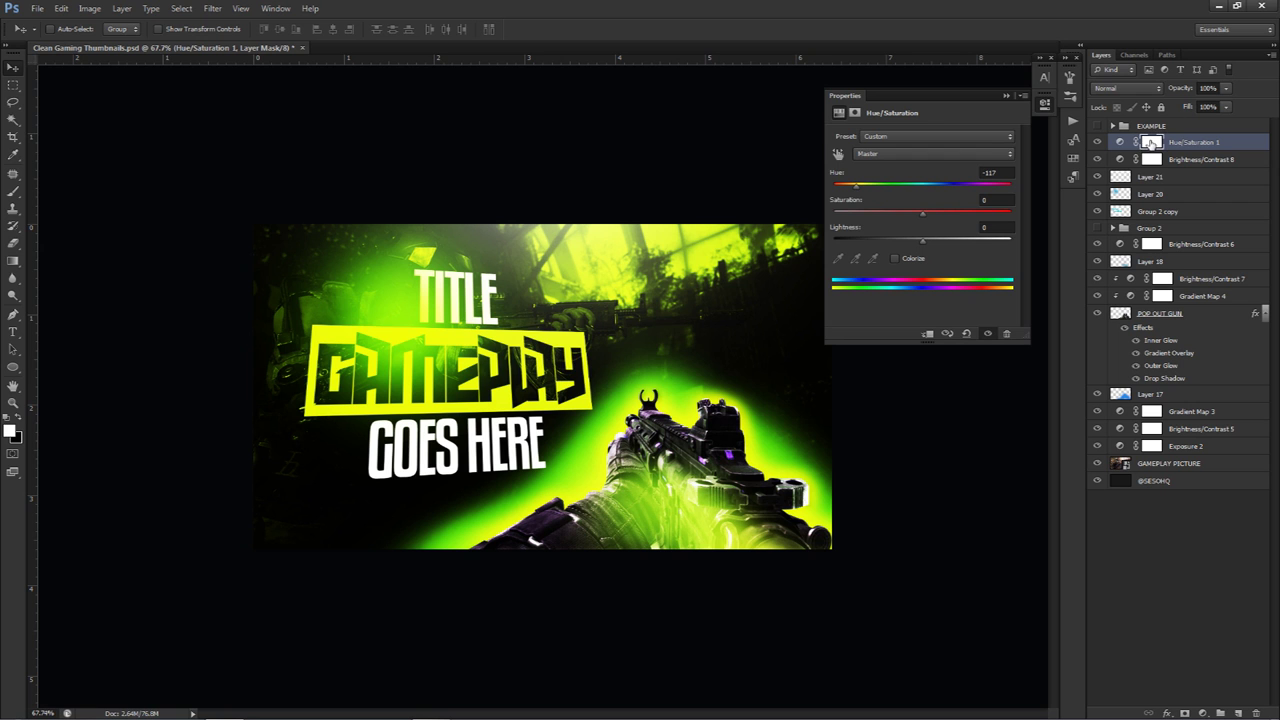
Erase large soft areas of the Hue/Saturation mask around the title and the gun to bring back the original blue there
click(1150, 143)
key(b)
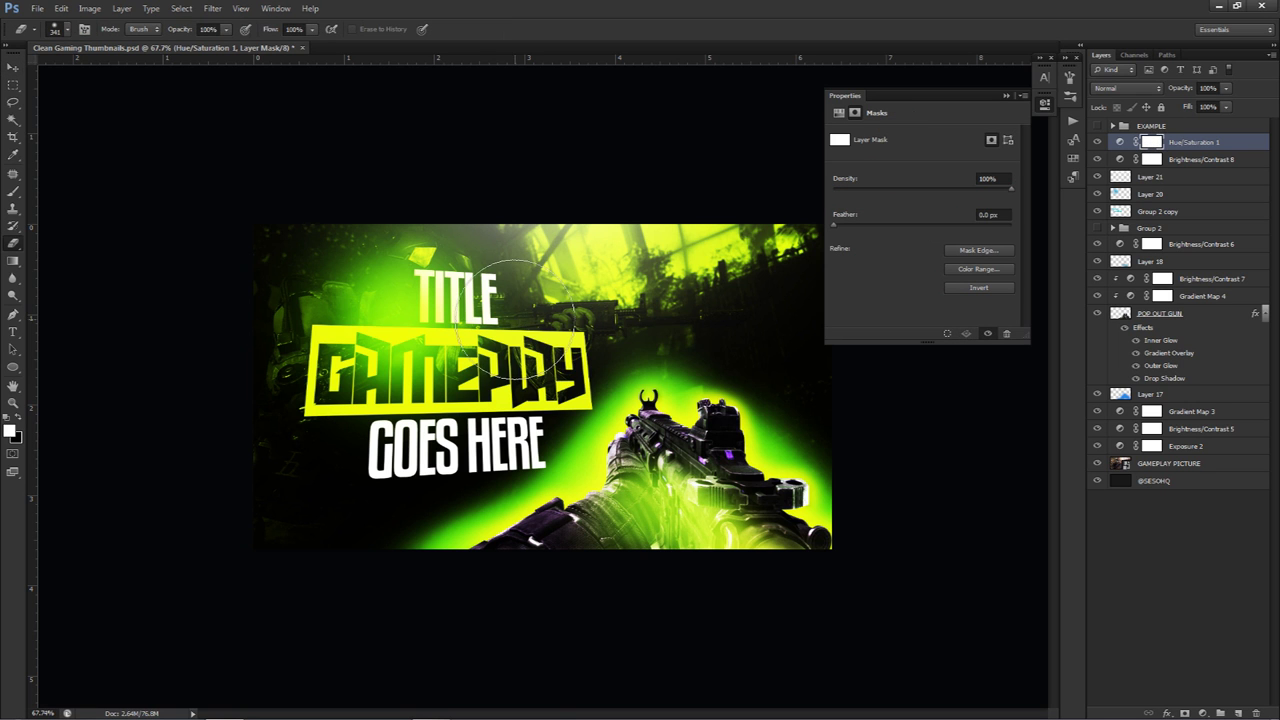
mouse_move(470, 210)
mouse_down()
mouse_move(400, 270)
mouse_move(330, 400)
mouse_up()
mouse_move(629, 470)
mouse_down()
mouse_move(686, 386)
mouse_move(729, 186)
mouse_move(900, 471)
mouse_up()
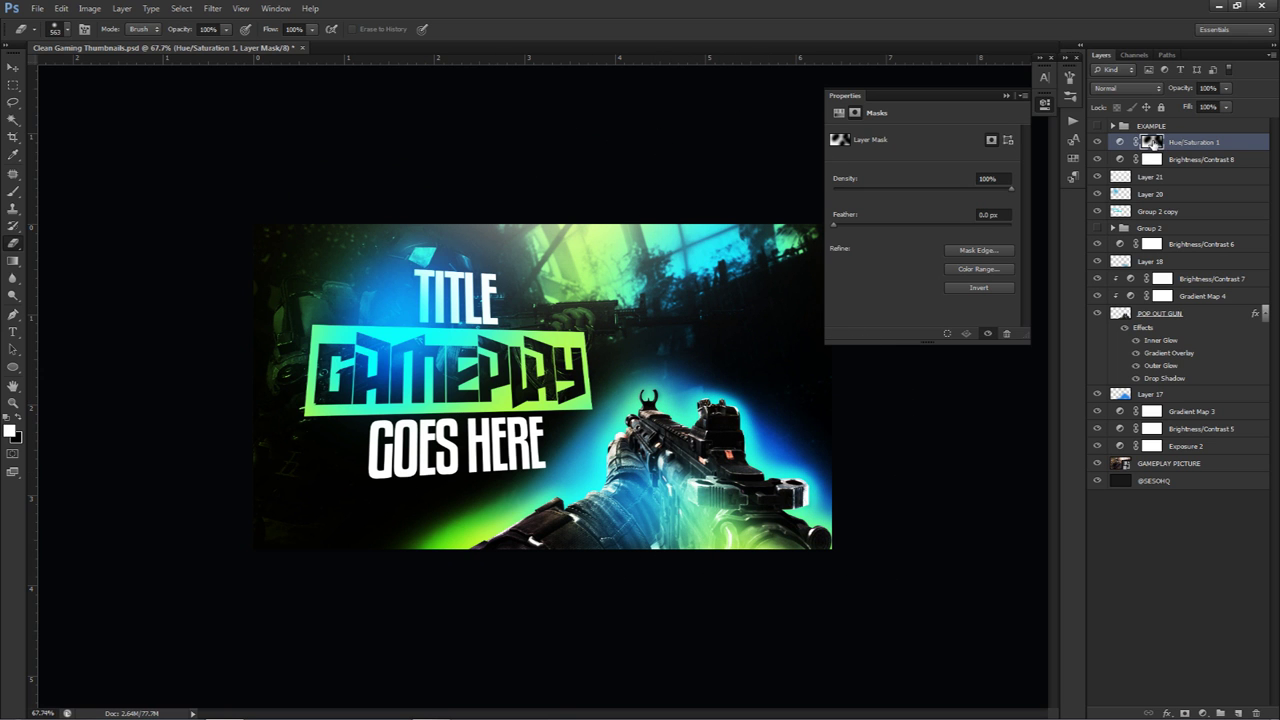
Change the Hue/Saturation adjustment's hue to +97 and hide the layer to compare the colours
click(1120, 142)
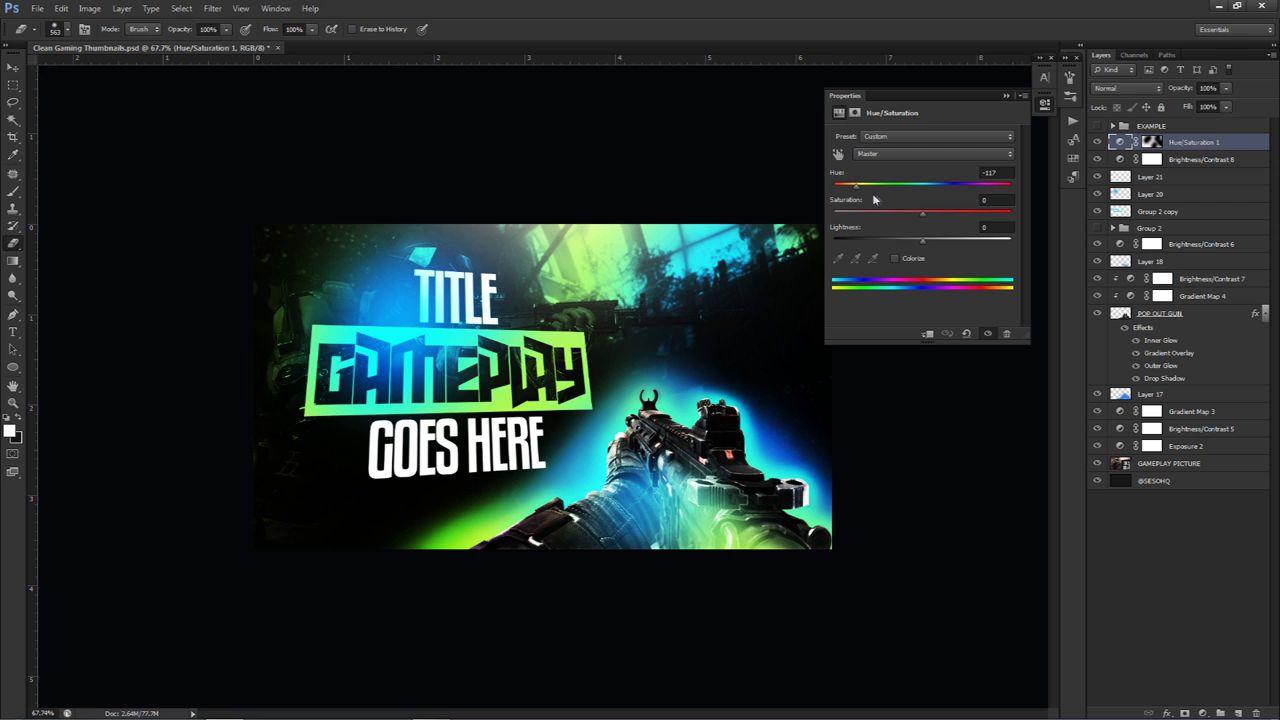
click(873, 186)
drag(873, 186, 981, 178)
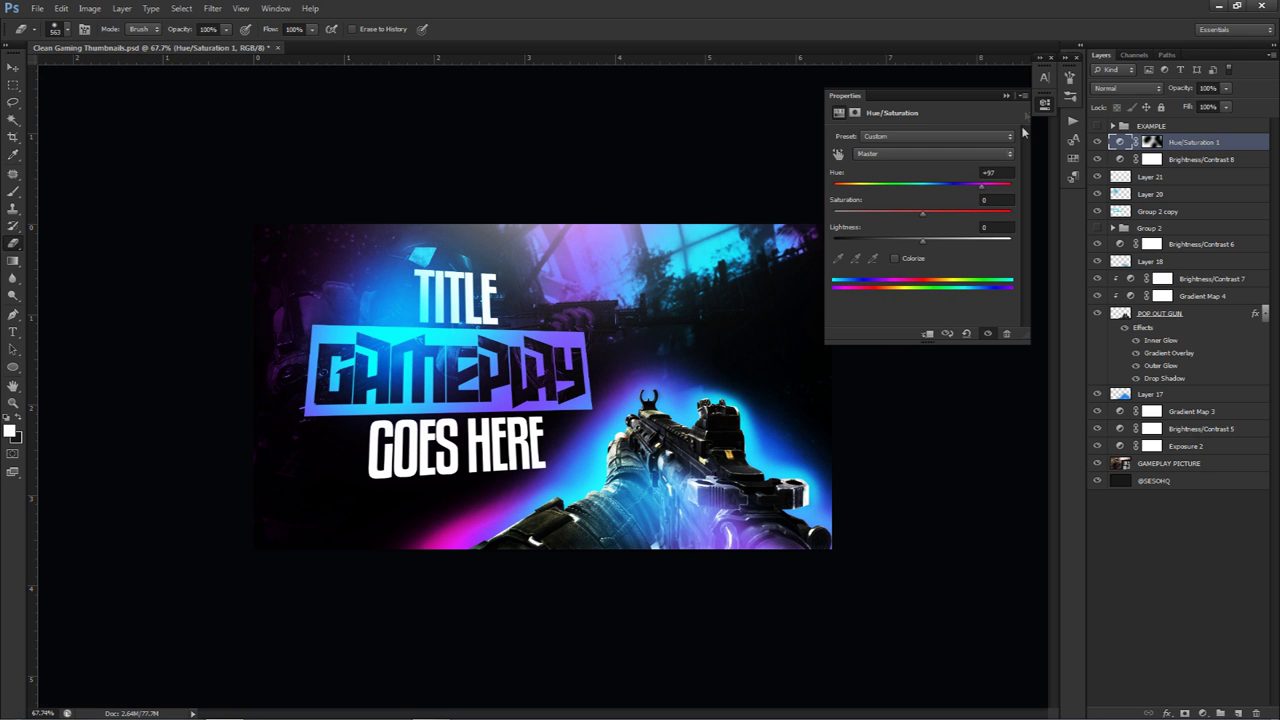
click(1044, 102)
key(v)
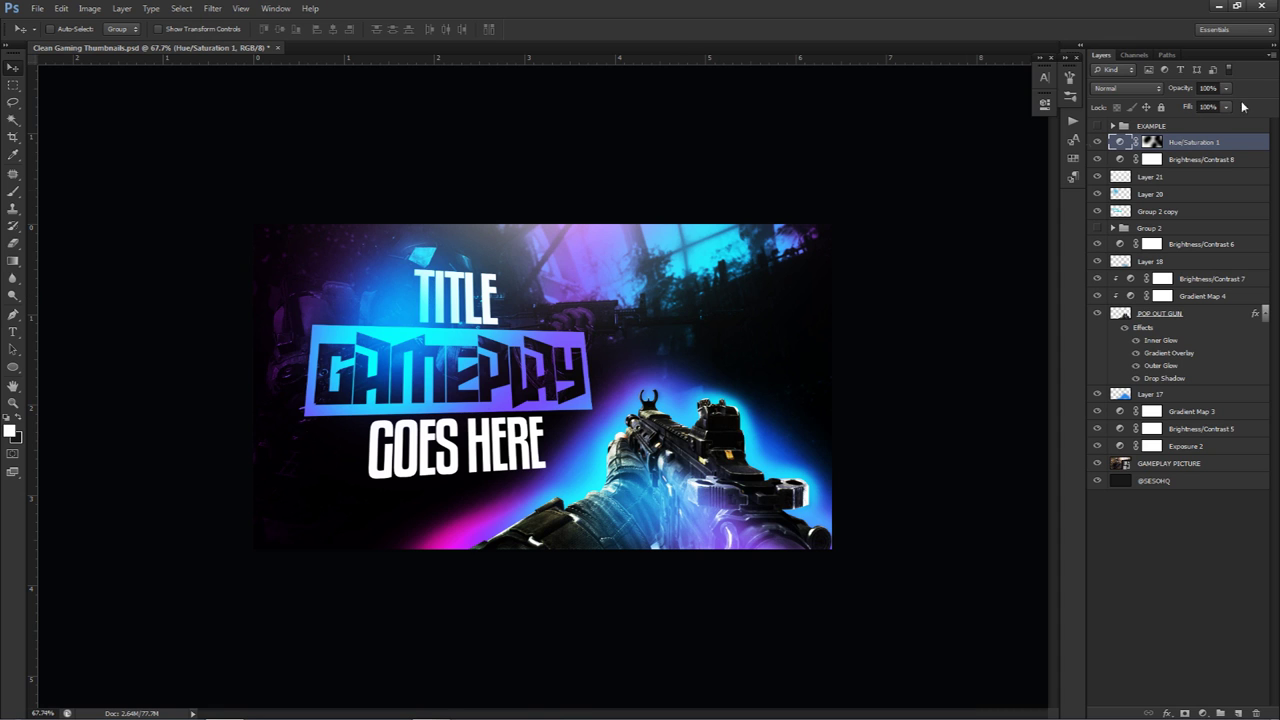
click(1097, 143)
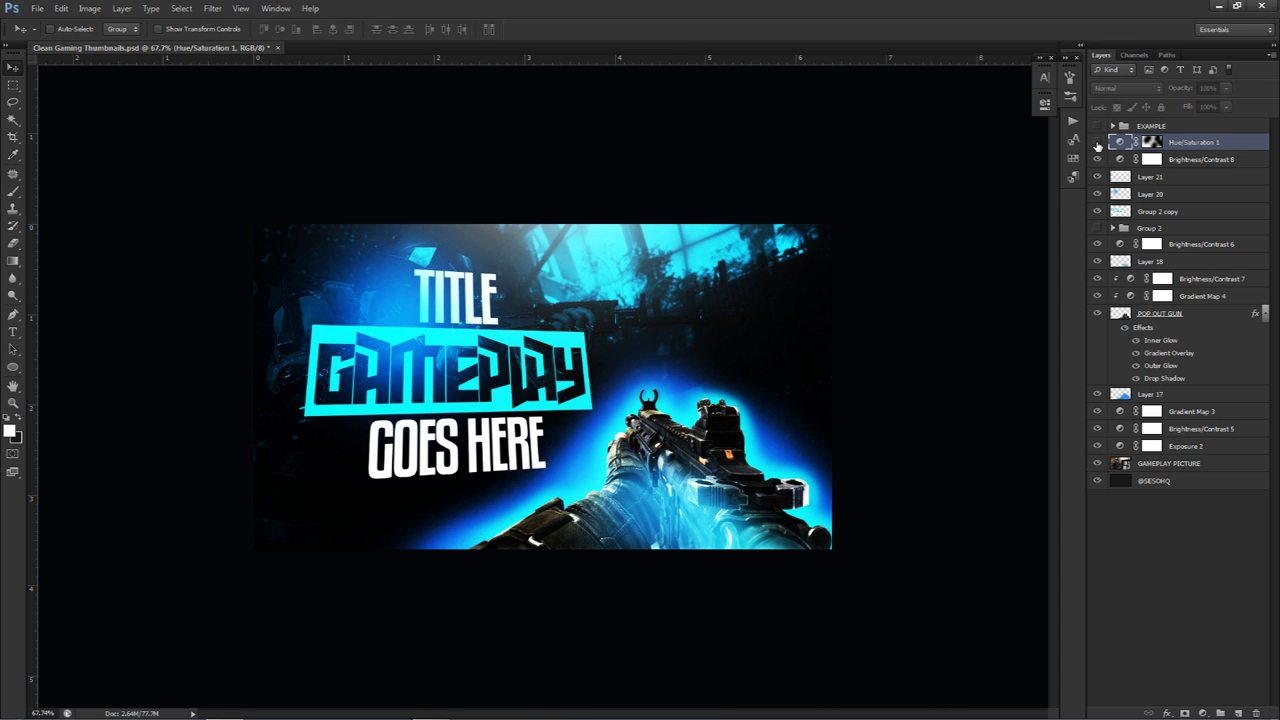